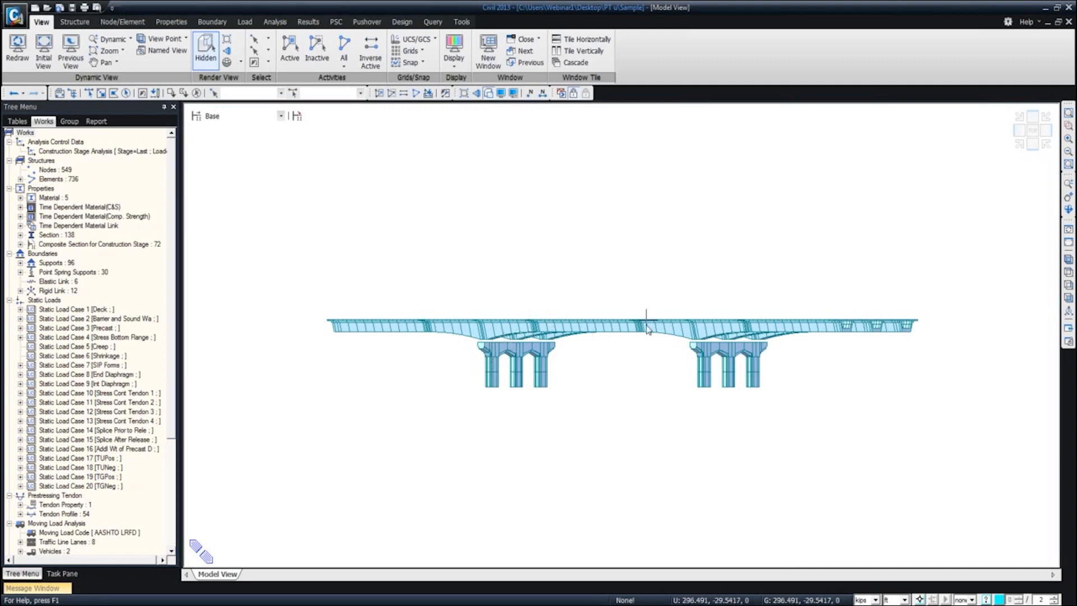
Toggle Zoom Fix for Stages and show the bridge model at the Erect Substructure construction stage.
ctrl+middle_drag(532, 360, 448, 377)
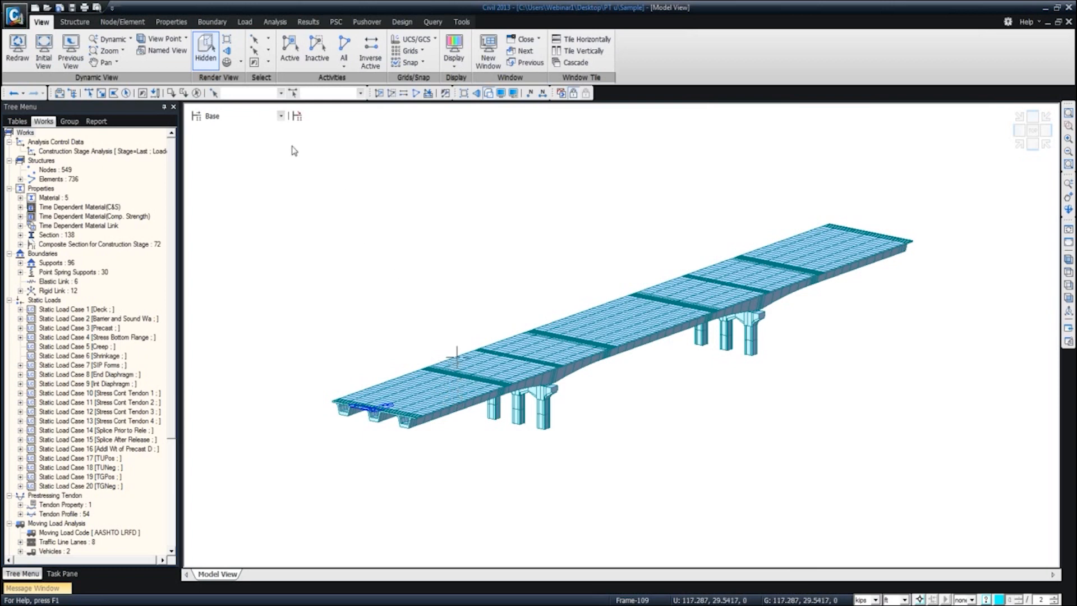
click(280, 118)
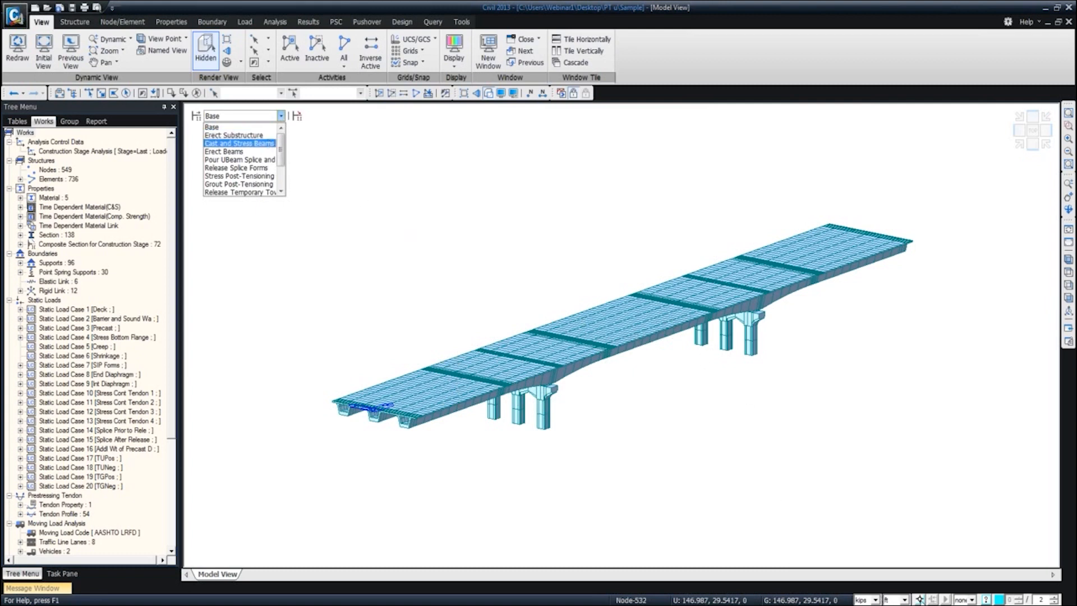
click(921, 601)
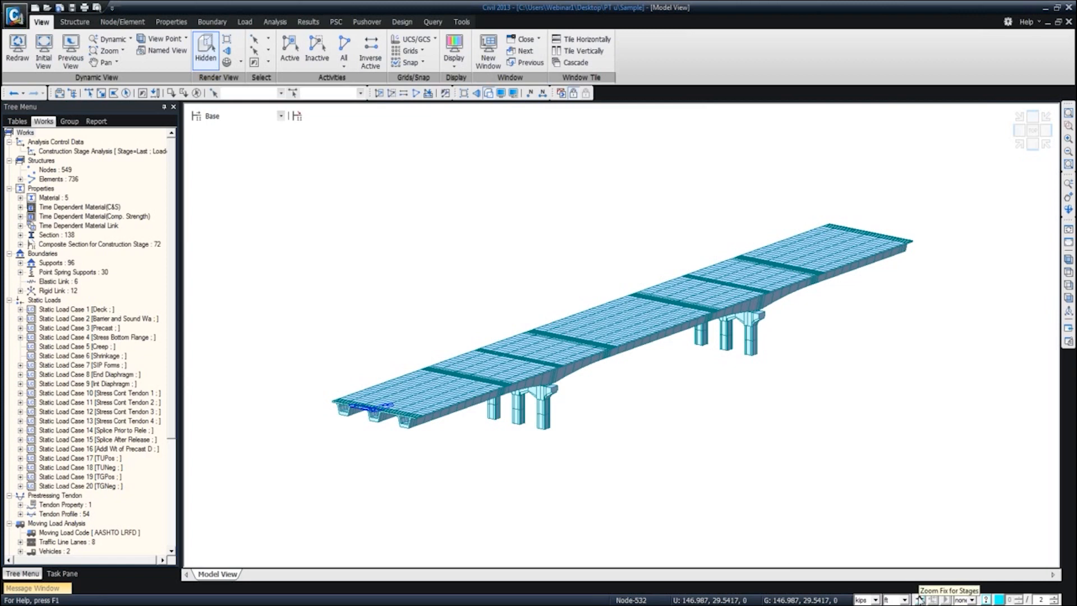
click(280, 117)
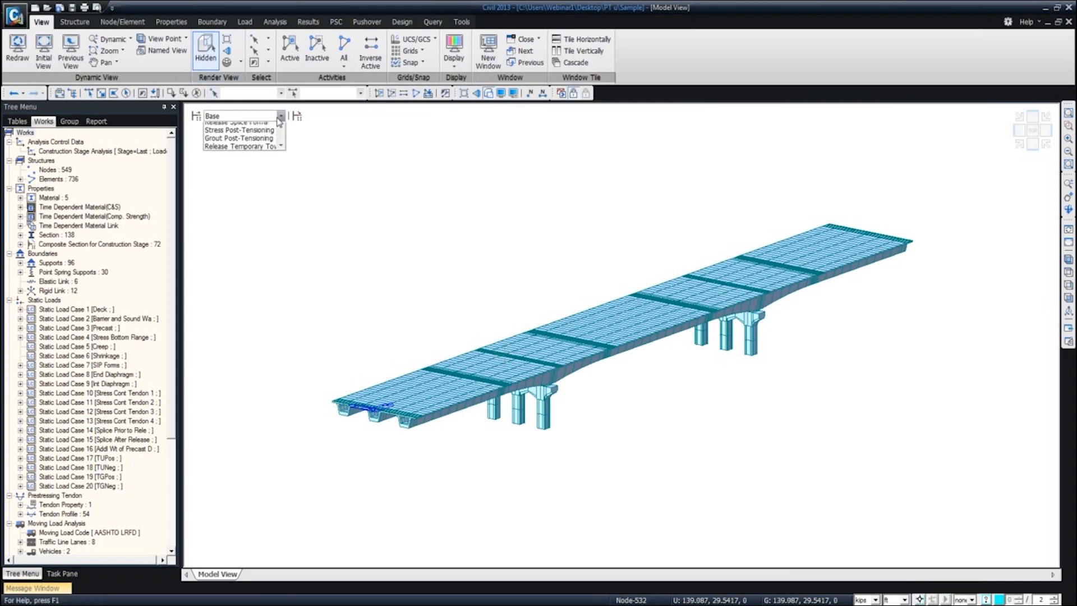
click(261, 132)
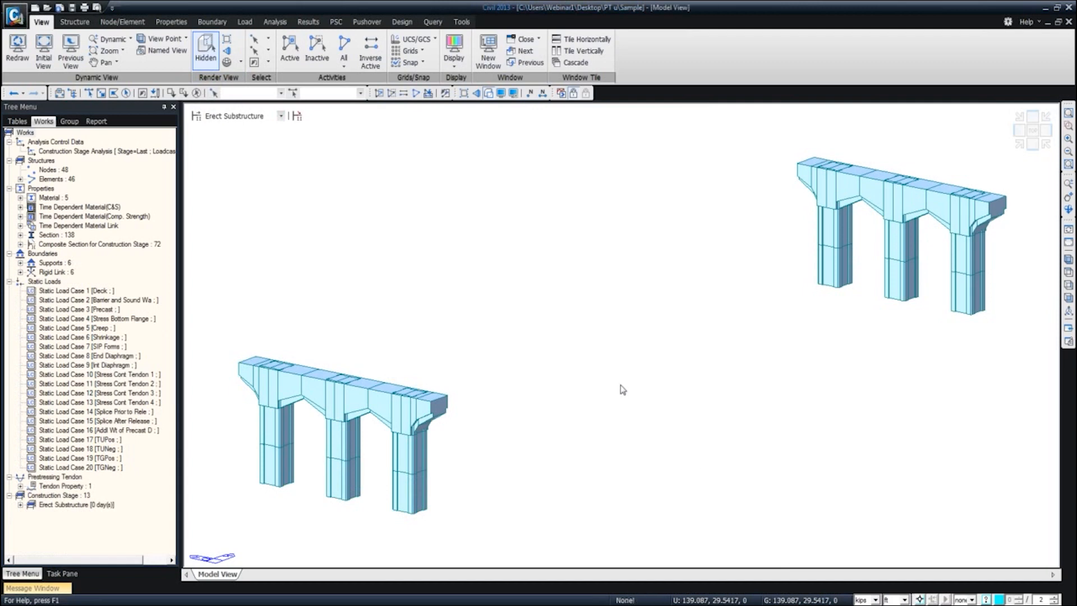
scroll(619, 388, down, 3)
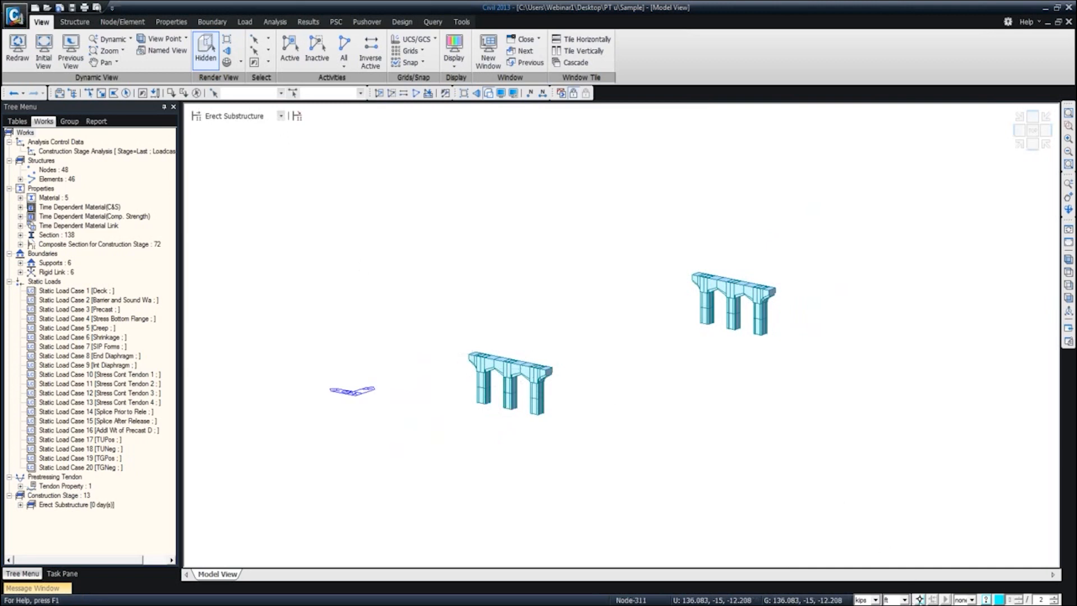
Show the Cast and Stress Beams stage and view the beam segments from the side at an angle.
click(281, 116)
click(271, 161)
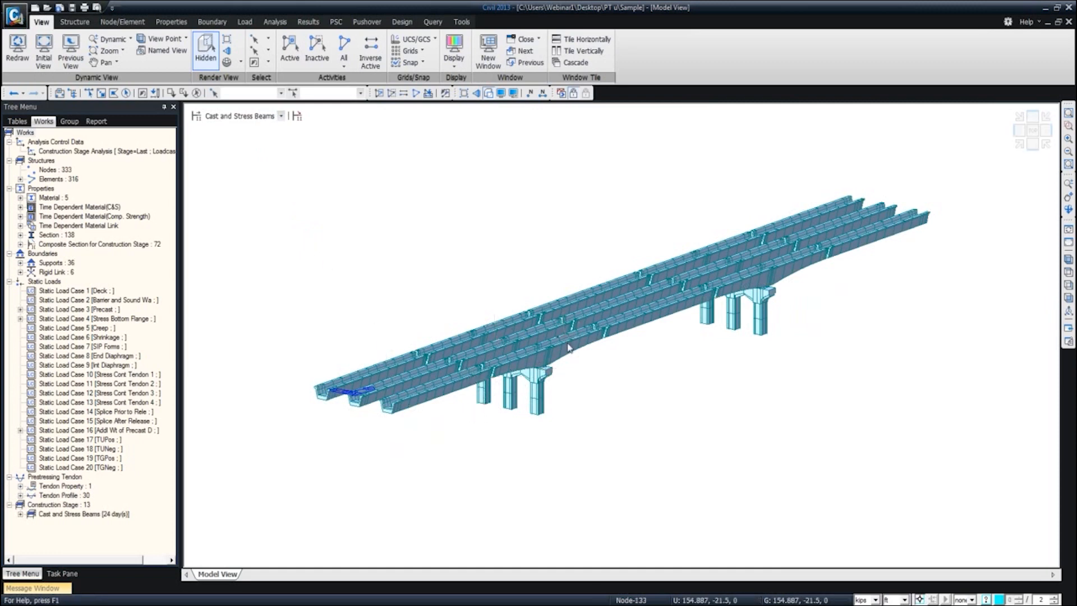
ctrl+middle_drag(497, 399, 443, 409)
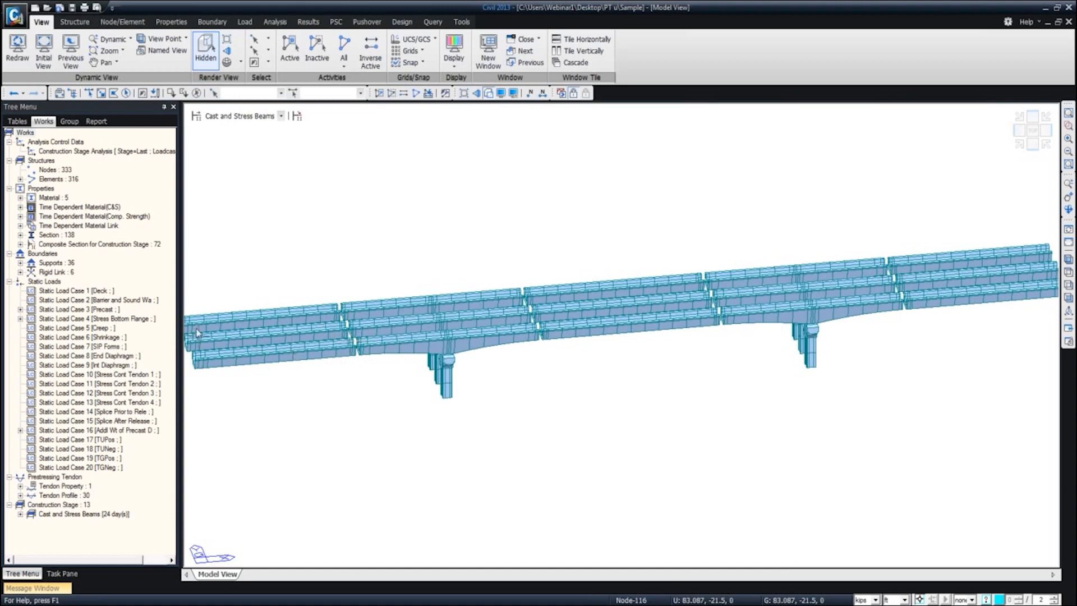
Display the Type 1 support symbols on the model to examine their locations, and hide them again.
double_click(47, 263)
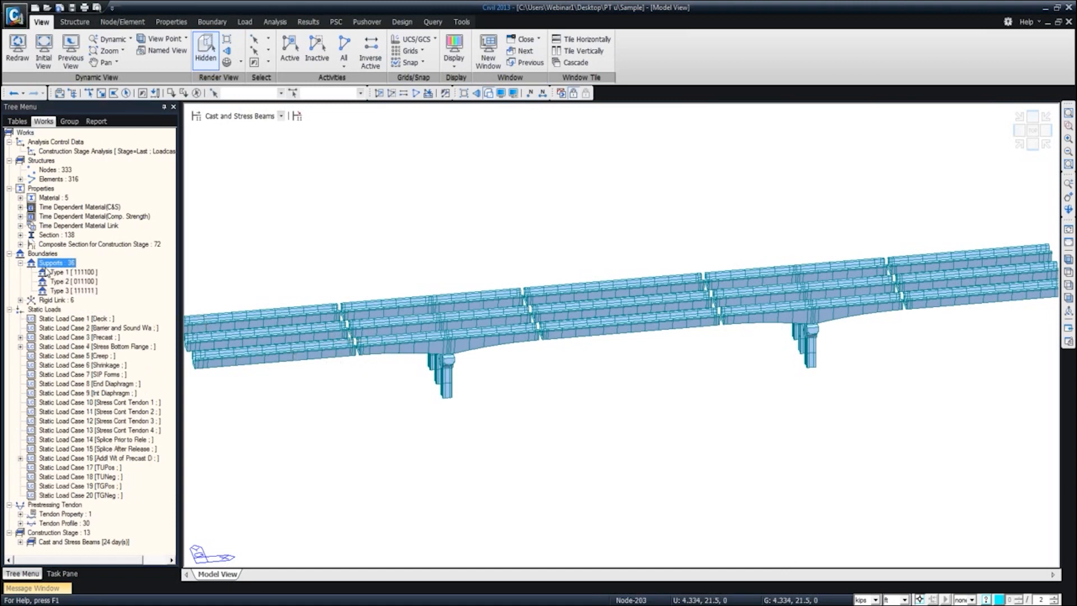
right_click(53, 272)
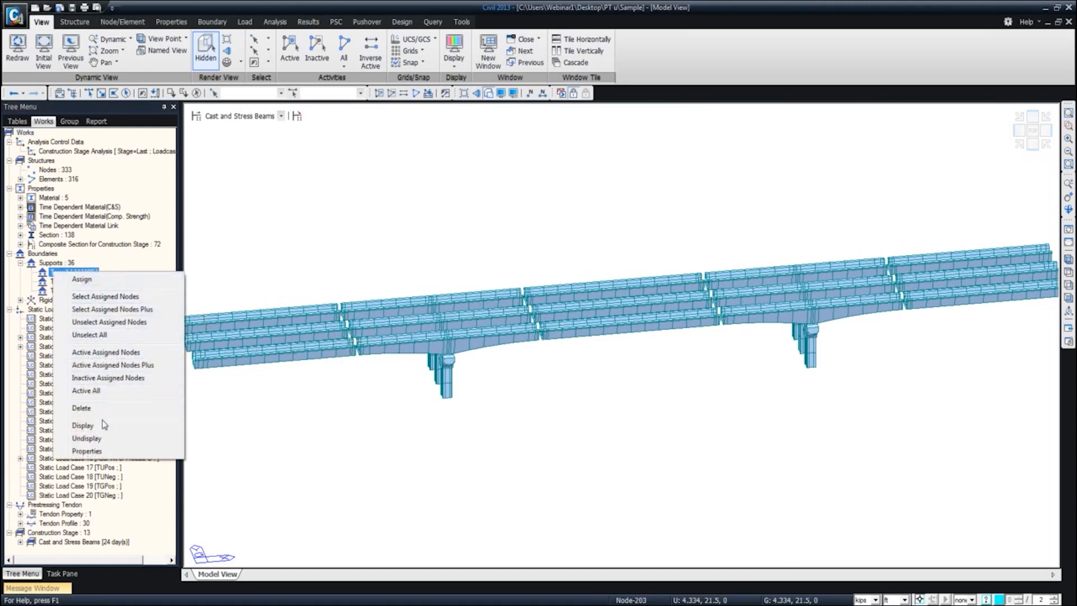
click(100, 429)
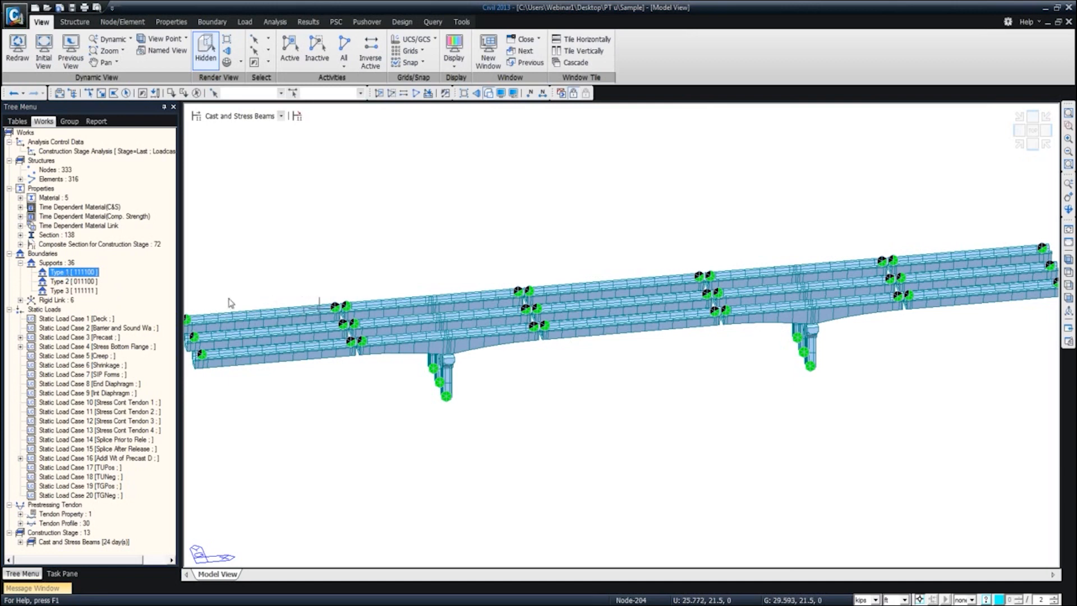
mouse_move(346, 359)
right_click(70, 274)
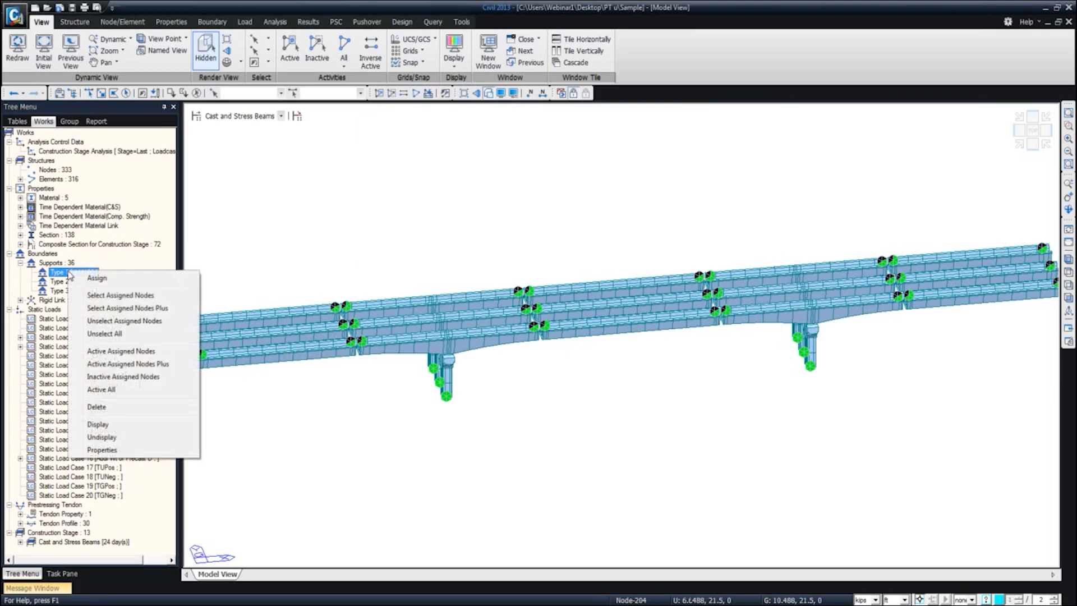
click(132, 437)
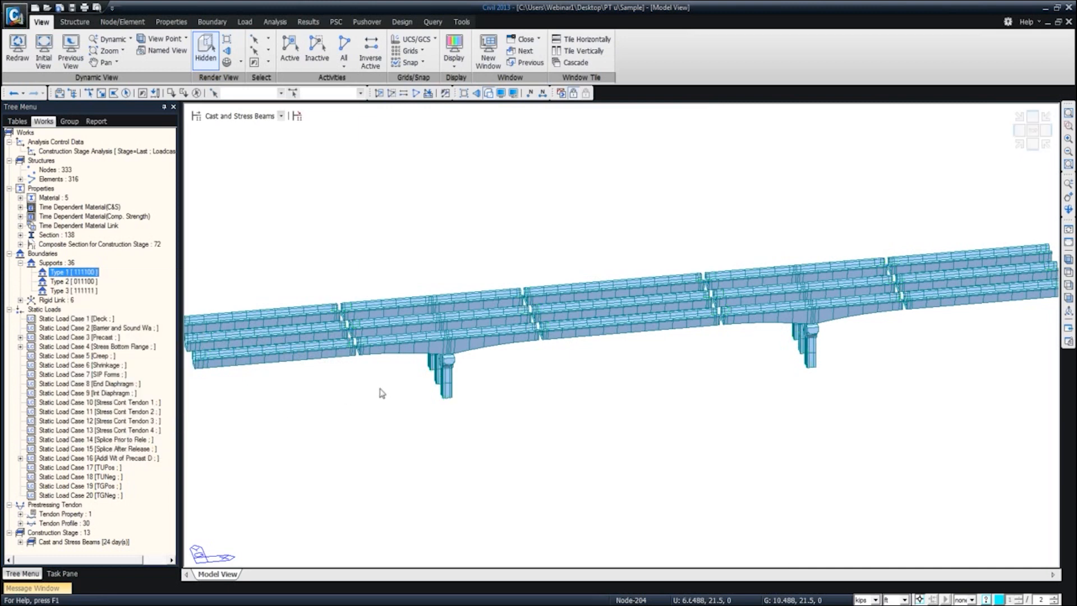
Step the model through the Erect Beams, Pour UBeam Splice and Diaphragms, Release Splice Forms and Stress Post-Tensioning stages.
click(280, 116)
click(261, 135)
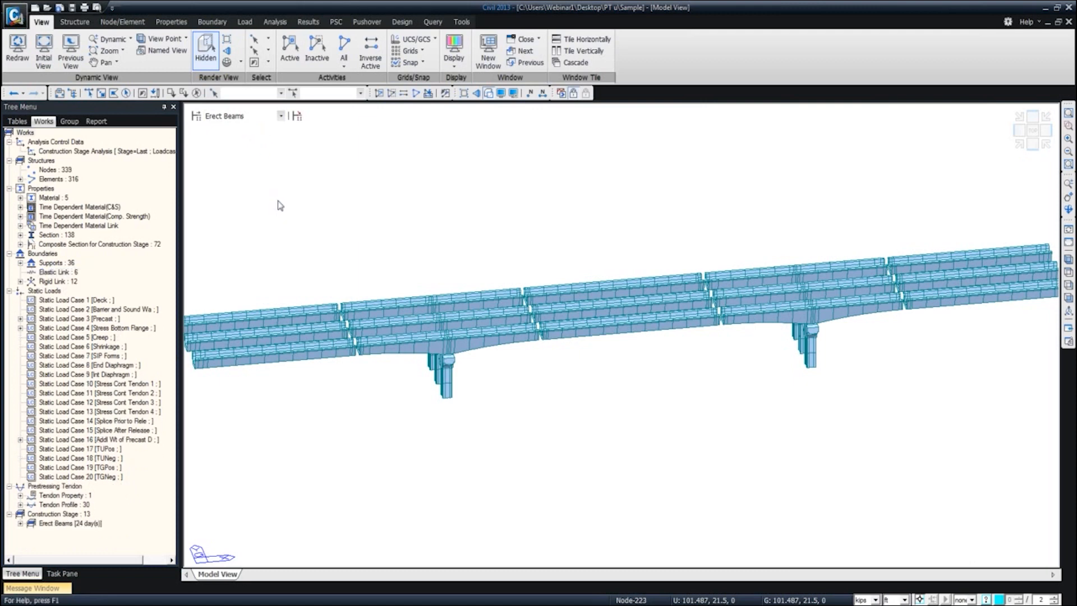
click(281, 116)
click(261, 140)
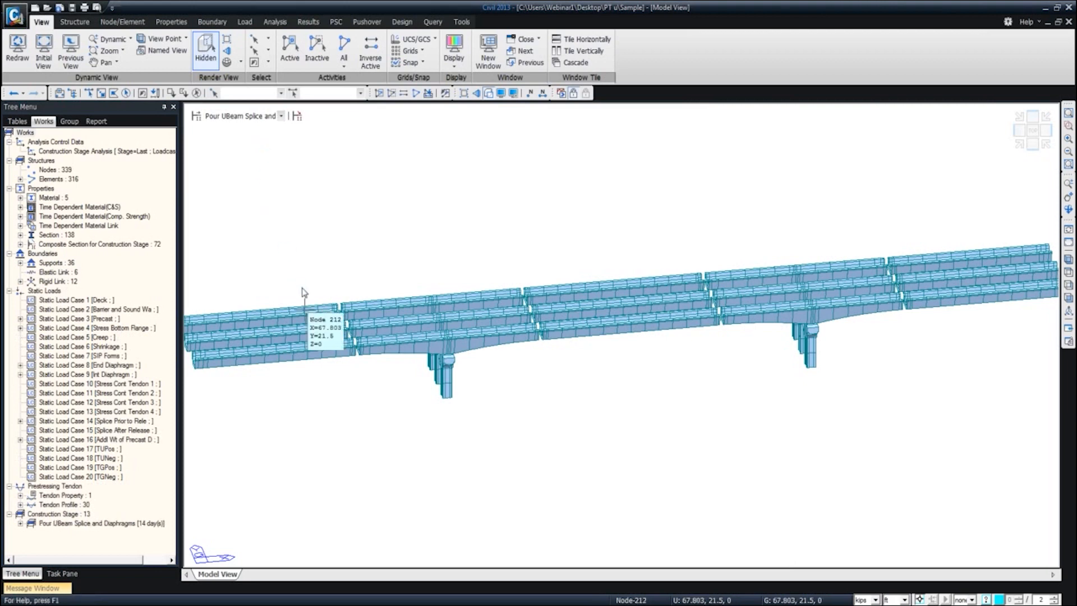
key(Down)
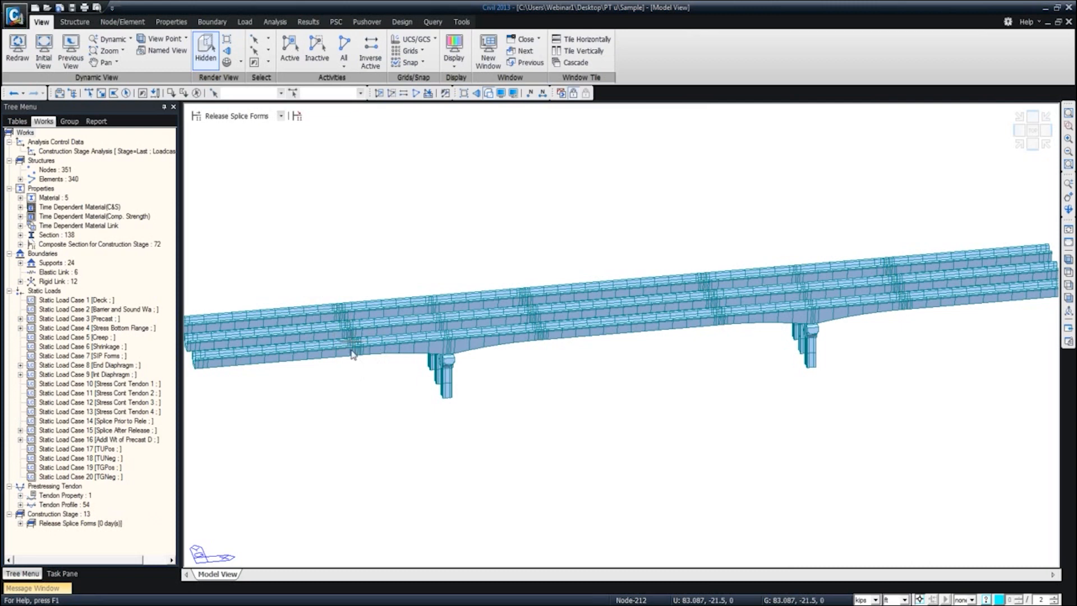
click(281, 116)
click(266, 136)
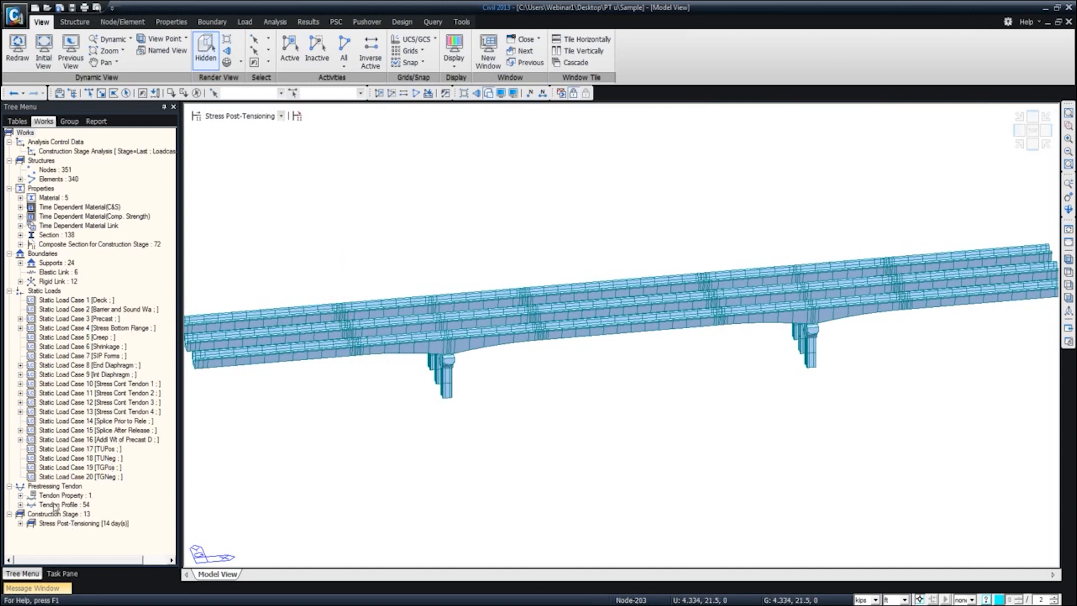
Display all the tendon profiles on the model at the Stress Post-Tensioning stage.
click(20, 504)
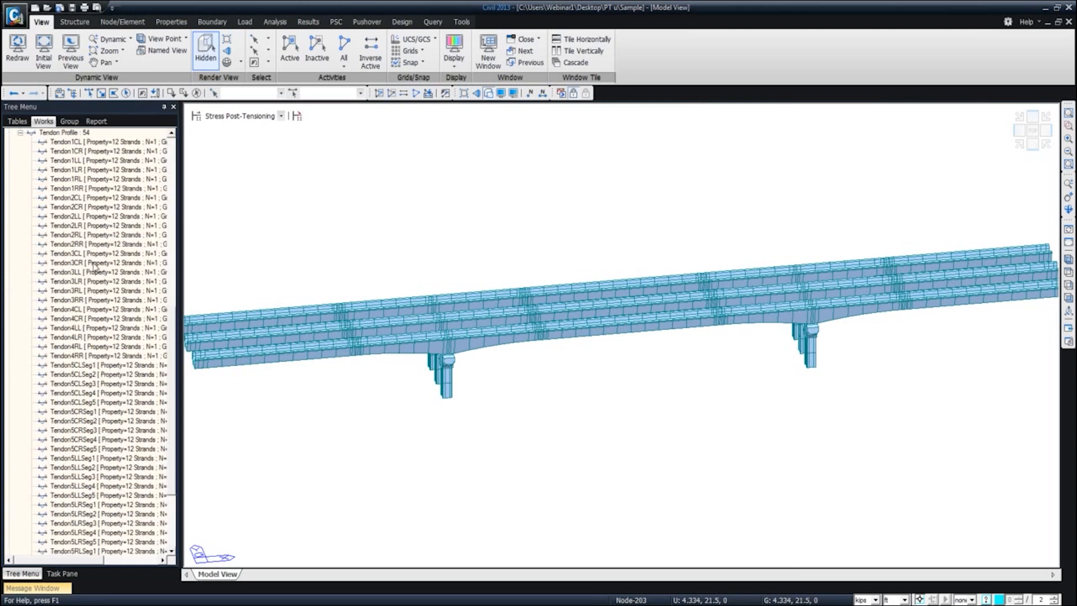
click(79, 134)
right_click(80, 141)
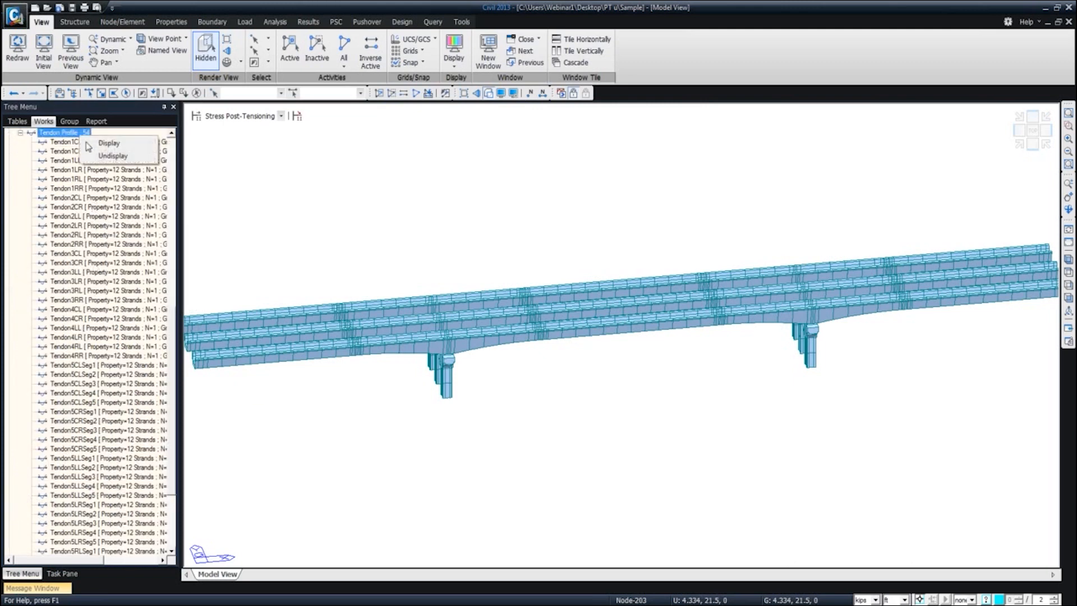
click(96, 146)
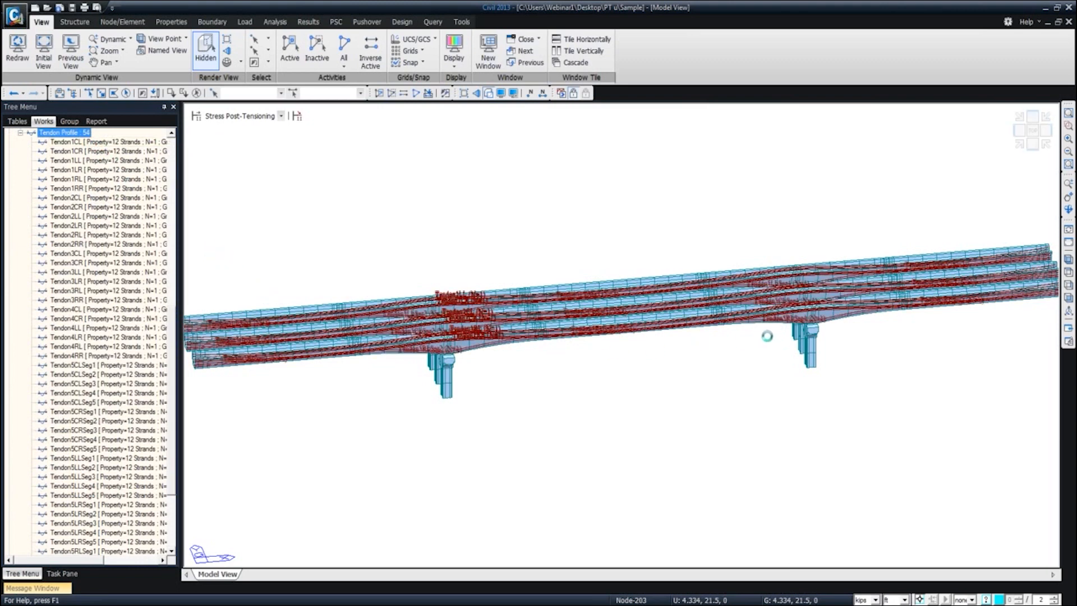
Go back through the Release Splice Forms and Pour UBeam Splice and Diaphragms stages to compare the displayed tendons.
click(281, 116)
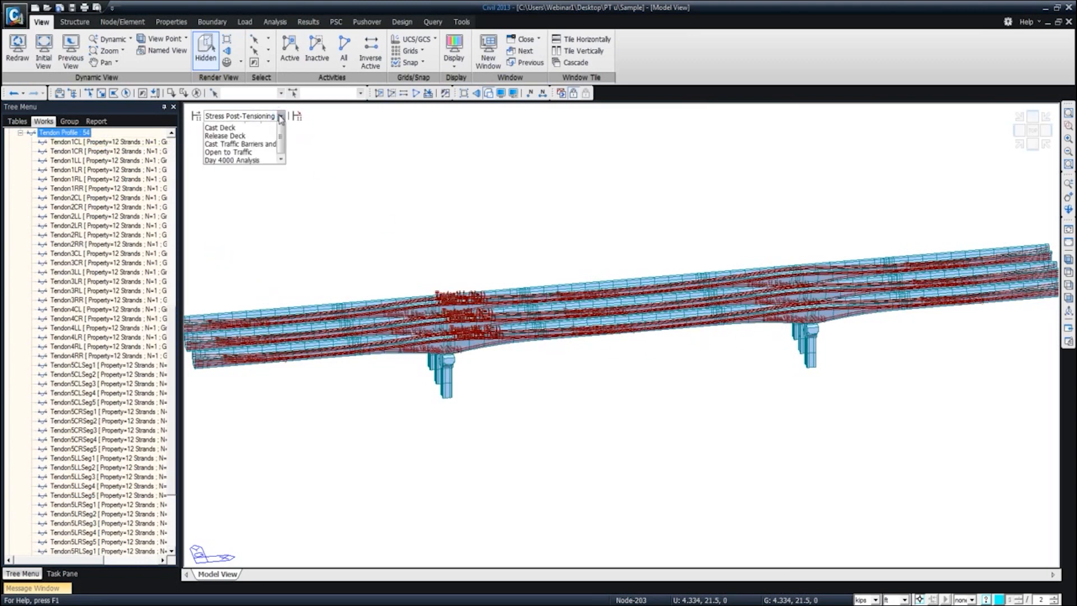
click(266, 127)
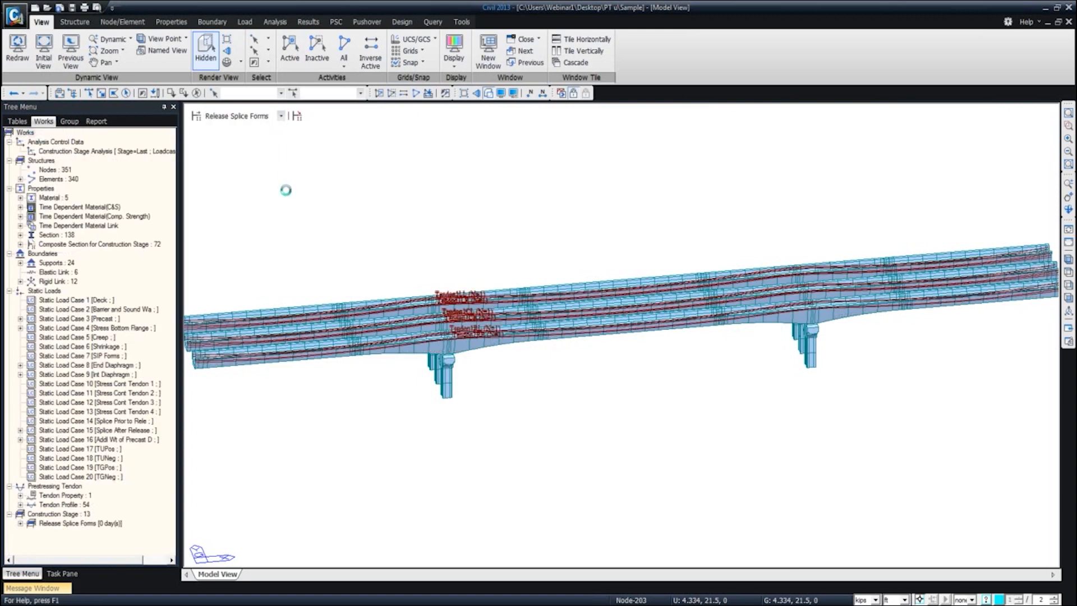
click(282, 116)
click(281, 172)
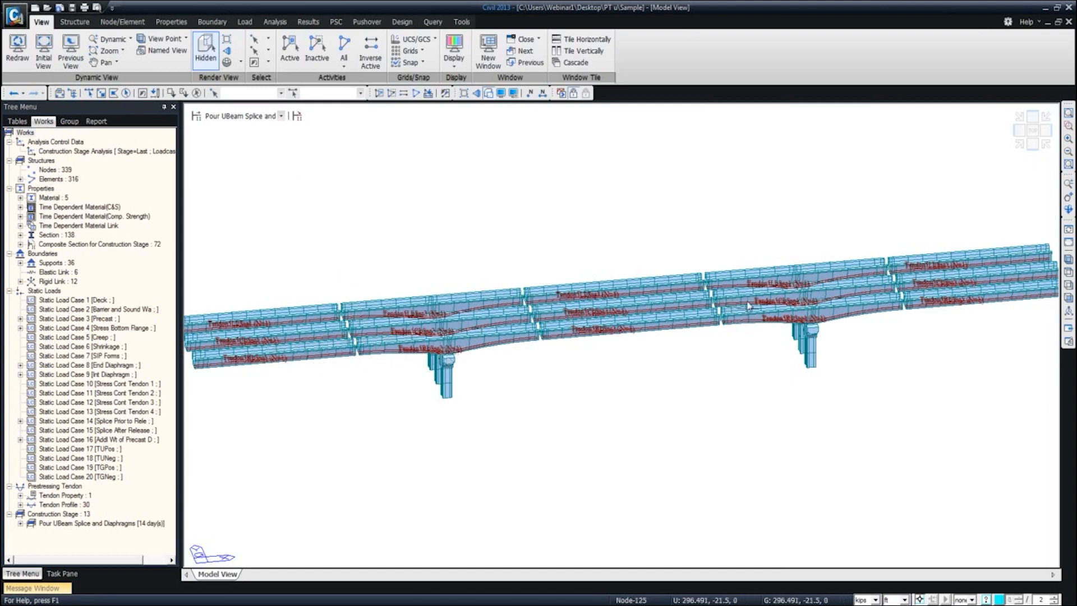
Examine the tendons in front view, moving forward through the Release Splice Forms and Stress Post-Tensioning stages.
click(1032, 145)
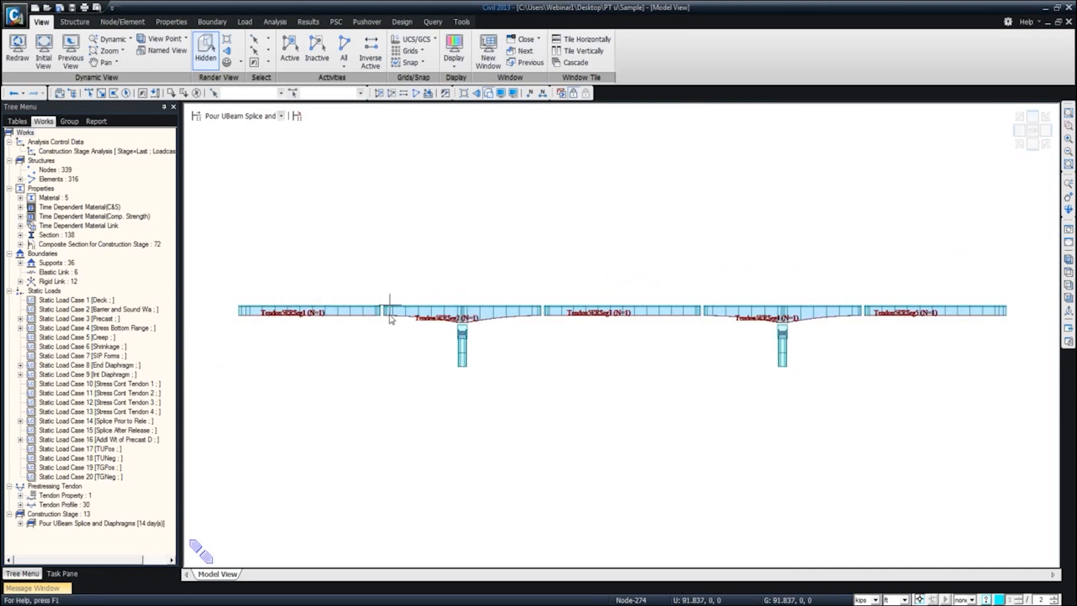
click(281, 115)
click(270, 134)
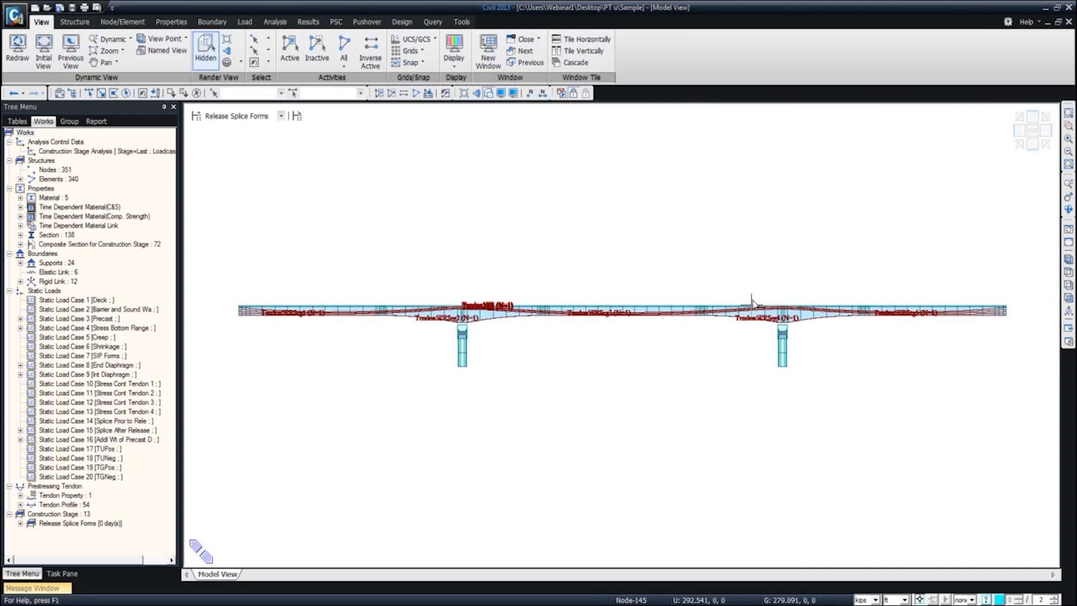
mouse_move(896, 332)
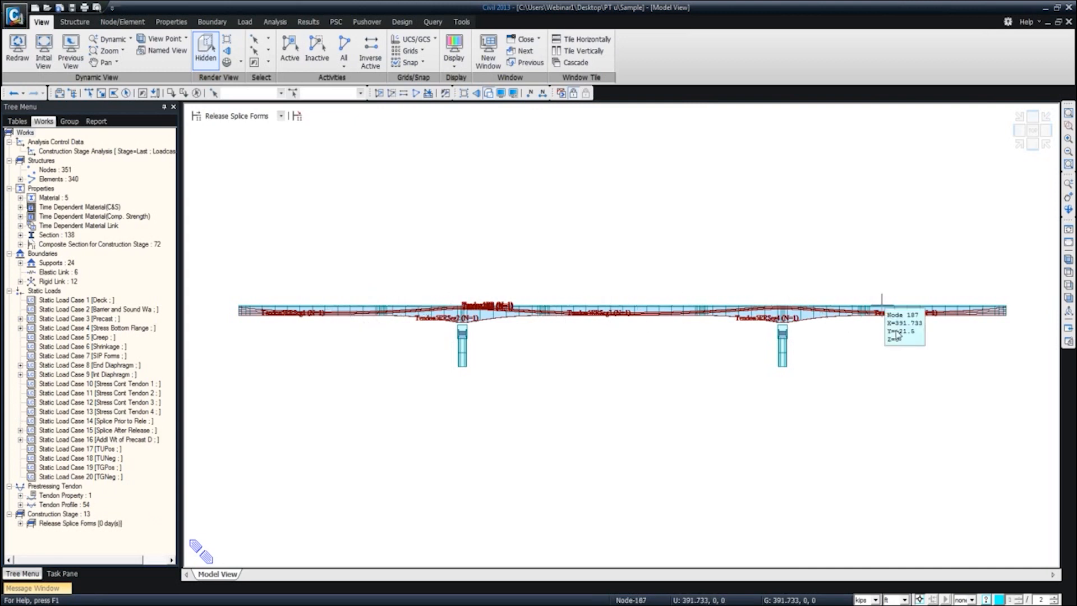
click(281, 117)
click(269, 135)
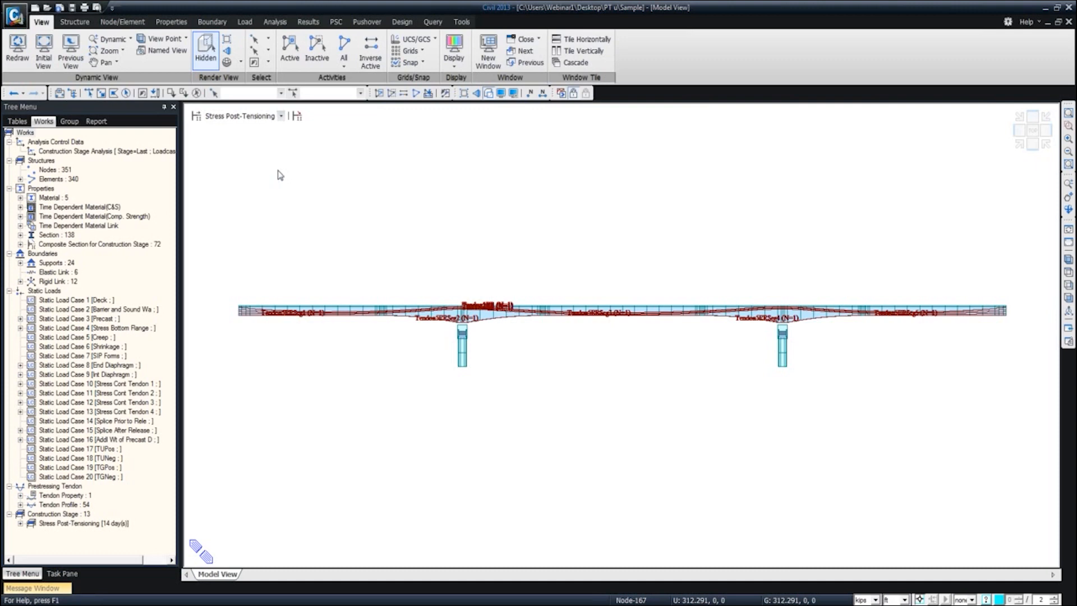
Hide all the tendon profiles from the model view.
click(81, 507)
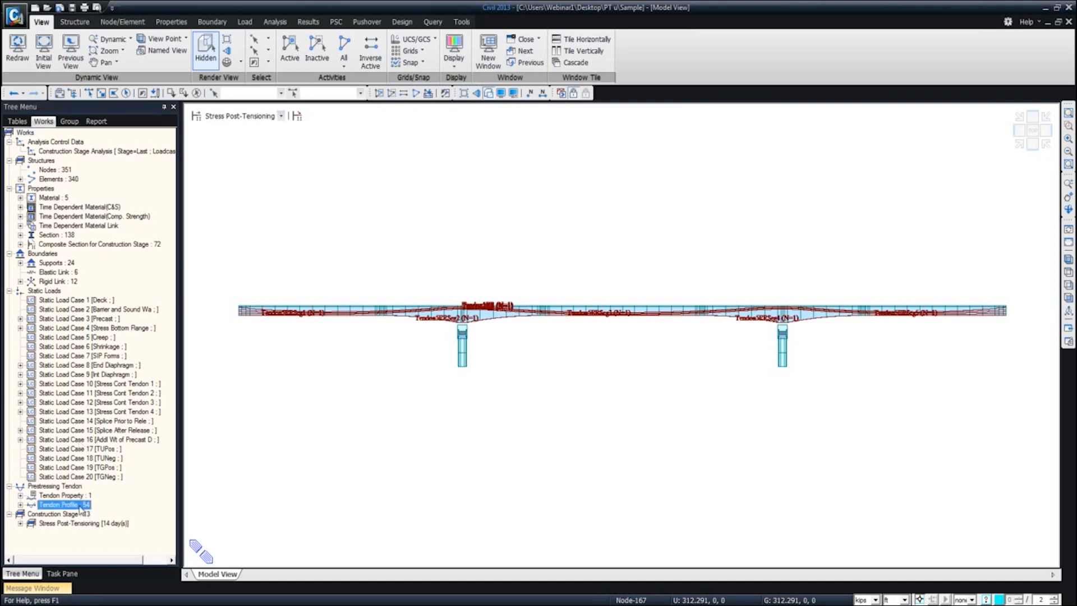
right_click(81, 507)
click(110, 526)
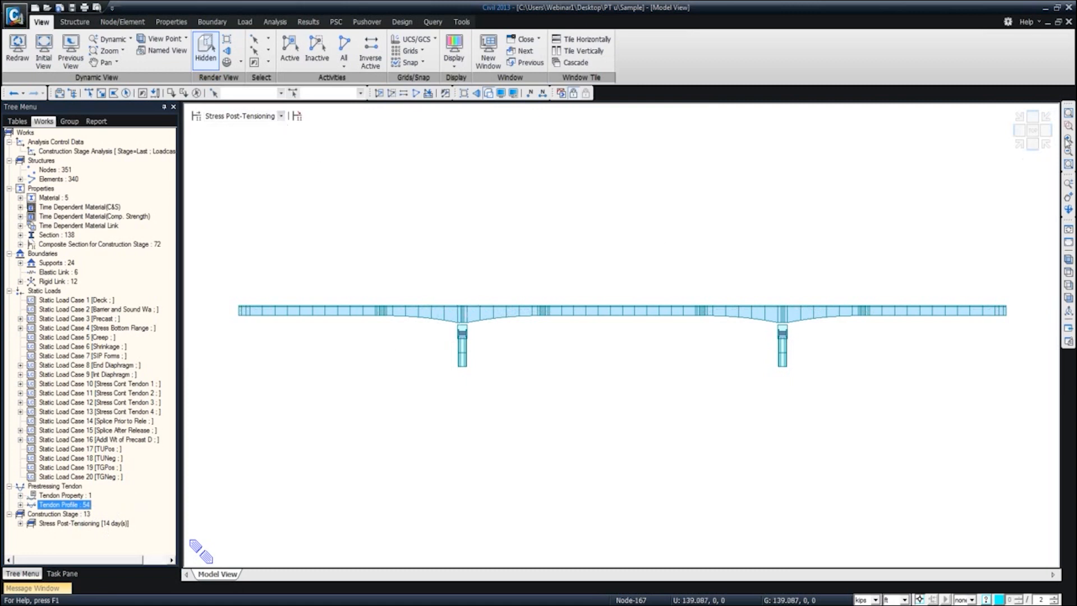
In isometric view, step the model through the Release Temporary Towers, Cast Deck and Release Deck stages.
click(1019, 145)
click(282, 115)
click(275, 152)
key(Down)
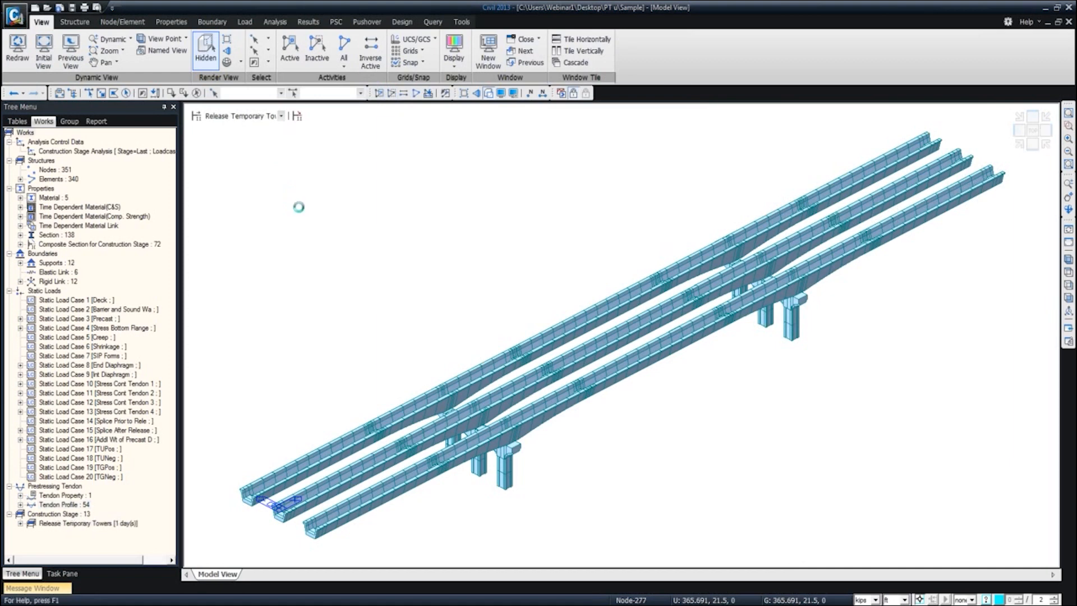
key(Down)
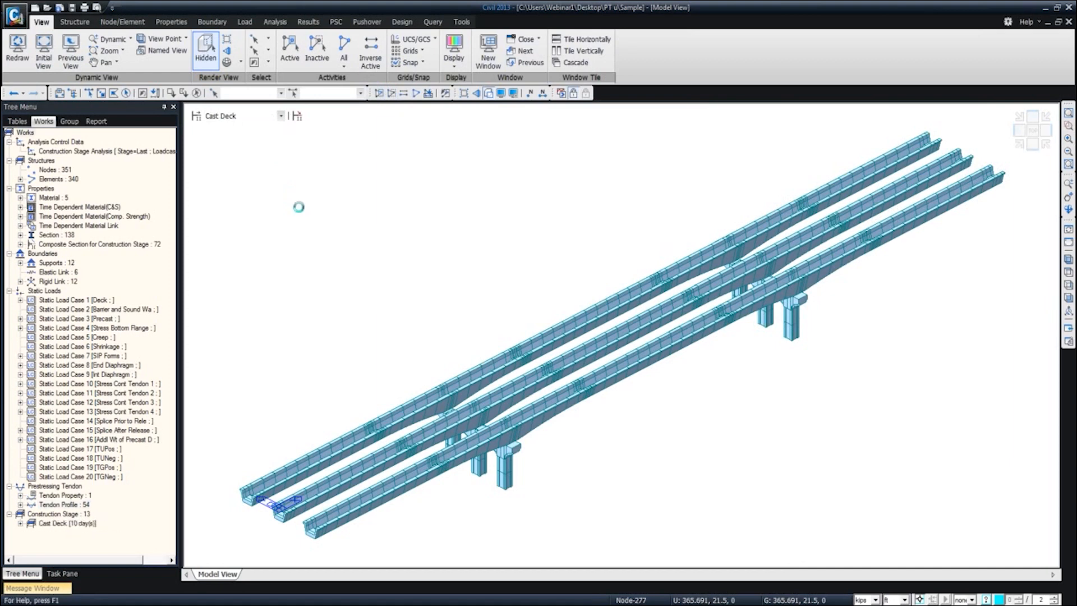
key(Down)
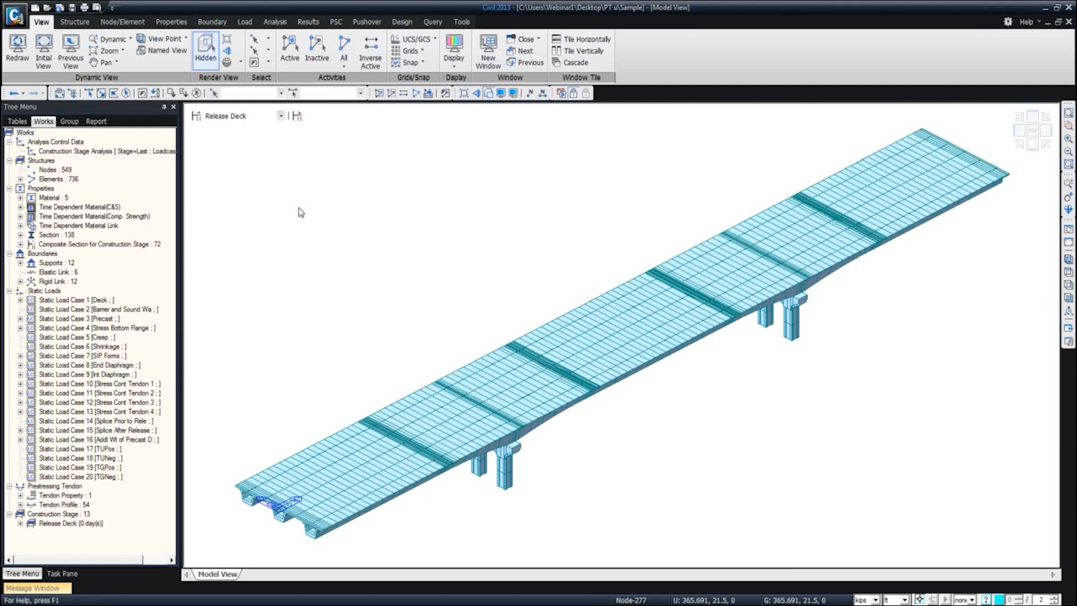
Compare the Cast Deck stage with Release Deck, and advance the model to the Open to Traffic stage.
scroll(296, 207, up, 1)
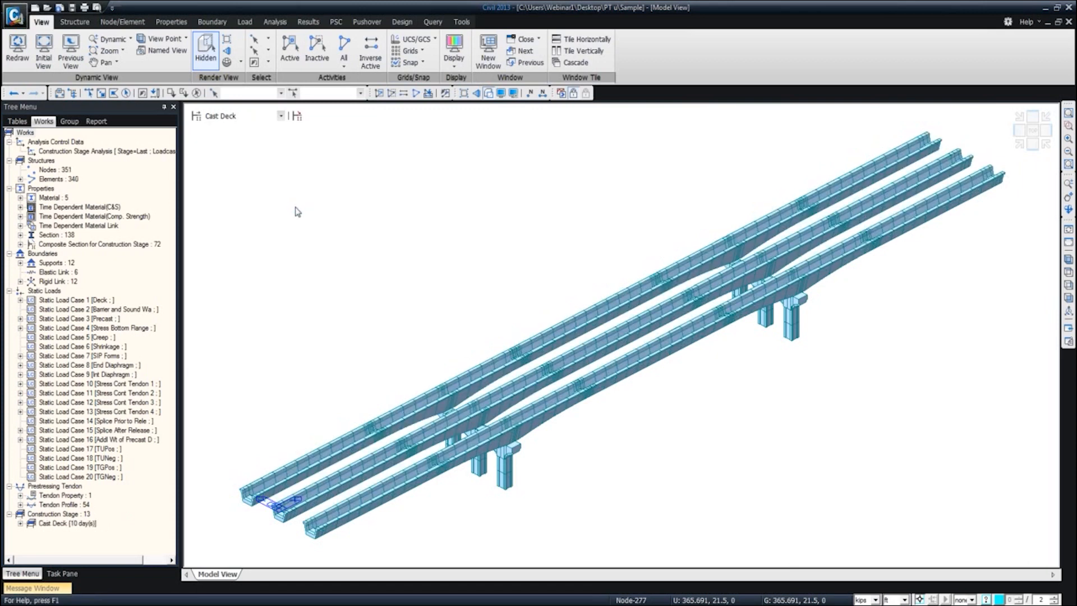
key(Down)
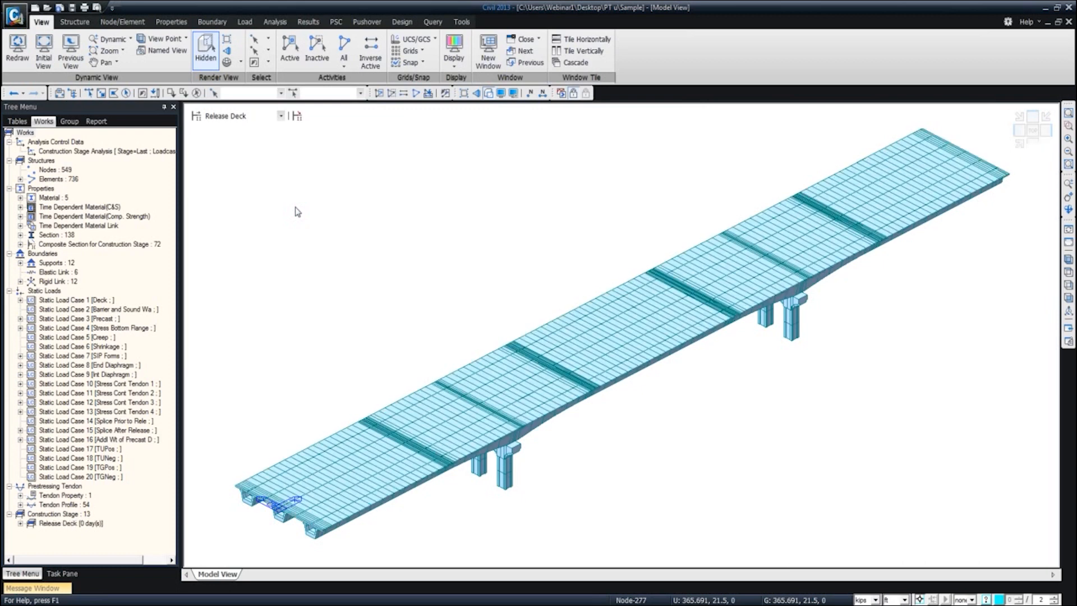
key(Down)
key(Down)
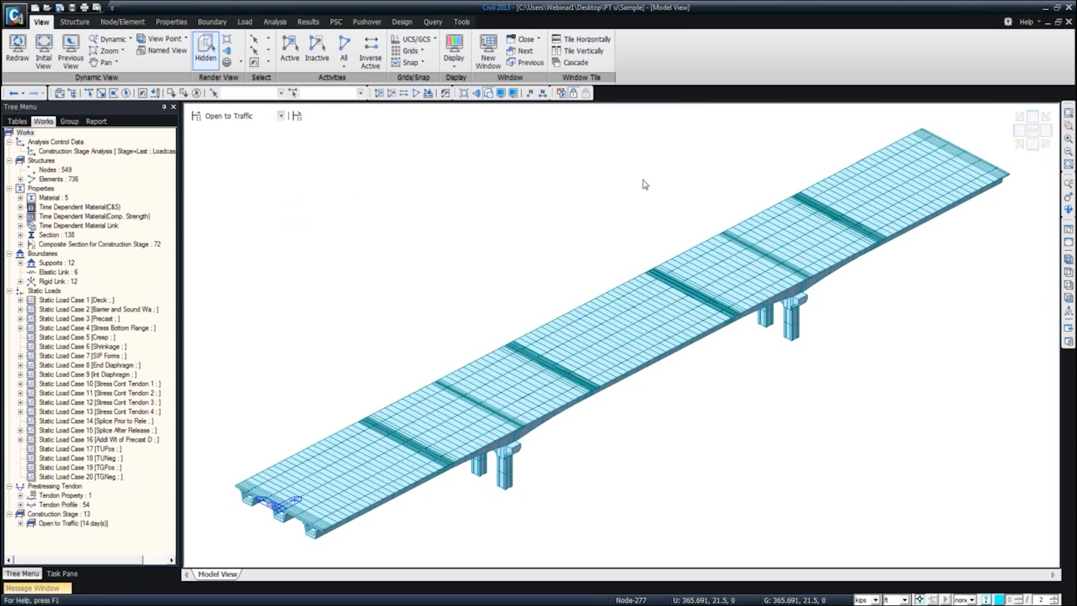
click(1047, 9)
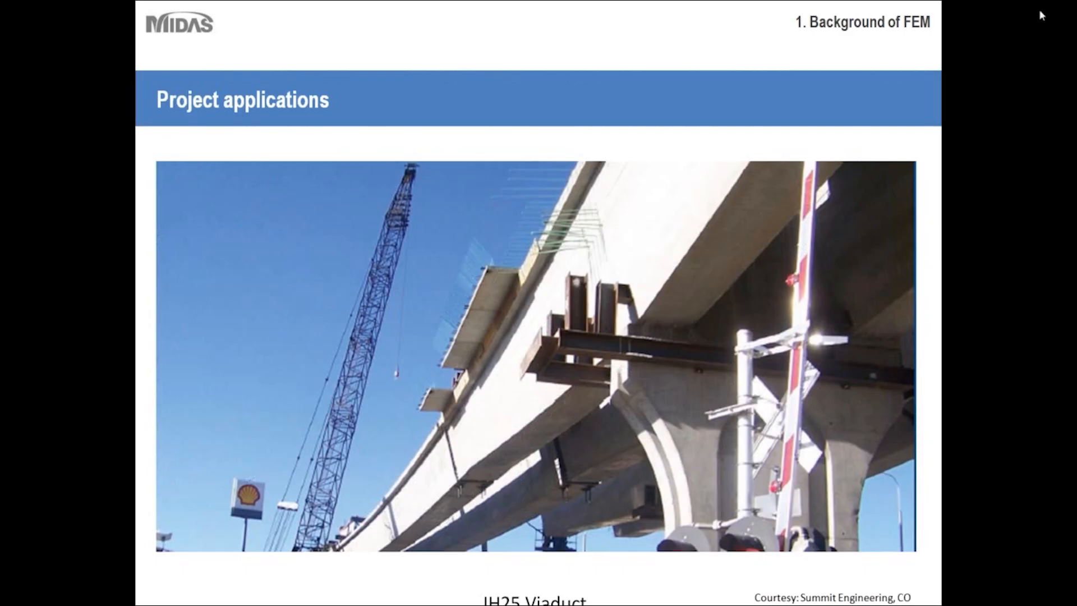
click(980, 175)
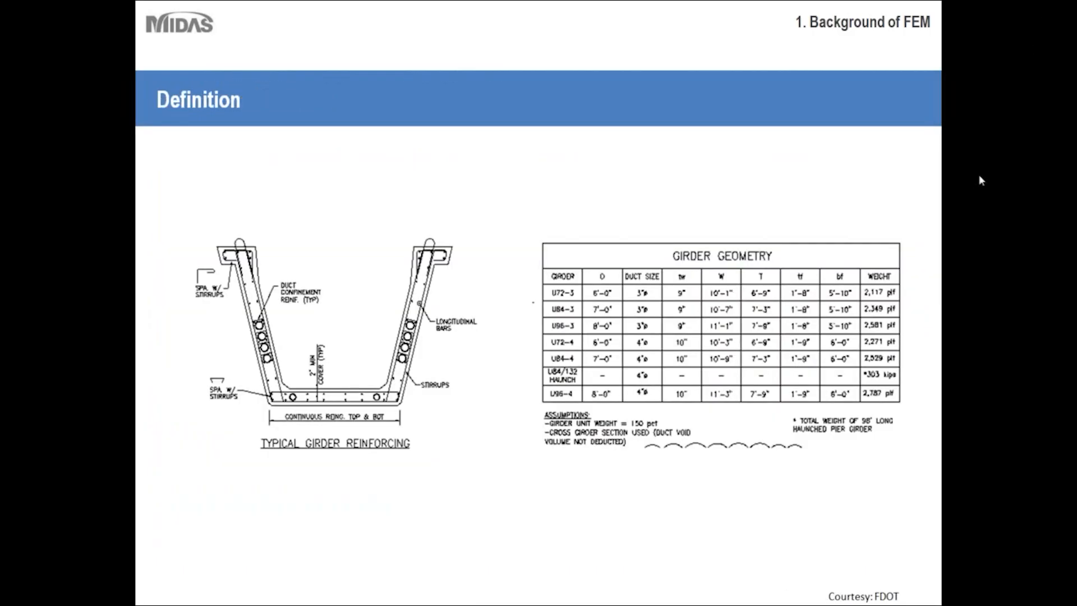
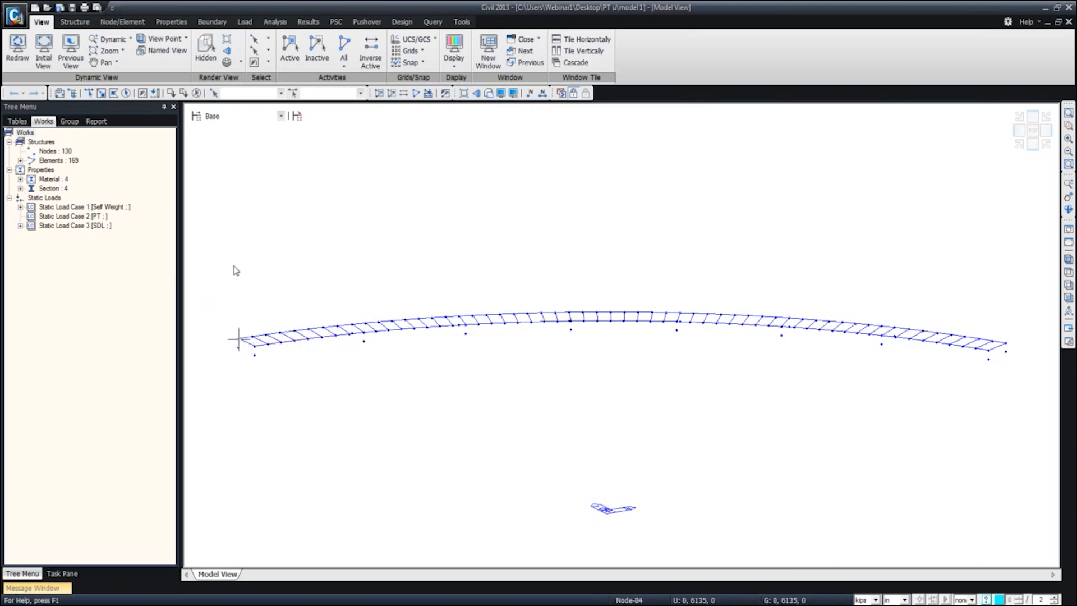
Show the curved bridge model as solid sections in hidden view and examine its girders and deck from above.
click(205, 56)
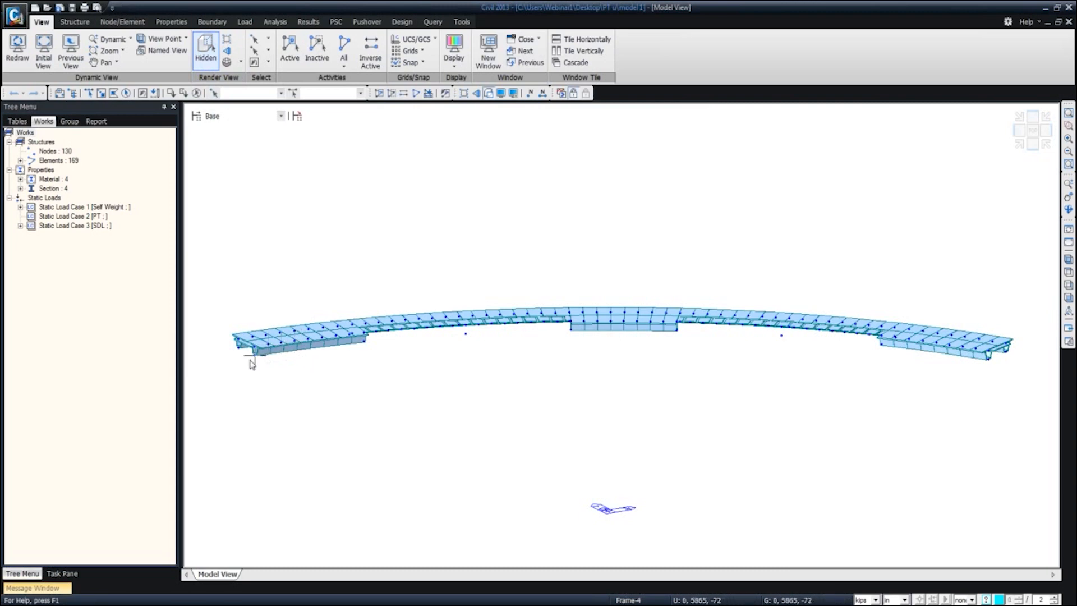
ctrl+middle_drag(293, 372, 318, 405)
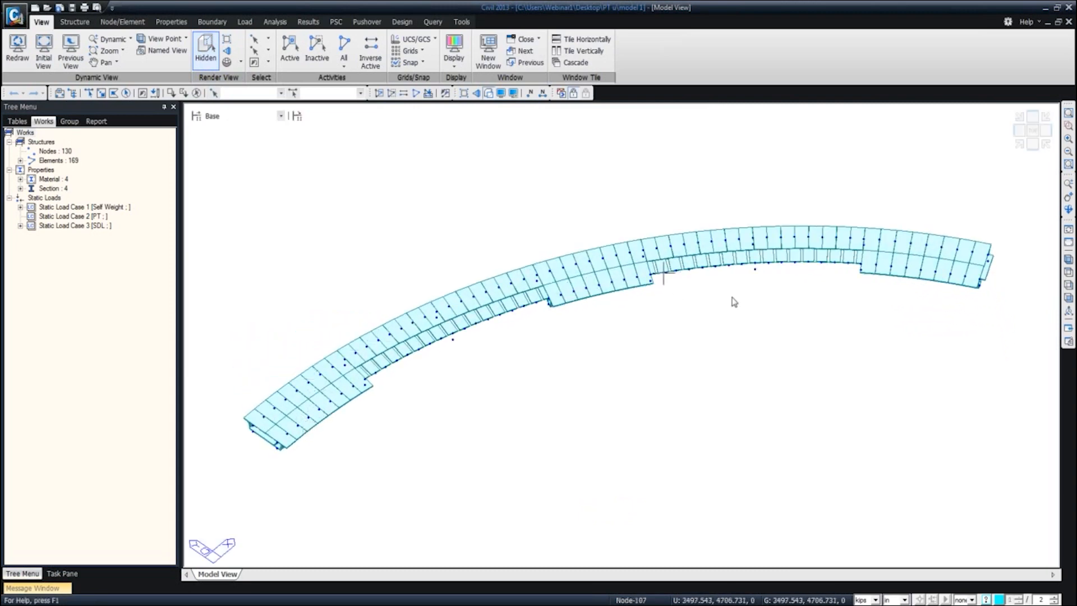
mouse_move(735, 302)
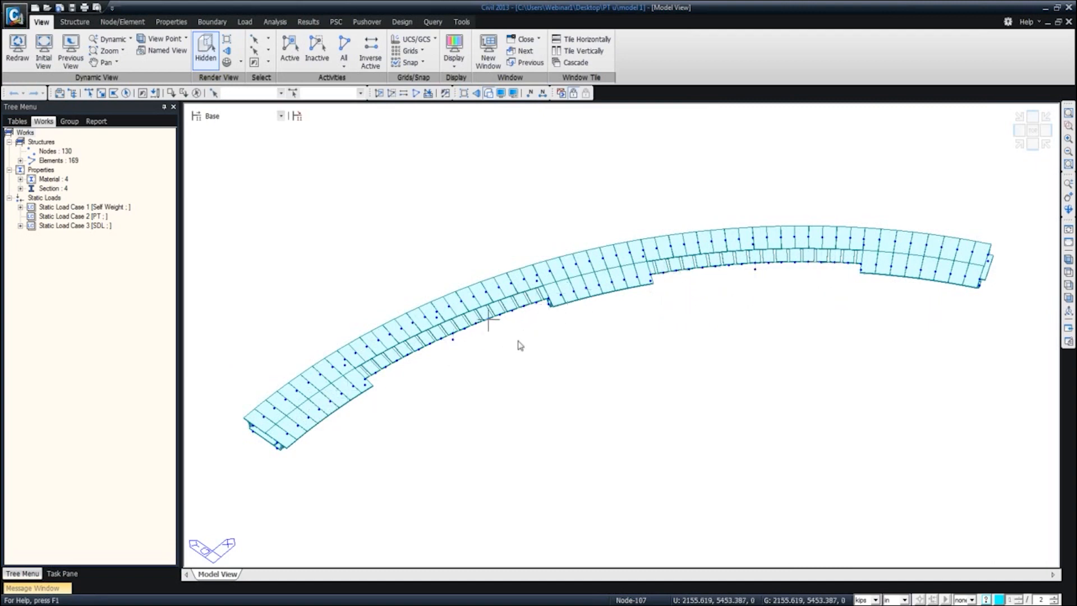
mouse_move(519, 345)
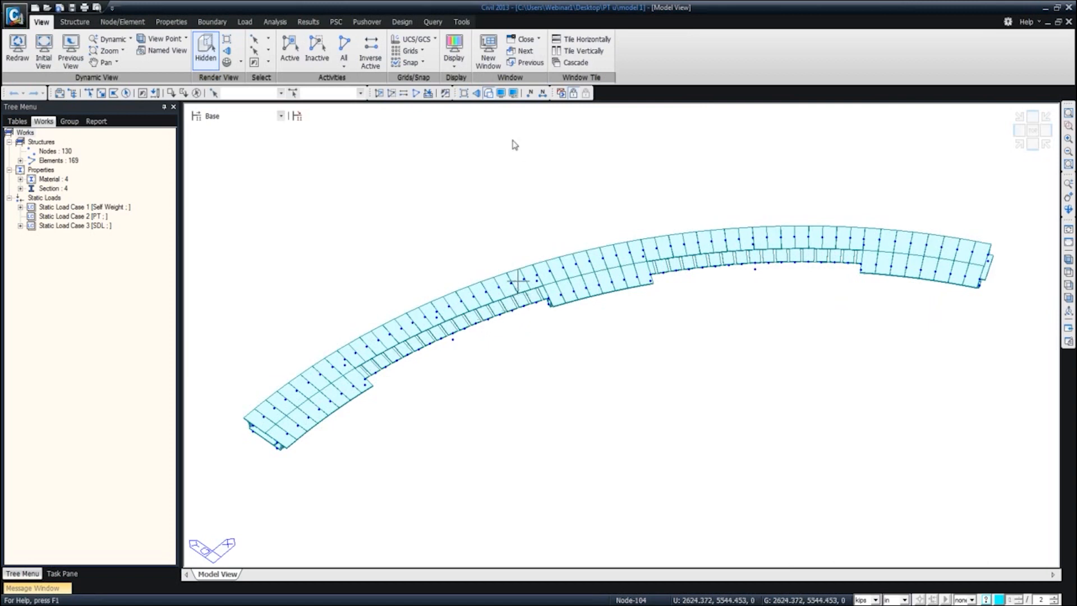
Open the Sectional Property Calculator and set its unit system to kips and inches.
click(462, 22)
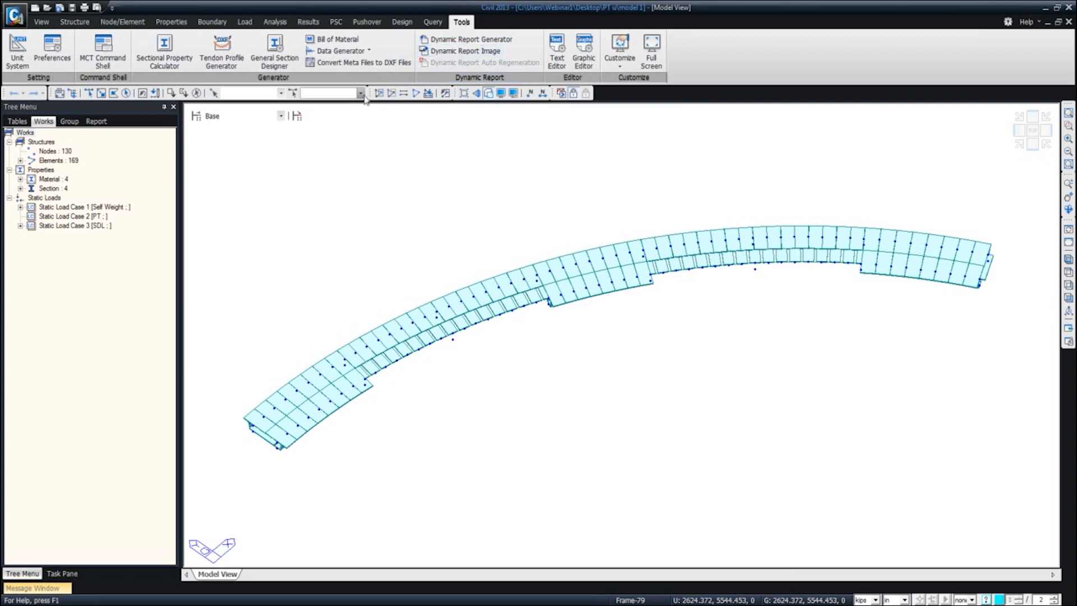
click(176, 65)
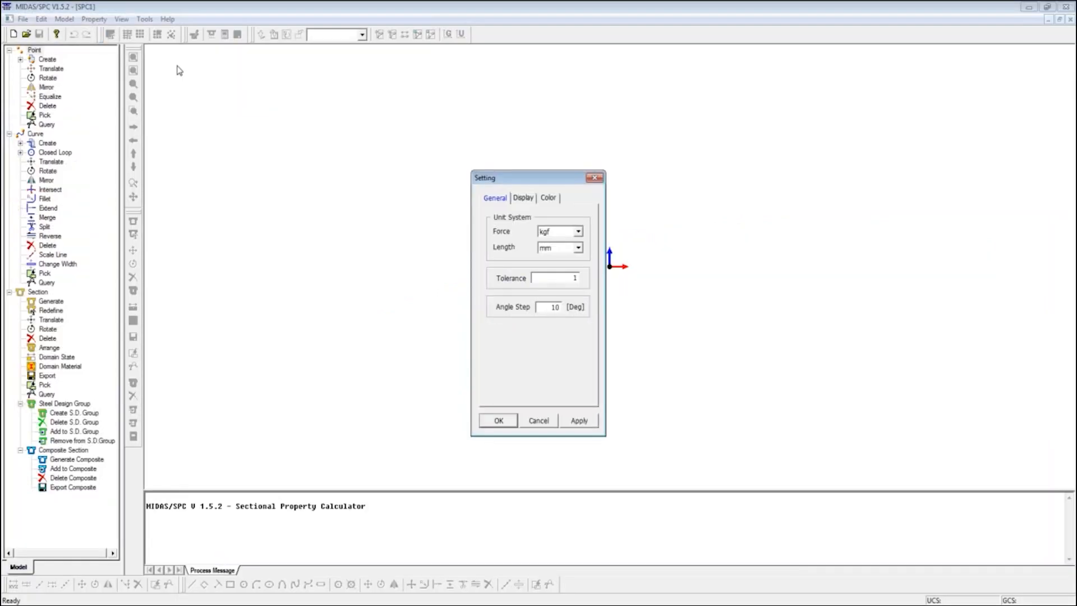
click(578, 231)
click(568, 284)
click(578, 247)
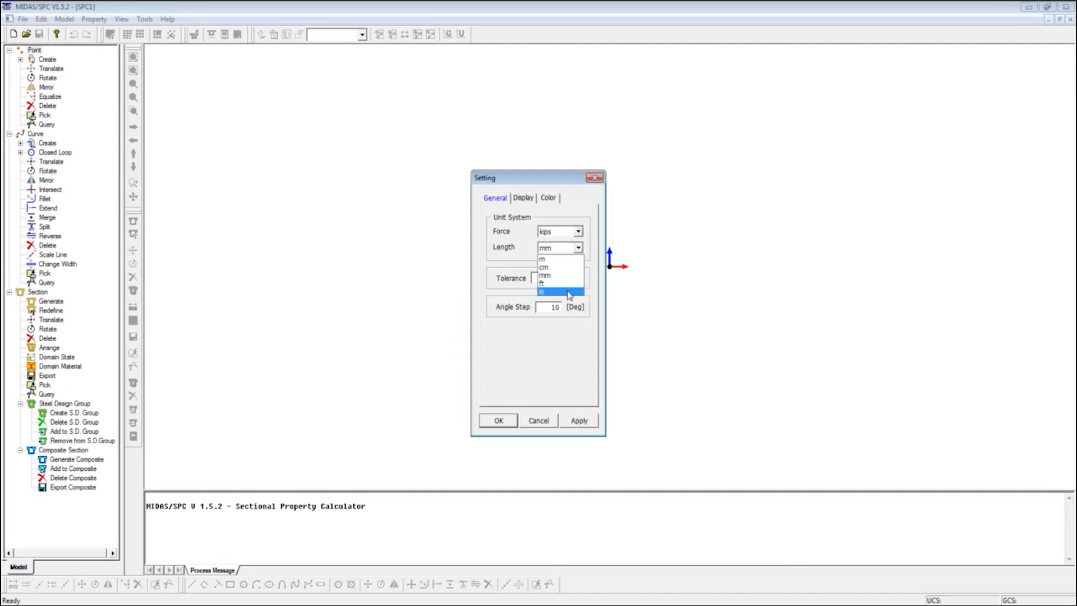
click(561, 281)
click(498, 421)
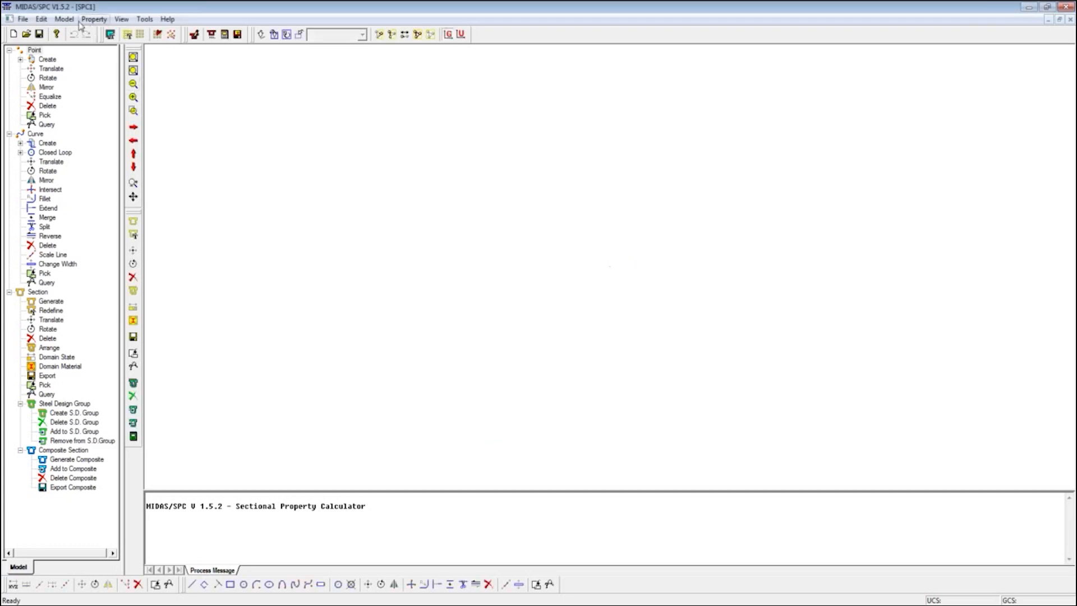
Import the AutoCAD DXF file U72-3 parts-R.dxf from the PT u folder, checking it for intersections and duplication.
click(23, 19)
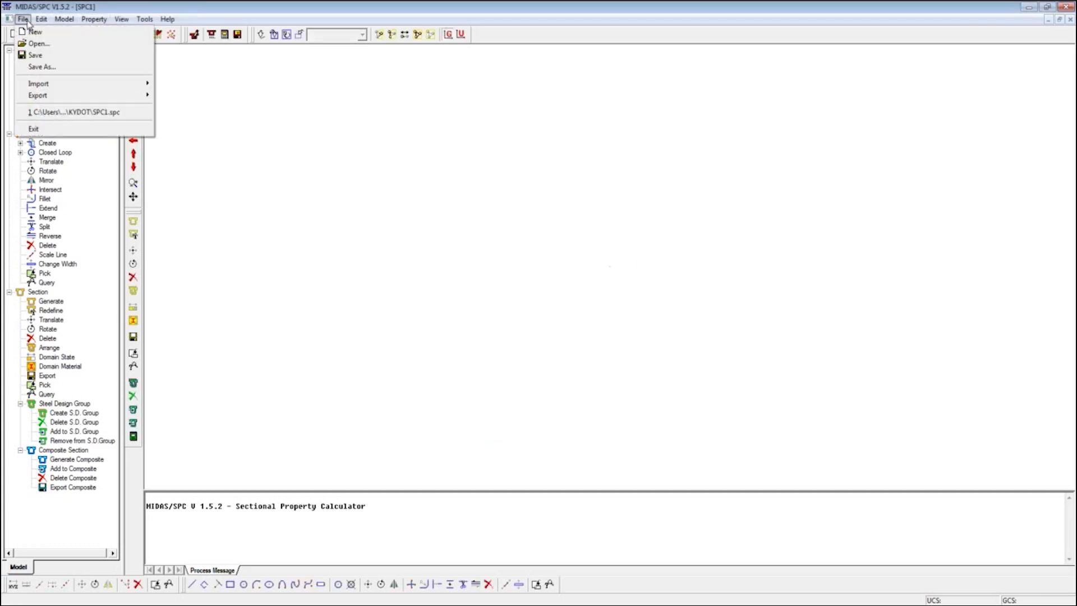
mouse_move(56, 84)
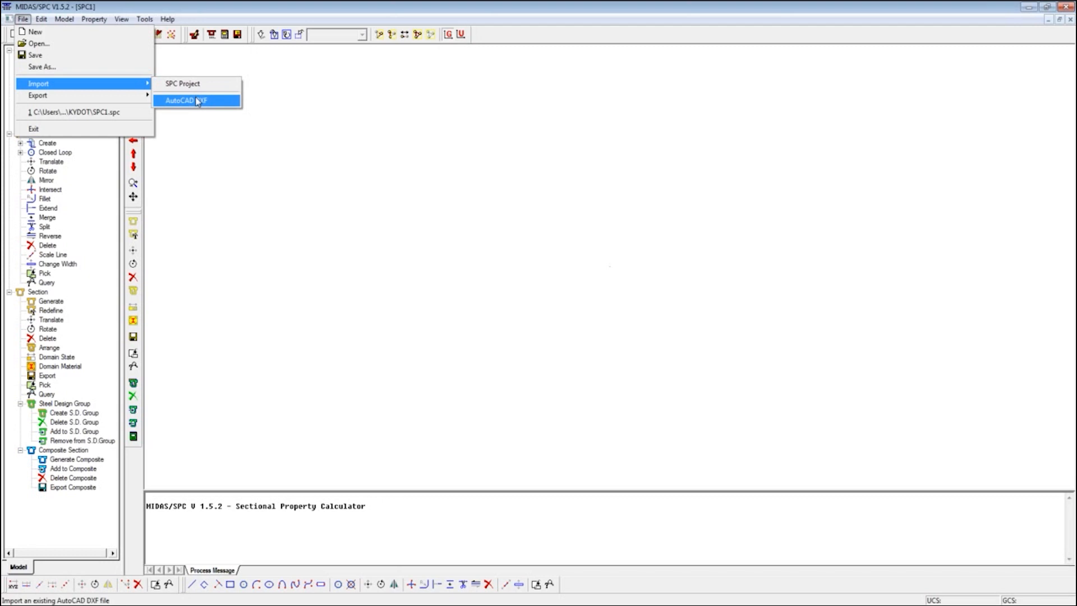
click(198, 102)
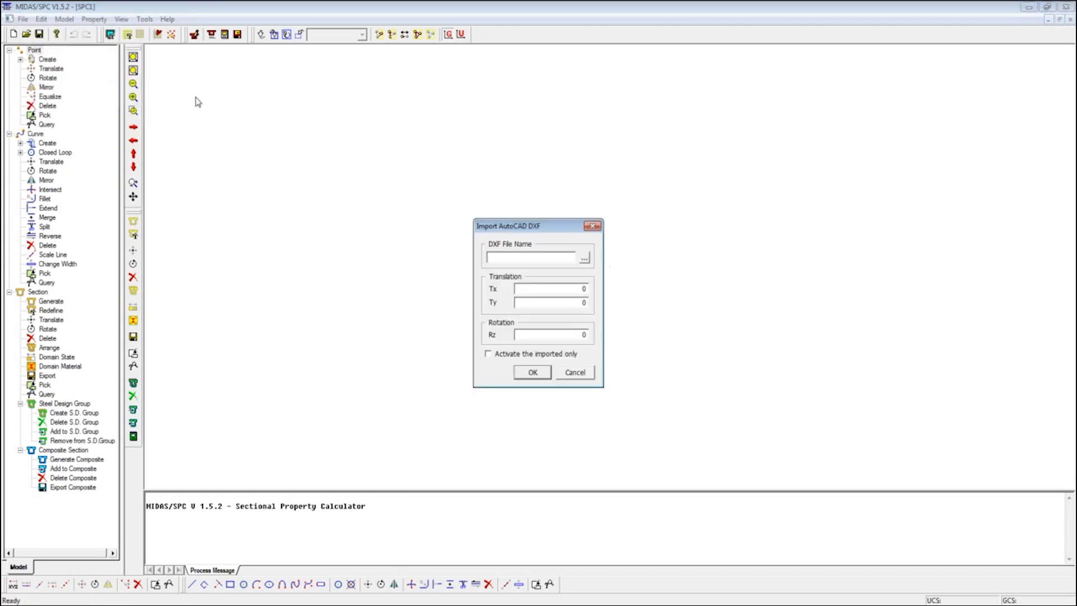
click(585, 258)
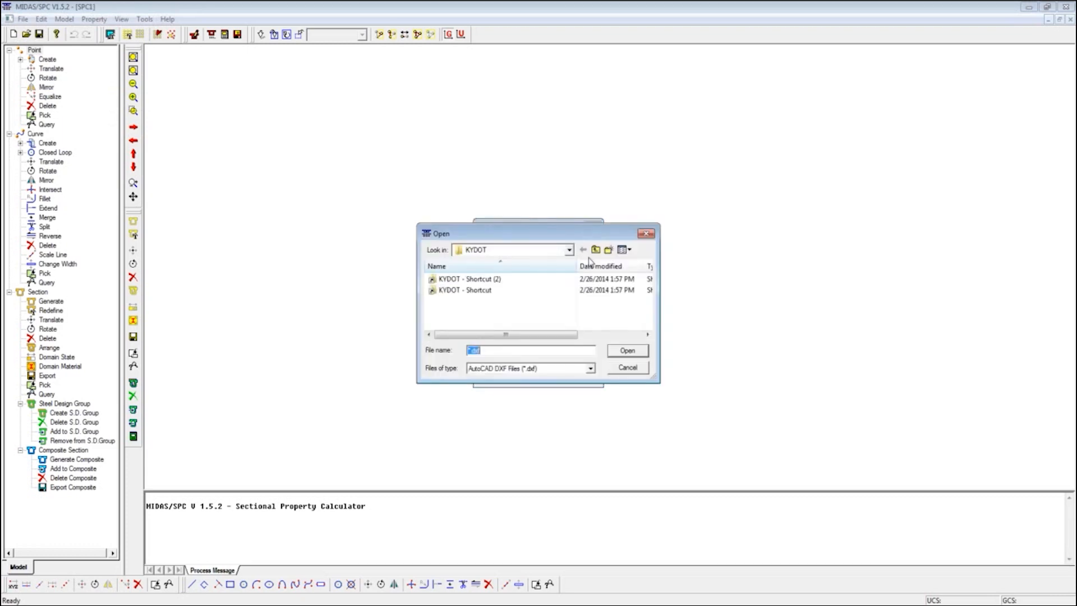
click(595, 250)
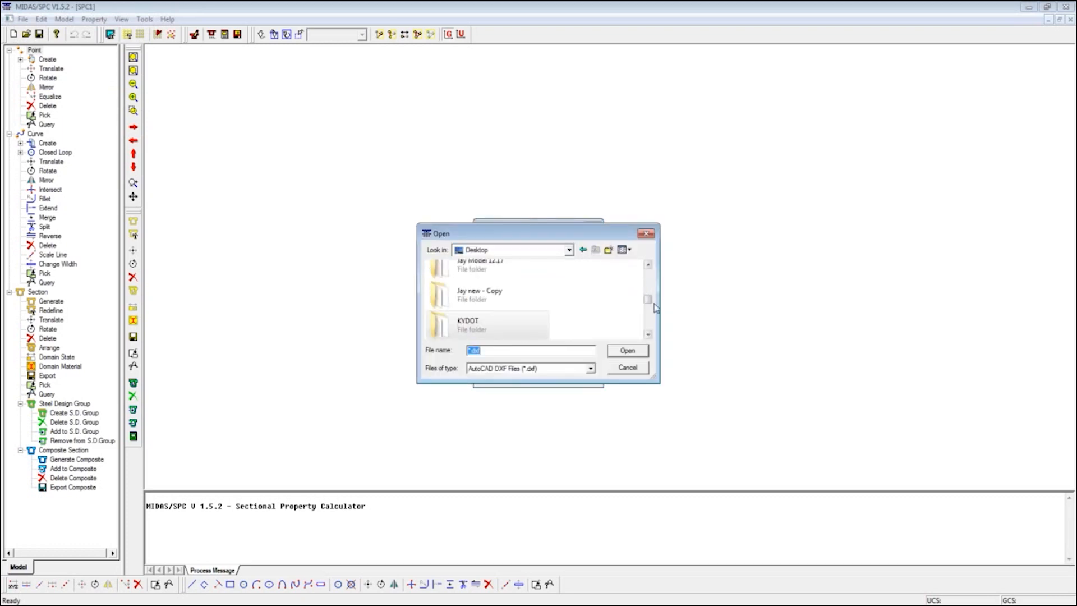
mouse_move(648, 300)
mouse_down()
mouse_move(650, 336)
mouse_move(650, 314)
mouse_up()
double_click(482, 276)
click(487, 280)
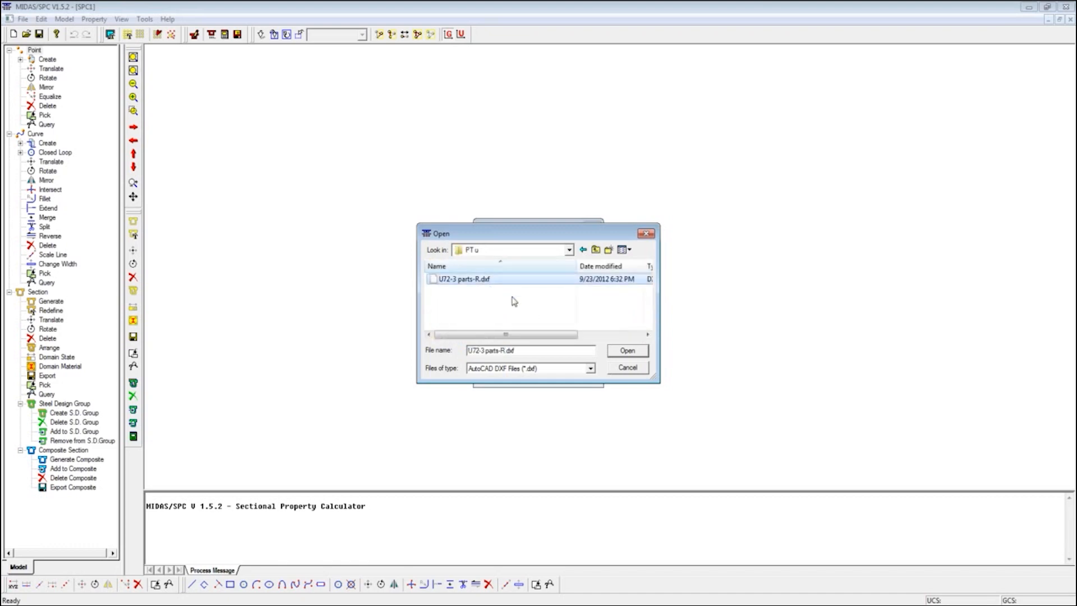
click(627, 352)
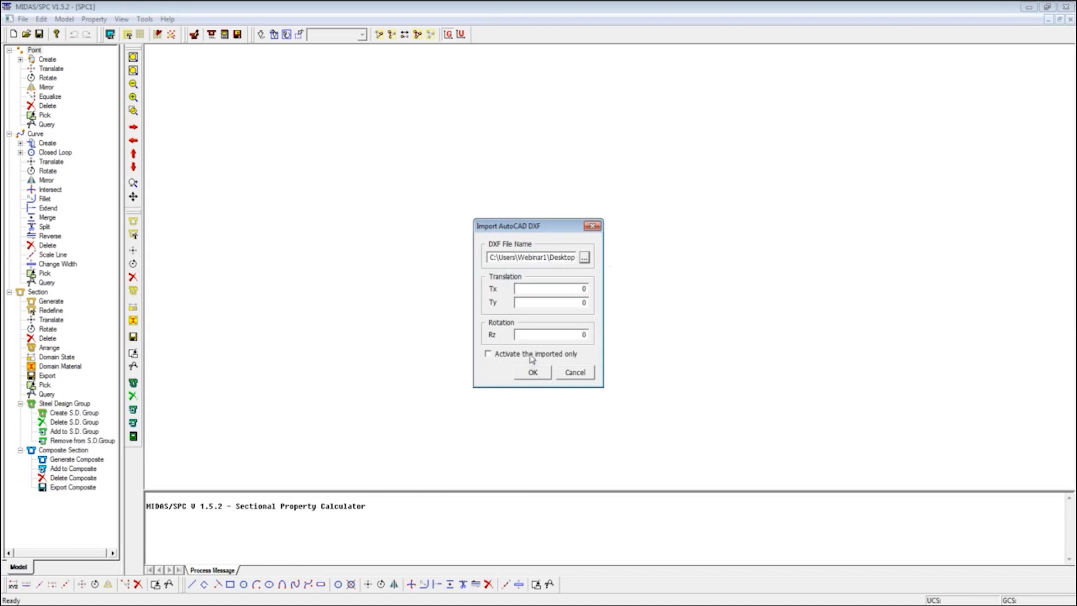
click(541, 375)
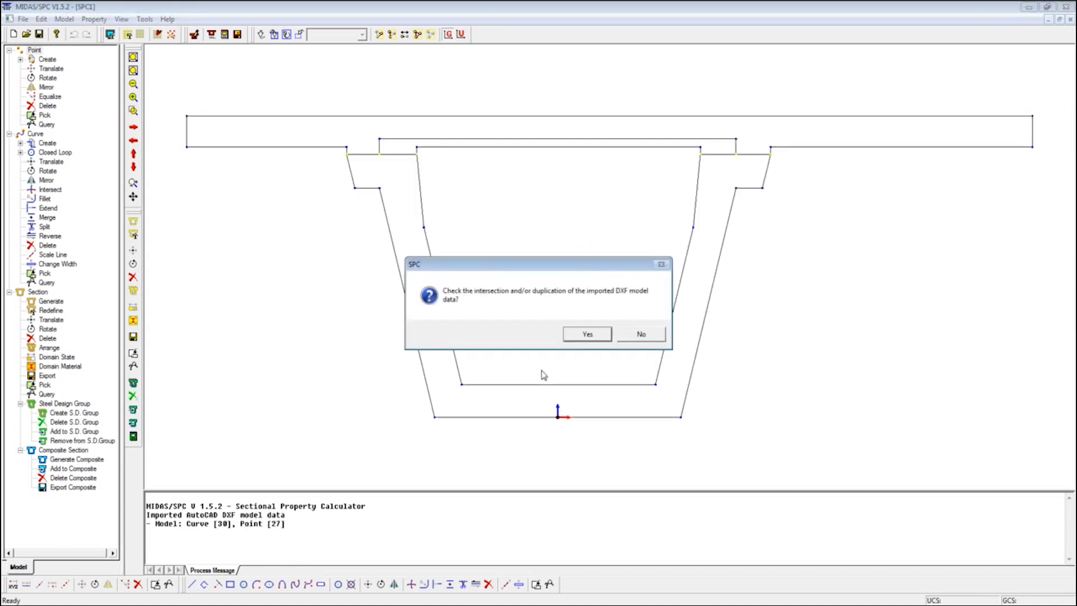
click(587, 336)
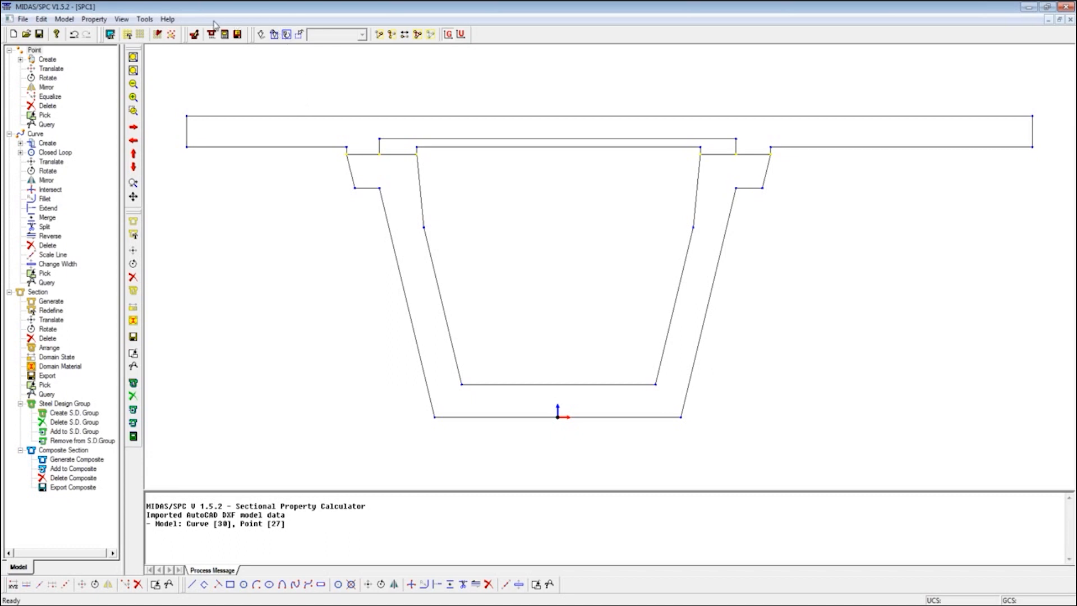
Start a new material in the material list with ID 1 and the name C9000.
click(64, 19)
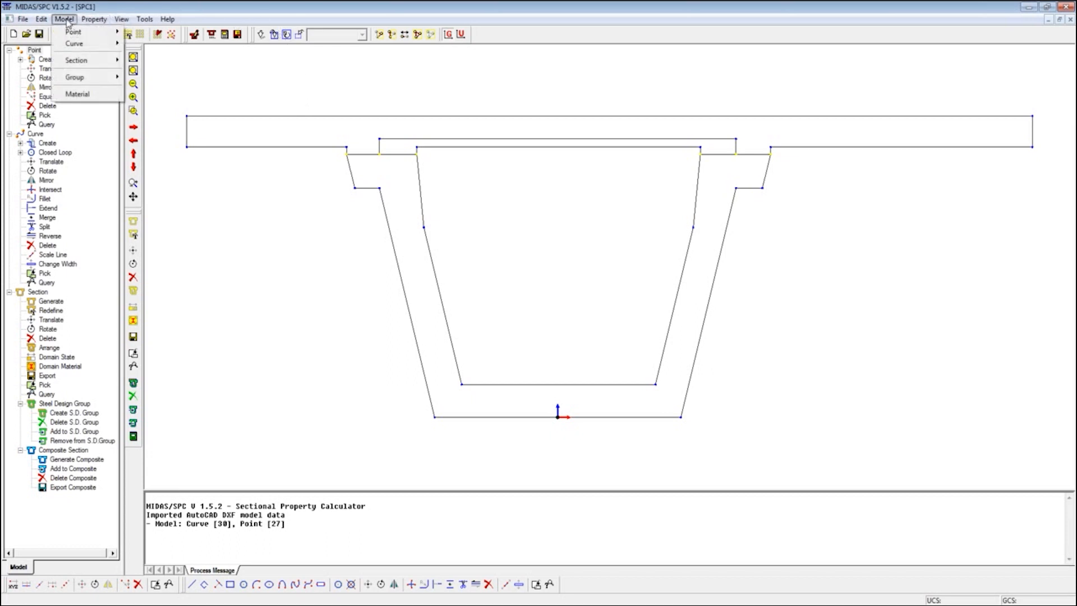
click(77, 92)
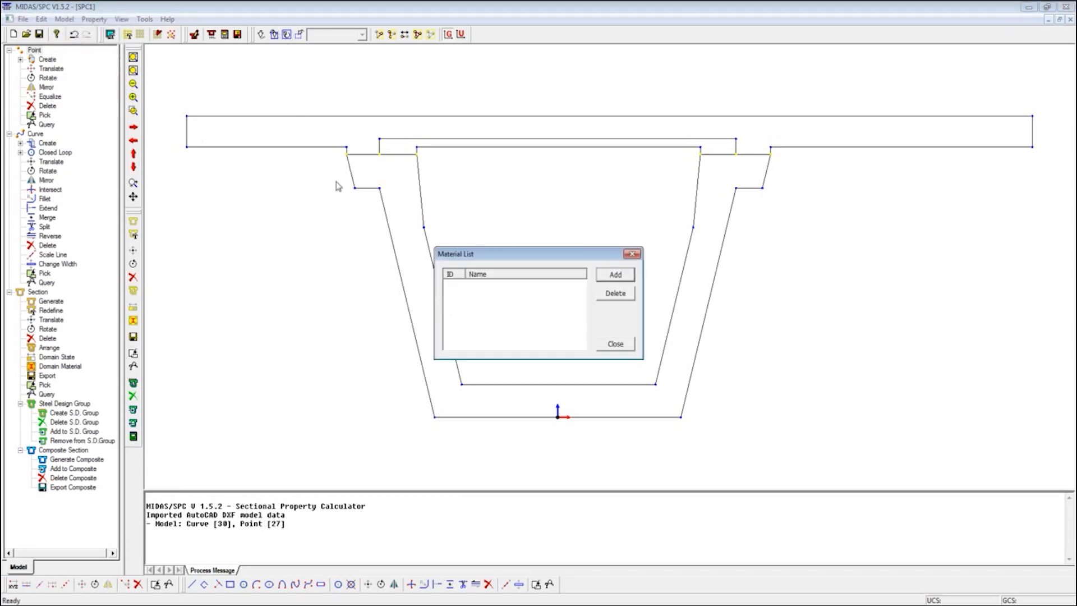
click(610, 277)
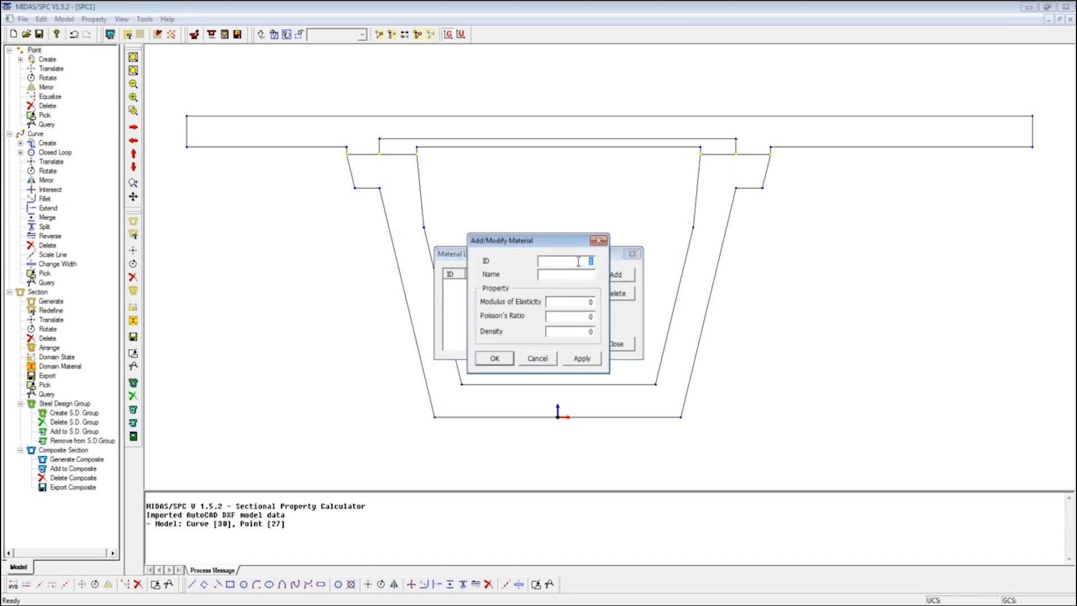
text(0)
text(9000)
drag(572, 264, 594, 263)
text(1)
text(C90)
text(00)
Give material C9000 a modulus of elasticity of 5466, Poisson's ratio 0.2 and density 0.08681, and add it.
double_click(582, 303)
text(5466)
double_click(586, 316)
text(0.2)
double_click(591, 331)
text(0.08681)
click(582, 359)
Add a second material named C4500 with a modulus of elasticity of 3865, and close the material list.
drag(577, 275, 602, 276)
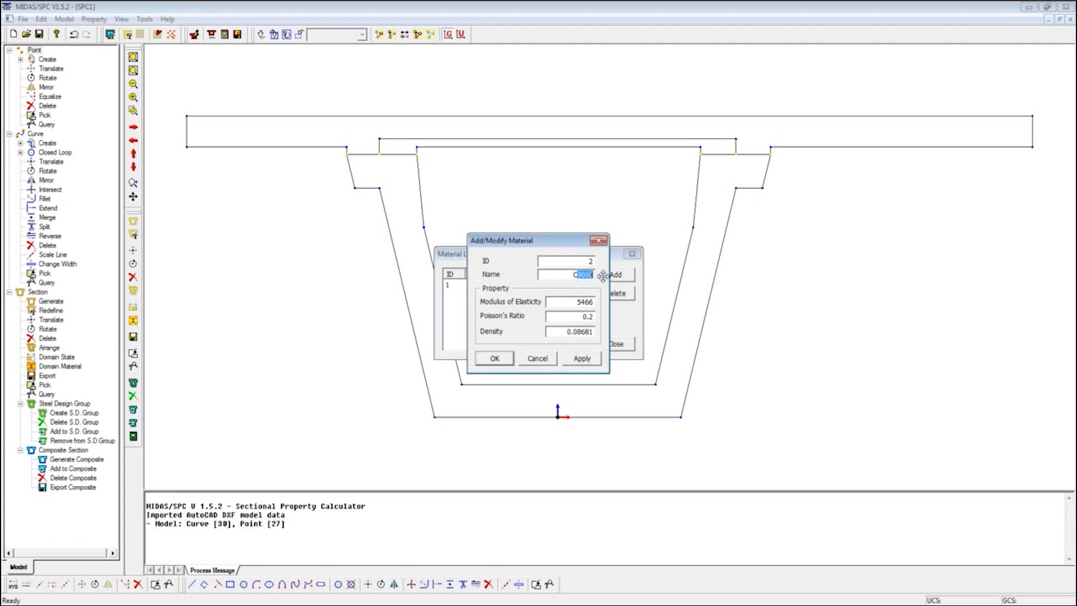
text(4500)
drag(576, 303, 616, 304)
text(3865)
click(498, 358)
click(615, 344)
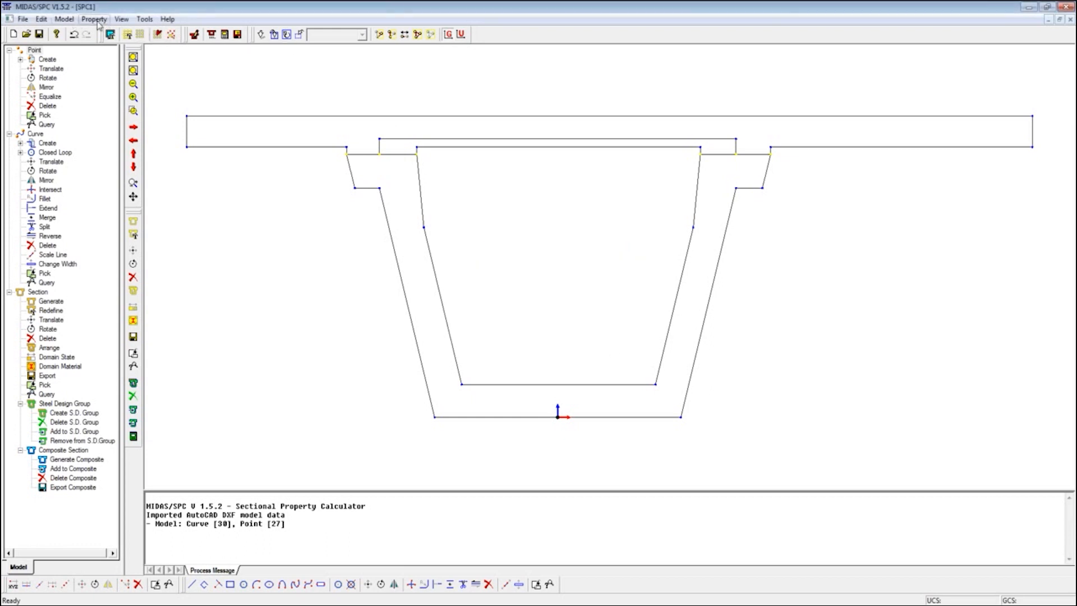
Generate a composite section named UGirder-R with 3 parts and C9000 as the base material.
click(64, 20)
mouse_move(82, 61)
mouse_move(180, 231)
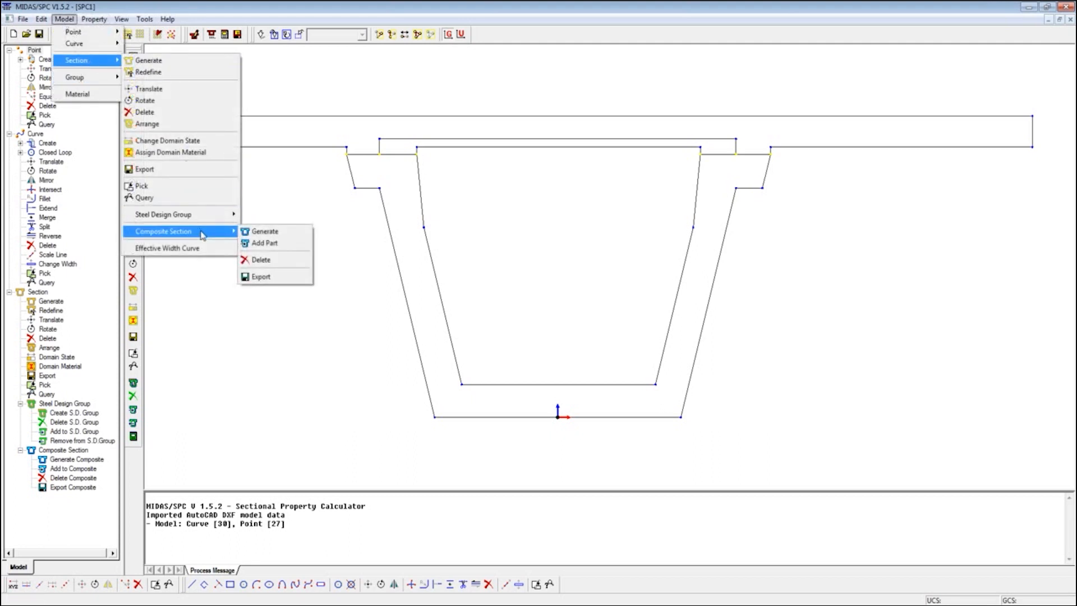
click(258, 238)
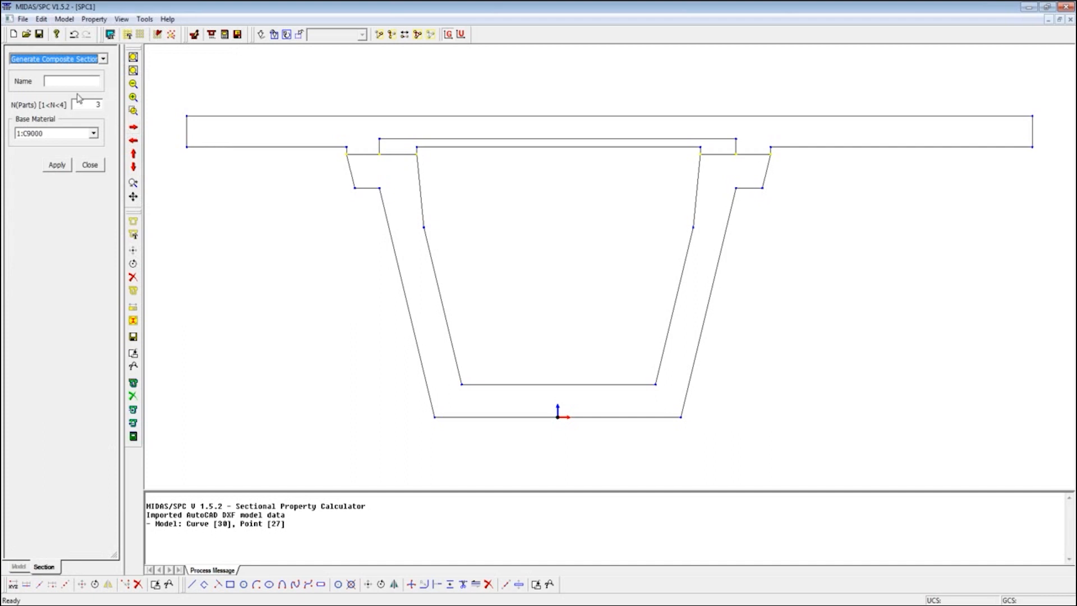
click(77, 82)
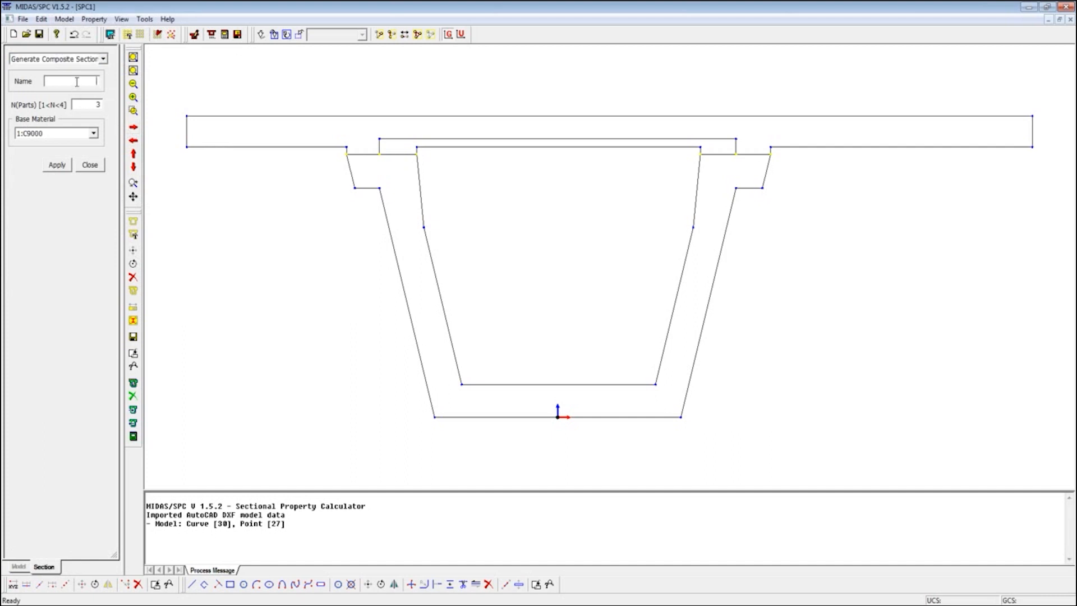
text(UGirder-R)
click(59, 167)
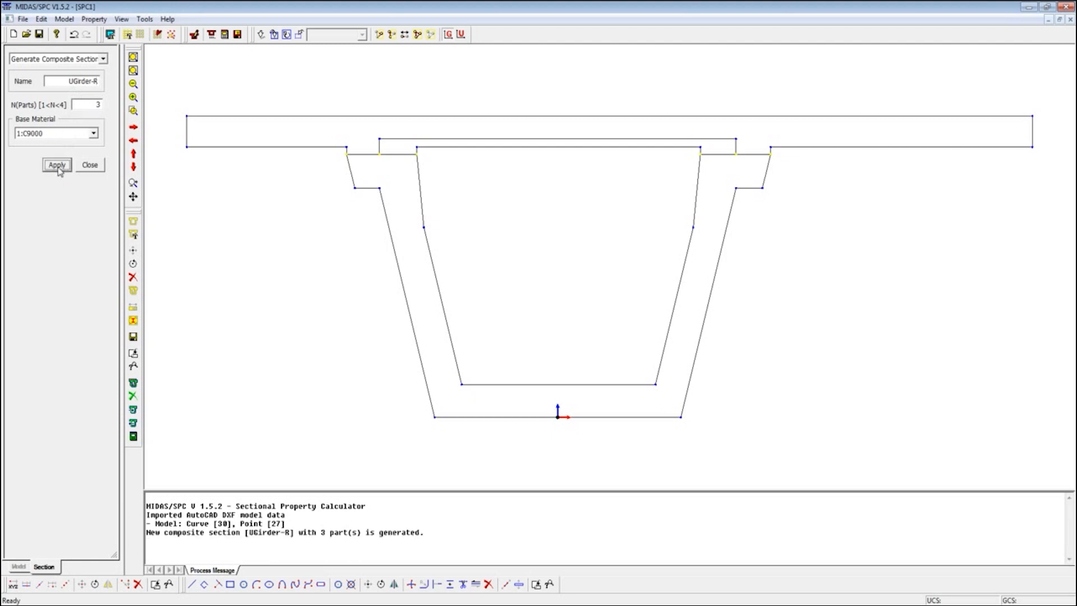
Set up part 1 of composite section UGirder-R as a plane part named UGirder with material C9000.
click(103, 58)
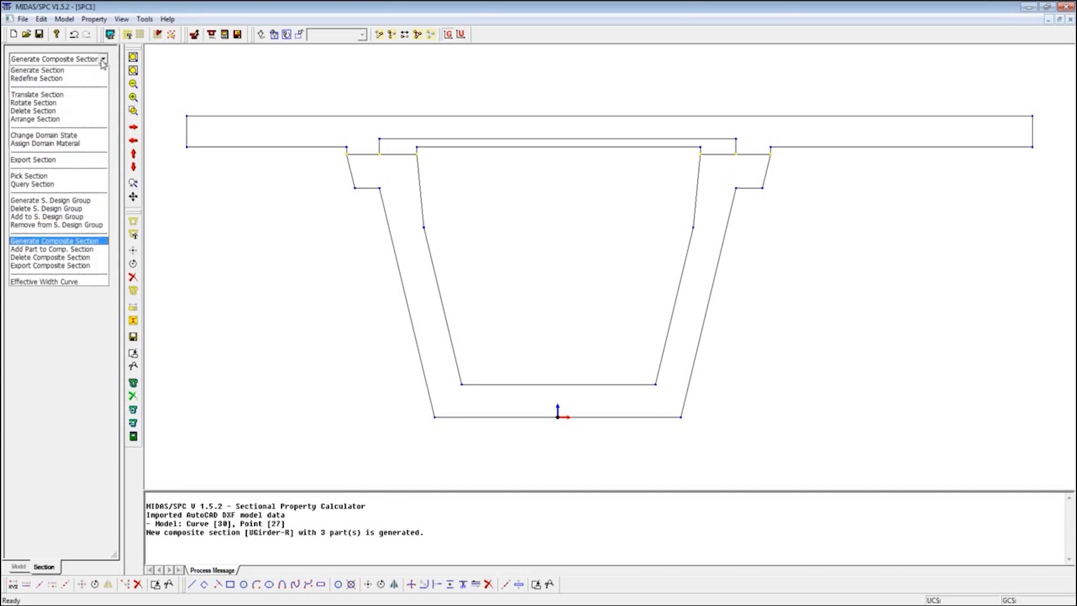
click(87, 249)
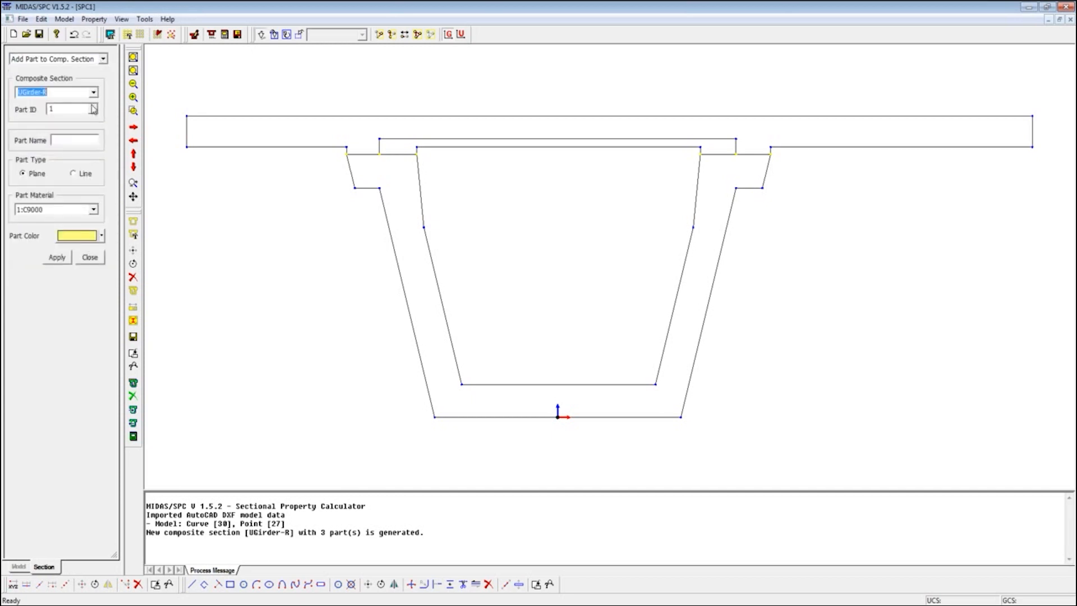
click(79, 139)
click(94, 210)
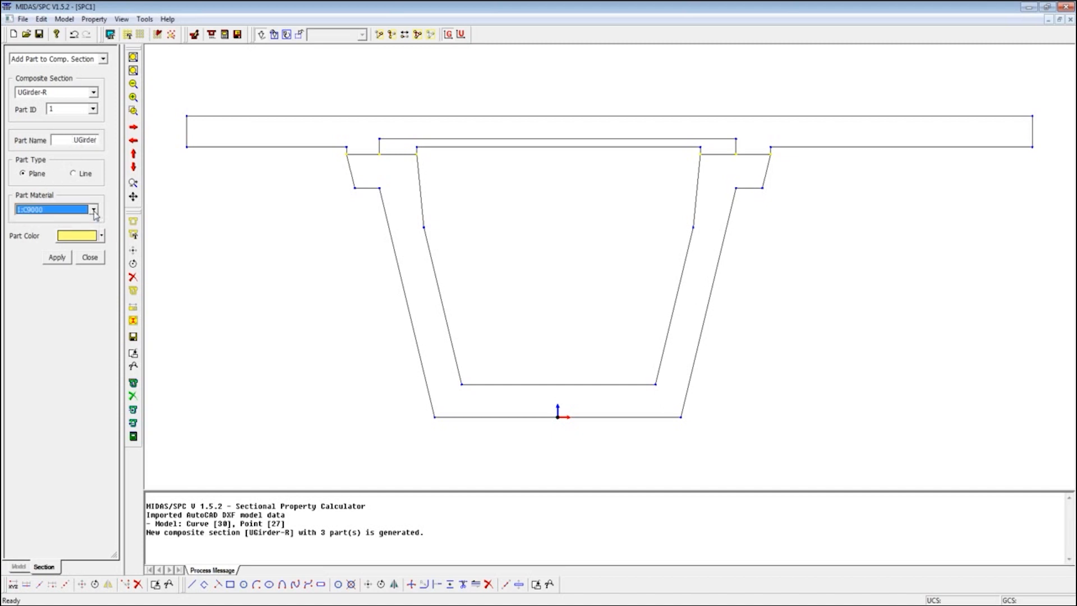
click(352, 176)
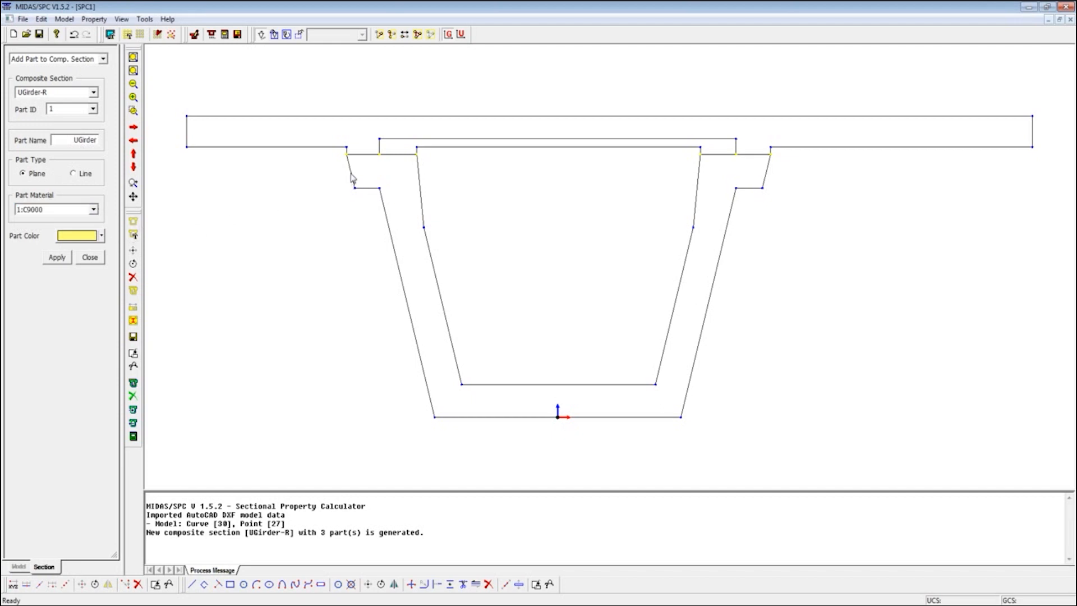
Select the closed U-girder outline including its top flange edges, and add it to the composite section as part 1.
click(356, 155)
drag(315, 169, 765, 374)
click(362, 157)
click(393, 159)
click(710, 161)
click(751, 160)
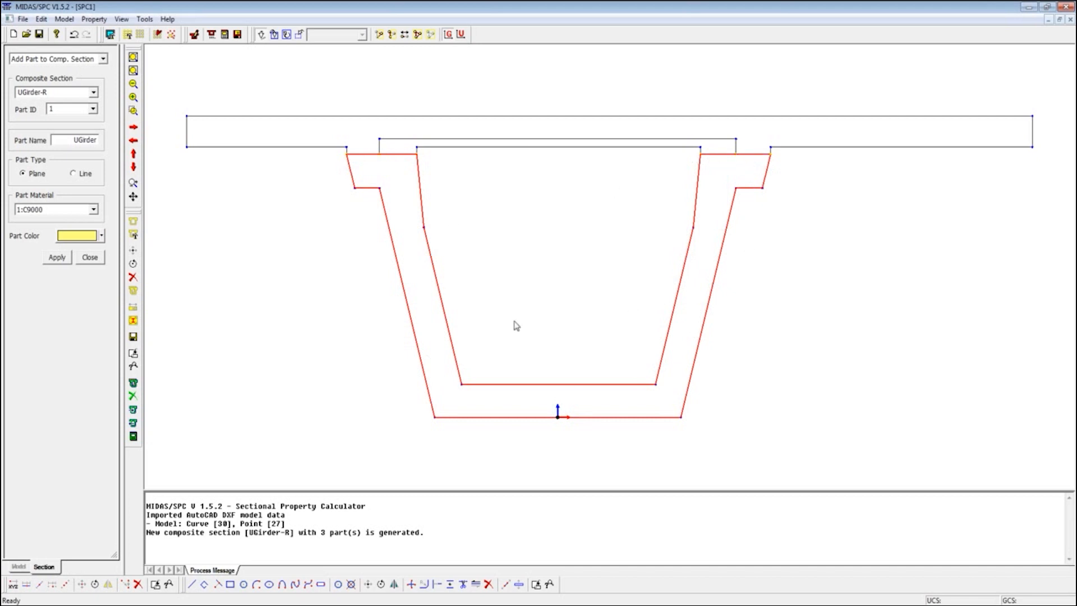
click(66, 259)
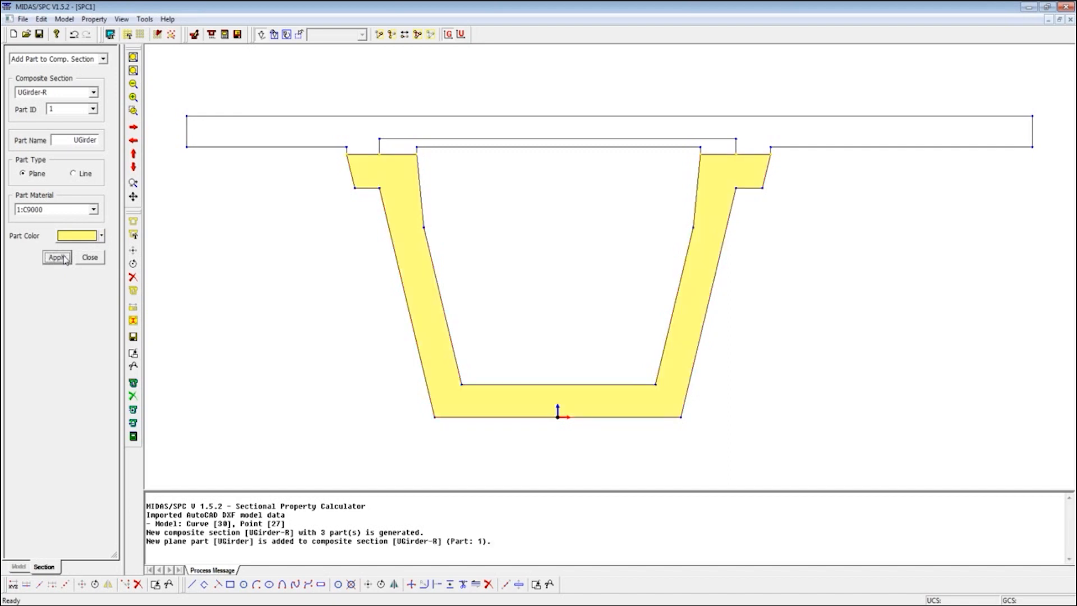
Set up part 2 of composite section UGirder-R as a plane part named Lid with material C4500 and a grey part color.
click(93, 108)
click(78, 129)
drag(73, 141, 105, 147)
text(U)
text(id)
click(93, 209)
click(77, 227)
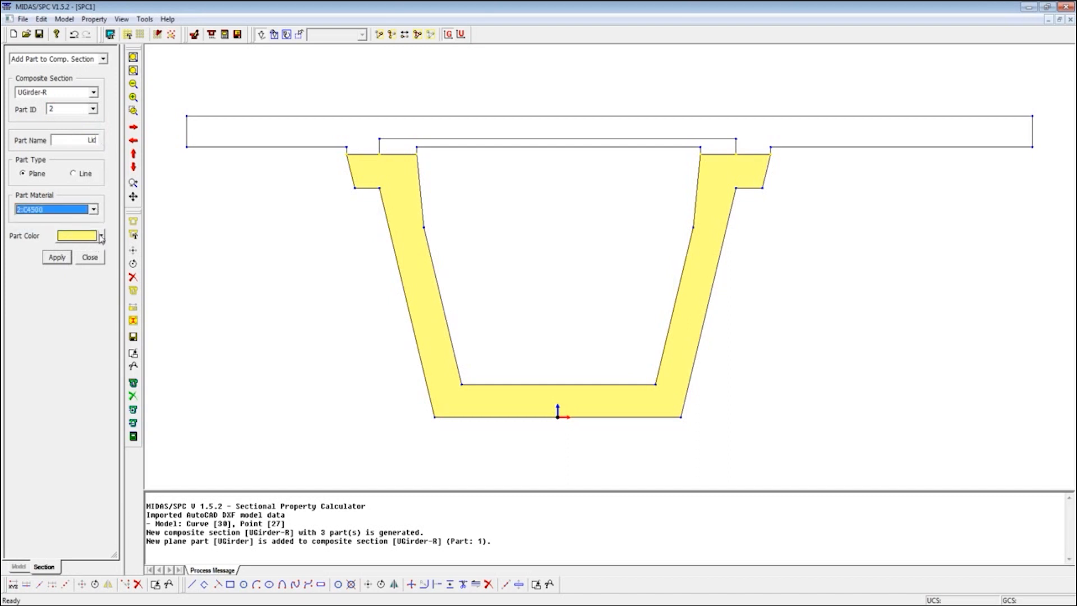
click(101, 236)
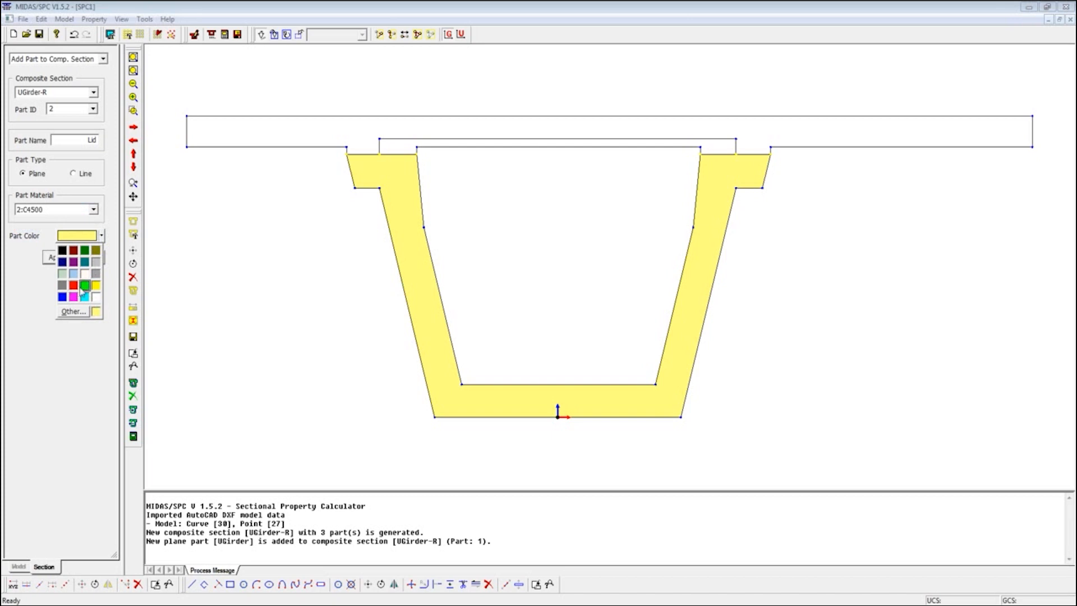
click(96, 273)
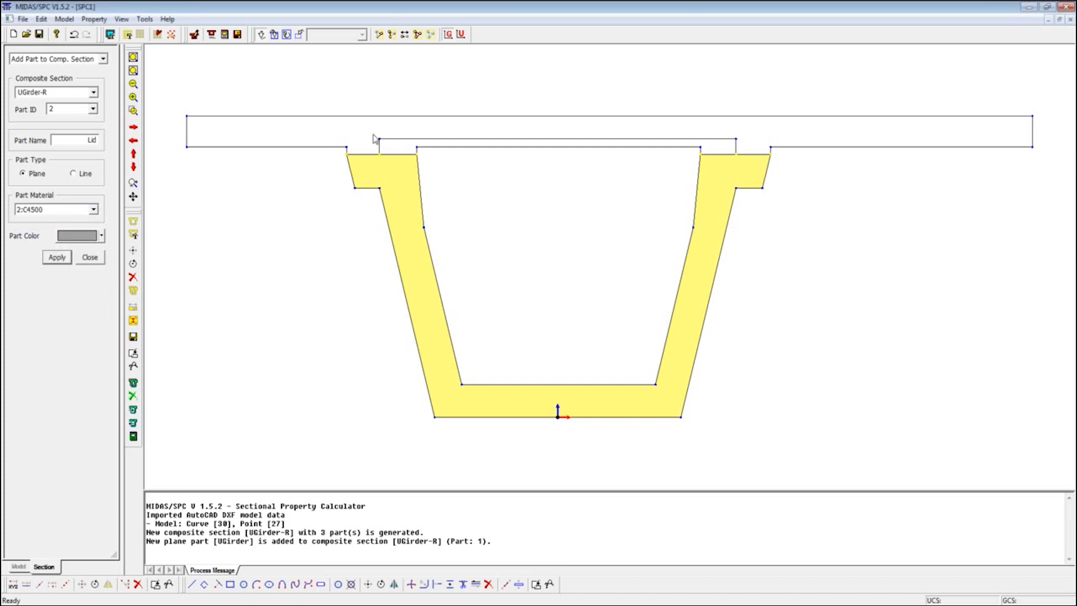
Select only the closed lid outline between the girder's top flanges, excluding neighbouring girder edges, and add it to the composite section as part 2.
drag(363, 126, 752, 166)
click(421, 188)
click(367, 155)
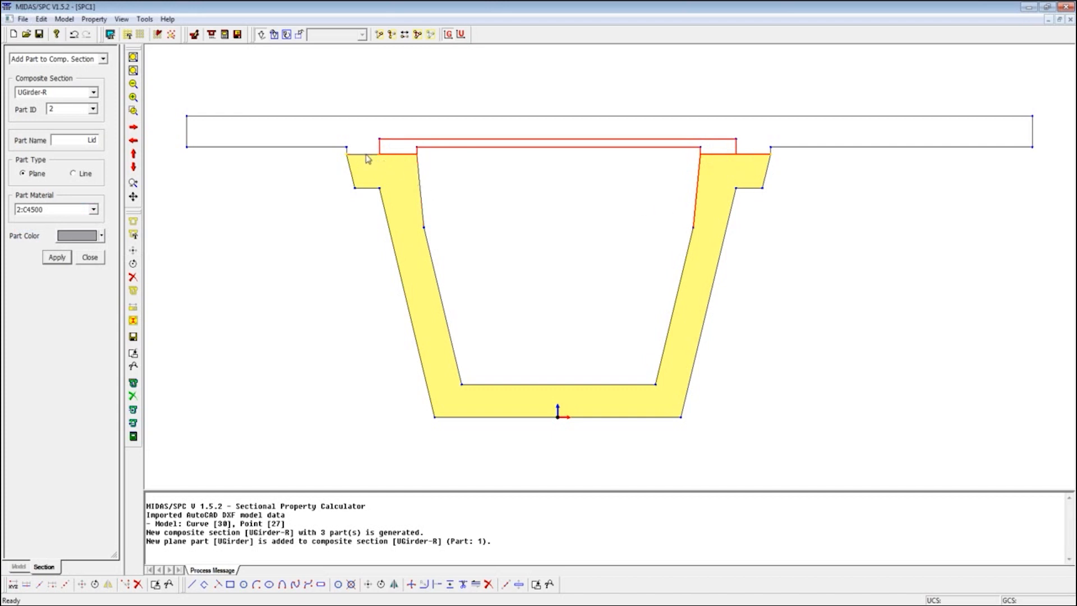
click(698, 181)
click(752, 154)
click(57, 260)
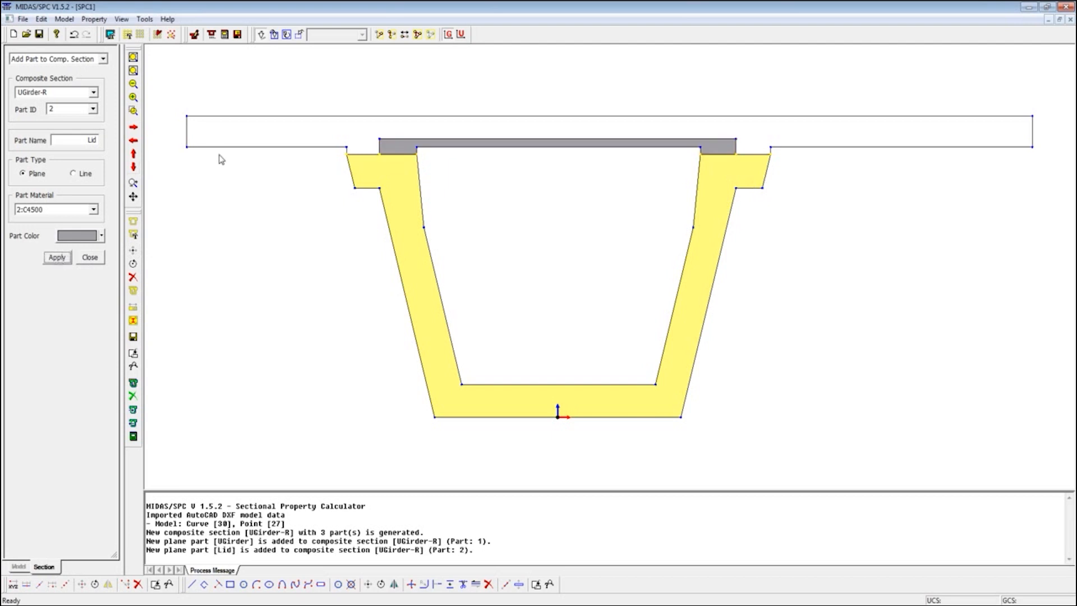
Set up part 3 of the composite section as a plane part named Deck with material C4500 and a cyan part color.
click(92, 109)
click(71, 137)
click(102, 236)
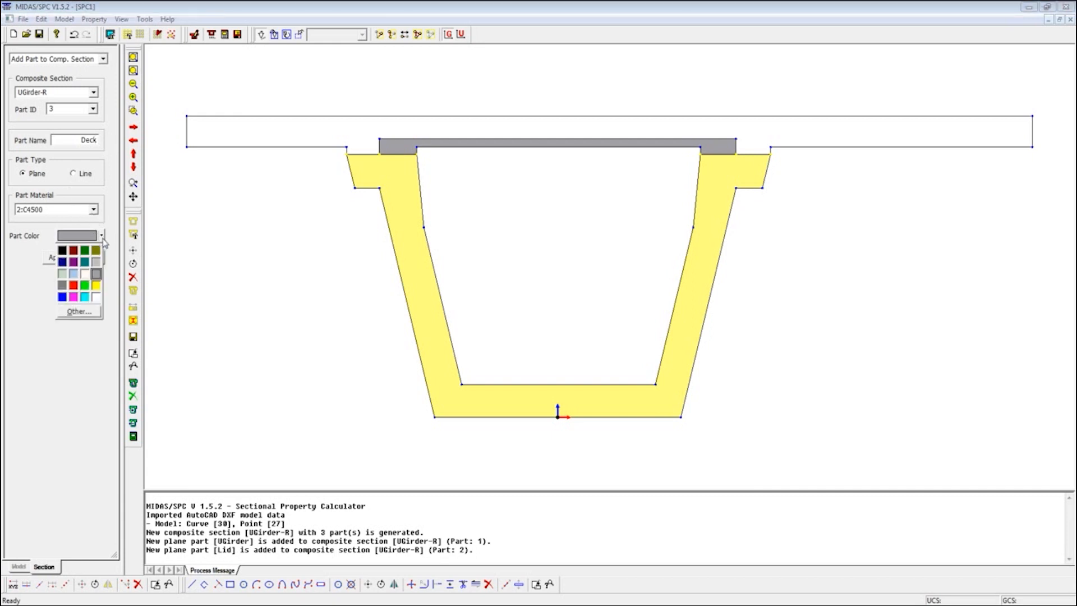
click(85, 296)
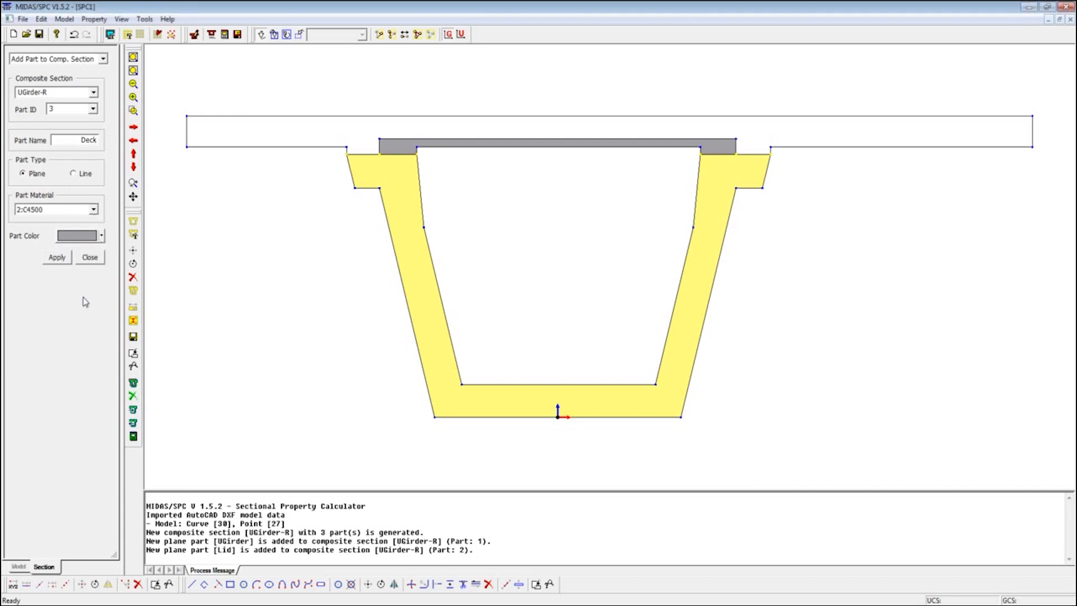
Select the closed deck outline along the lid's top and outer flange edges, excluding girder webs and lid underside, and add it as part 3.
click(194, 147)
click(188, 137)
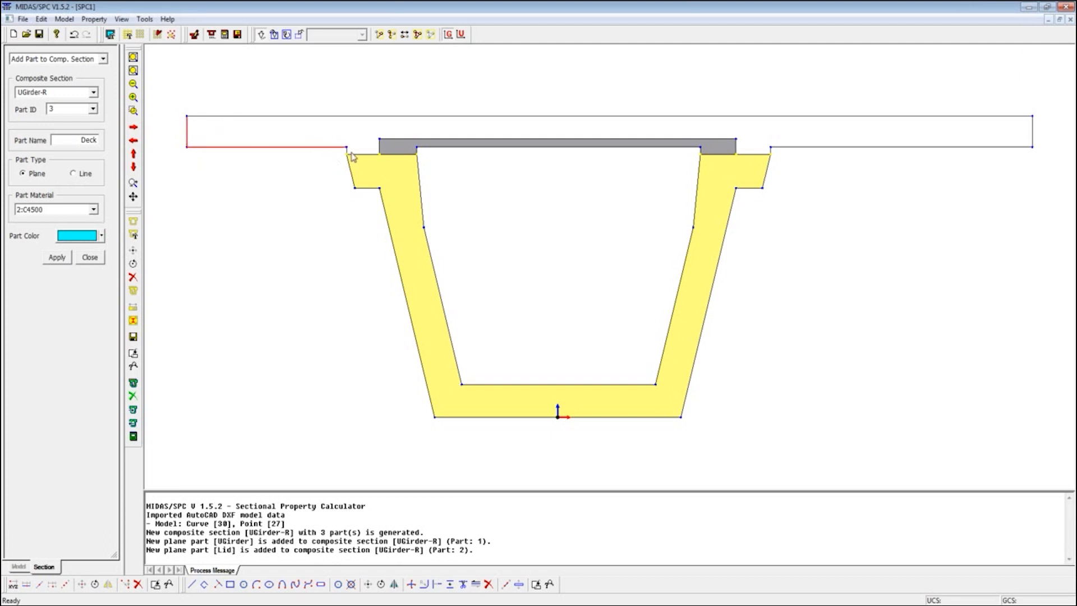
drag(341, 144, 353, 161)
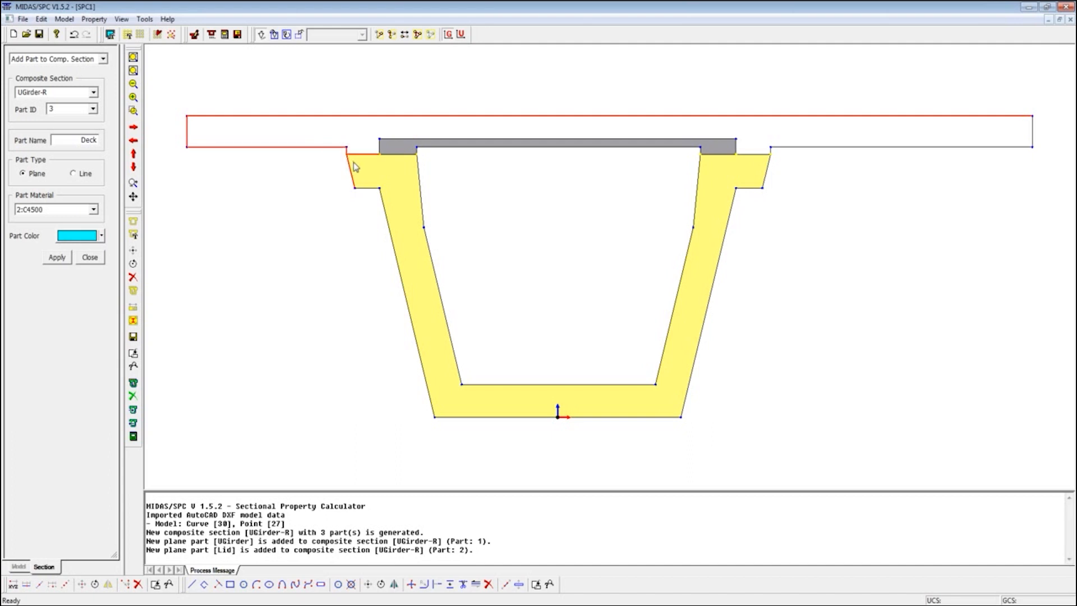
click(391, 141)
drag(415, 146, 424, 174)
click(417, 173)
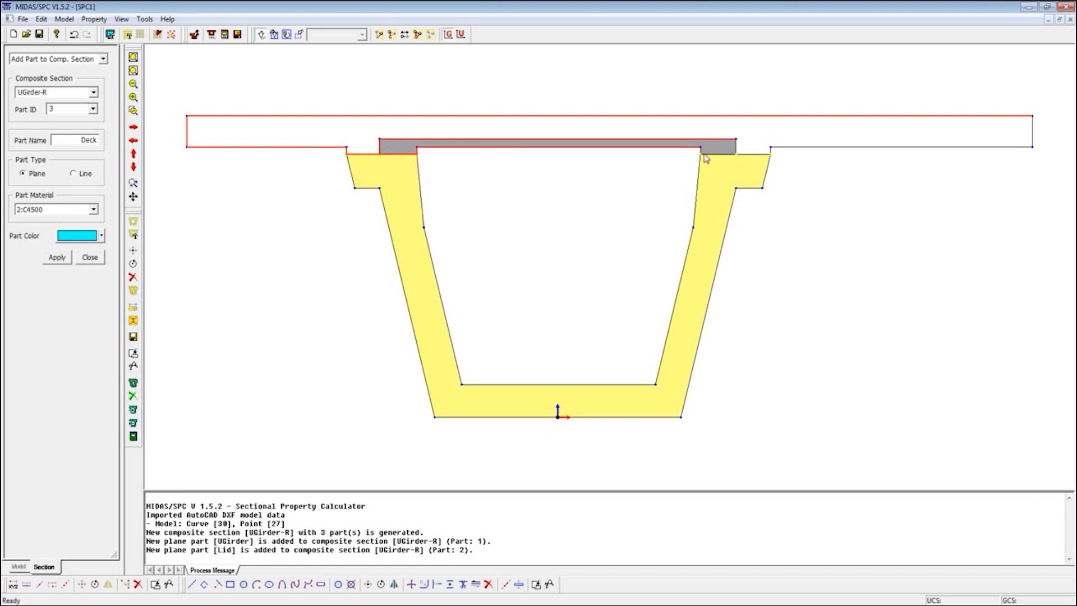
drag(695, 151, 714, 166)
click(698, 175)
drag(769, 142, 780, 159)
click(766, 174)
click(1033, 137)
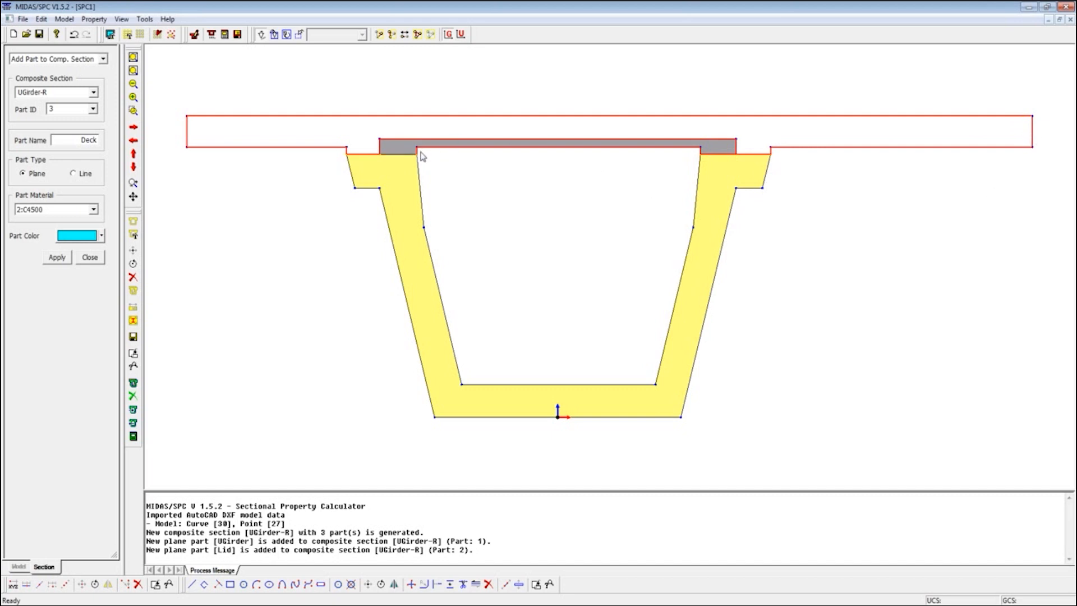
click(700, 150)
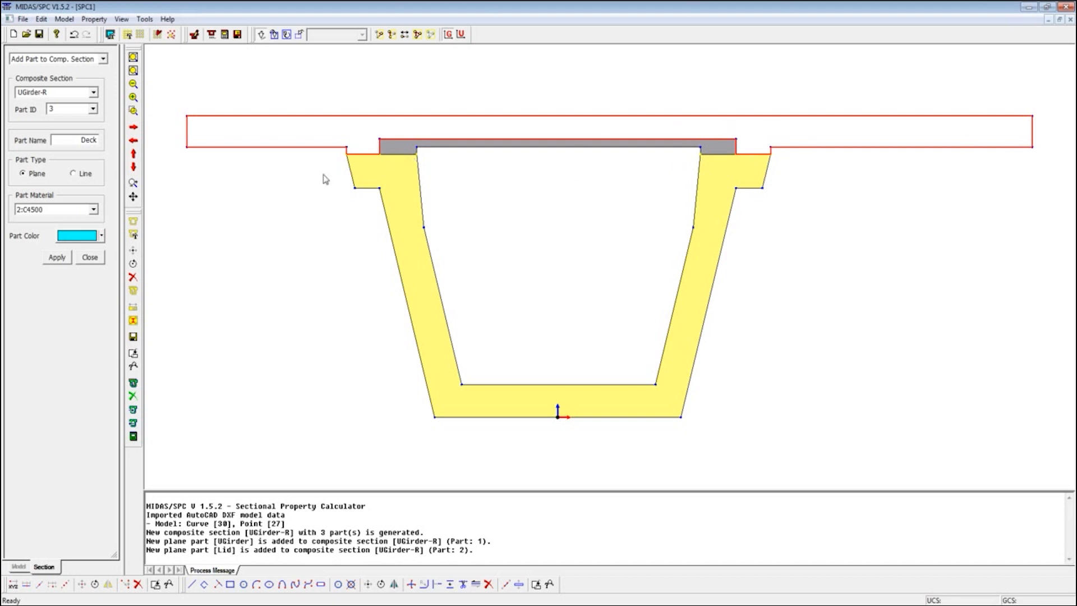
click(56, 258)
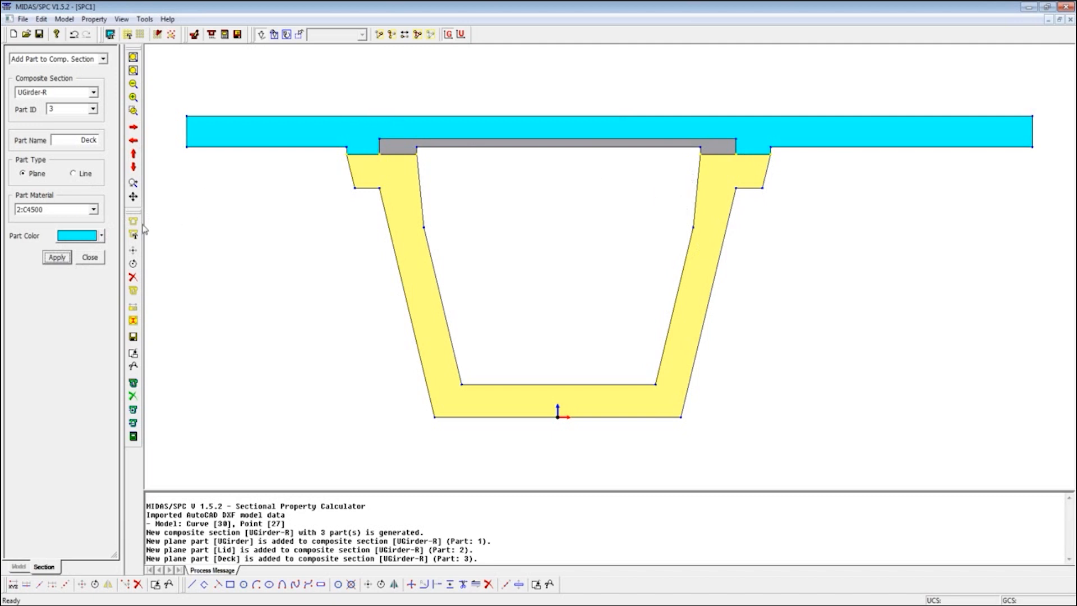
Calculate the composite section properties of the whole UGirder-R section with a mesh size of 1.
click(96, 21)
click(105, 90)
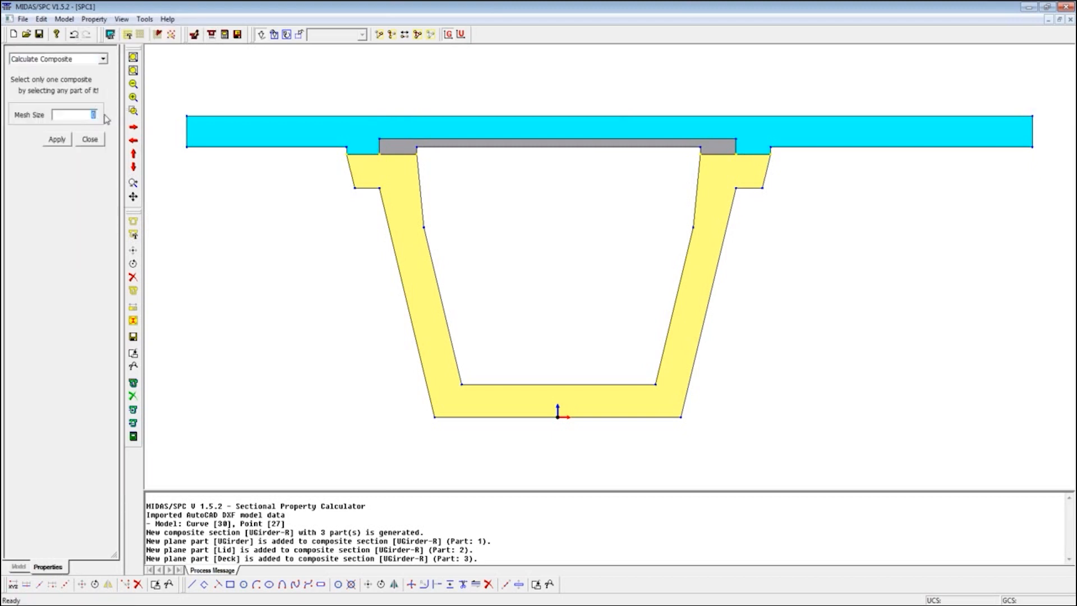
drag(156, 83, 1048, 440)
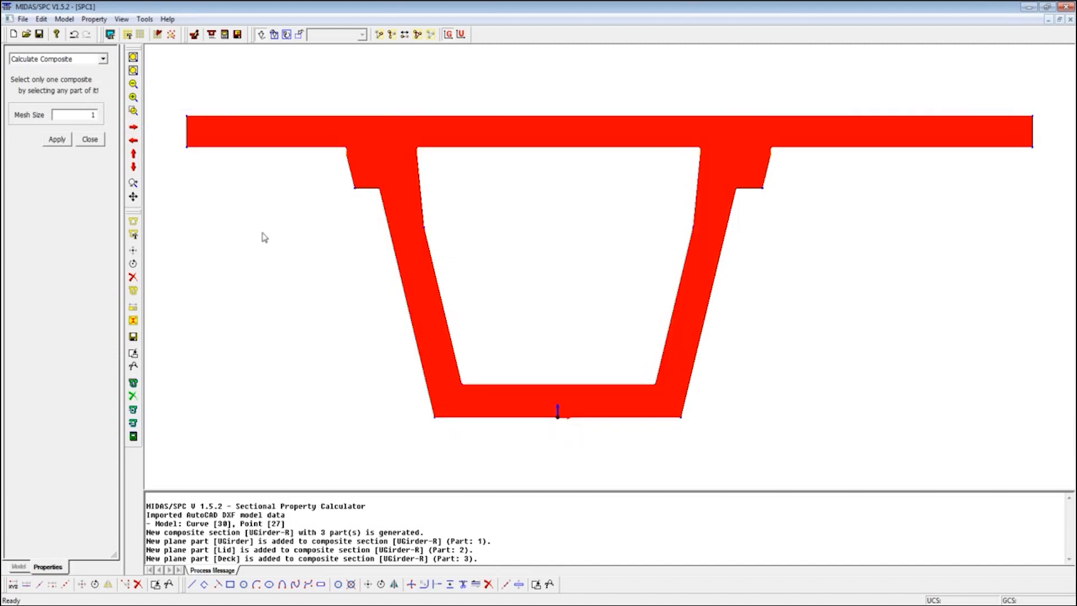
click(63, 139)
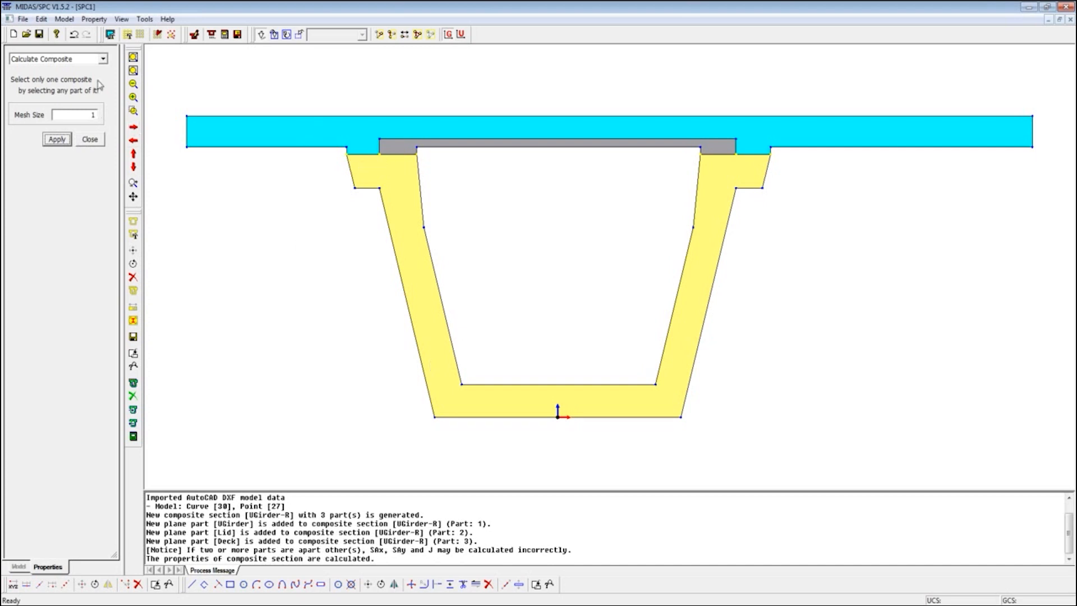
Review the composite property table of UGirder-R for UGirder, Lid, Deck, UGirder + Lid and UGirder + Lid + Deck, and close it.
click(94, 20)
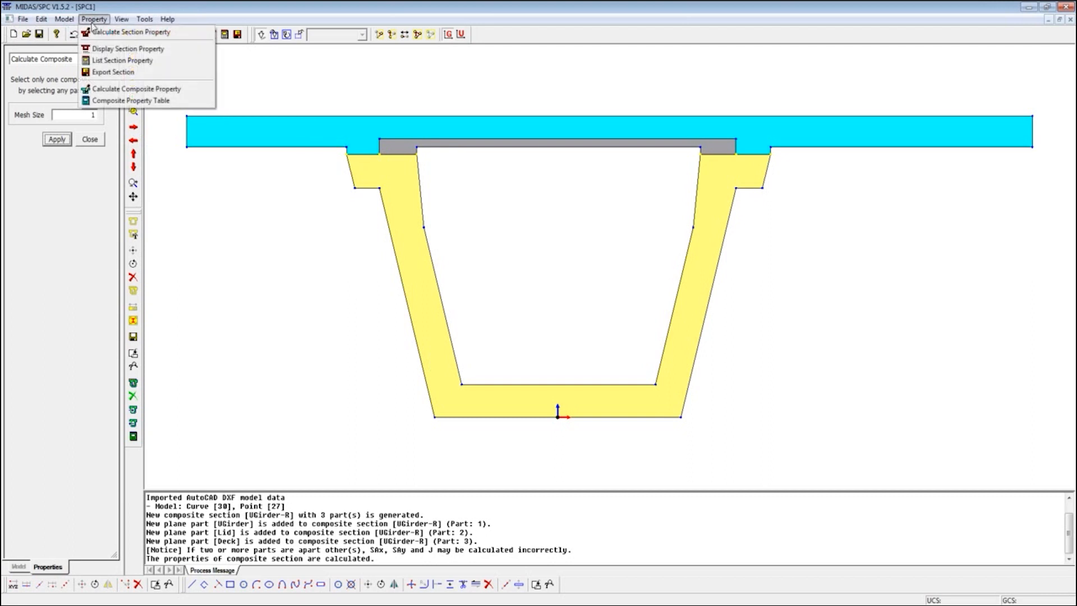
click(305, 513)
drag(303, 514, 307, 515)
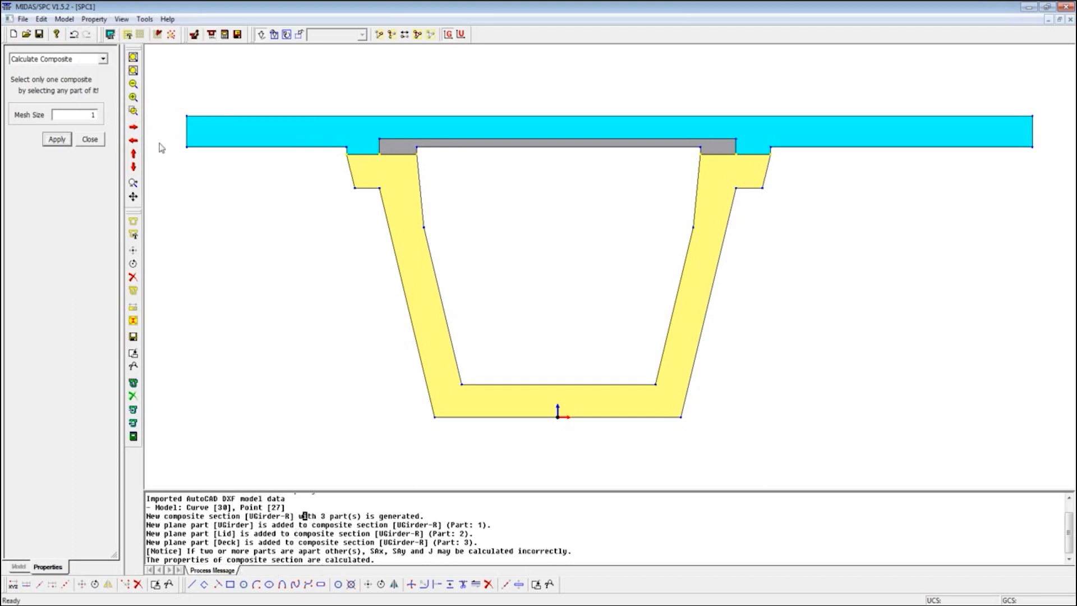
click(93, 19)
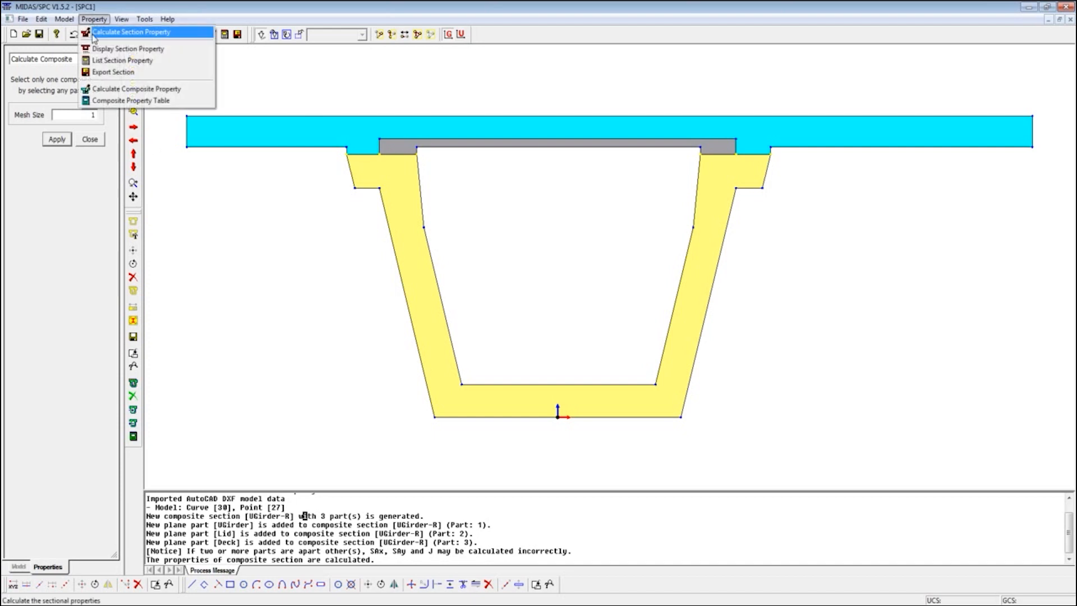
click(98, 102)
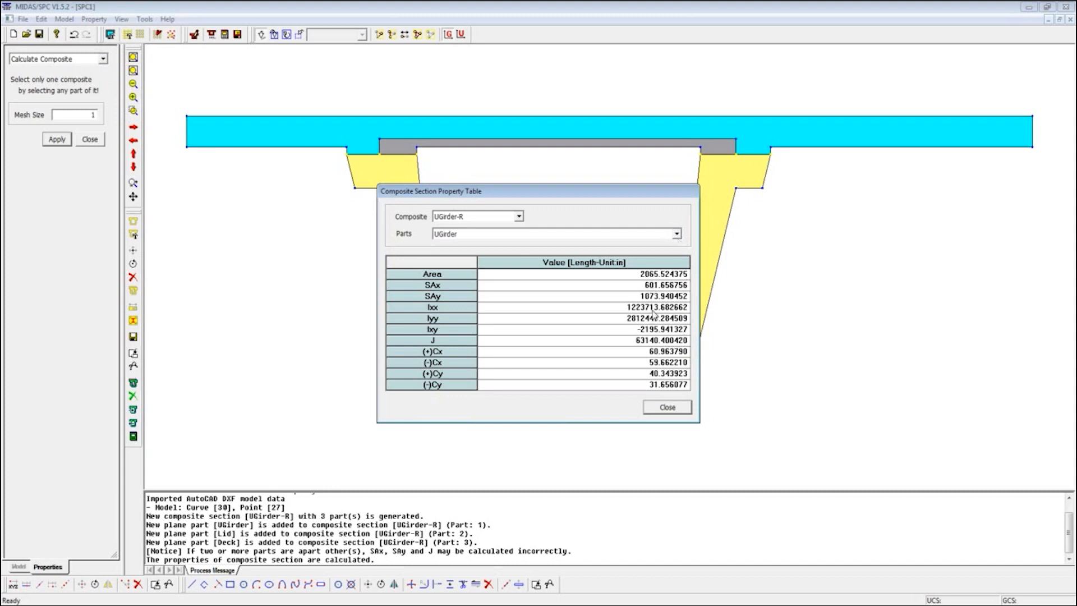
click(677, 234)
click(653, 253)
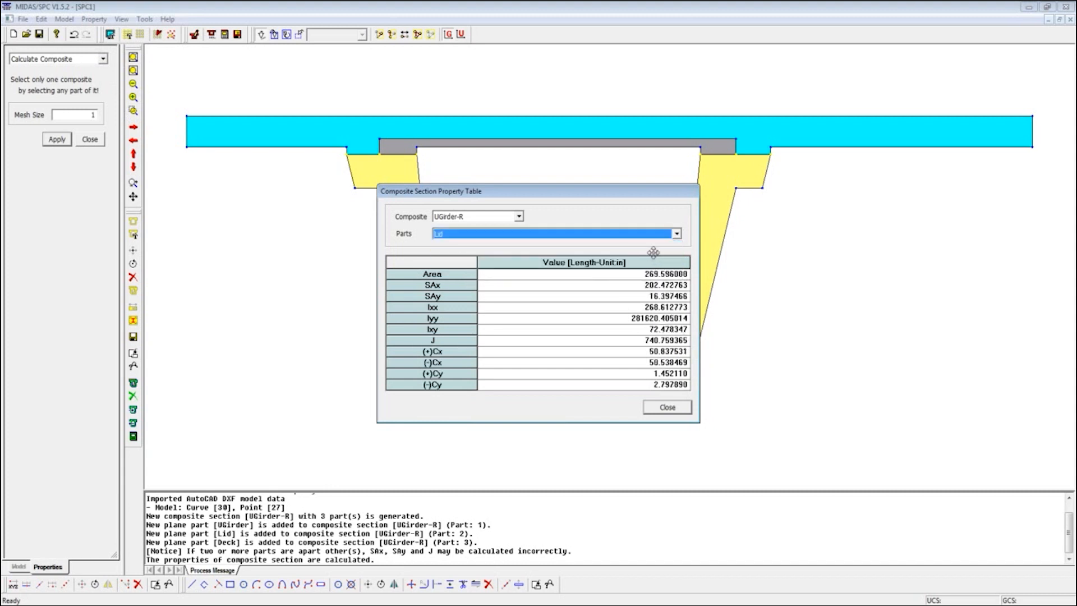
click(677, 234)
click(662, 266)
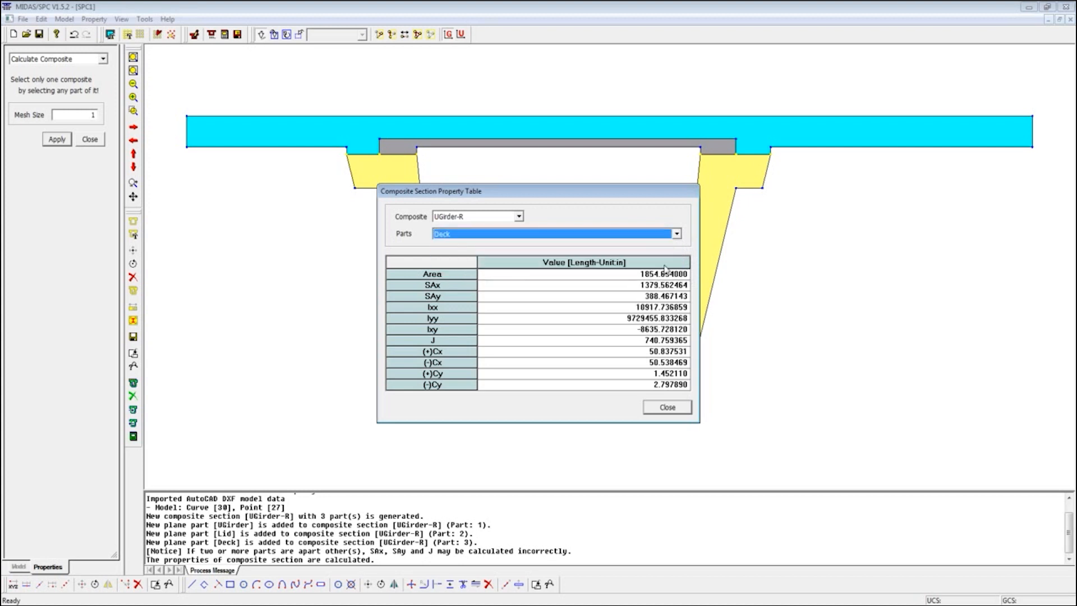
click(677, 234)
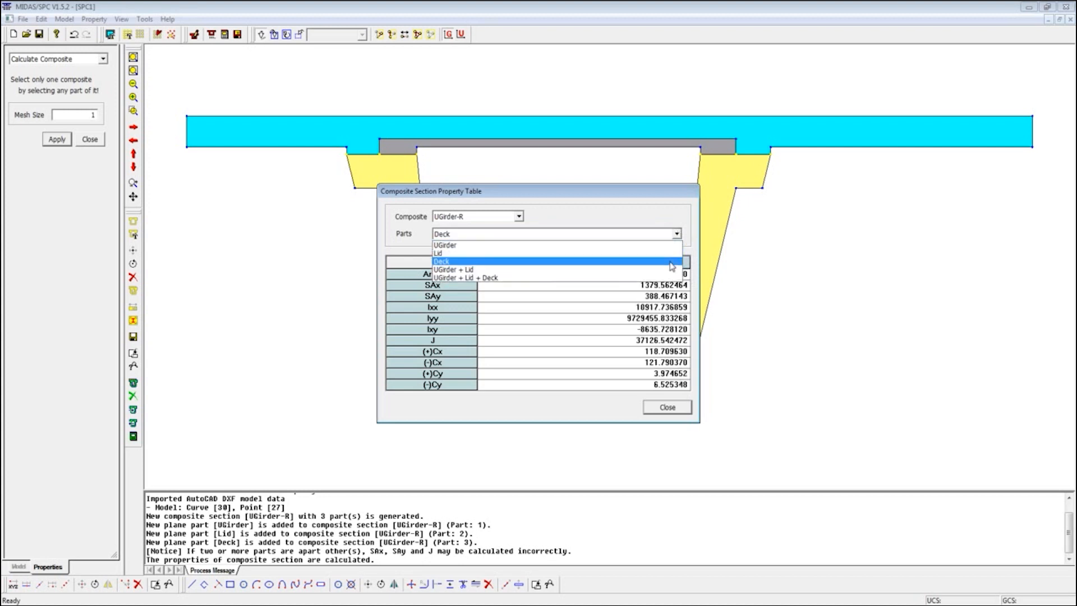
click(670, 271)
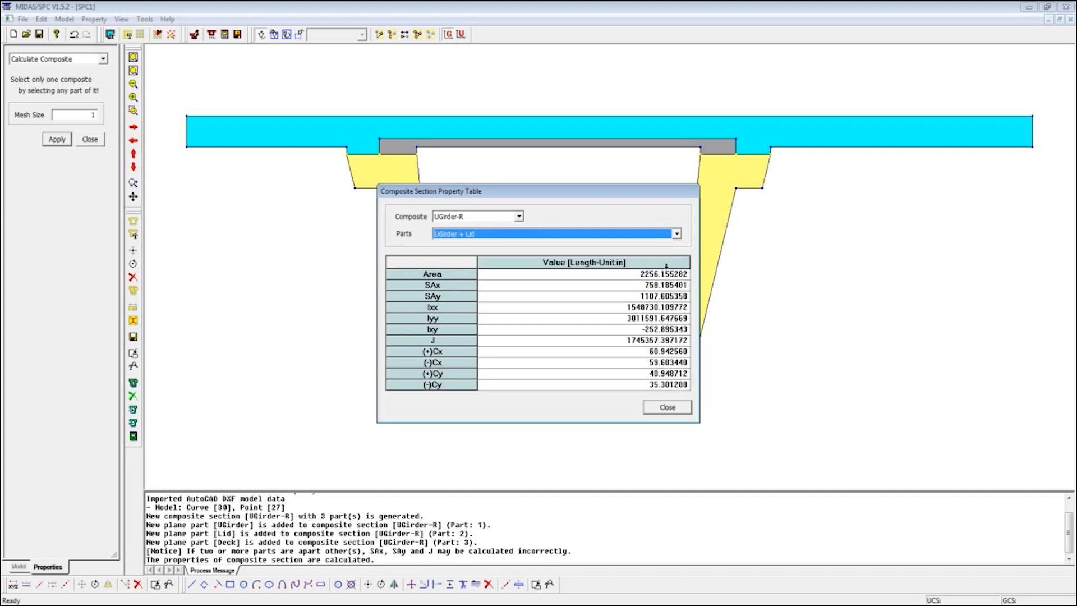
click(677, 234)
click(666, 278)
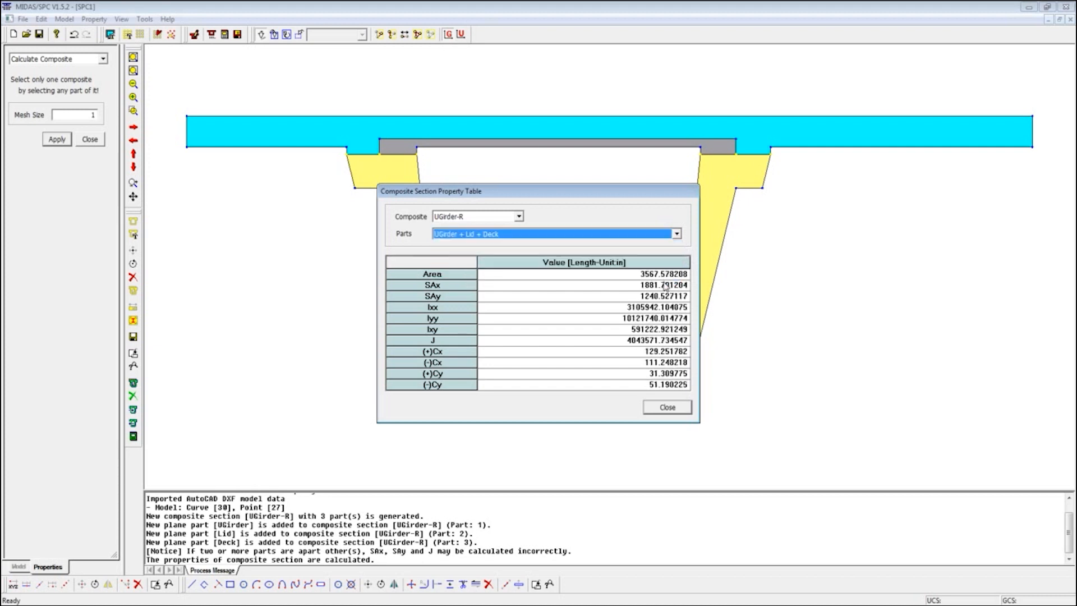
click(675, 409)
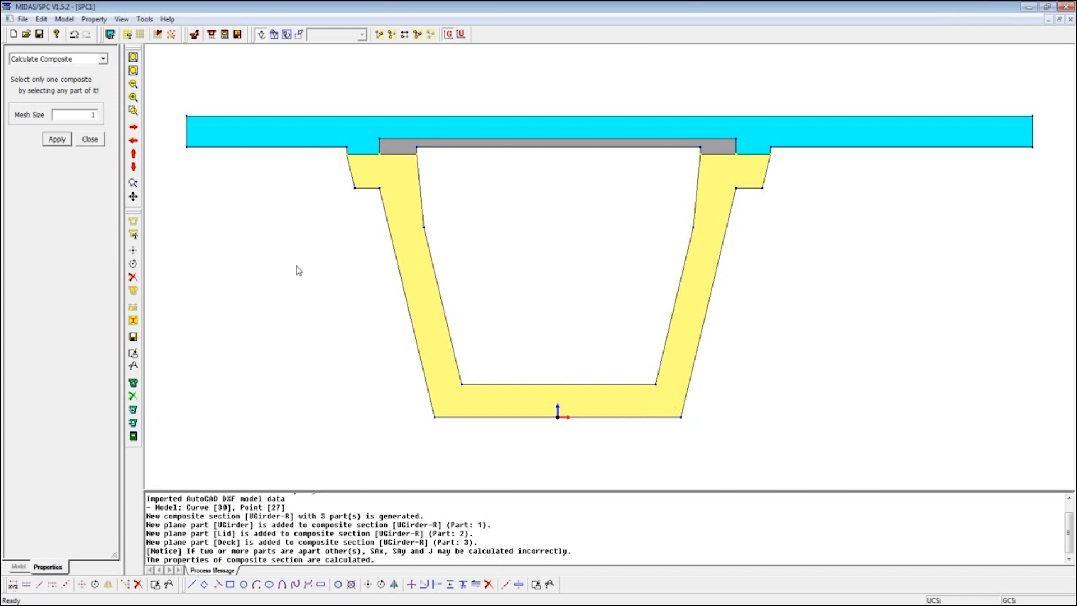
Export the whole composite section as a MIDAS section file named UGirder-R1.
click(86, 20)
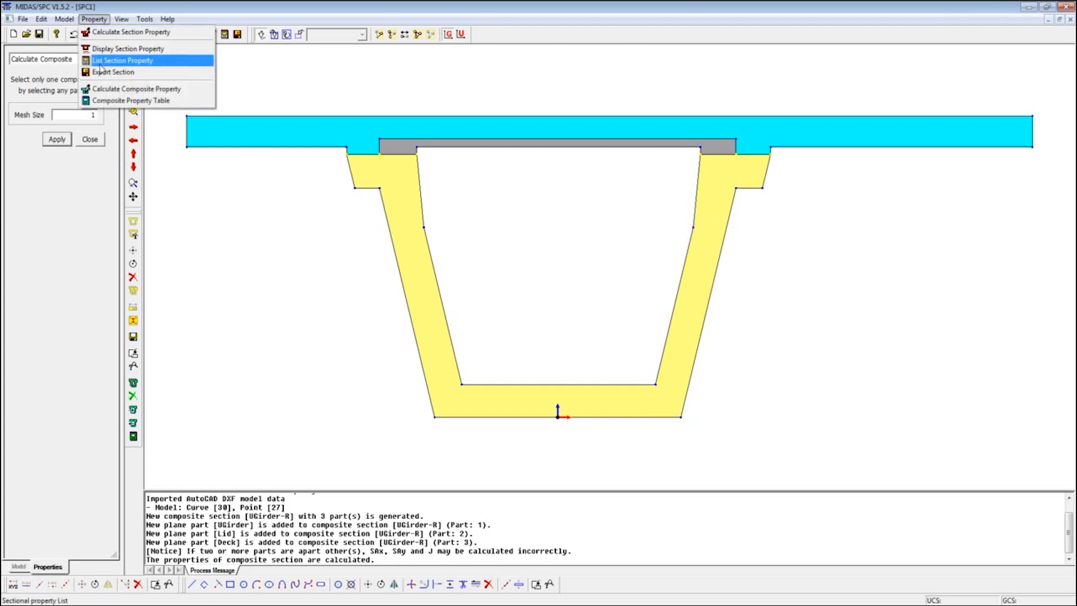
mouse_move(58, 18)
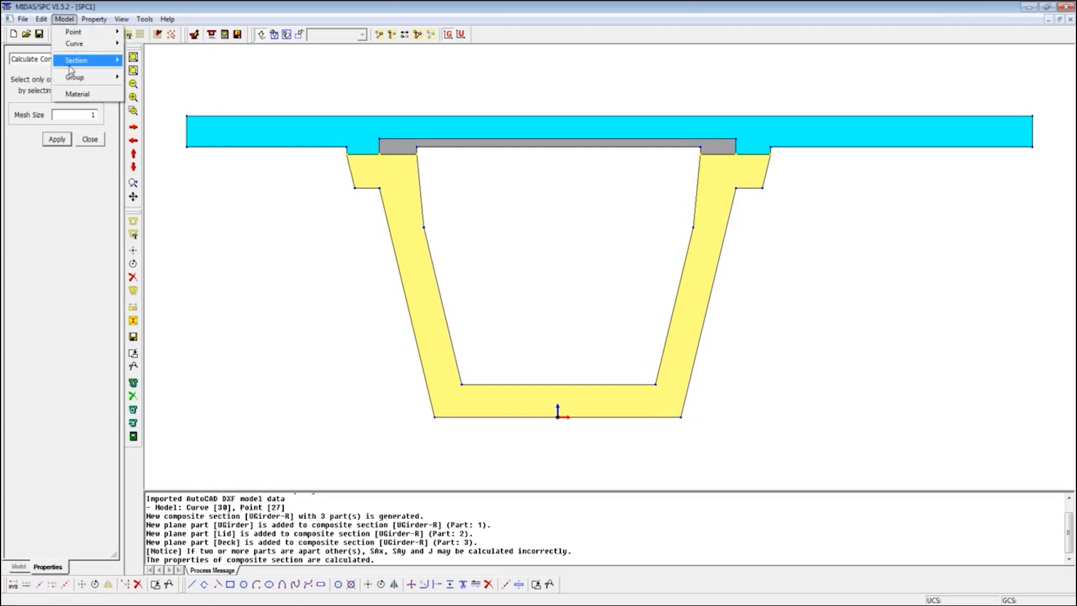
mouse_move(84, 61)
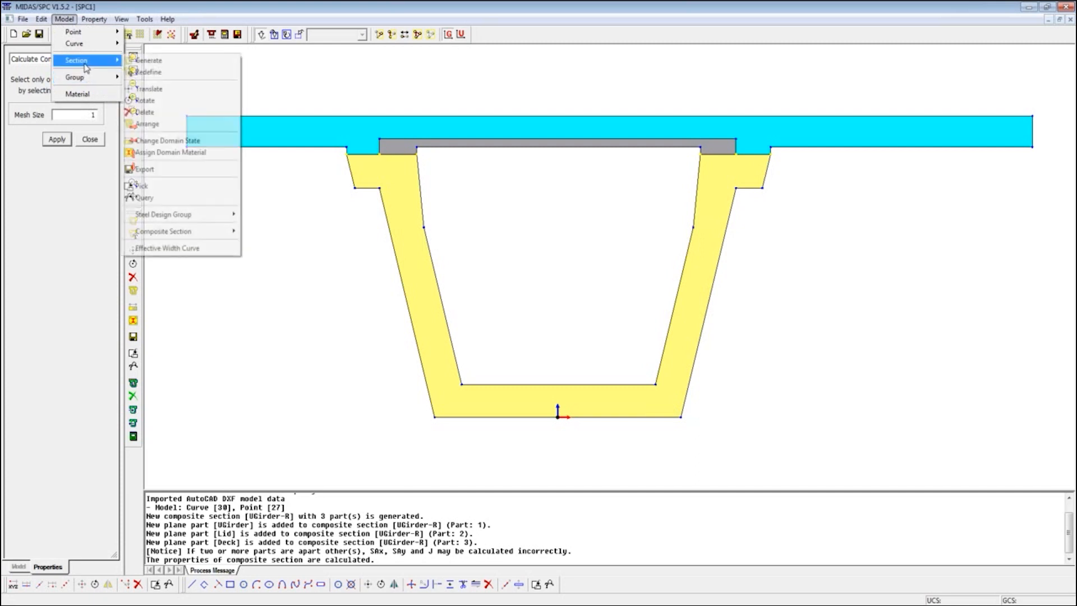
mouse_move(171, 235)
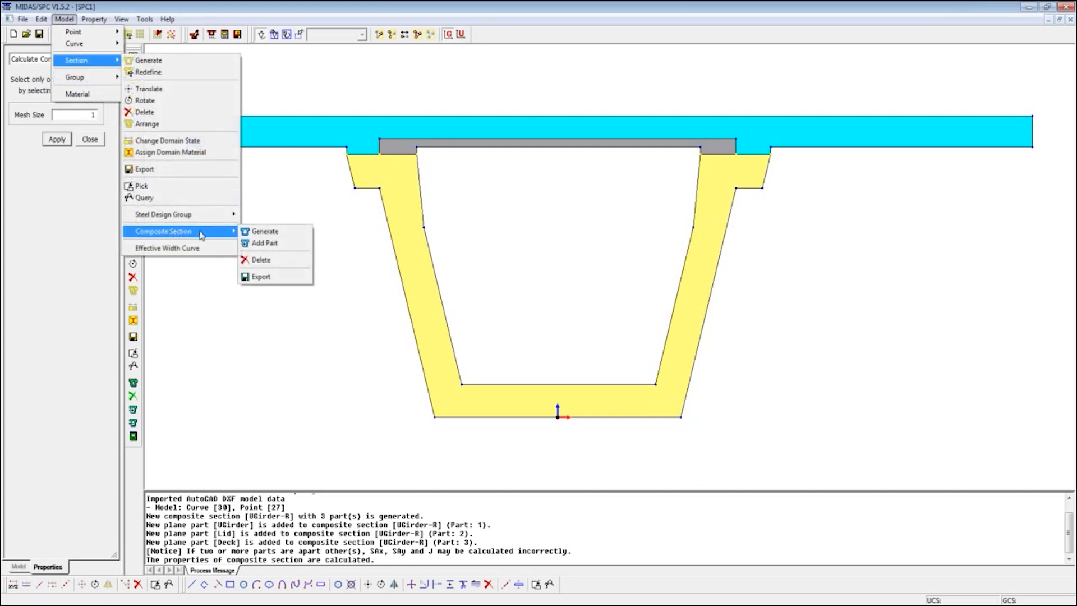
click(261, 277)
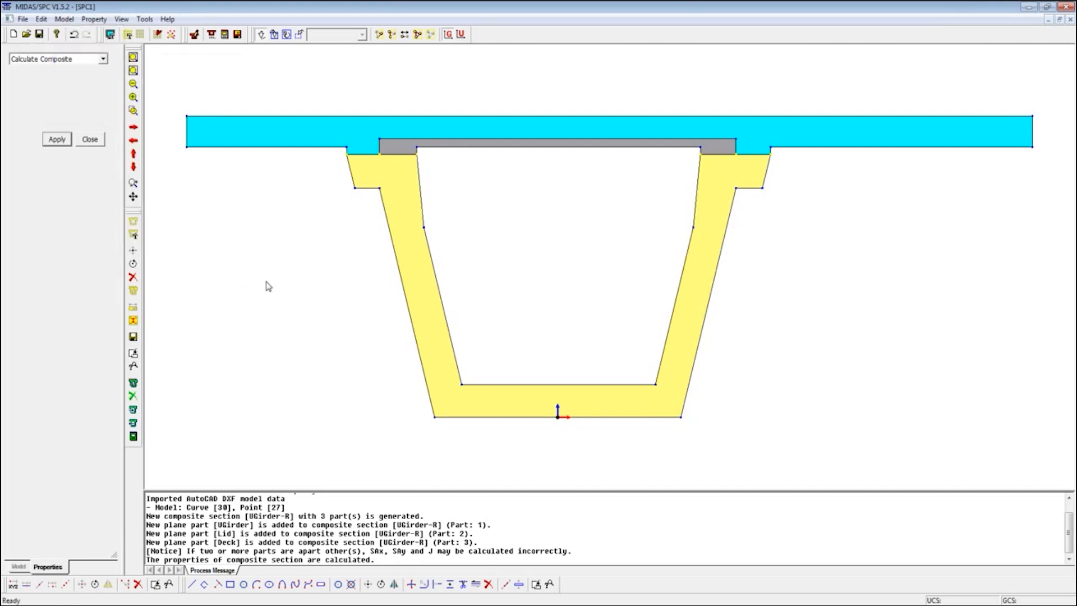
click(94, 135)
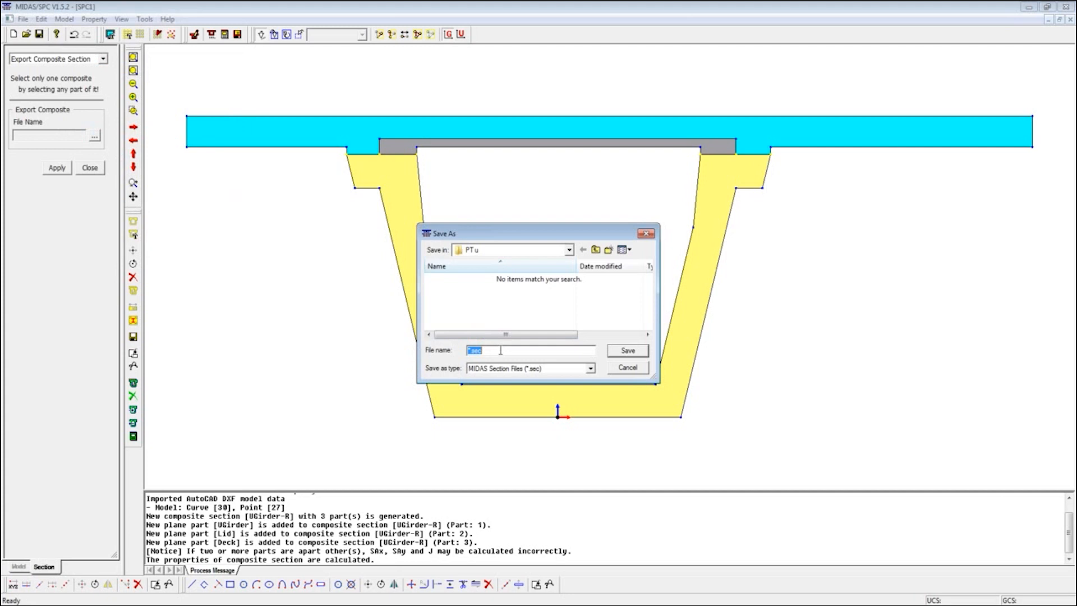
text(UGirder-R1)
click(626, 353)
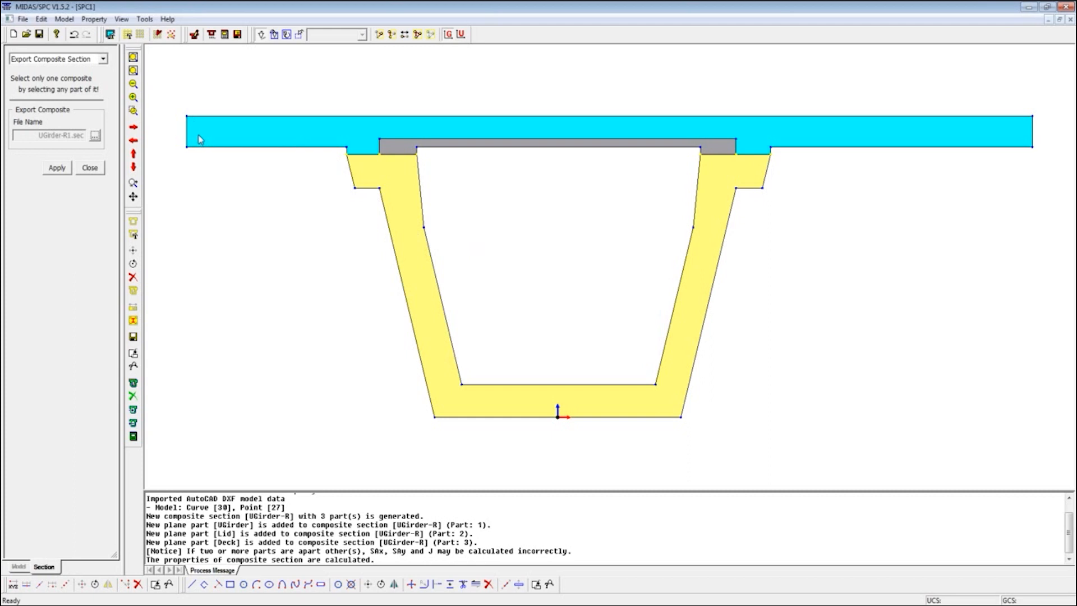
drag(166, 86, 1039, 477)
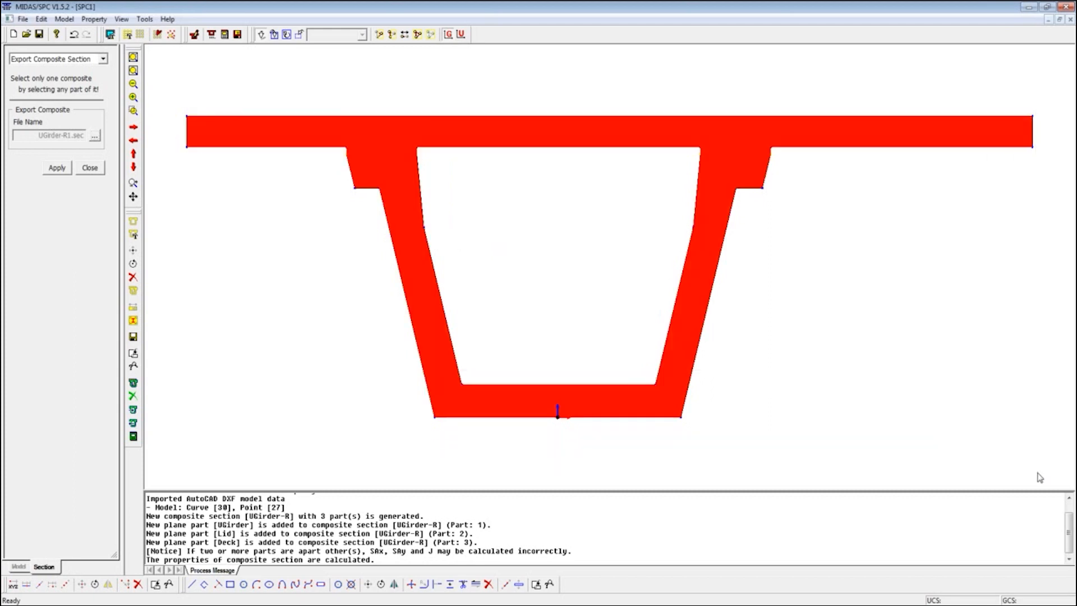
click(58, 169)
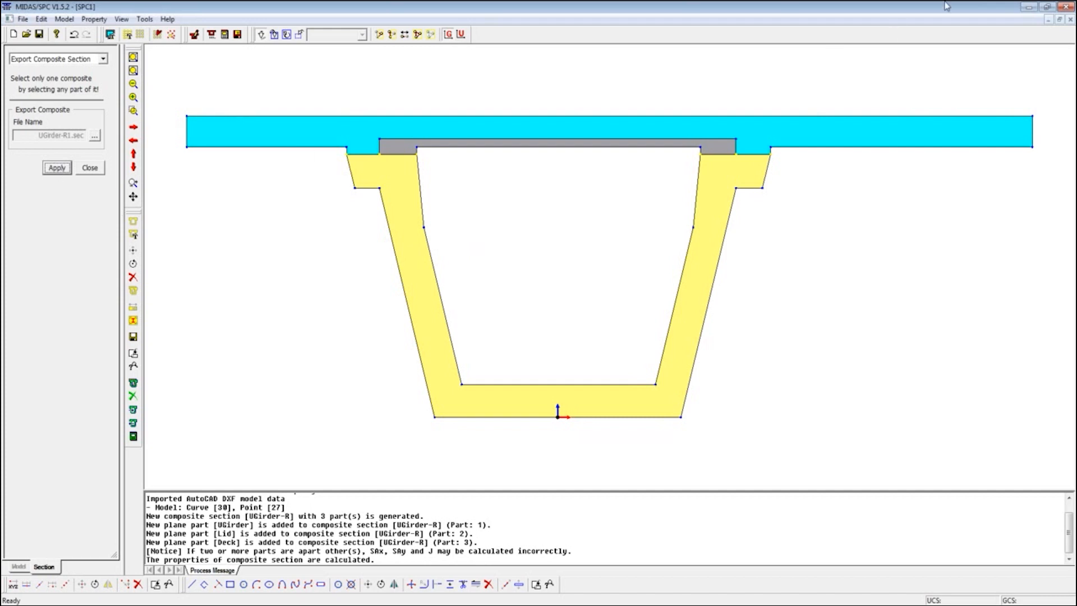
Switch to the midas Civil bridge model and start a new composite section of type Composite-General.
click(1029, 7)
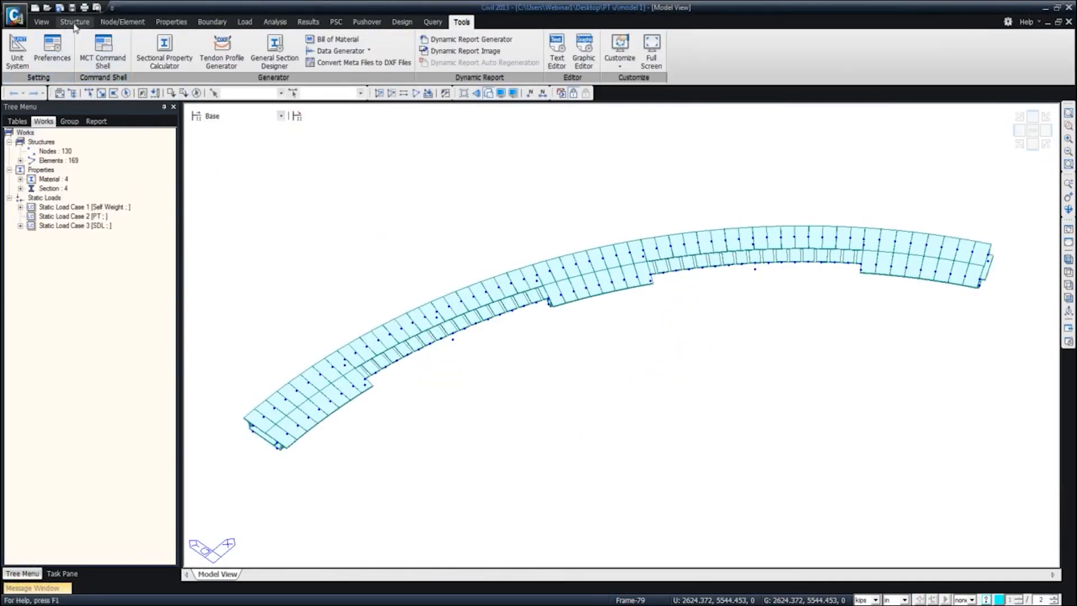
click(178, 25)
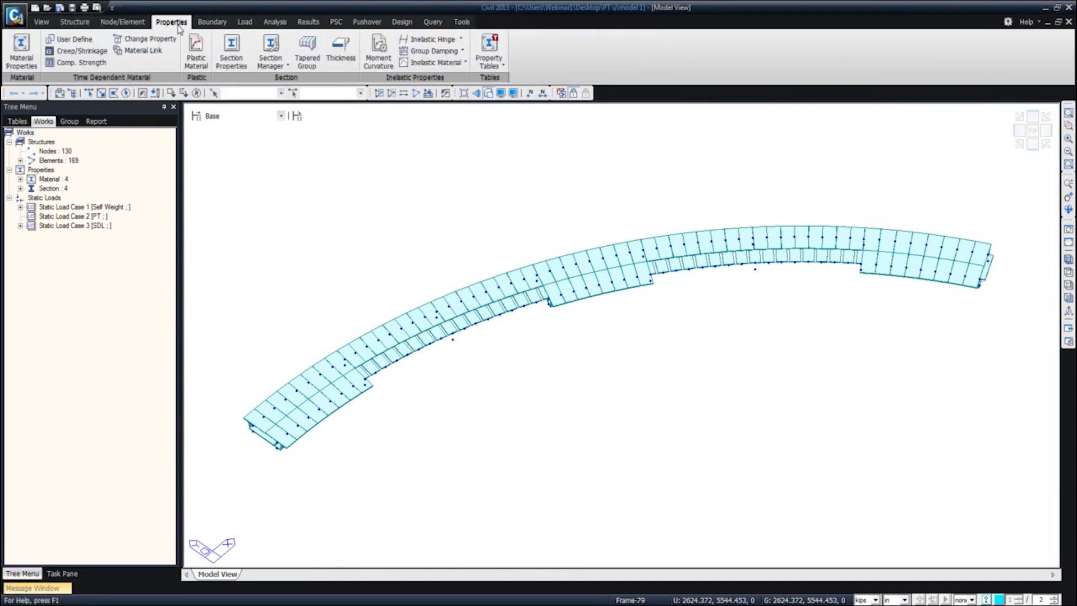
click(231, 49)
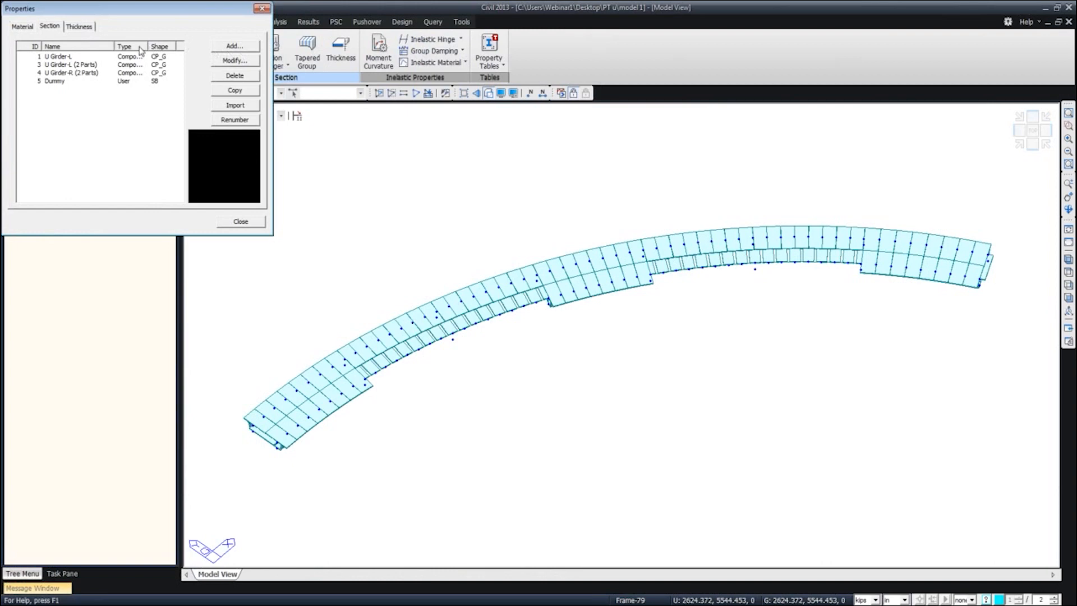
click(224, 49)
drag(171, 230, 455, 20)
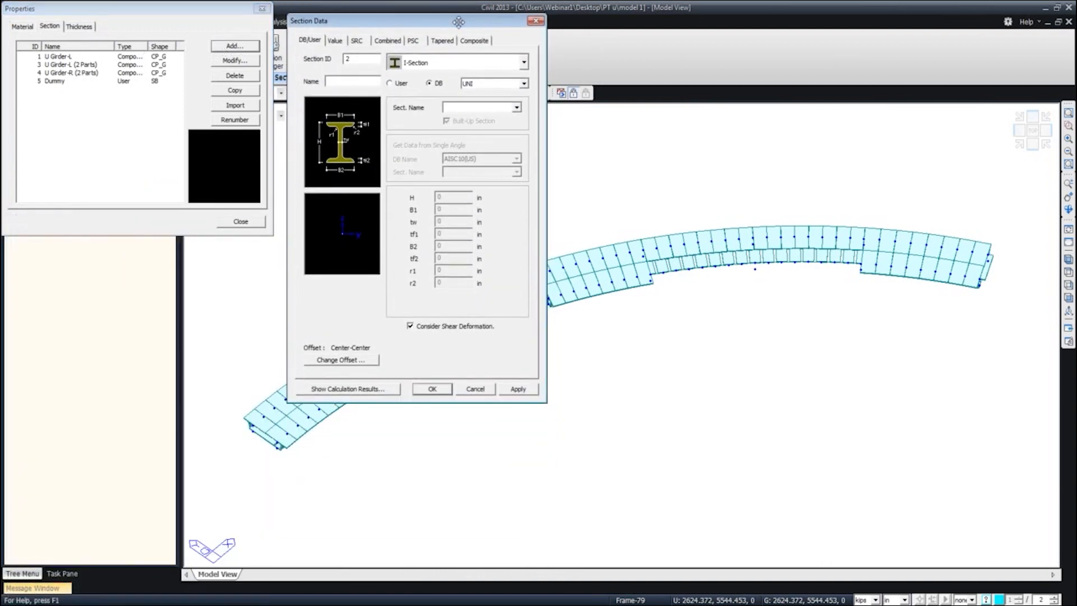
click(466, 42)
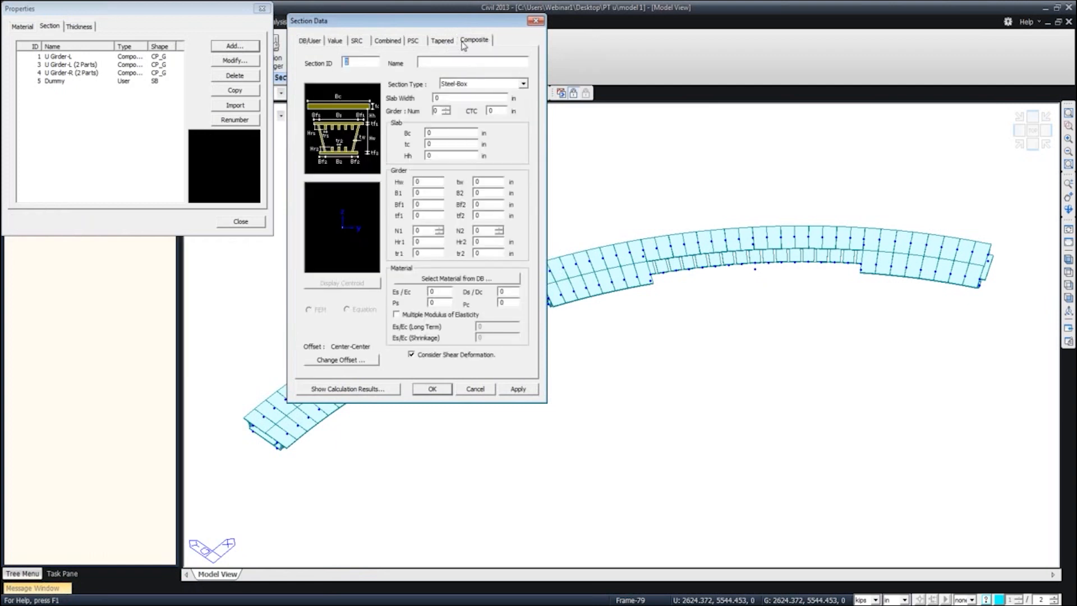
click(522, 84)
click(510, 137)
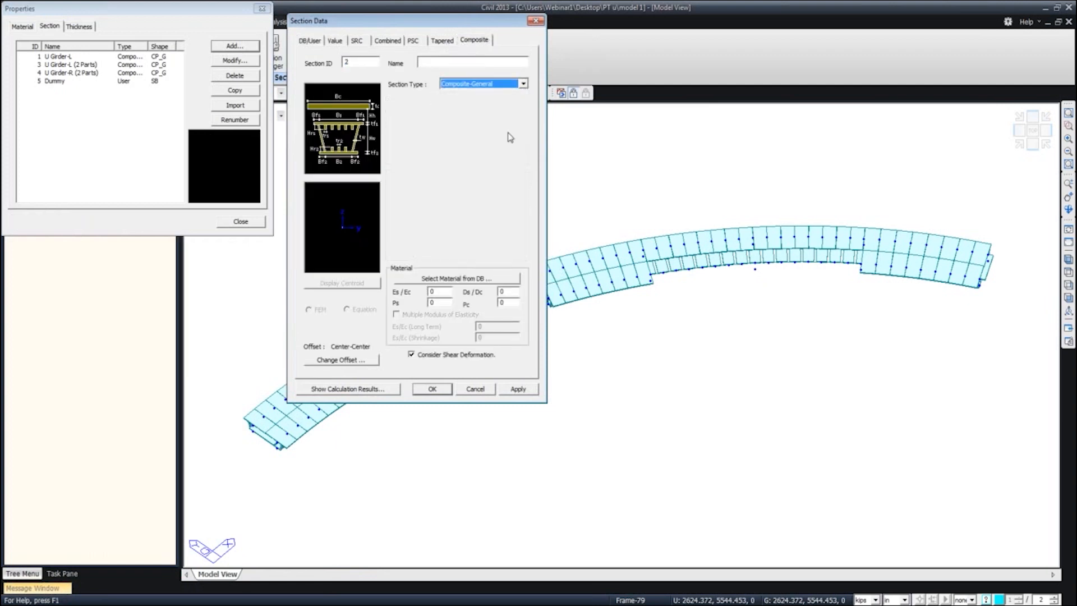
Import the section from UGirder-R1.sec and keep Part 1 as the before-composite section.
click(349, 295)
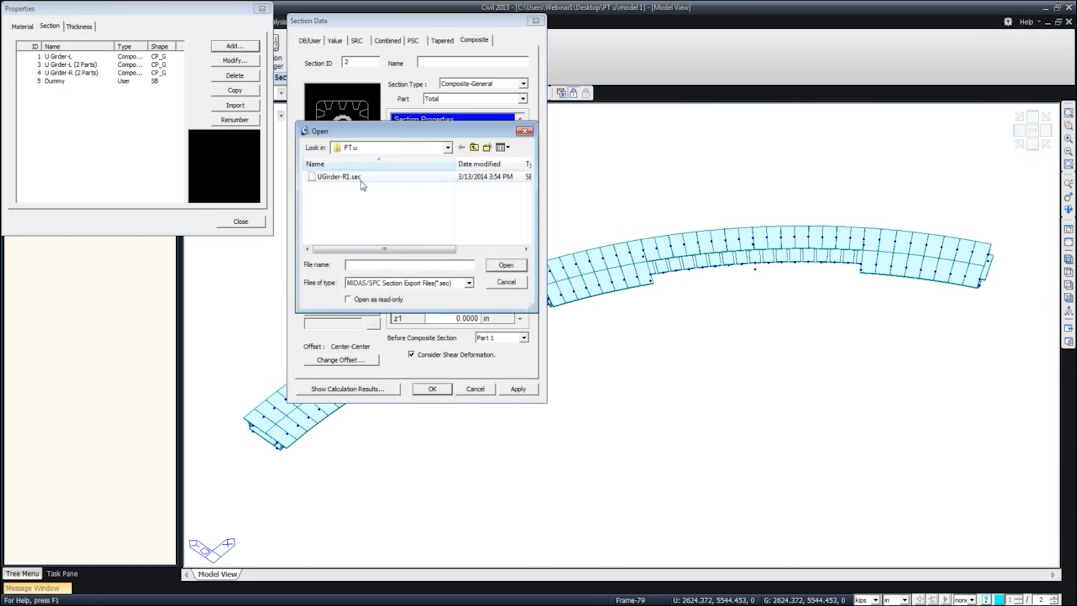
click(359, 178)
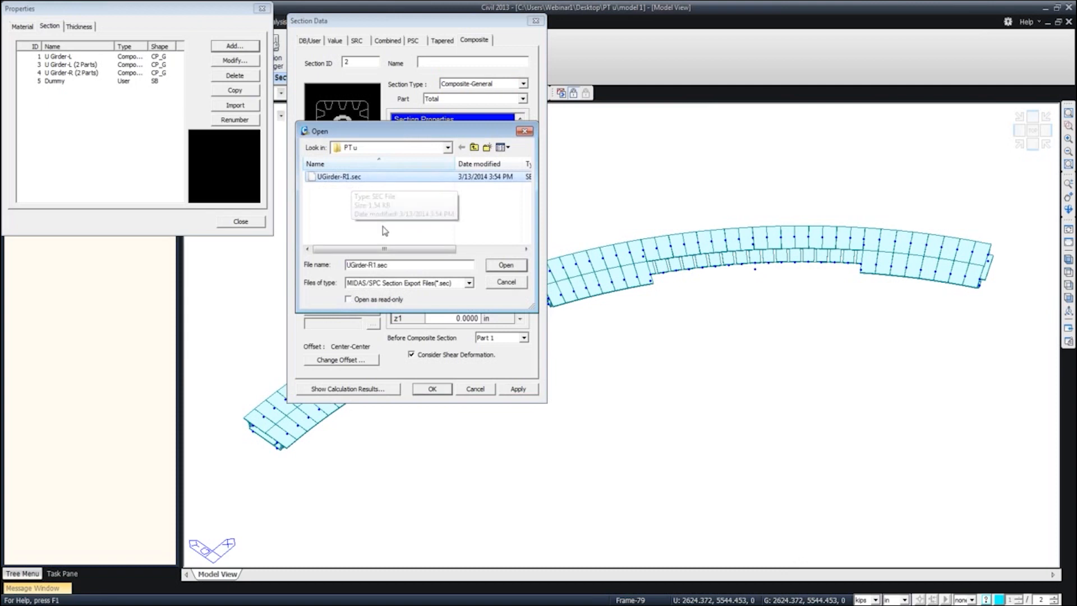
click(507, 267)
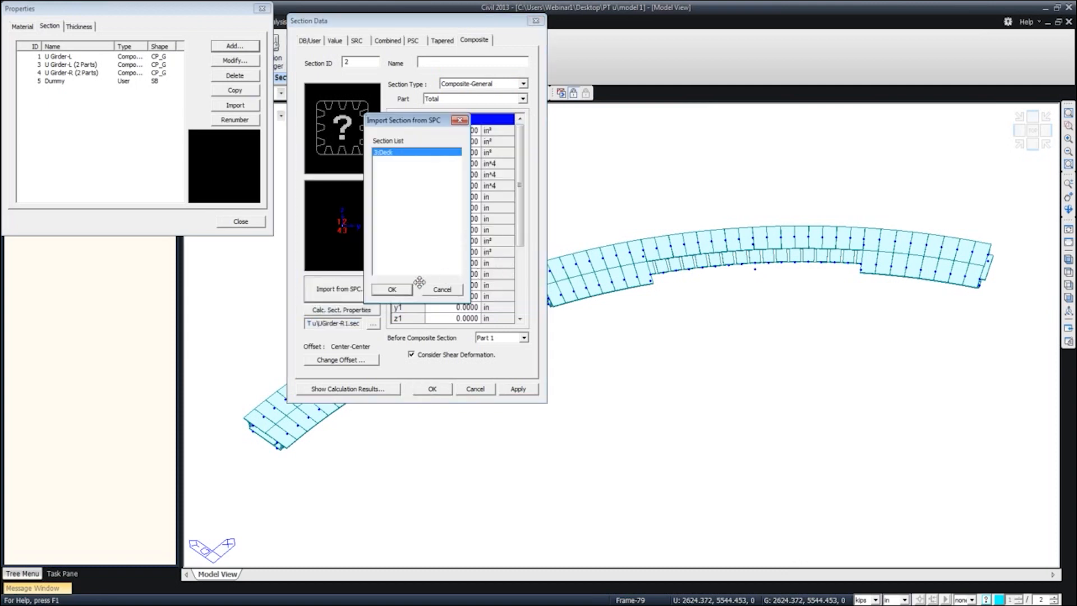
click(392, 289)
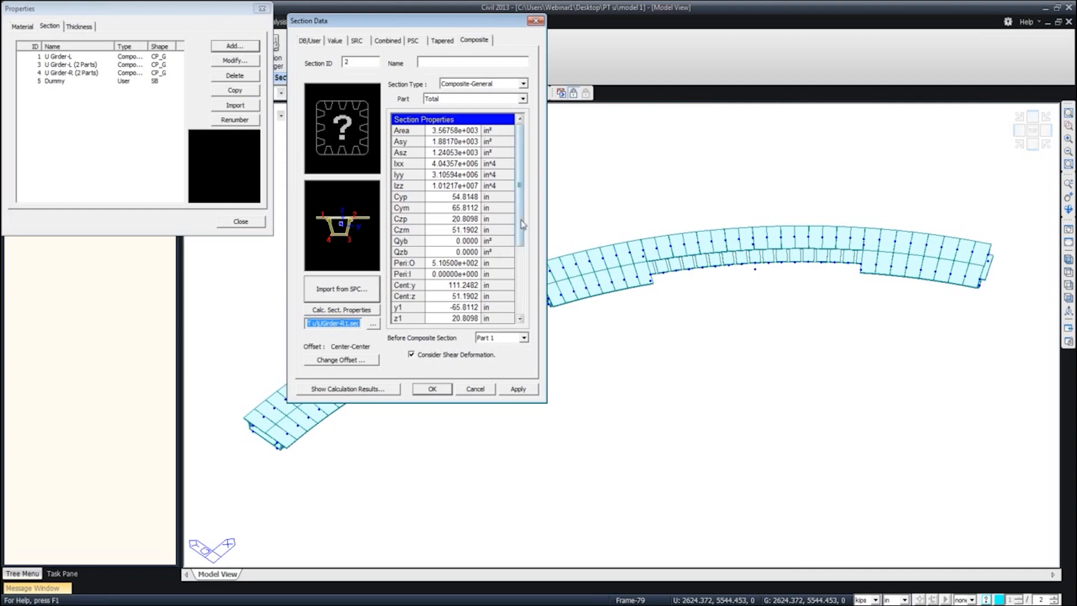
drag(522, 226, 521, 266)
click(524, 338)
click(525, 340)
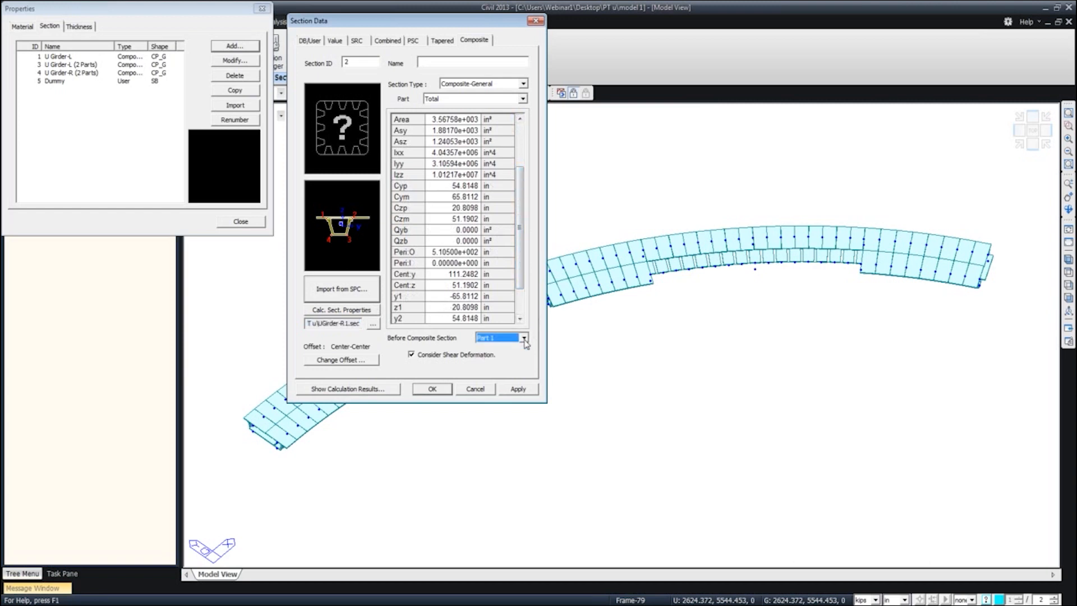
Set the section offset to Right-Bottom with user offsets of 135 in horizontal and 72 in vertical, and preview the offset point.
click(373, 362)
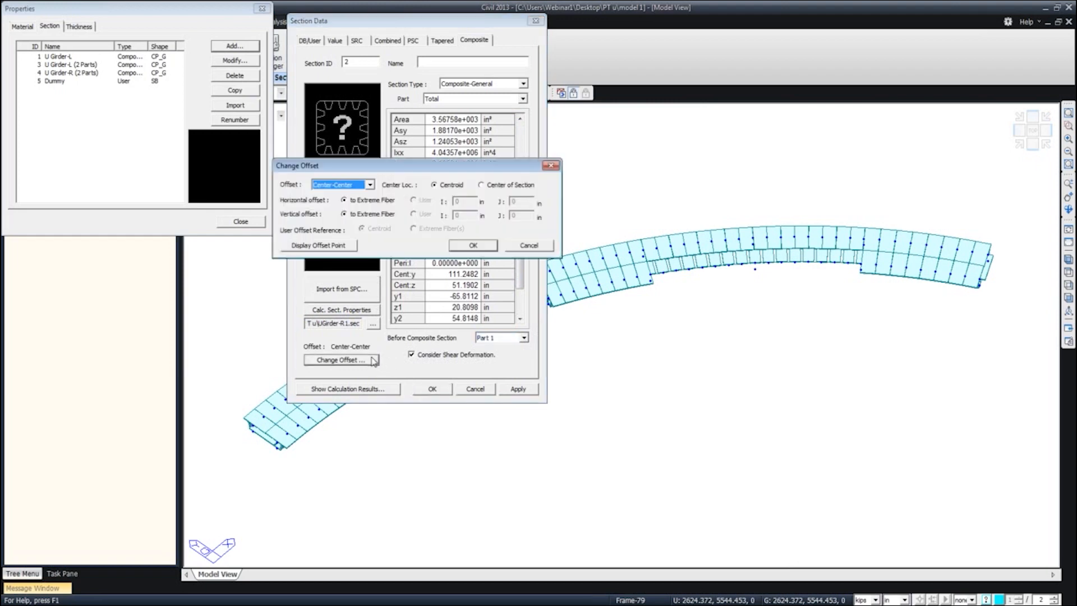
drag(497, 160, 574, 152)
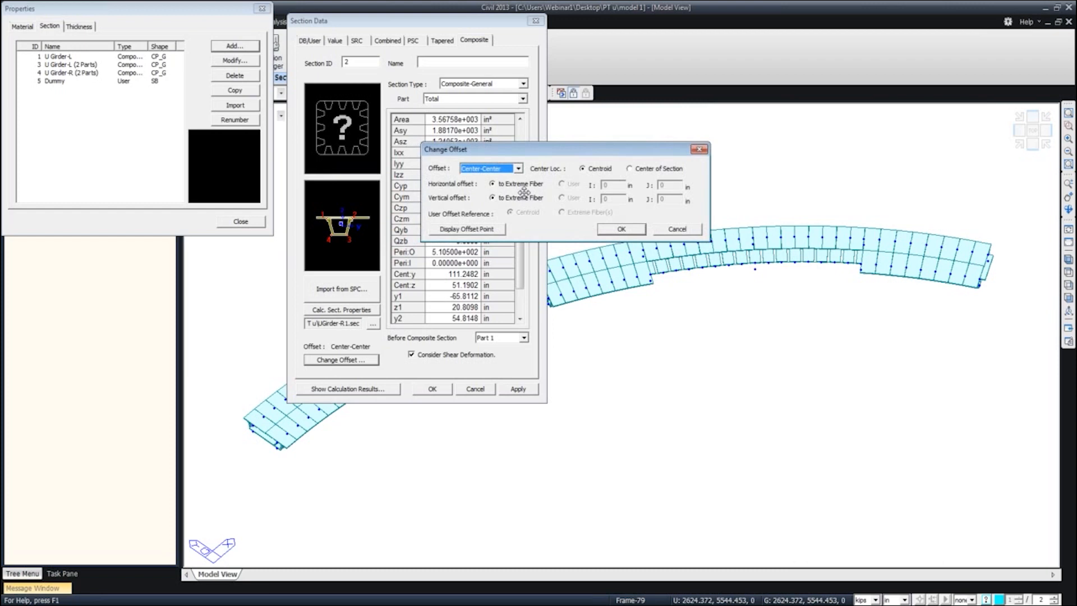
click(519, 168)
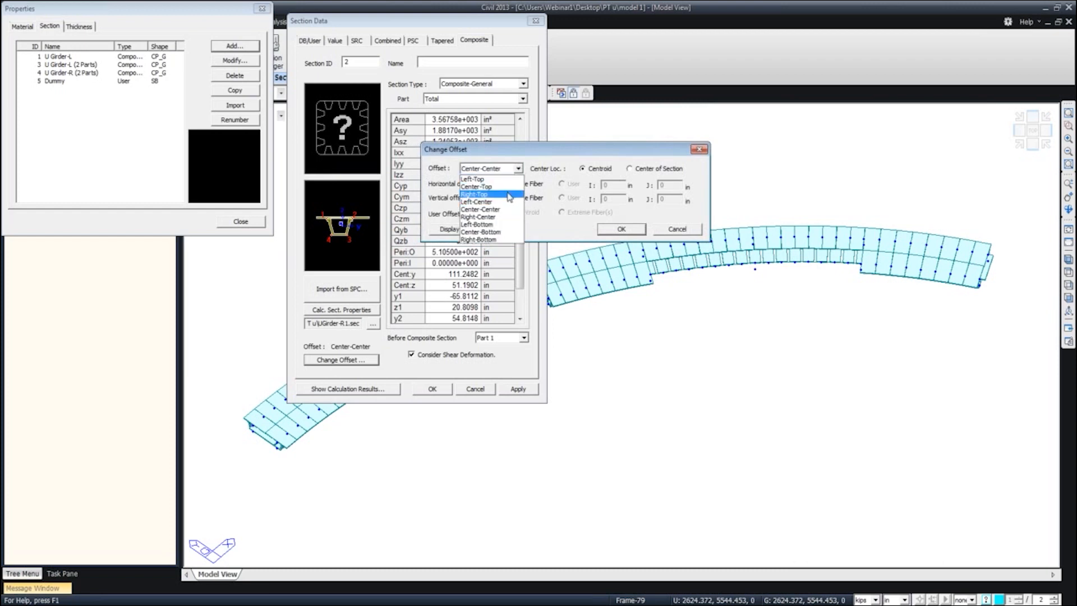
click(507, 240)
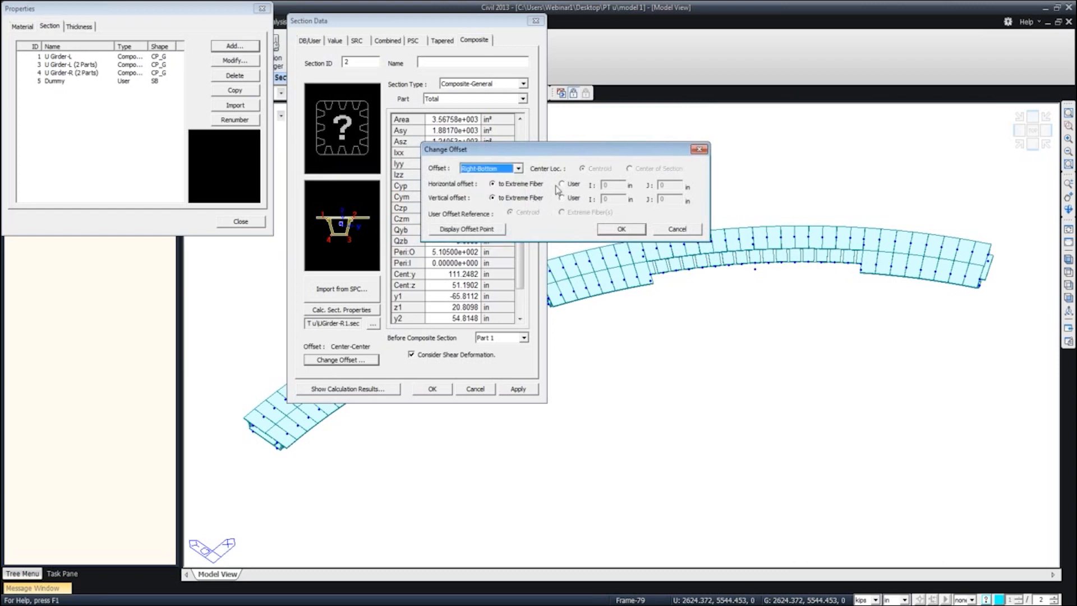
click(562, 184)
click(562, 198)
drag(611, 185, 571, 183)
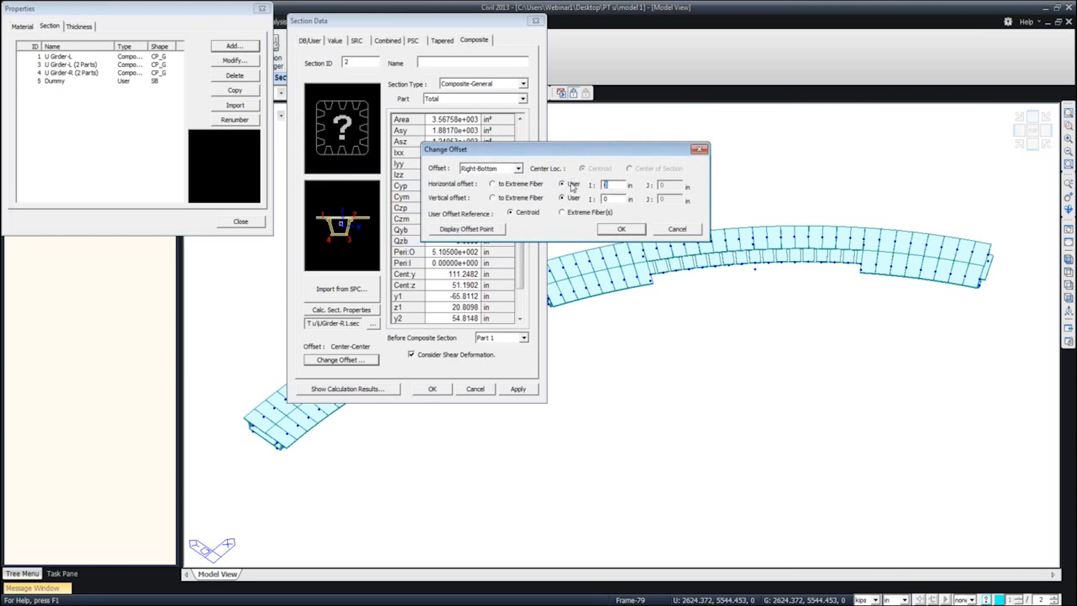
text(135)
drag(611, 197, 586, 197)
click(497, 232)
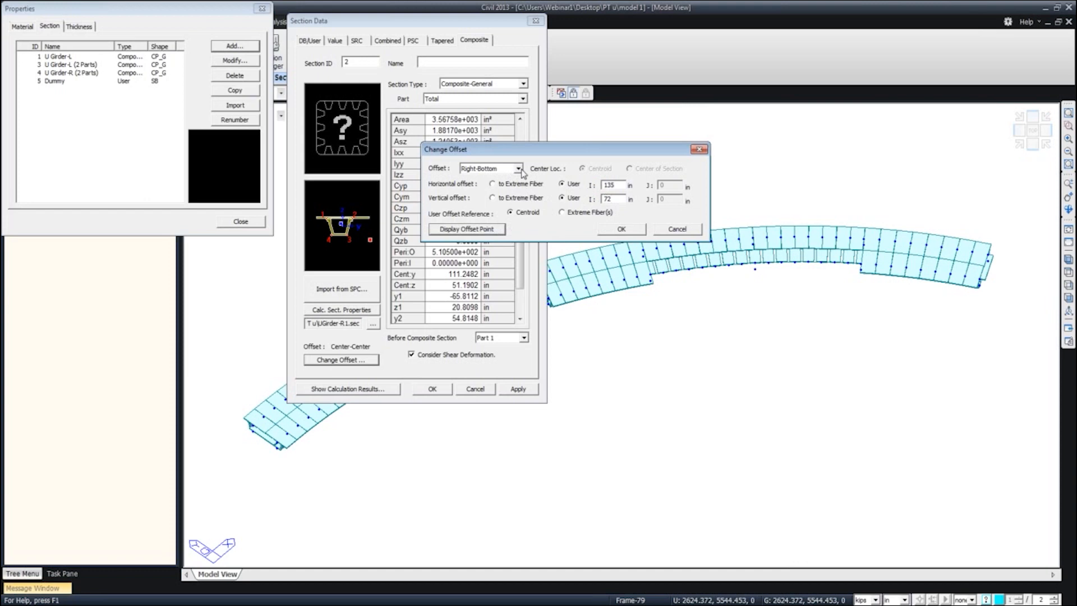
Reference the user offset to the extreme fibers, preview the offset point and accept the offset.
click(561, 212)
click(501, 233)
click(641, 233)
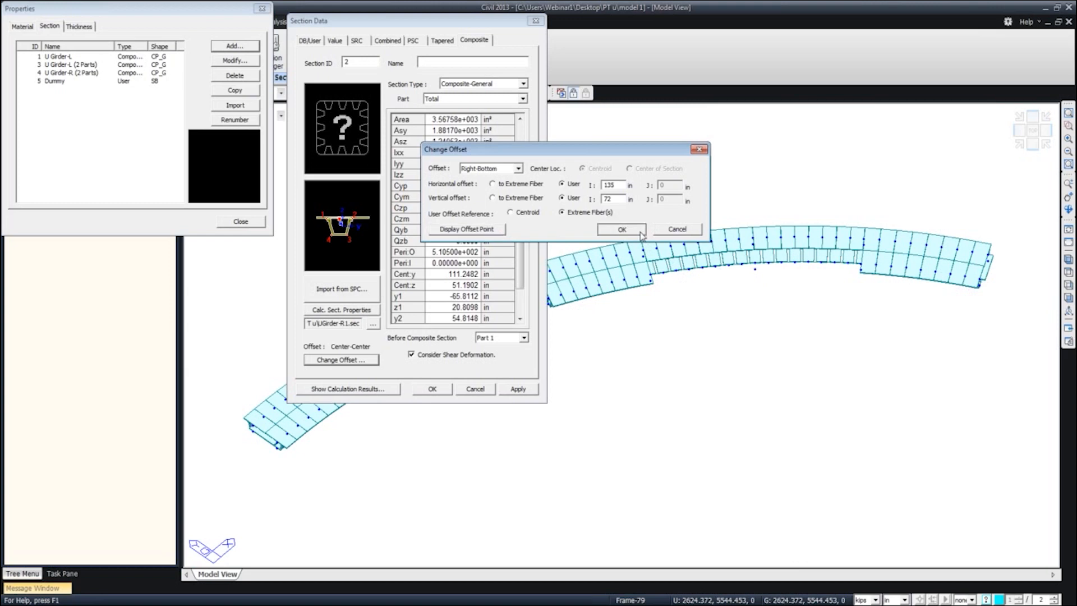
click(641, 231)
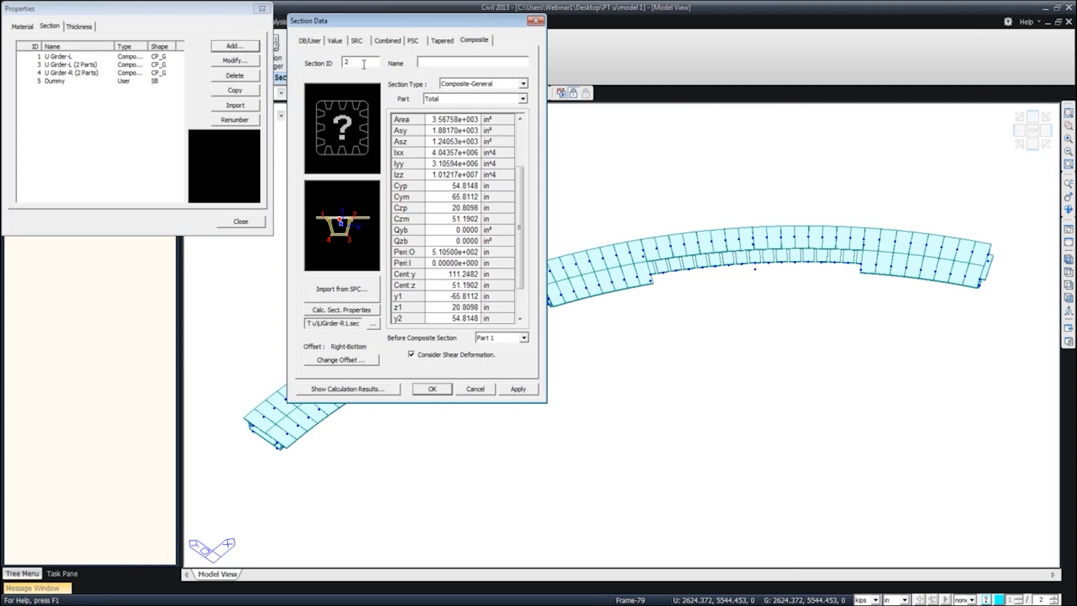
Give the new section ID 100 and the name UGirder-r, save it and close the section list.
text(10)
text(UGirder-r)
click(432, 389)
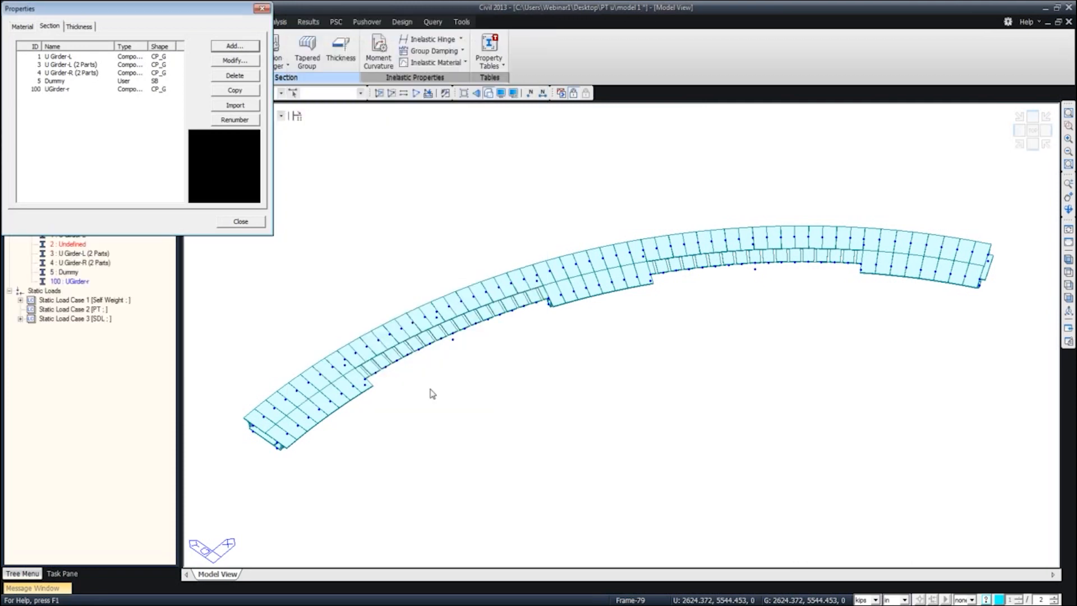
click(241, 221)
Assign section 100 UGirder-r to all elements of the inner girder line that use the undefined section 2.
double_click(72, 245)
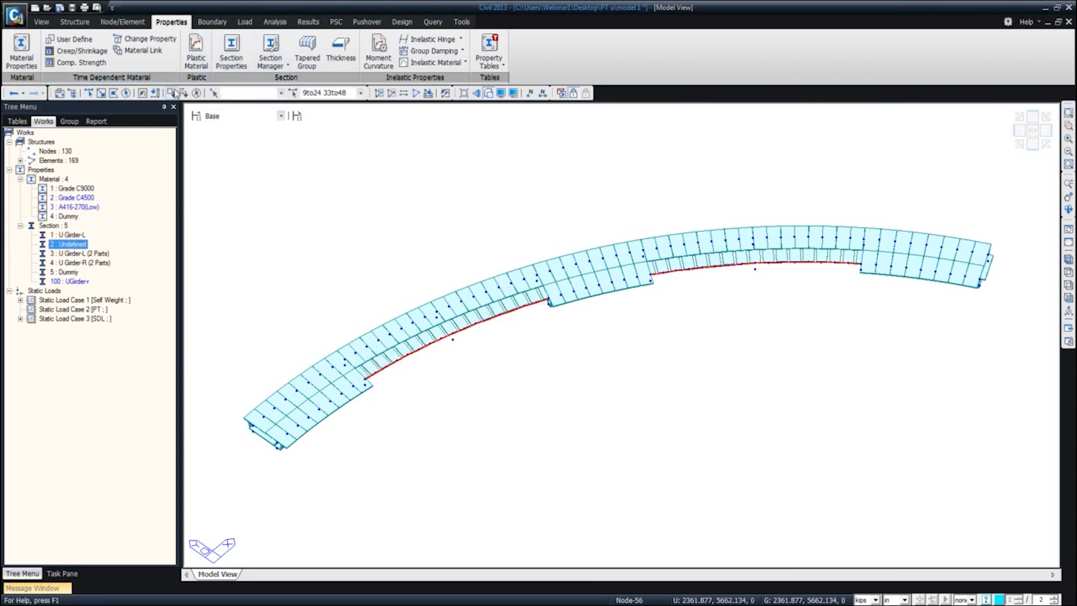
click(198, 94)
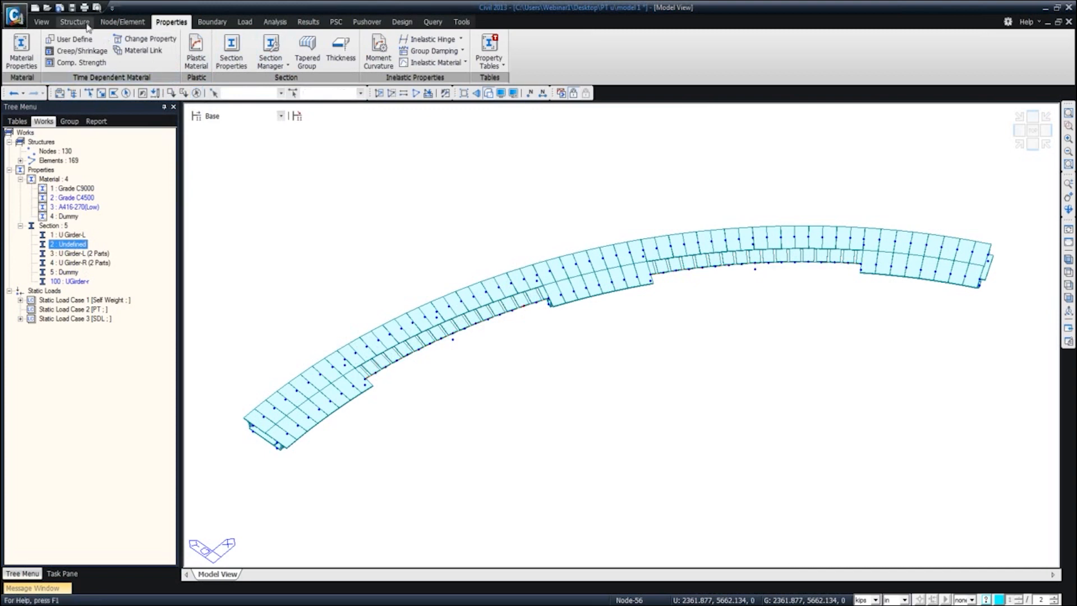
click(42, 22)
click(197, 63)
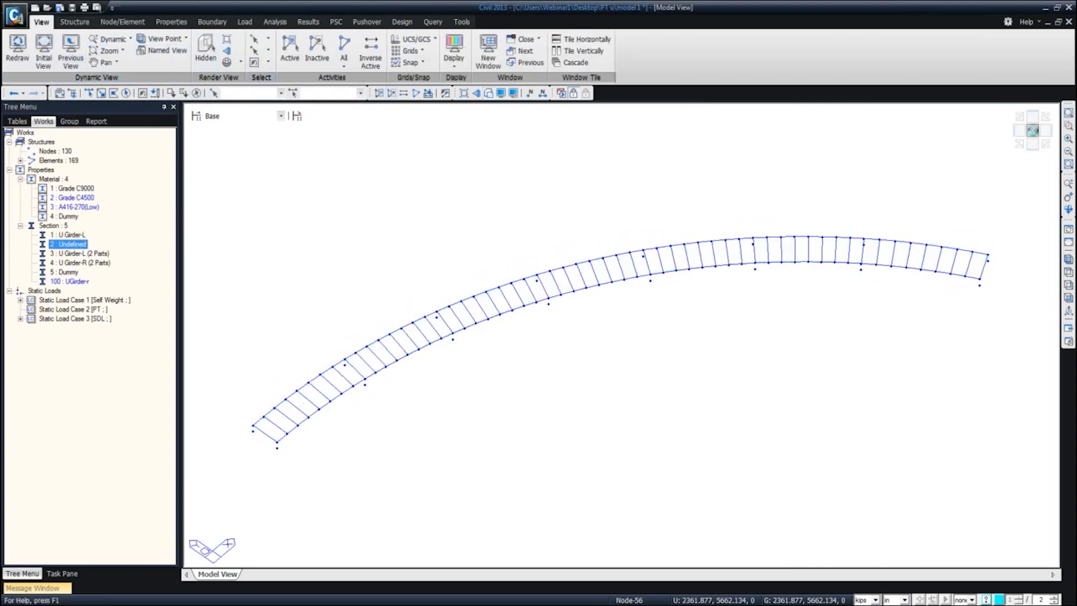
click(1033, 130)
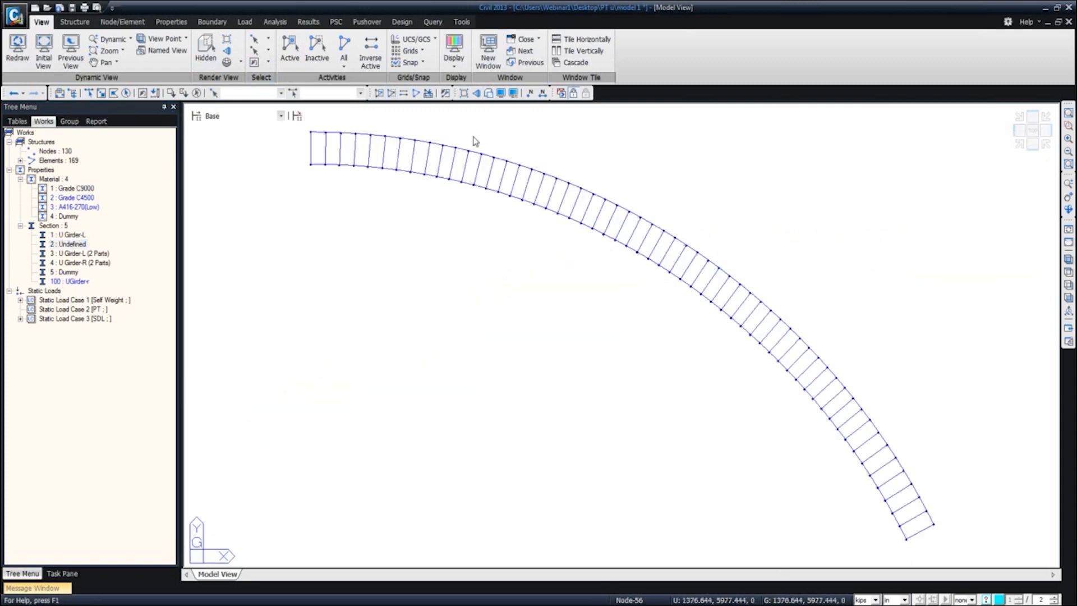
click(83, 244)
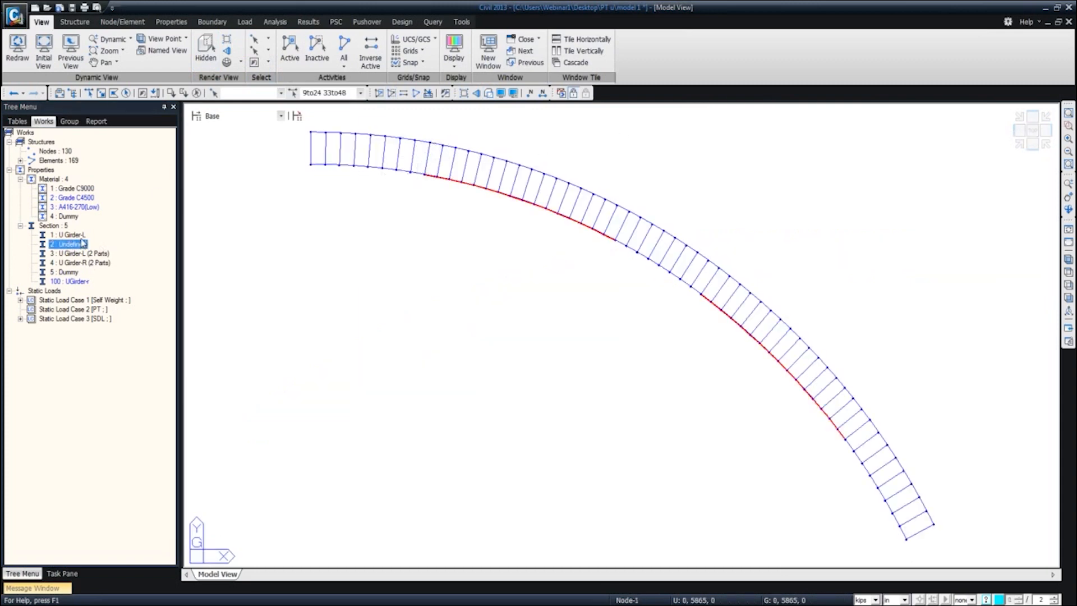
key(ctrl+h)
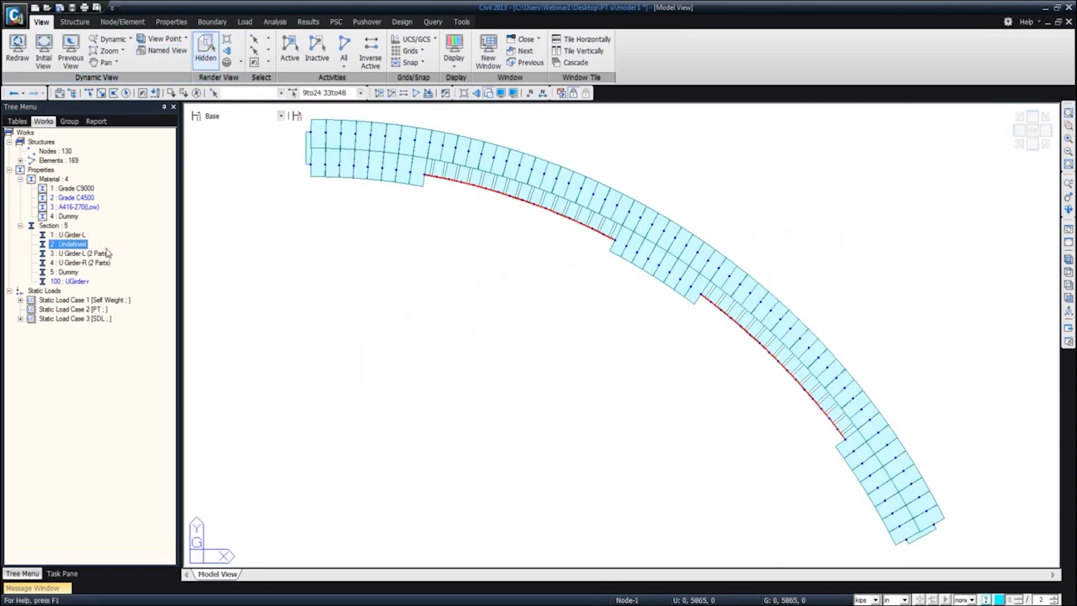
click(75, 281)
drag(74, 281, 417, 251)
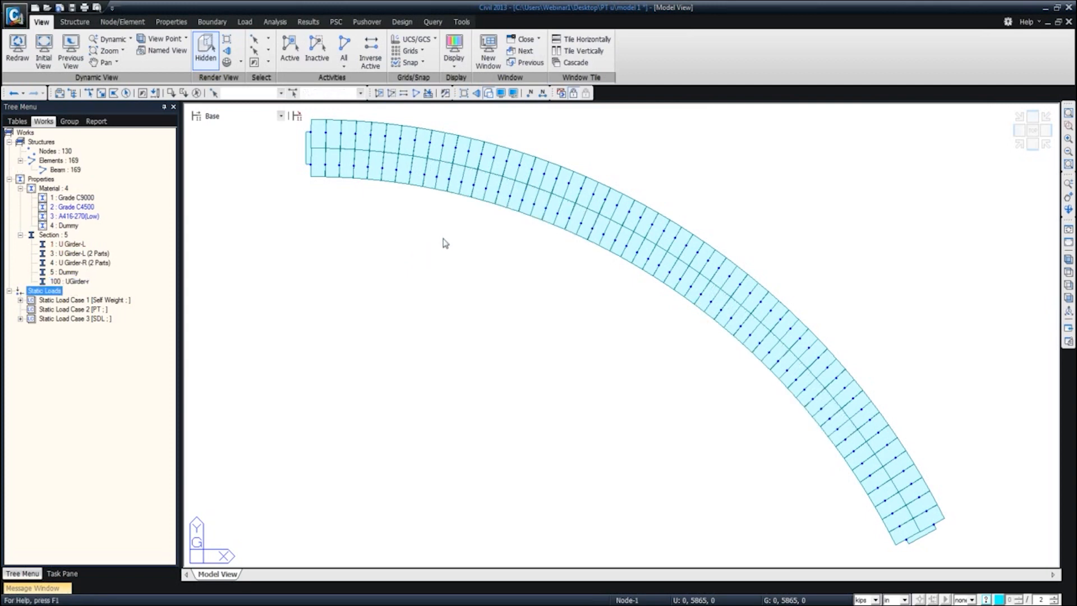
ctrl+middle_drag(492, 236, 527, 155)
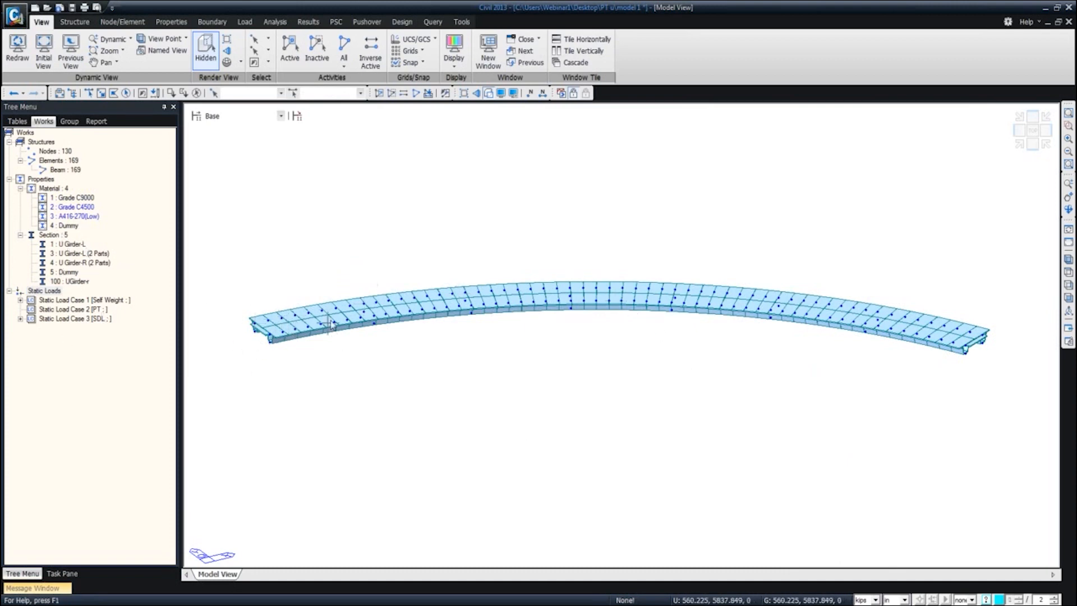
Start a new creep/shrinkage material named C9000 with the code CEB-FIP(1990).
click(178, 23)
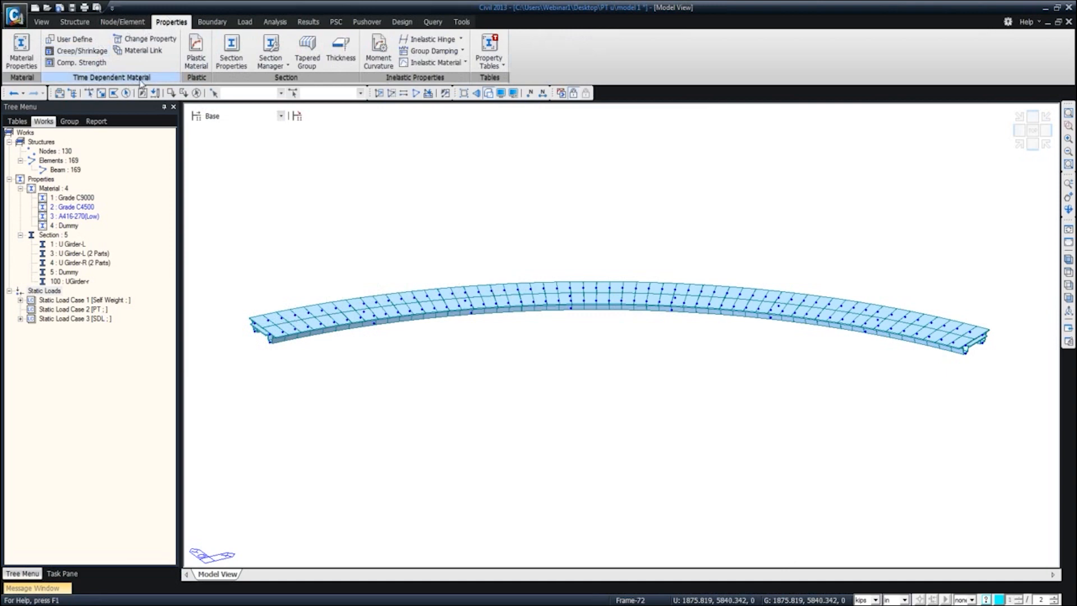
click(81, 51)
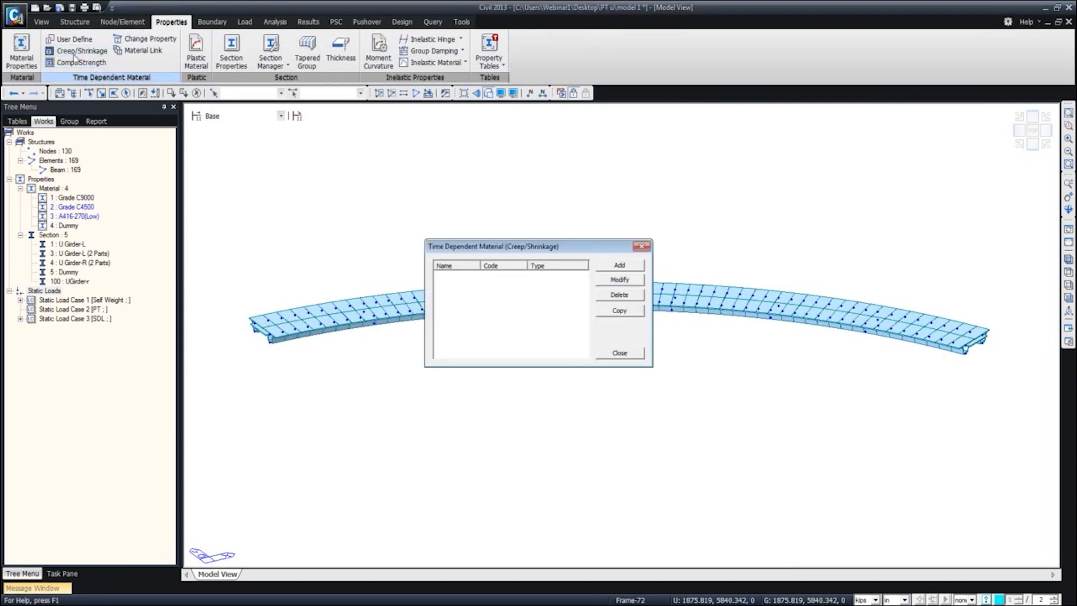
click(619, 265)
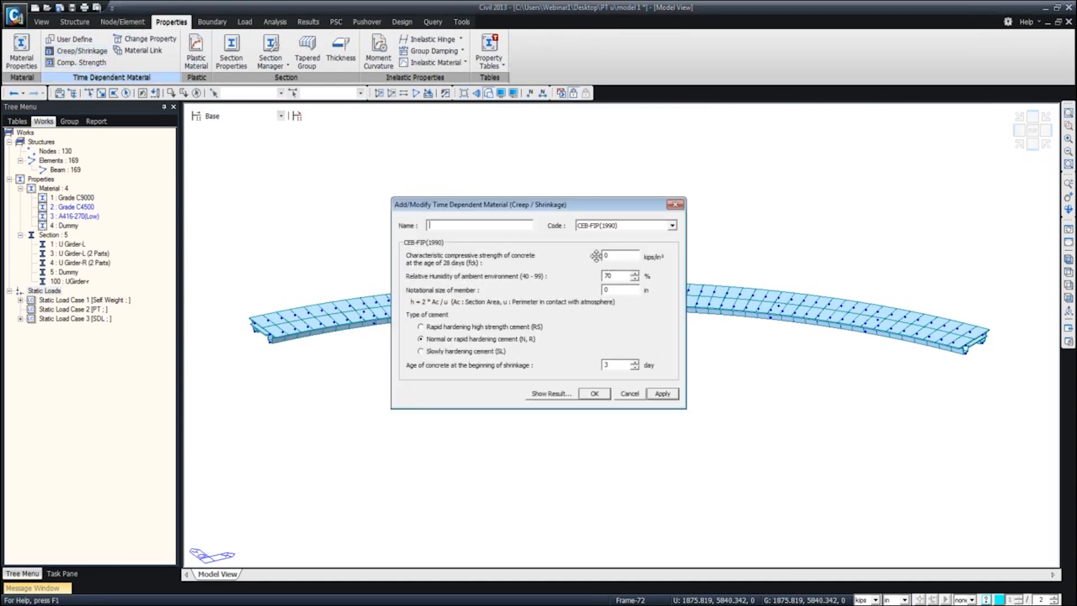
text(C9000)
double_click(617, 257)
click(675, 226)
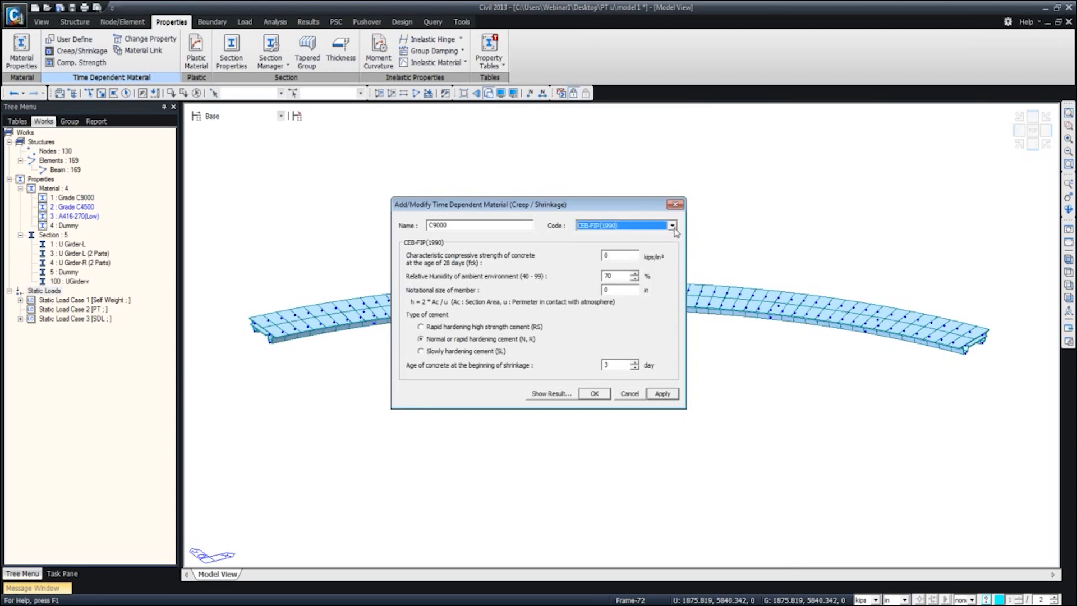
Set C9000's compressive strength to 9 kips/in² and its notational member size to 12 in, and preview the creep coefficient curve.
double_click(617, 255)
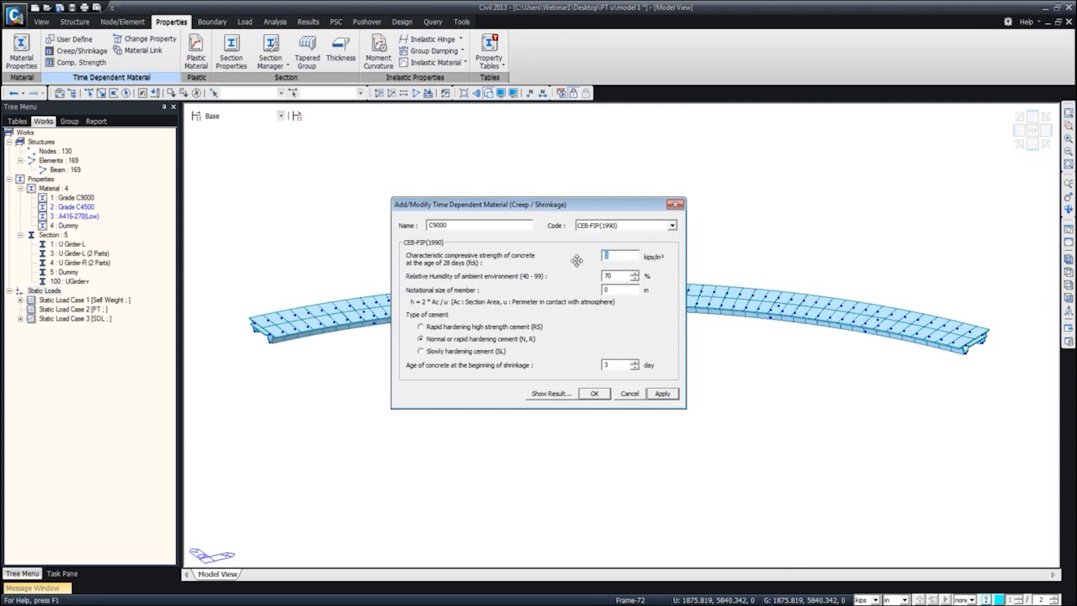
text(9)
click(613, 291)
double_click(613, 291)
click(554, 394)
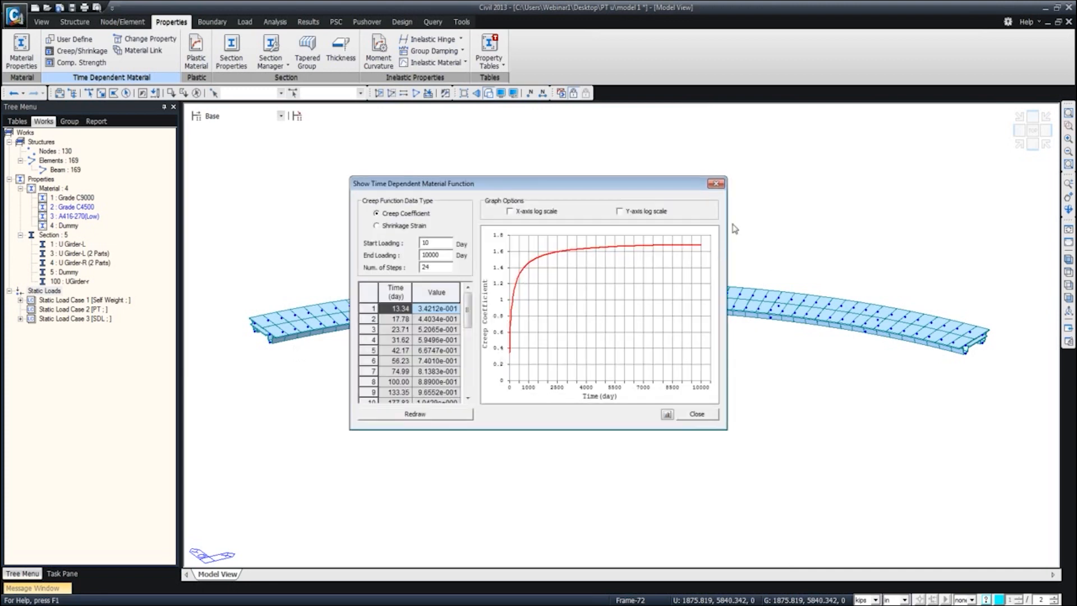
click(716, 184)
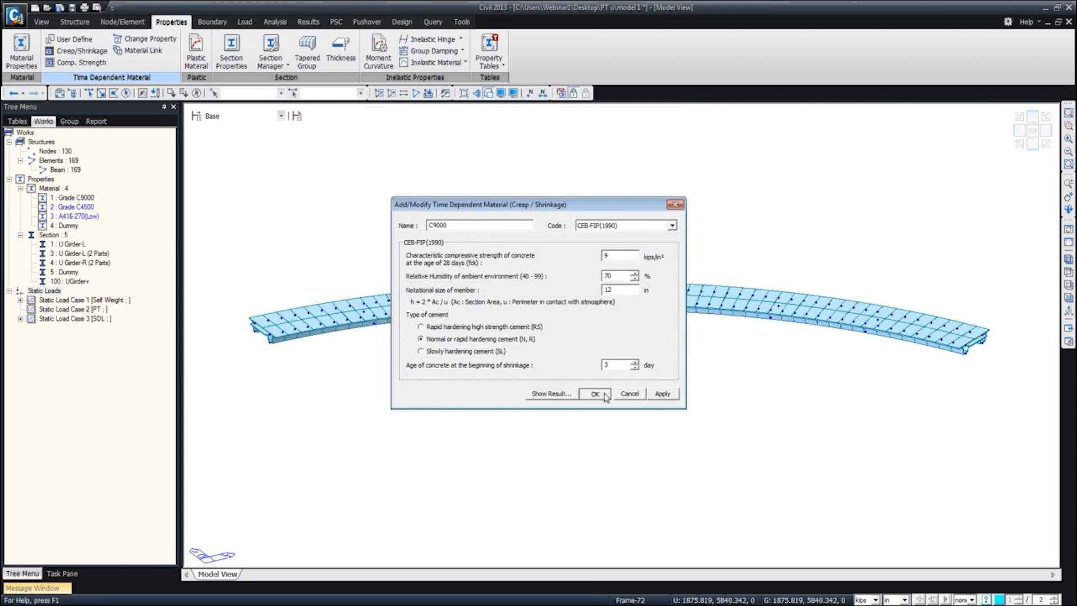
Save C9000, add creep/shrinkage material C4500 with 4.5 kips/in² compressive strength and the same CEB-FIP(1990) code, and close the list.
click(662, 394)
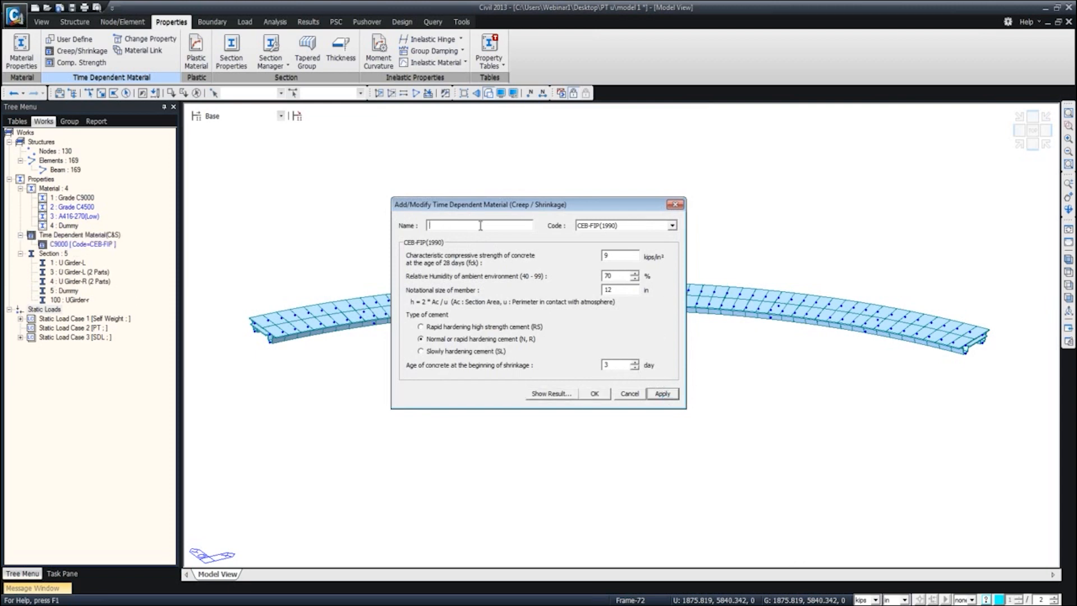
text(C4500)
double_click(612, 256)
text(4.5)
click(594, 393)
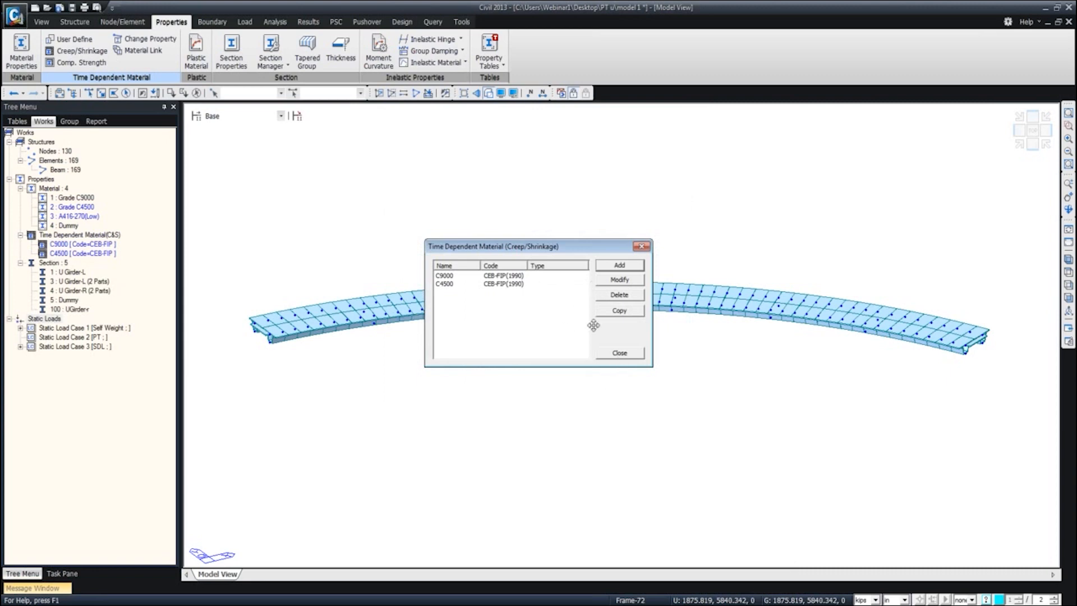
click(618, 352)
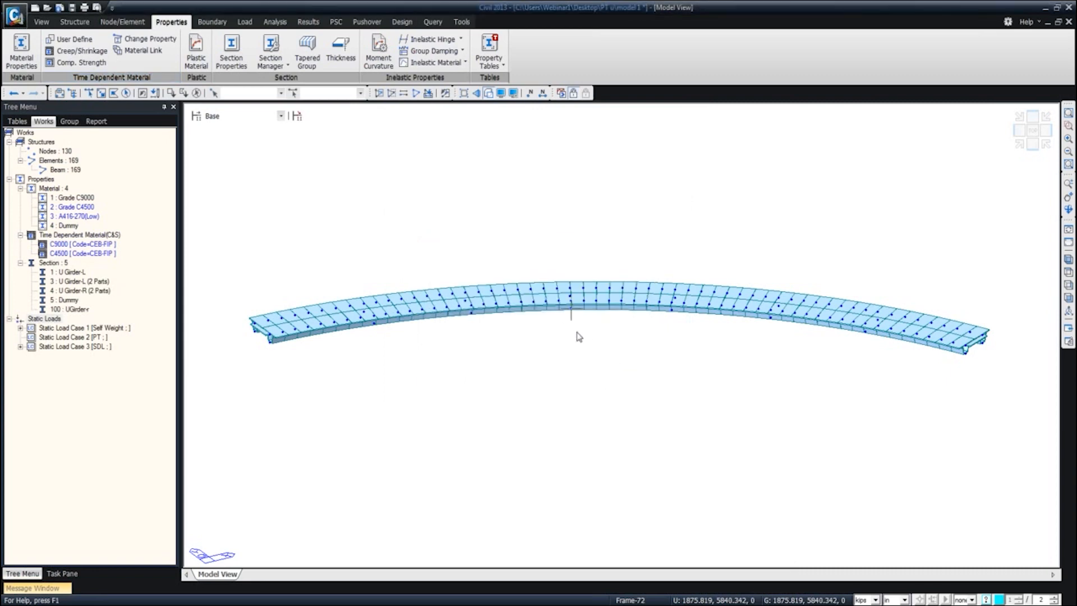
Start a new time-dependent compressive strength material named C9000 using the CEB-FIP code.
click(101, 63)
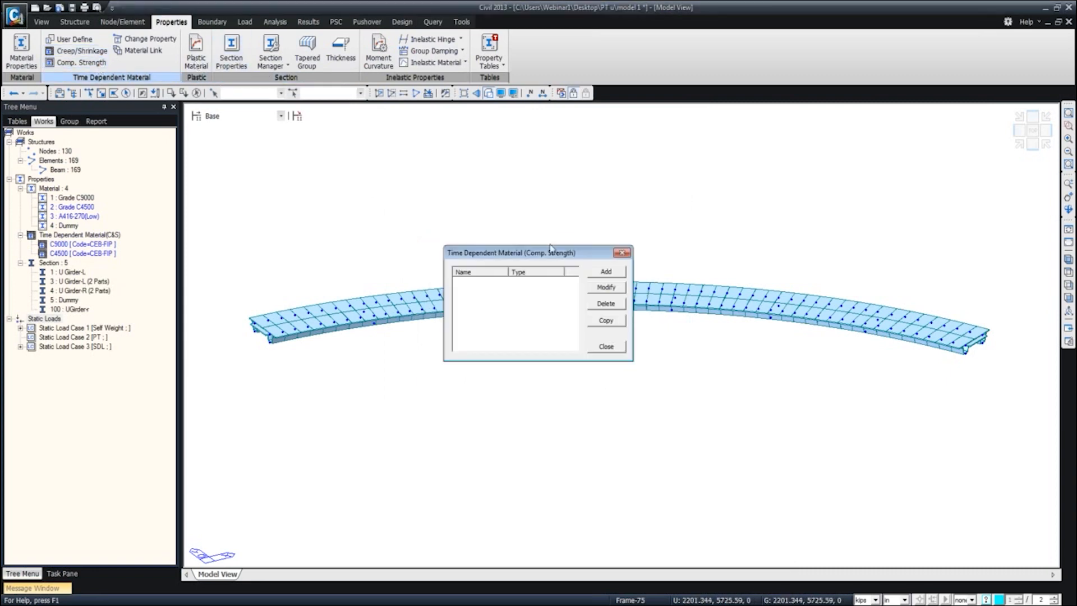
click(600, 273)
text(C)
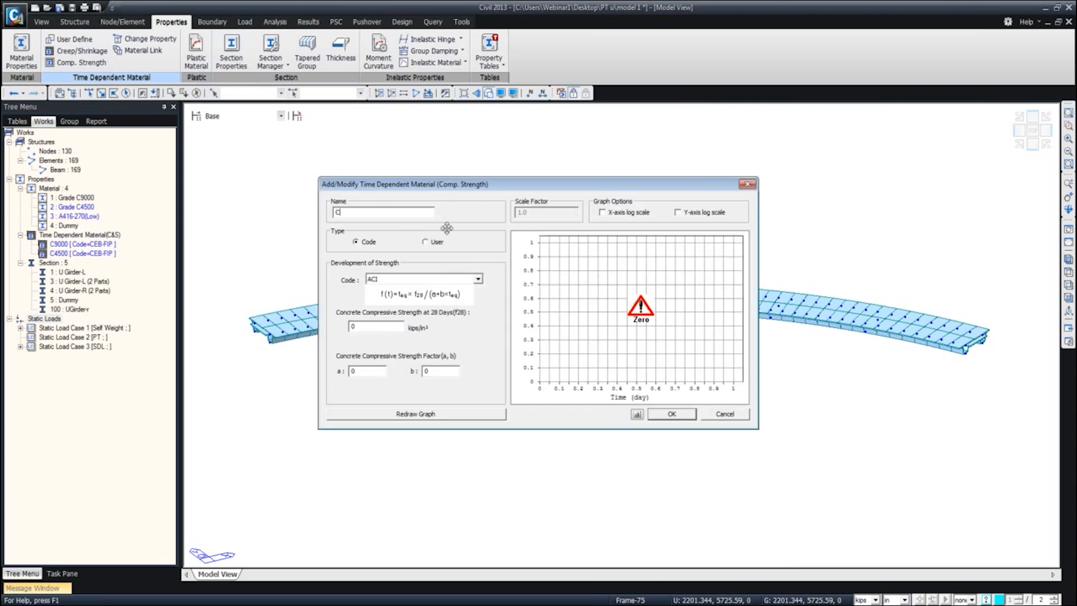
text(9000)
click(478, 280)
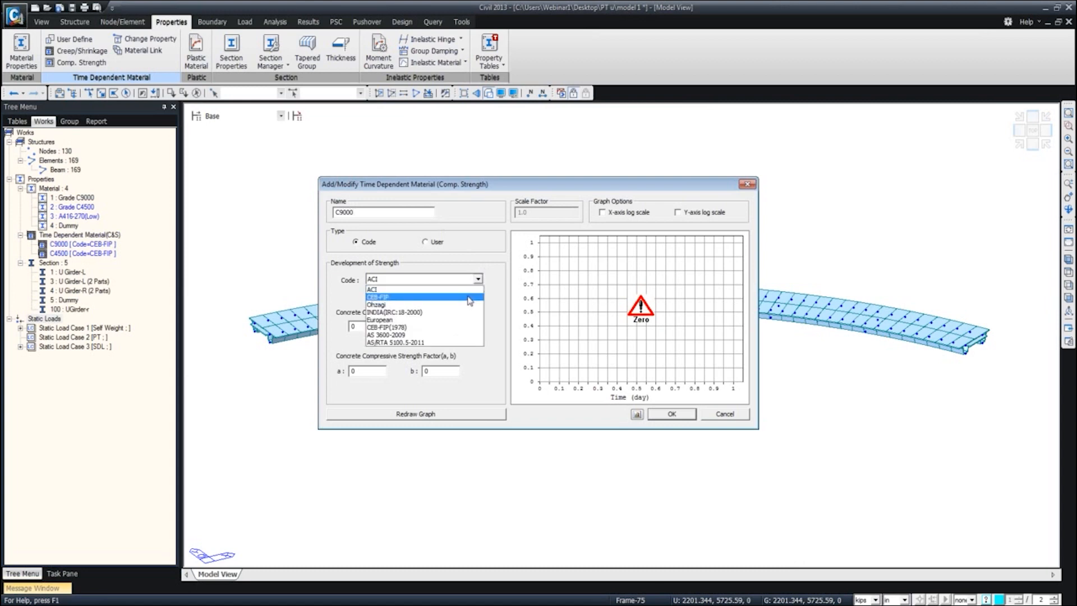
click(467, 289)
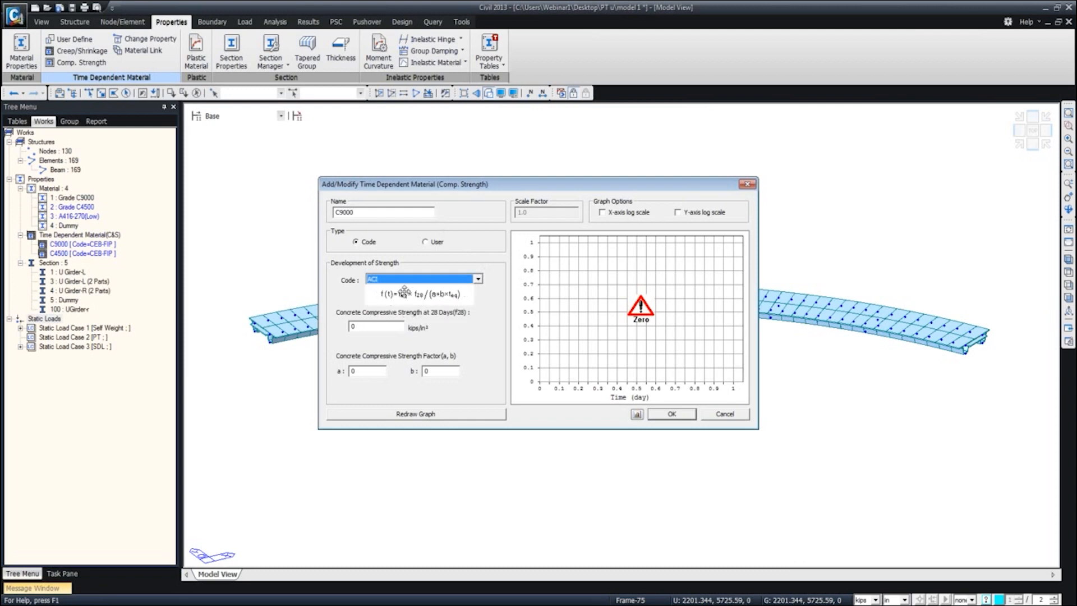
click(478, 281)
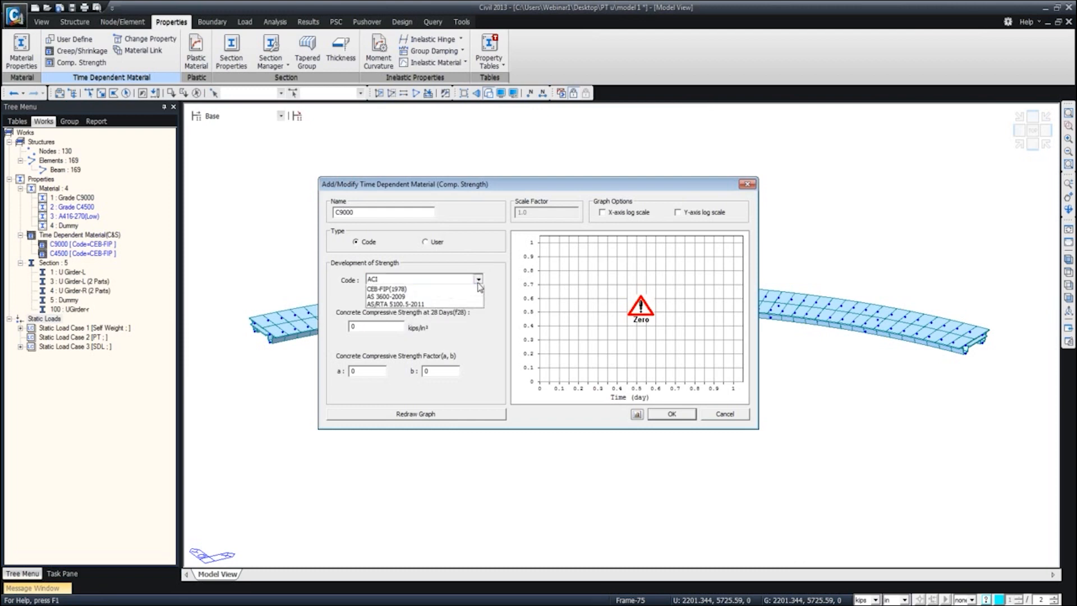
click(464, 295)
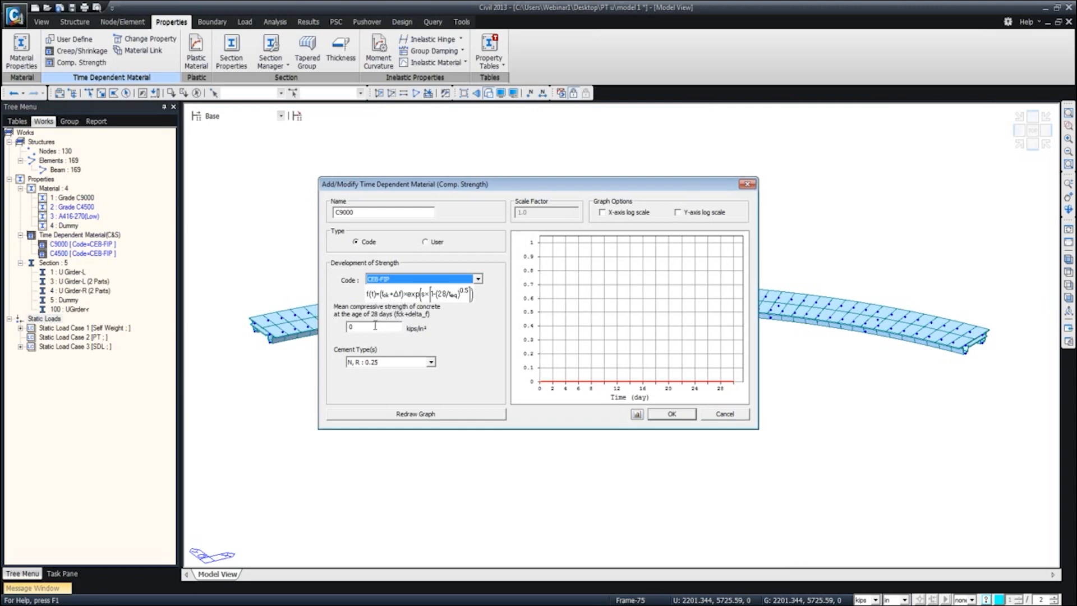
Set C9000's mean 28-day compressive strength to 9+1.16 kips/in², redraw the strength graph and save the material.
drag(375, 326, 348, 325)
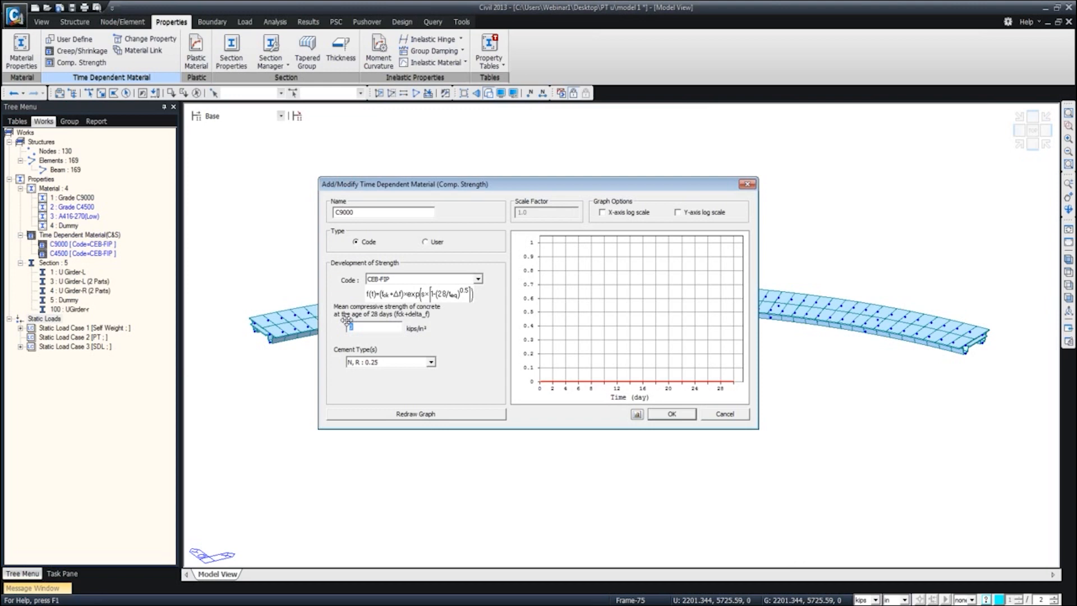
text(9)
text(+101)
text(6)
click(361, 329)
key(BackSpace)
text(.16)
click(472, 416)
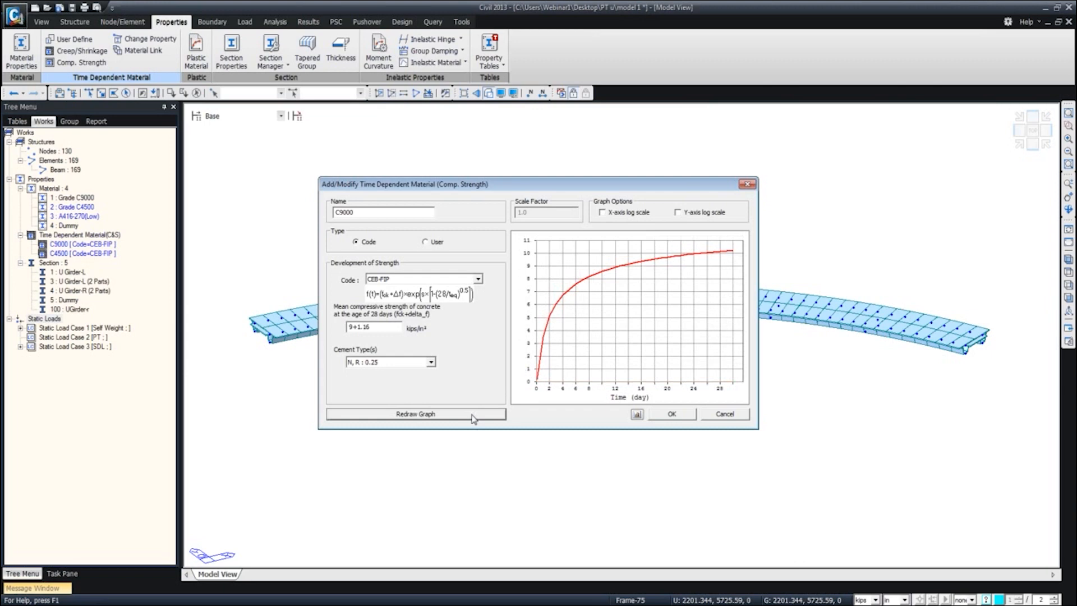
click(663, 413)
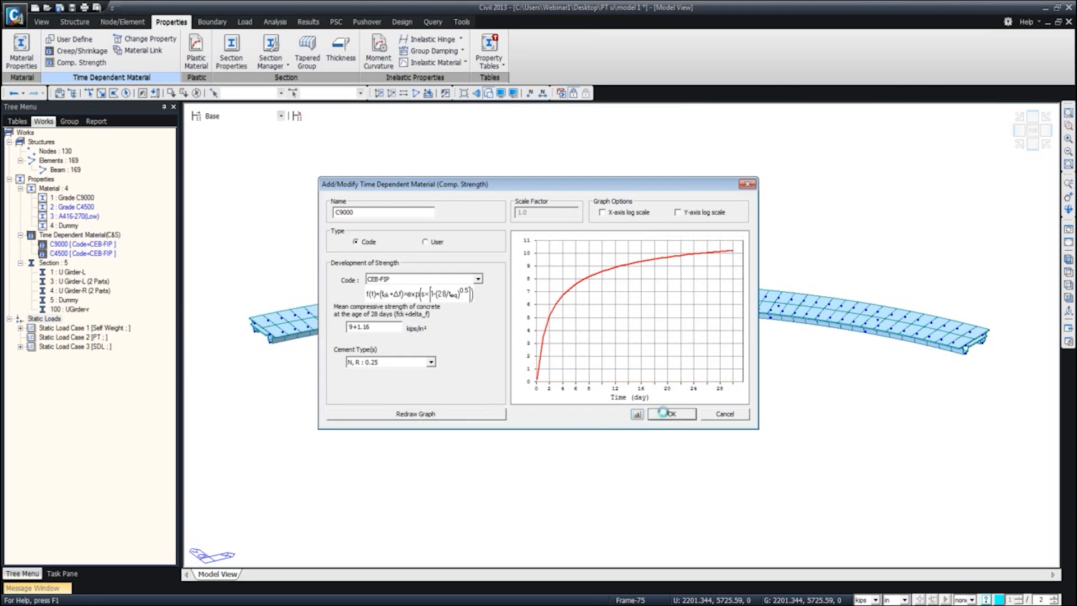
Add compressive strength material C4500 with the CEB-FIP code and mean strength 4.5+1.16 kips/in², redraw its graph, save it and close the list.
click(604, 272)
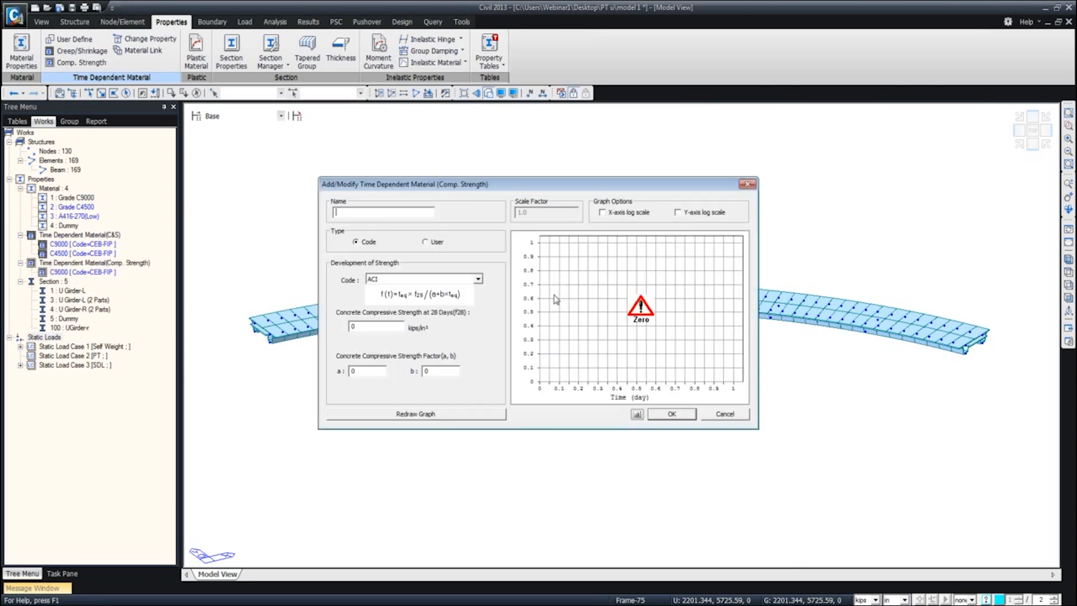
text(C4500)
click(477, 279)
click(426, 297)
click(359, 326)
text(4)
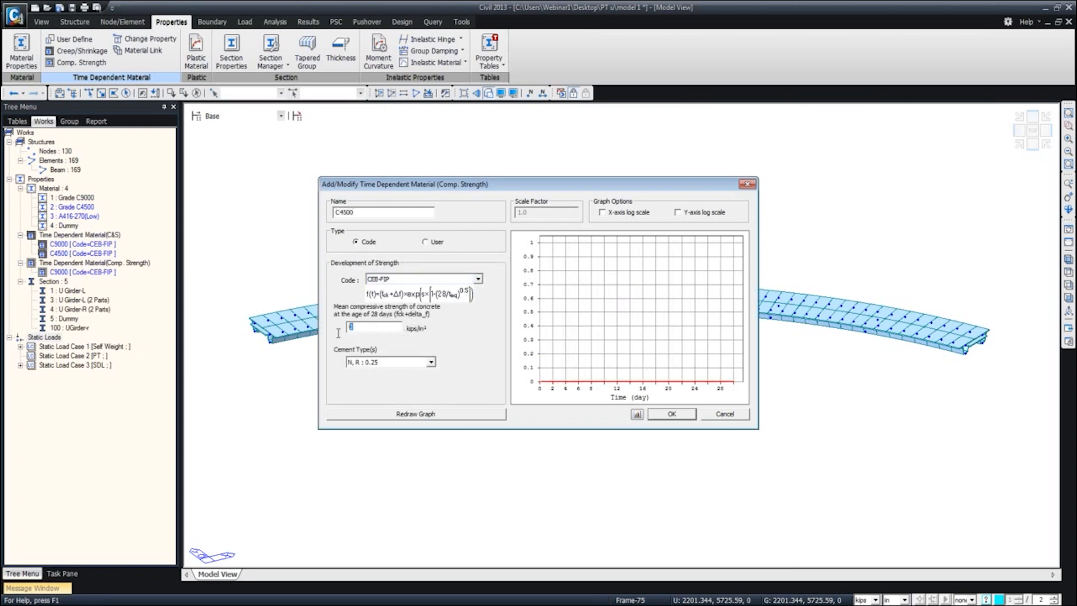
text(.5+1.16)
click(413, 414)
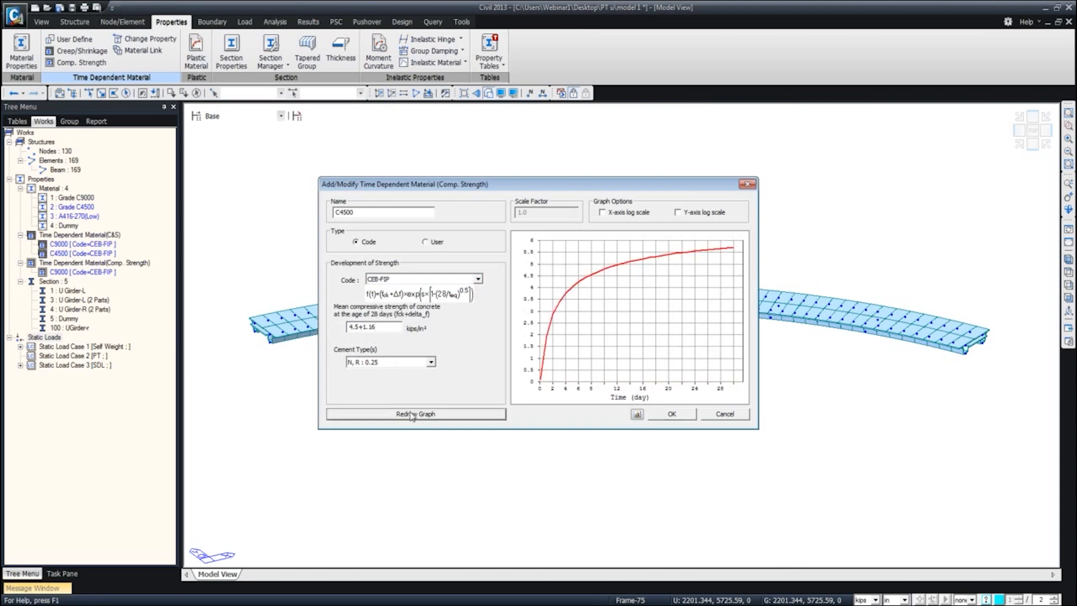
click(662, 416)
click(600, 347)
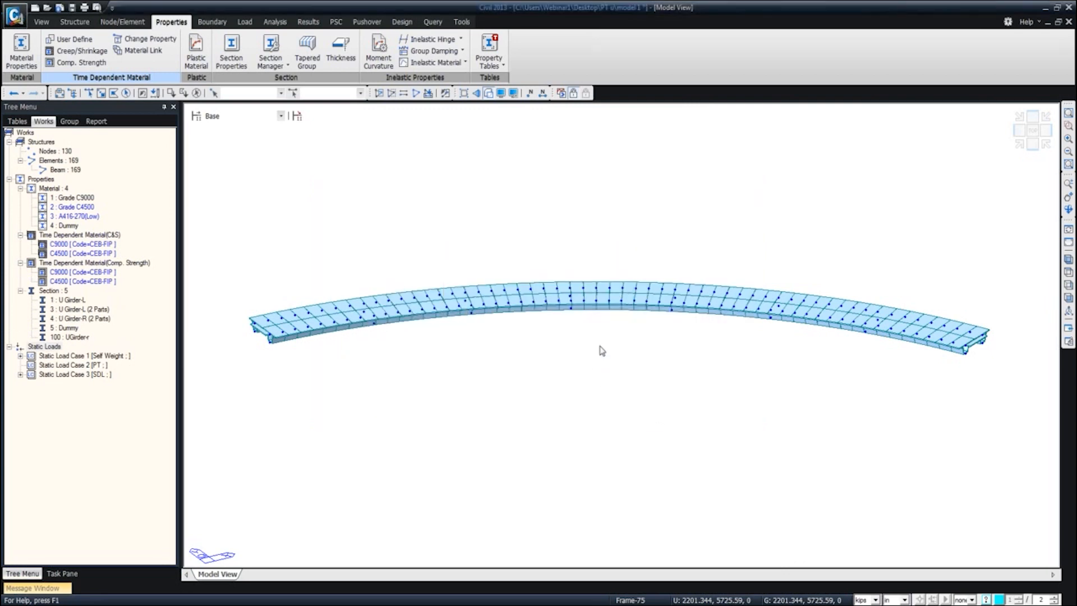
Link the C9000 creep/shrinkage and compressive strength materials to the material Grade C9000.
click(137, 51)
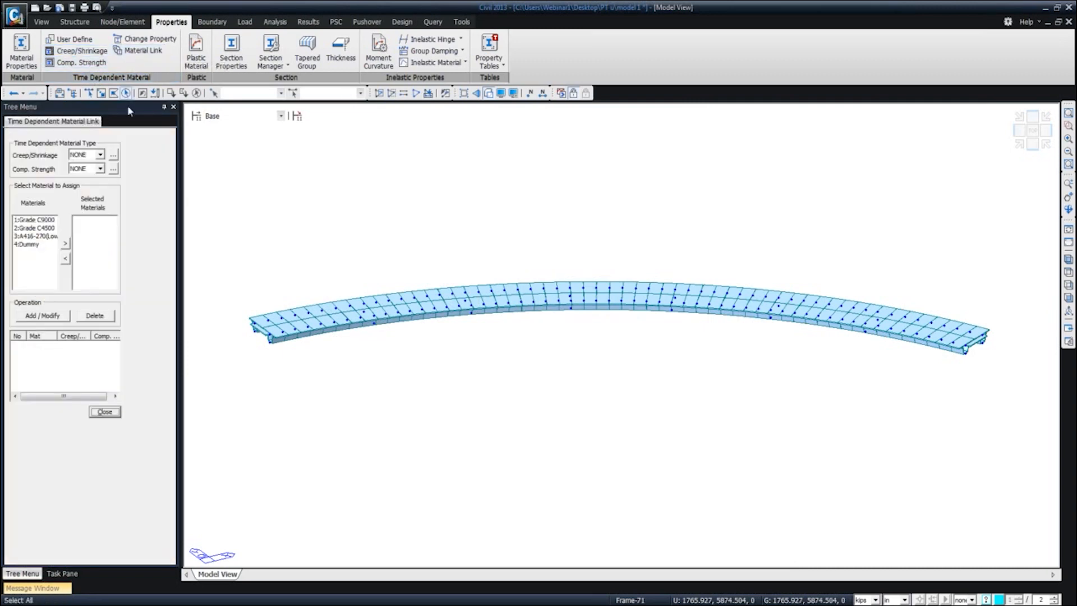
click(99, 155)
click(79, 172)
click(101, 168)
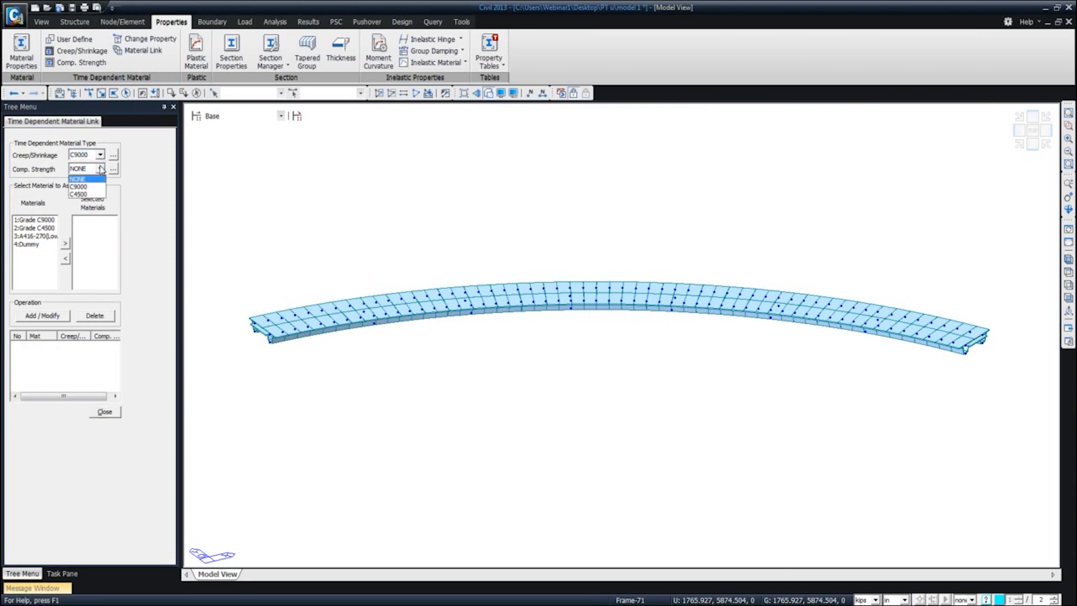
click(78, 186)
click(42, 219)
click(67, 243)
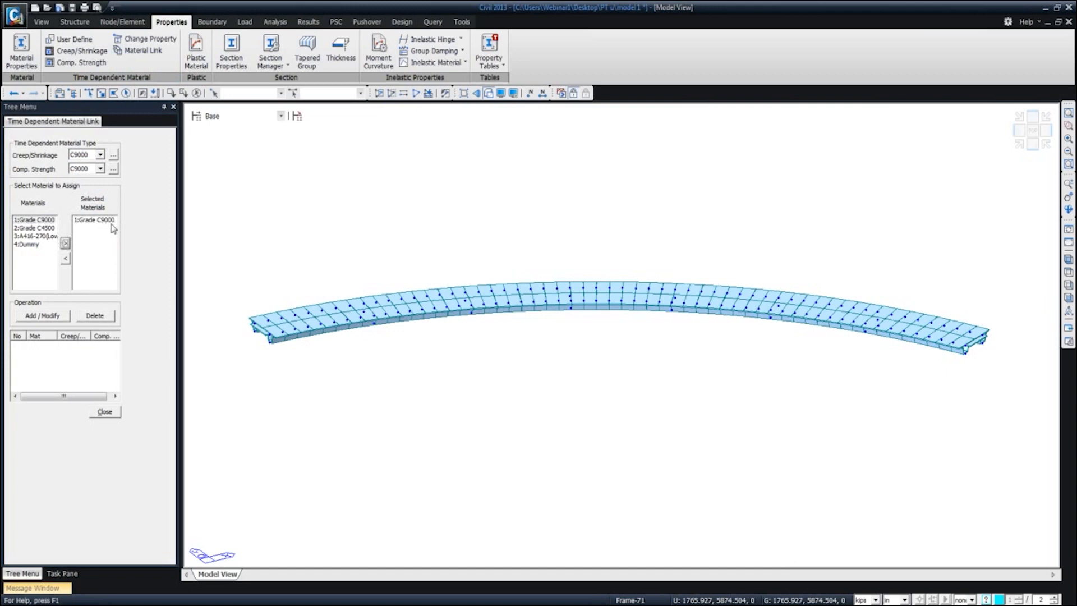
click(63, 315)
Link the C4500 creep/shrinkage and compressive strength materials to Grade C4500 and close the material link settings.
click(100, 155)
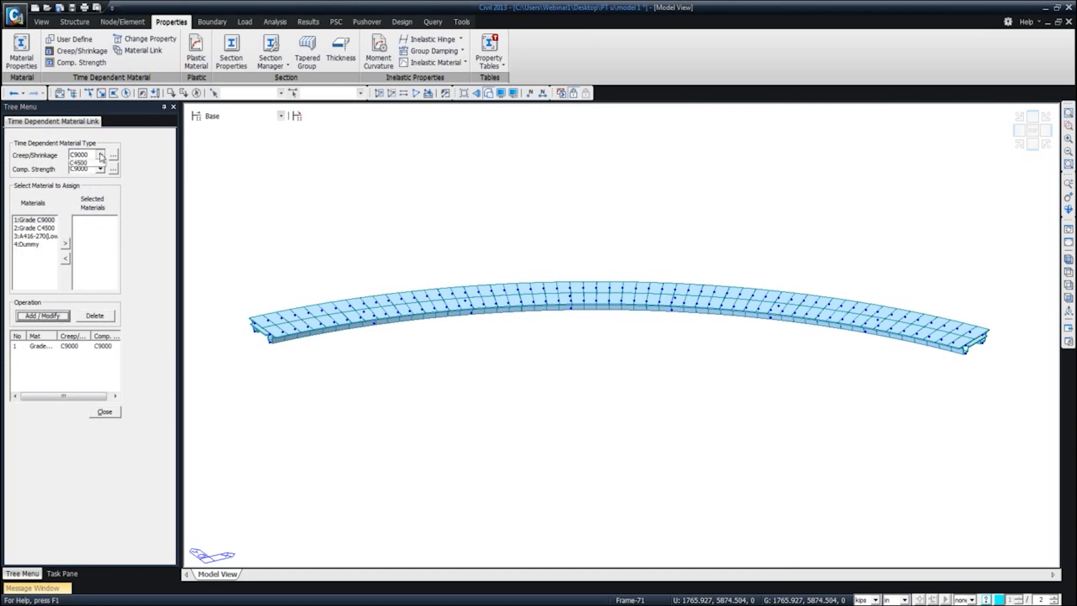
click(83, 163)
click(99, 169)
click(83, 193)
click(34, 228)
click(65, 243)
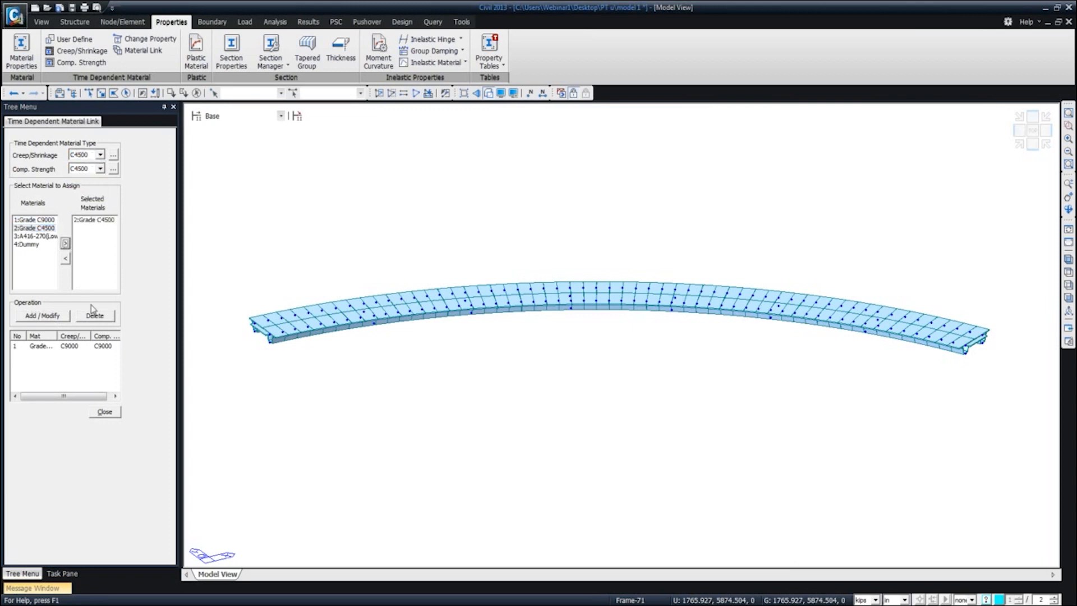
click(61, 315)
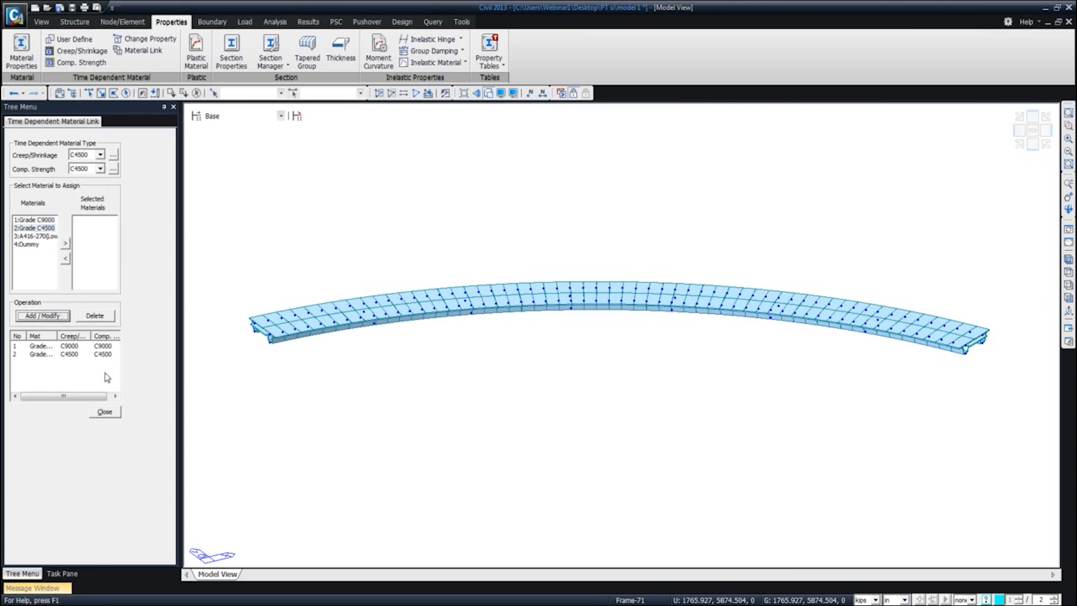
click(104, 413)
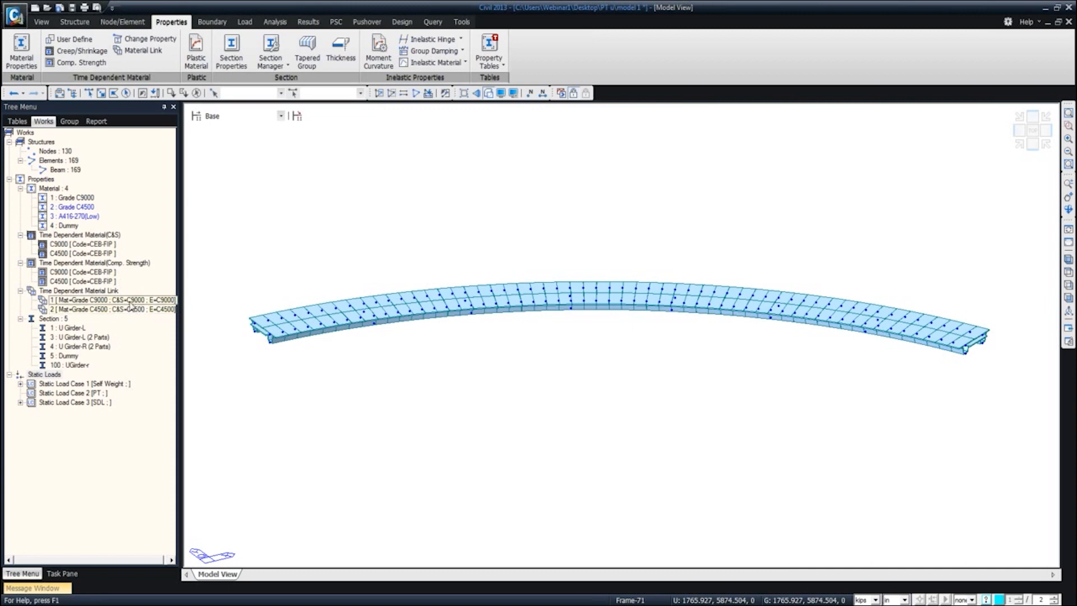
Switch to the Civil window holding the Sample model and load the model 2 file into it.
click(162, 603)
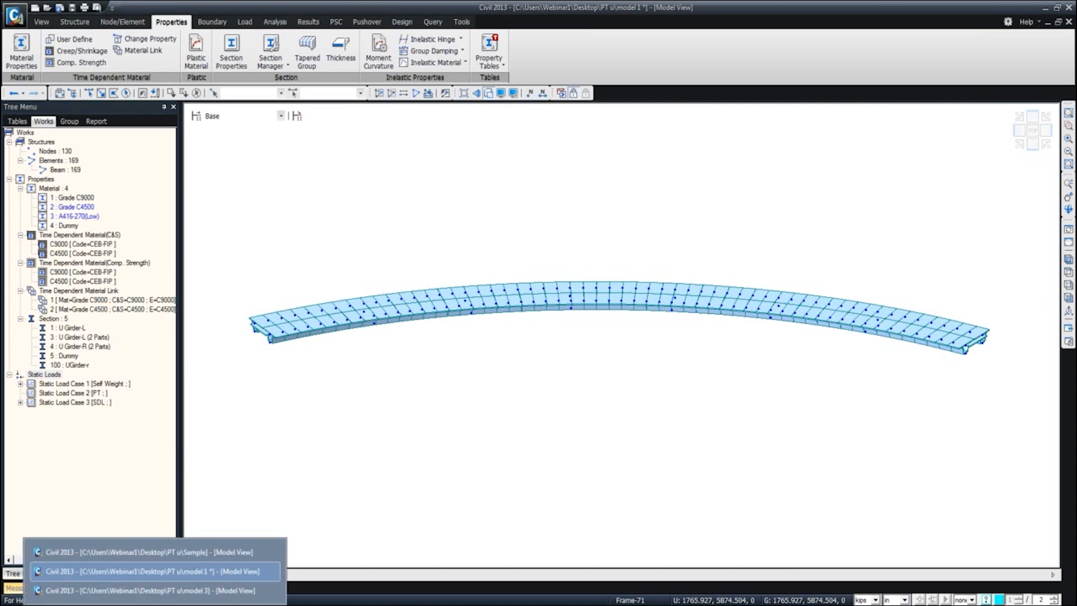
click(231, 571)
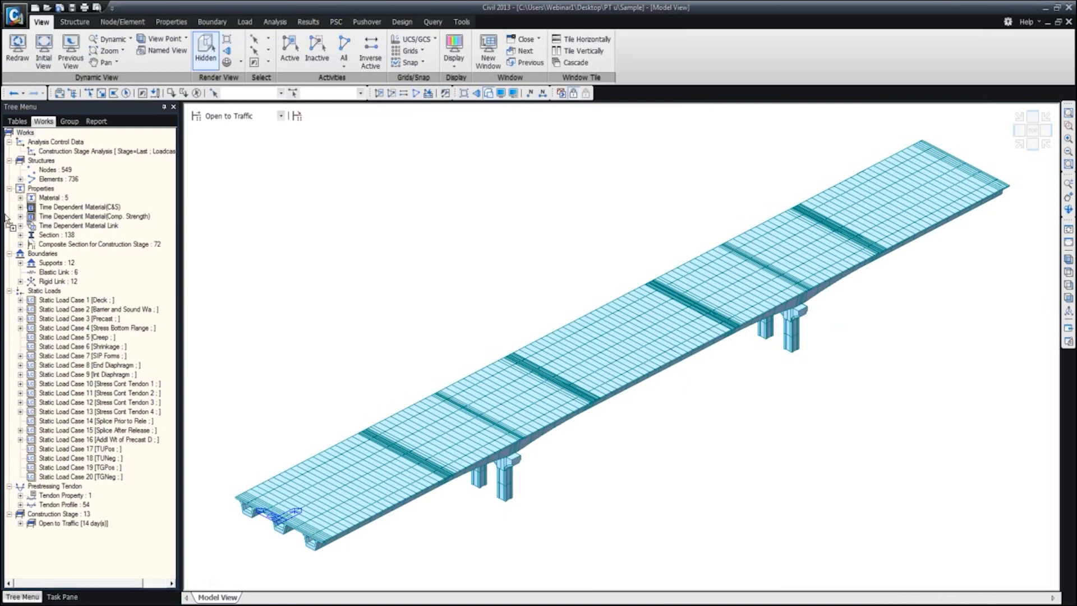
drag(5, 215, 381, 271)
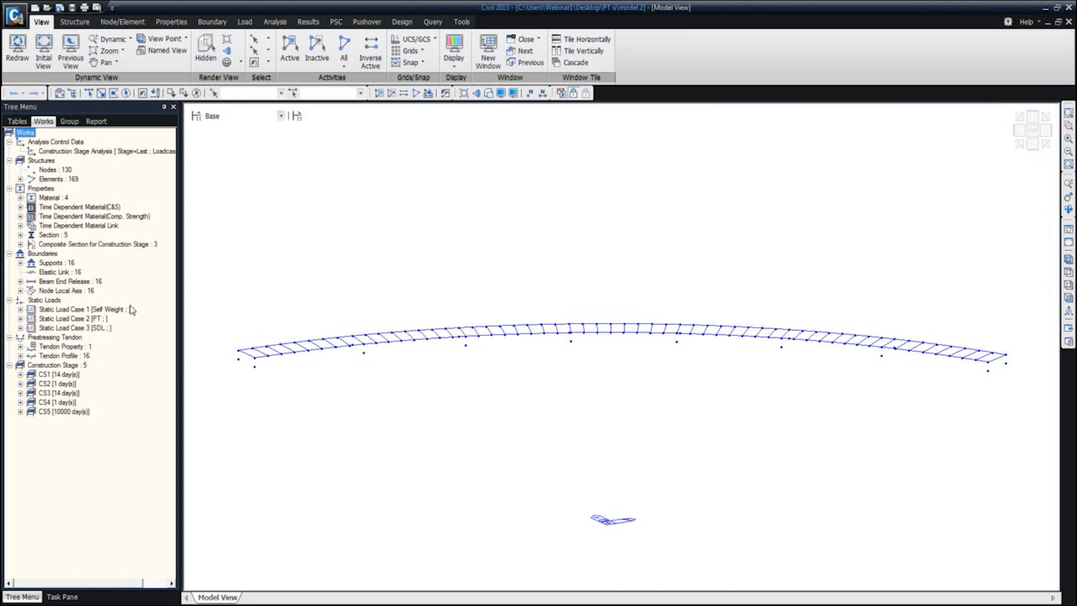
Examine the Web tendon property and its tendon type options, close it without changes and list the tendon profiles.
click(20, 347)
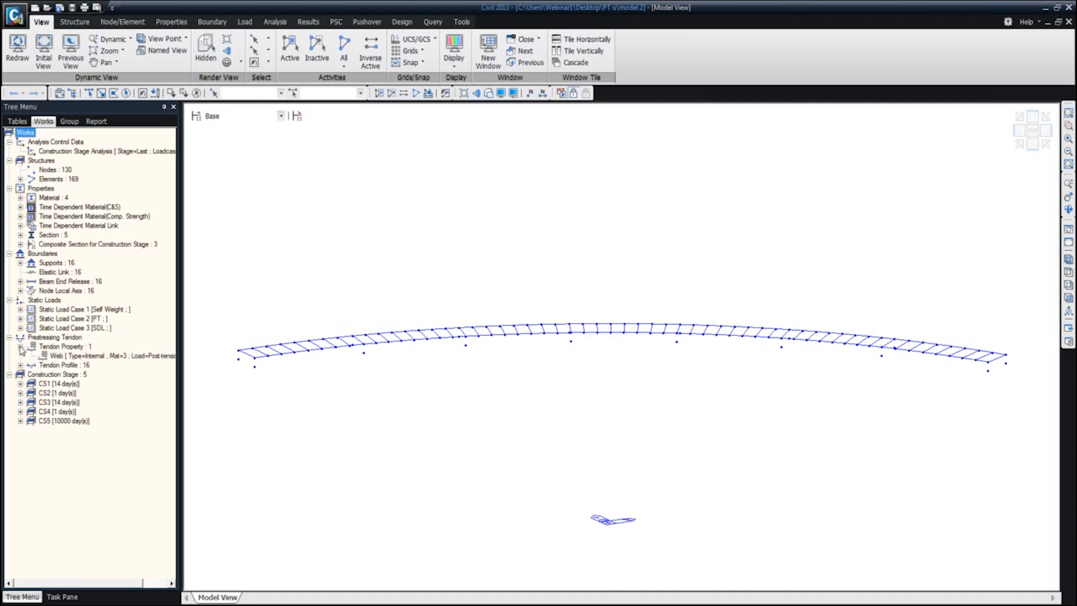
double_click(56, 356)
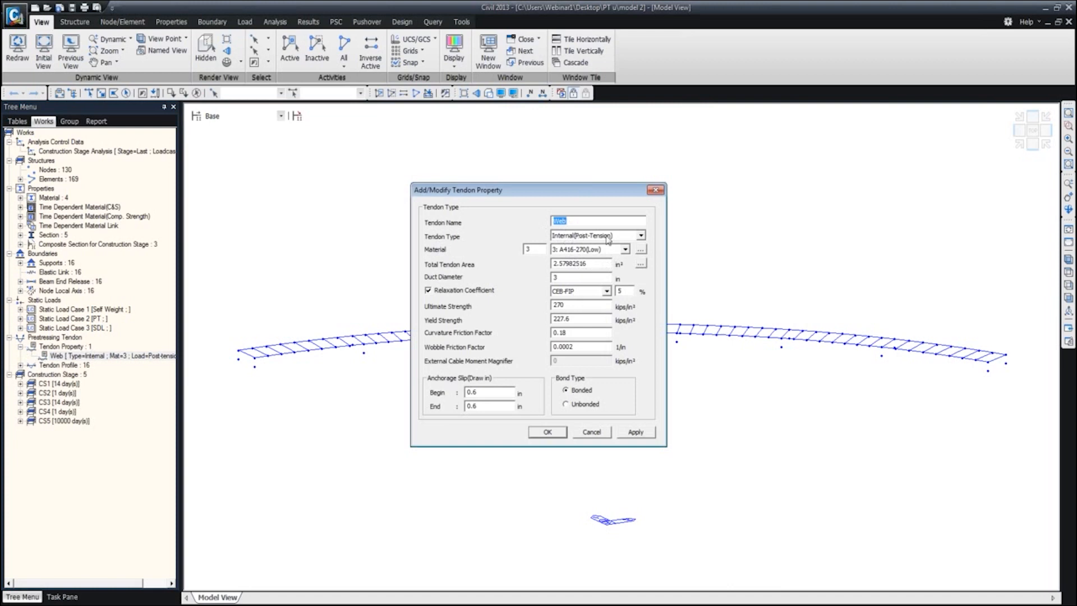
click(641, 235)
click(643, 238)
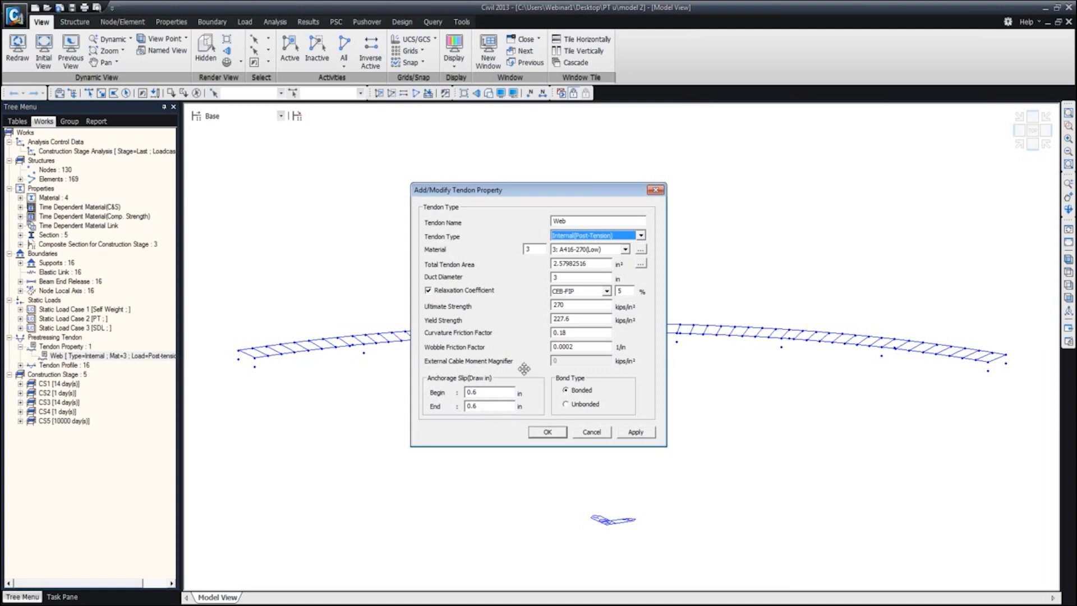
click(656, 191)
click(43, 368)
double_click(44, 368)
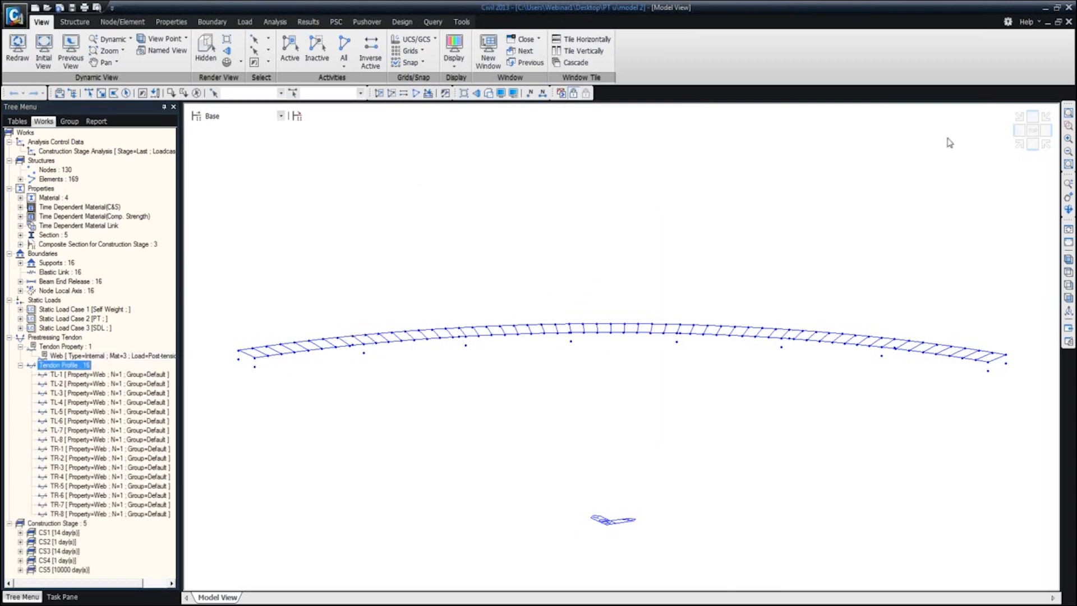
Select the inner girder line with a polygon in plan, activate only that line and show it in isometric view.
click(1033, 132)
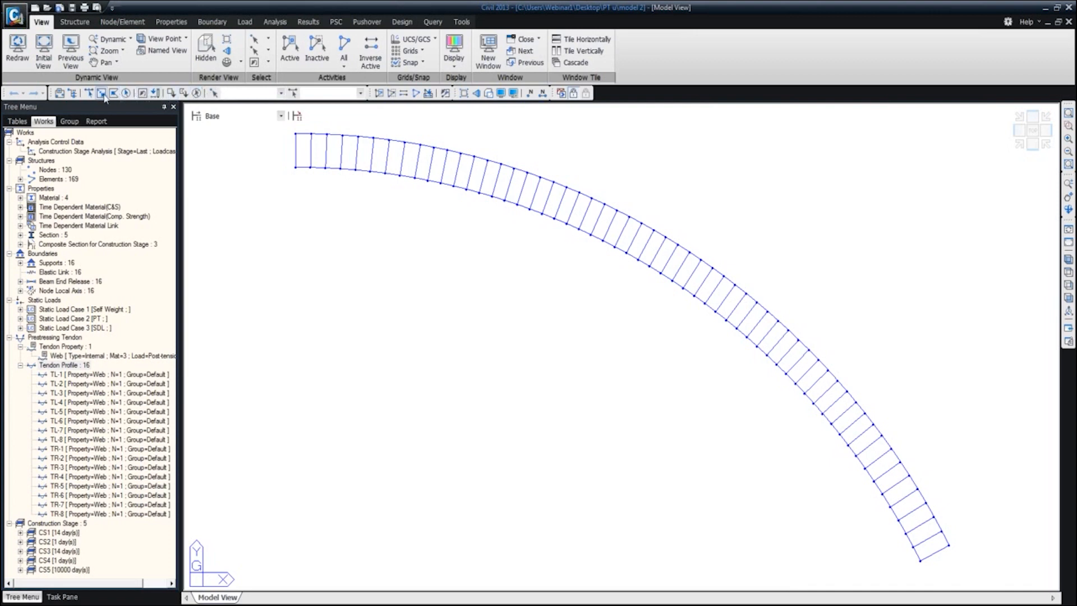
click(272, 153)
click(412, 167)
click(563, 208)
click(705, 288)
click(820, 381)
click(948, 588)
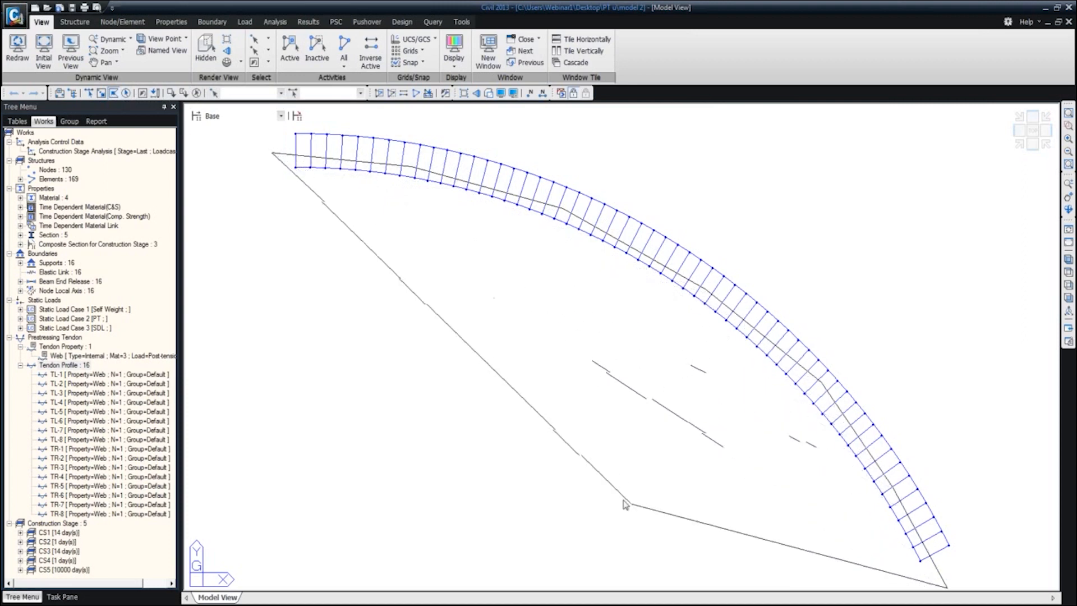
double_click(471, 371)
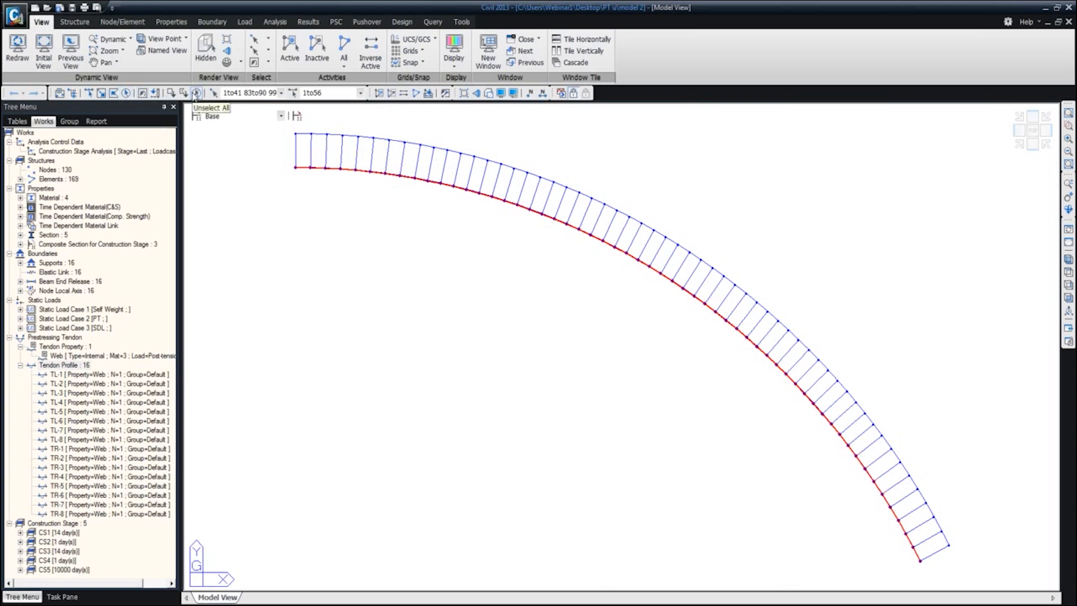
click(290, 50)
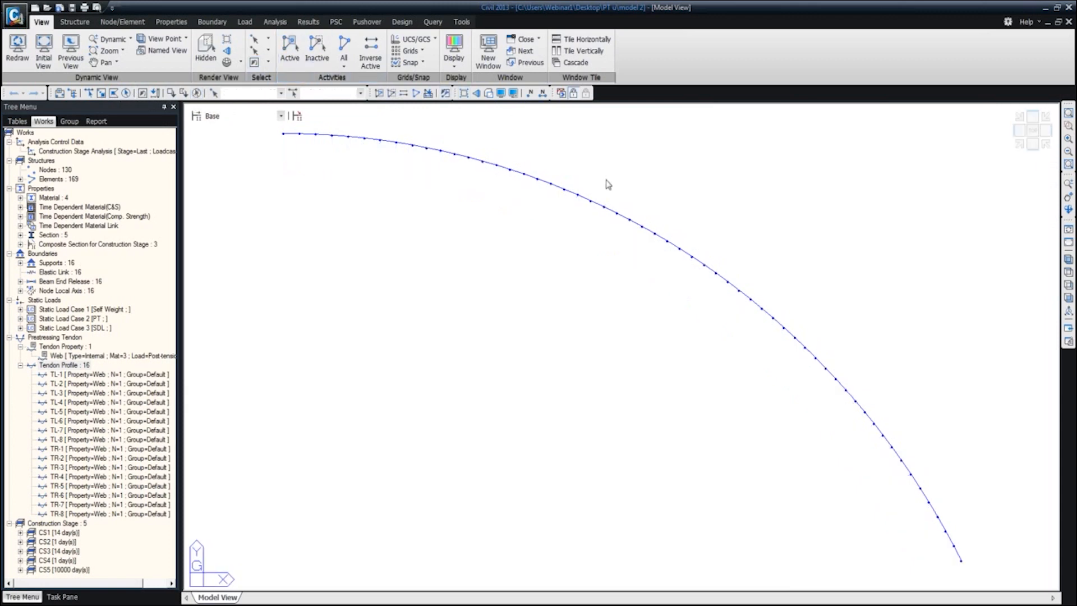
click(1020, 145)
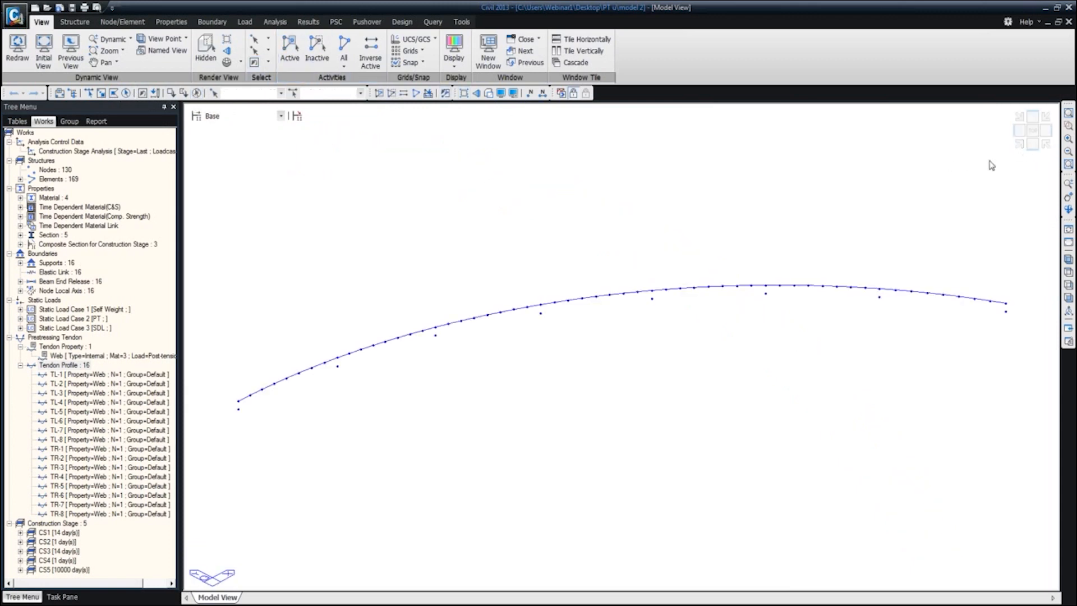
Render the active girder line with hidden surfaces and display all its tendon profiles.
click(207, 51)
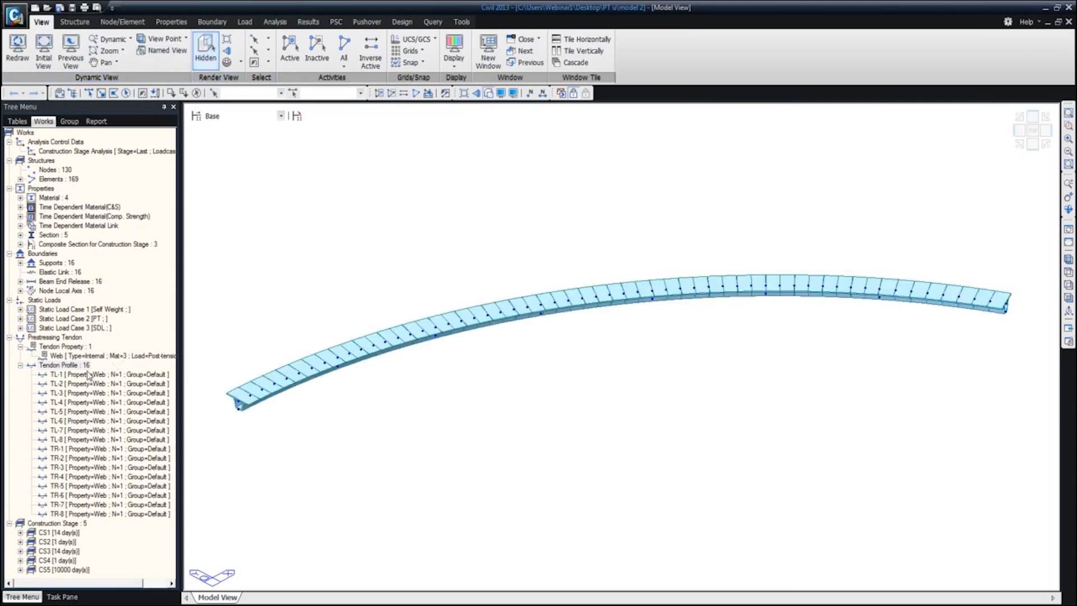
right_click(59, 365)
click(112, 371)
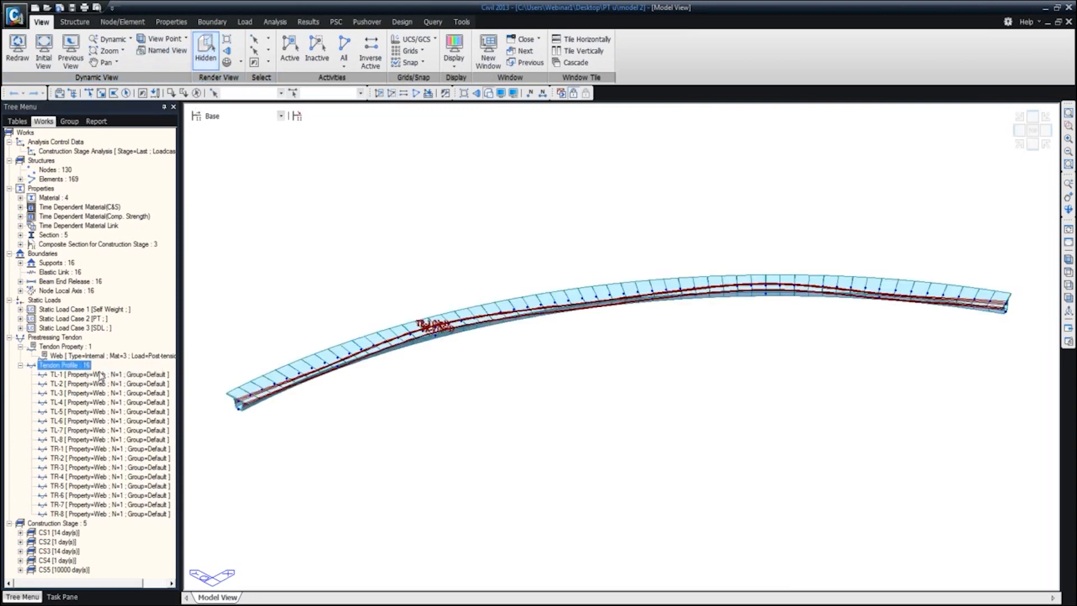
Examine the tendon layout at the girder's near end up close and along its full length in front view.
middle_drag(297, 400, 414, 346)
scroll(365, 364, up, 1)
scroll(365, 364, up, 8)
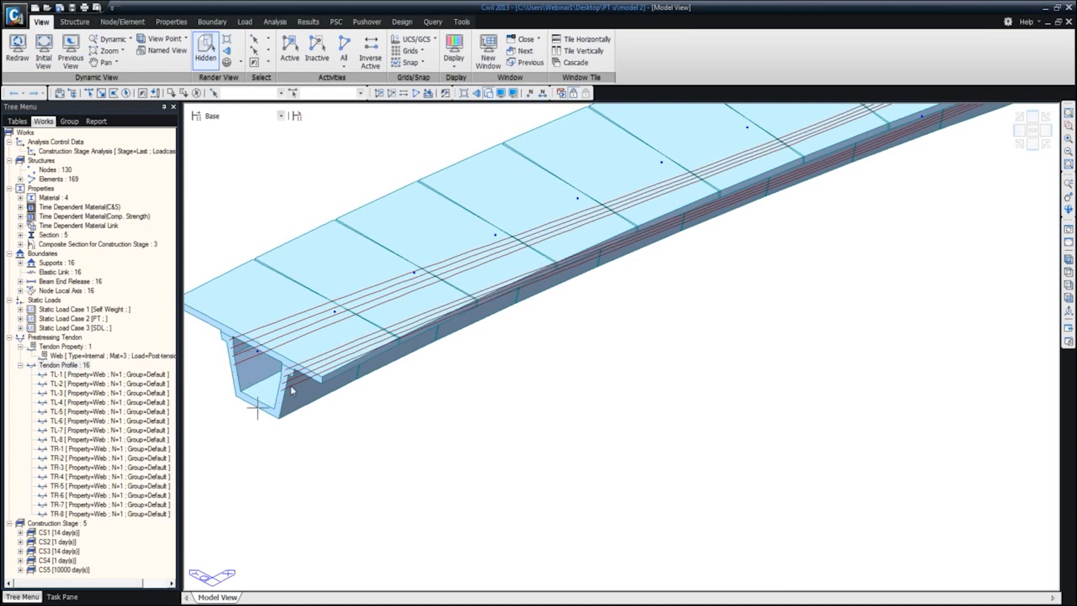
ctrl+middle_drag(292, 388, 464, 335)
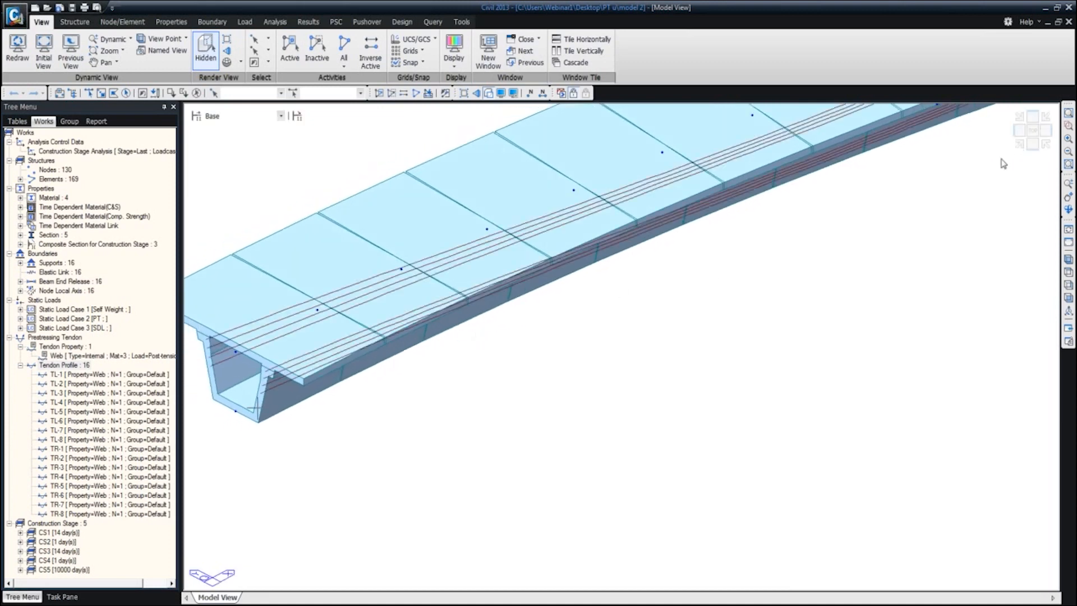
click(1033, 143)
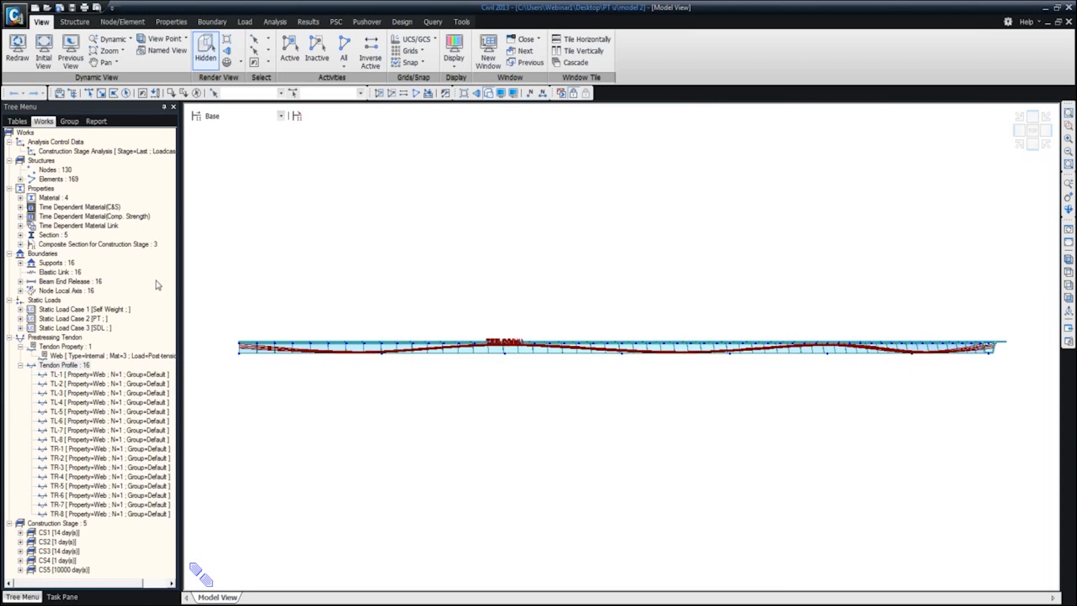
Hide the tendon profiles and reactivate the whole bridge model in isometric view.
right_click(77, 366)
click(98, 394)
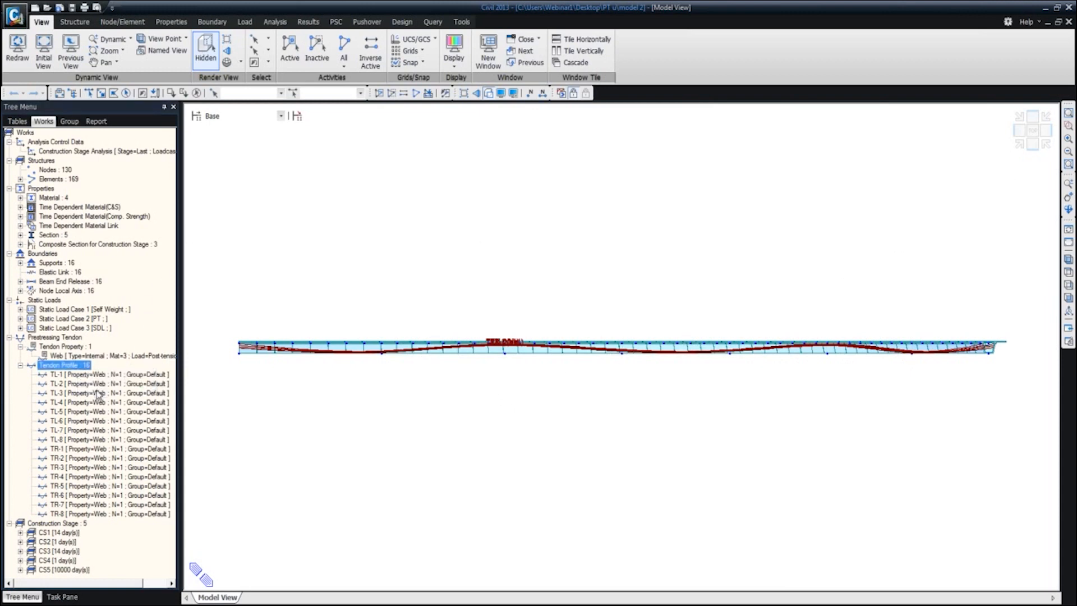
click(344, 48)
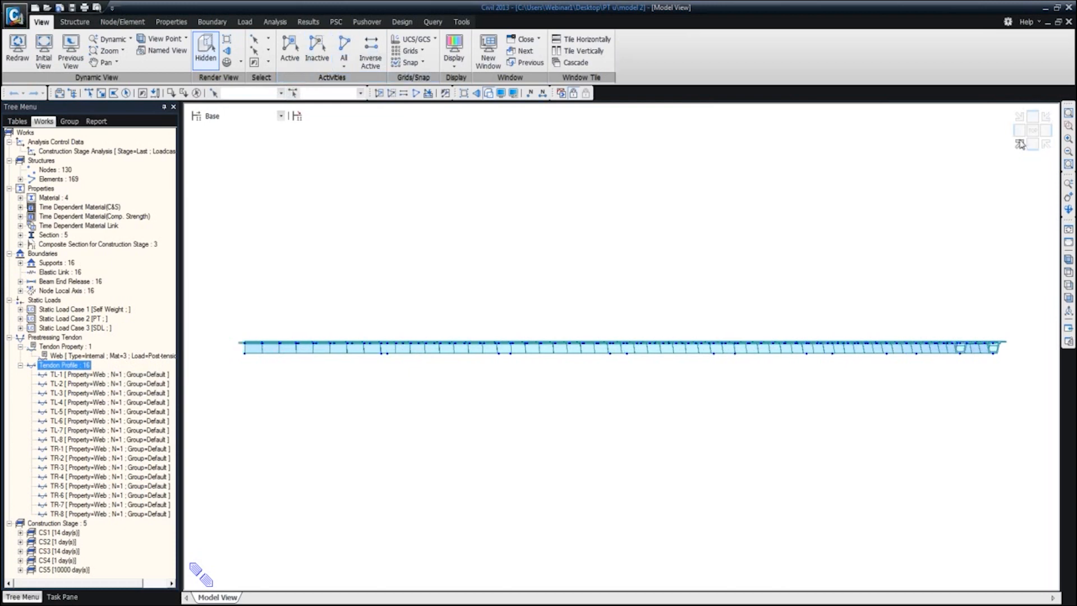
click(1019, 147)
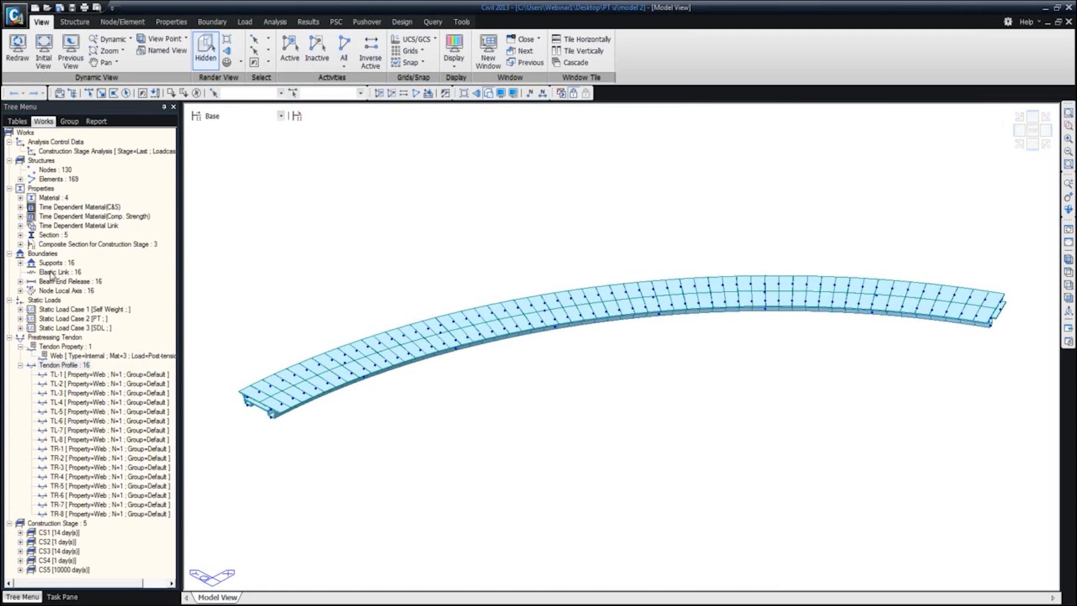
List the beam end releases and examine which girder elements are assigned to Type 1 and Type 2.
click(21, 281)
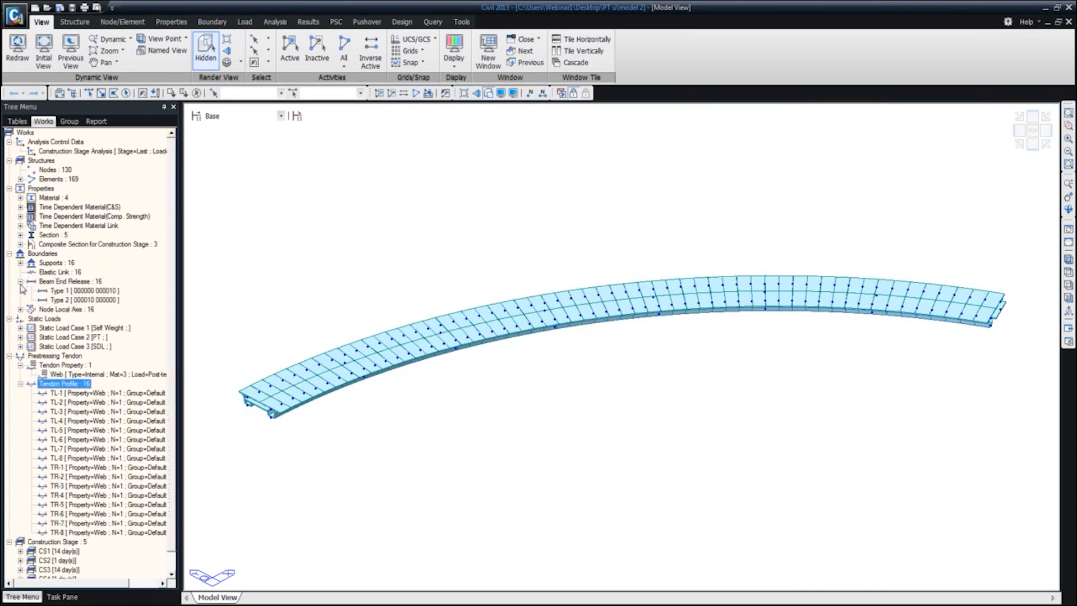
click(71, 292)
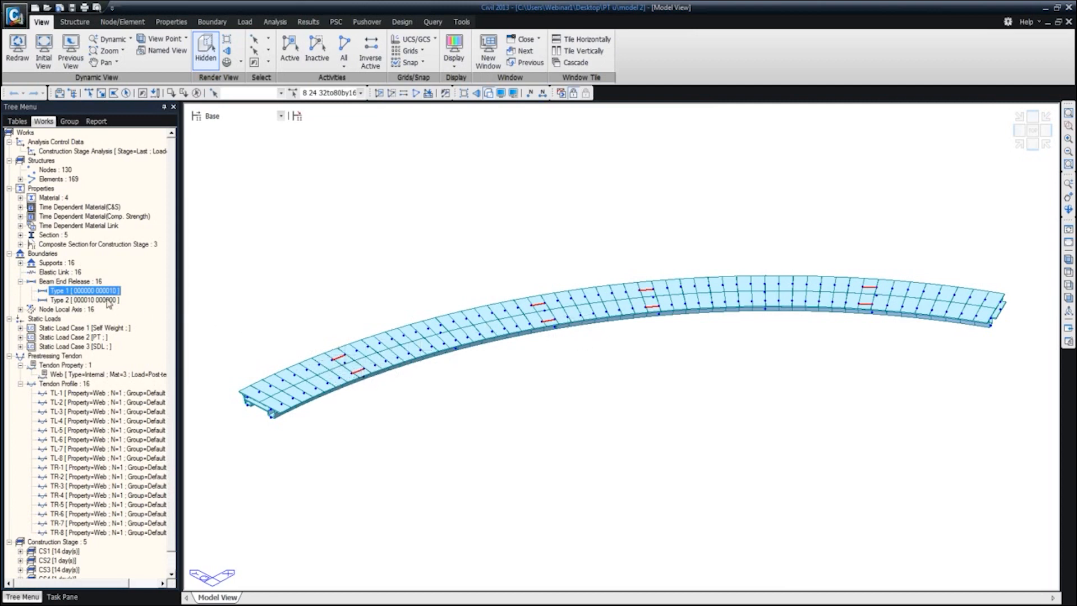
click(109, 302)
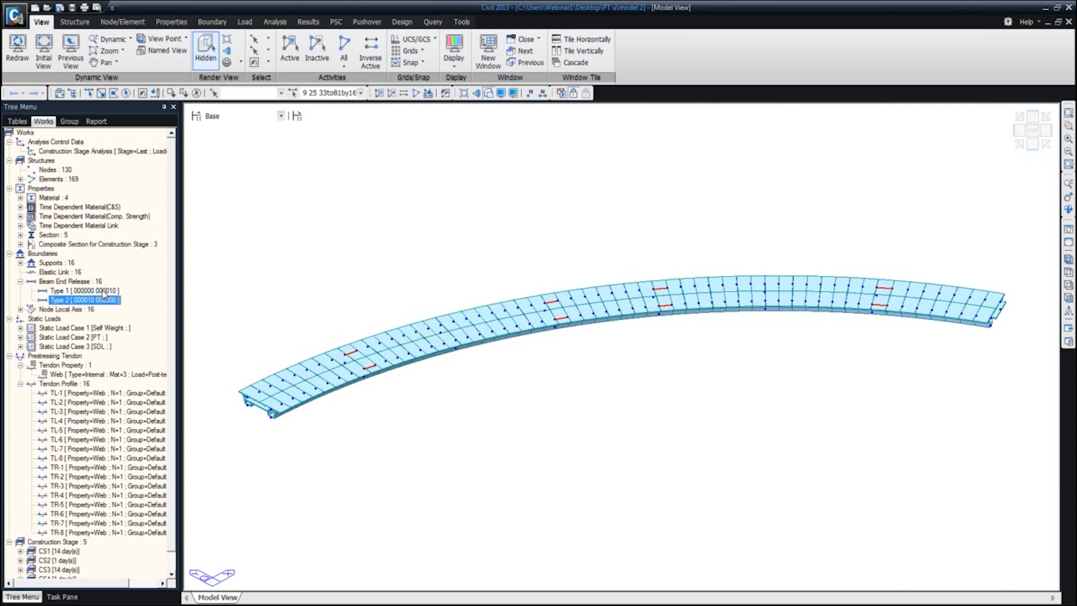
middle_drag(365, 365, 383, 356)
scroll(383, 356, down, 1)
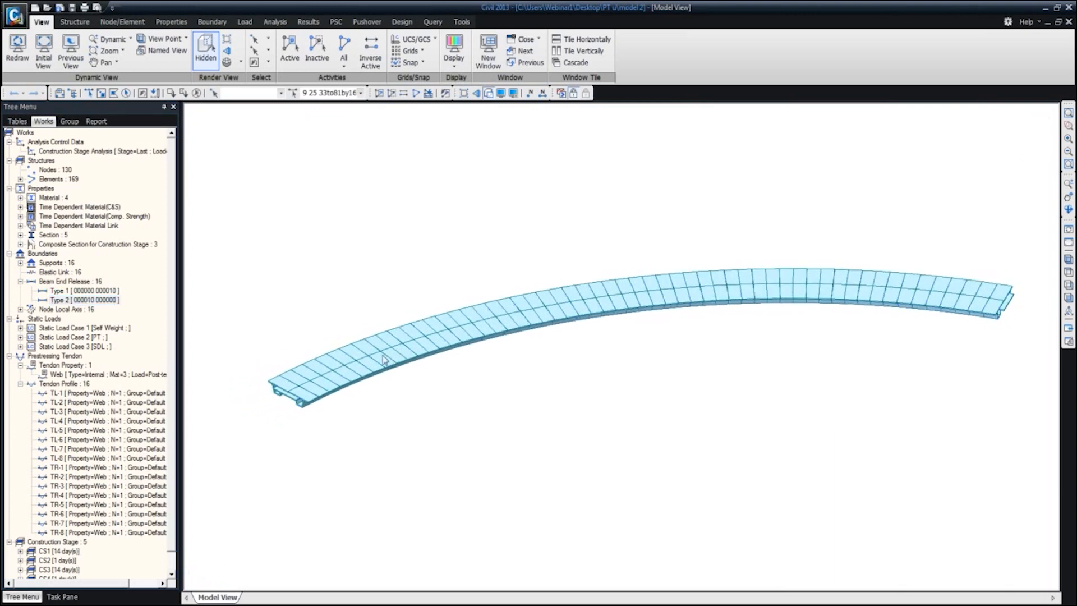
scroll(384, 360, up, 5)
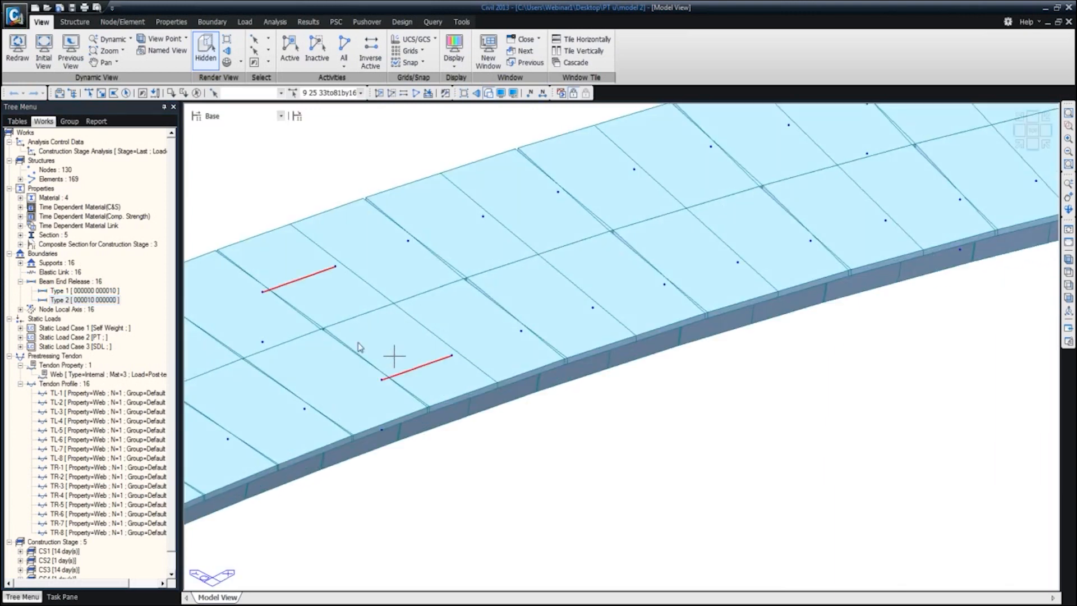
scroll(301, 345, down, 1)
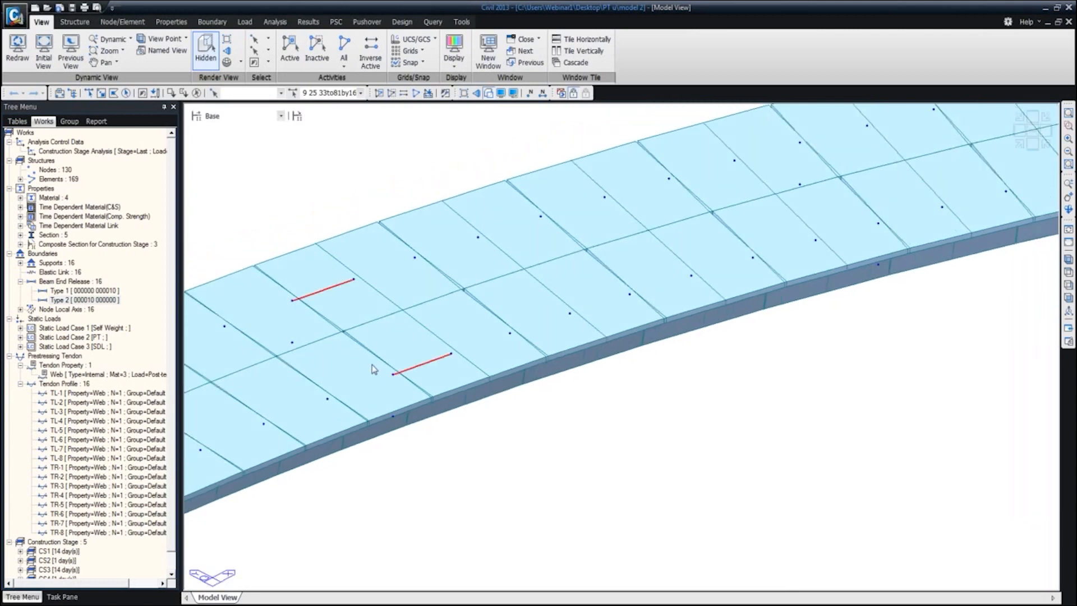
scroll(384, 373, down, 1)
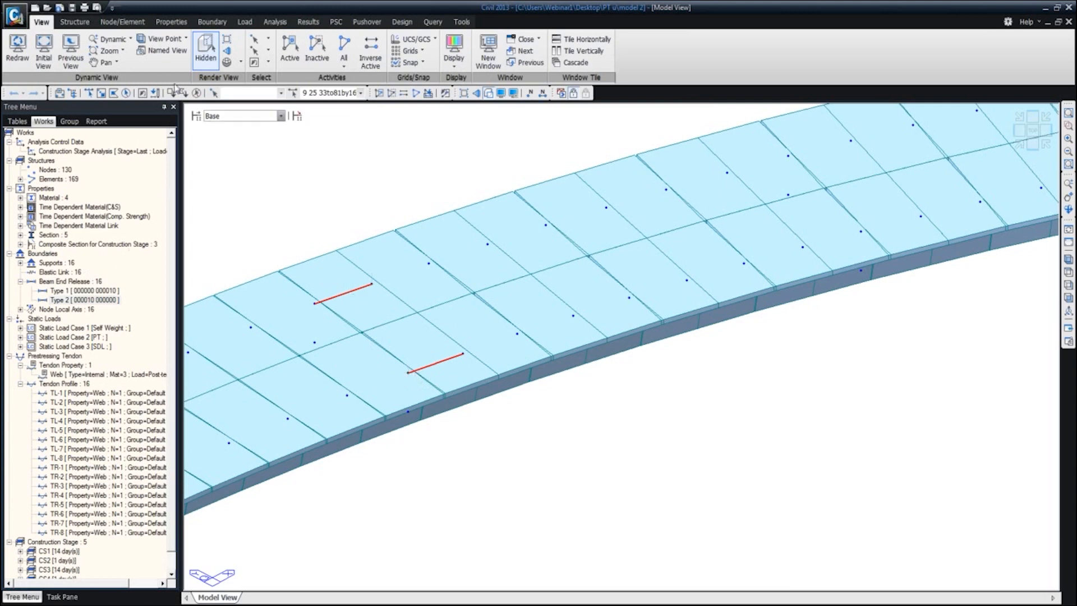
Review the Beam End Release settings without applying anything, recheck the two release types and collapse their list.
click(213, 23)
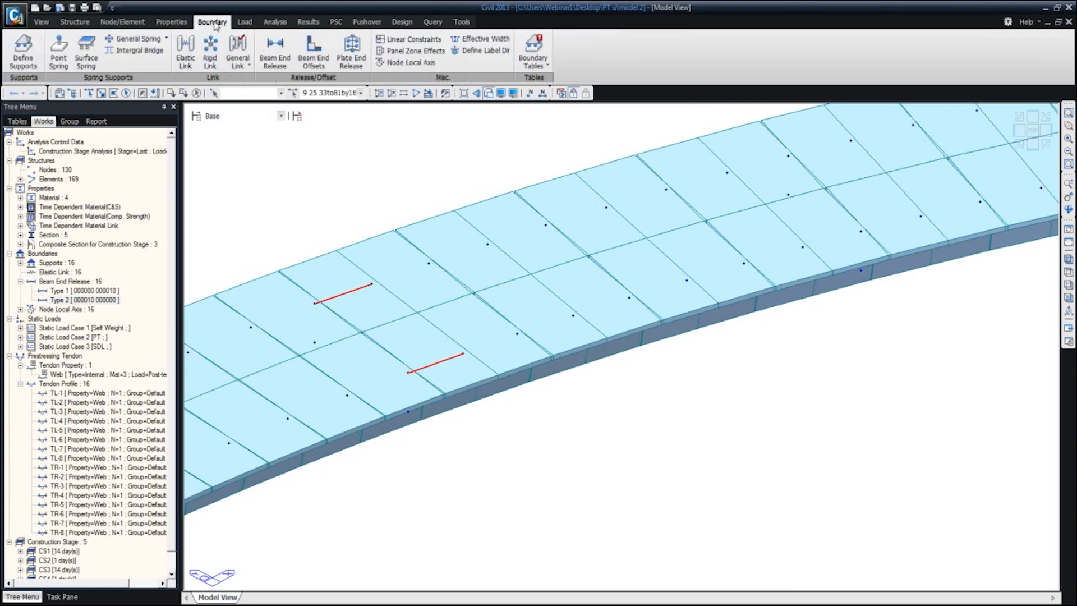
click(275, 51)
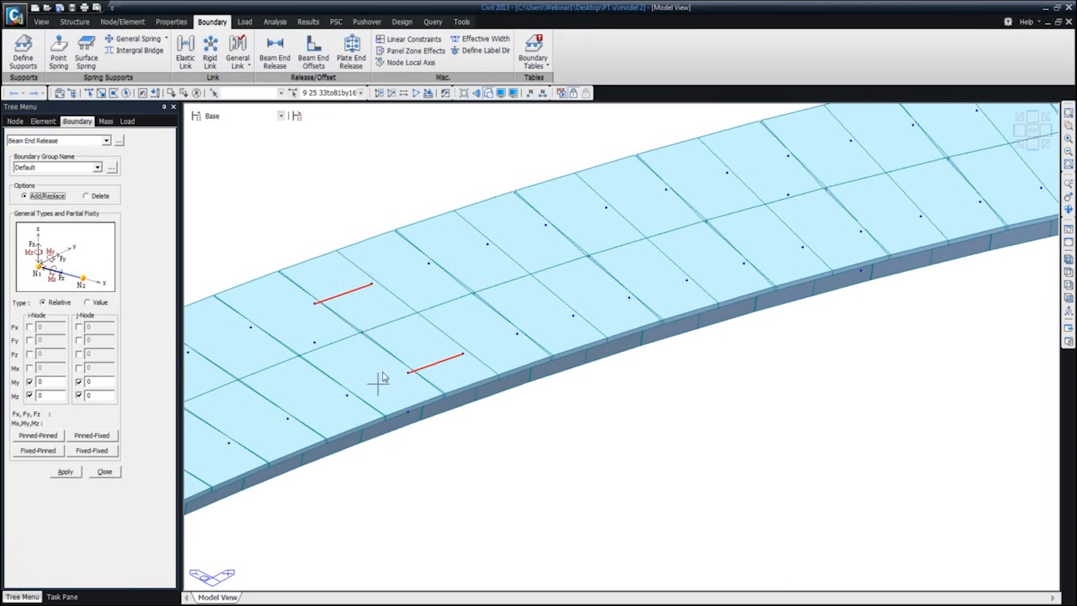
click(105, 472)
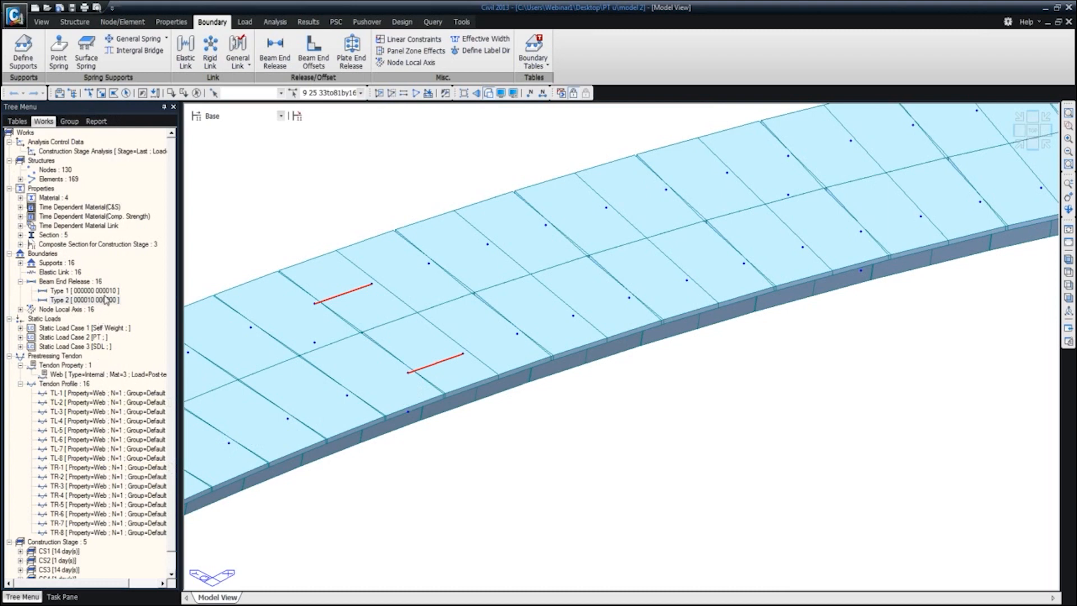
click(114, 294)
click(114, 300)
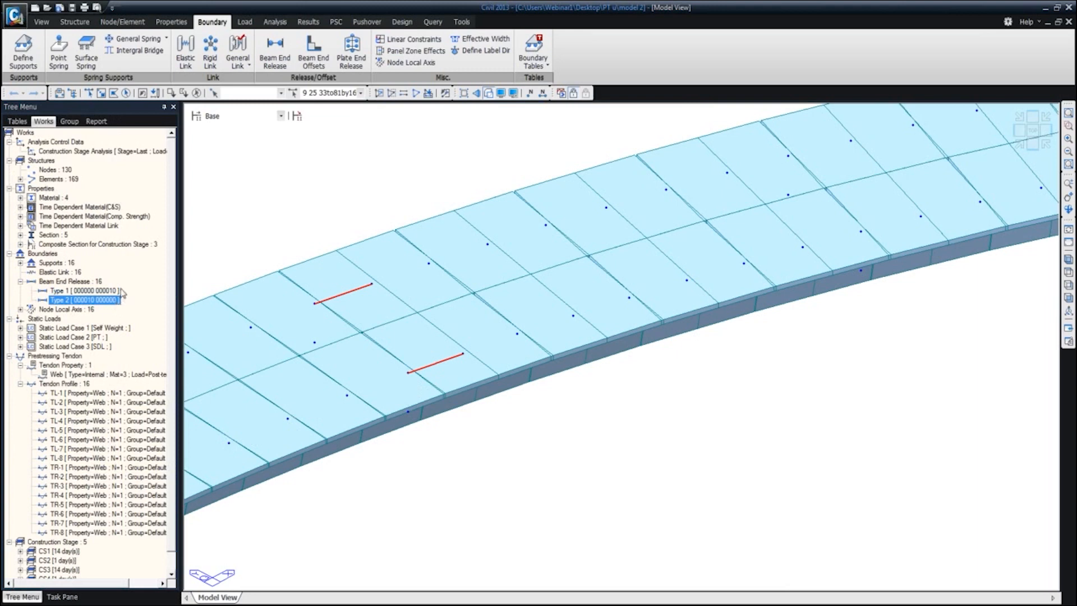
click(20, 281)
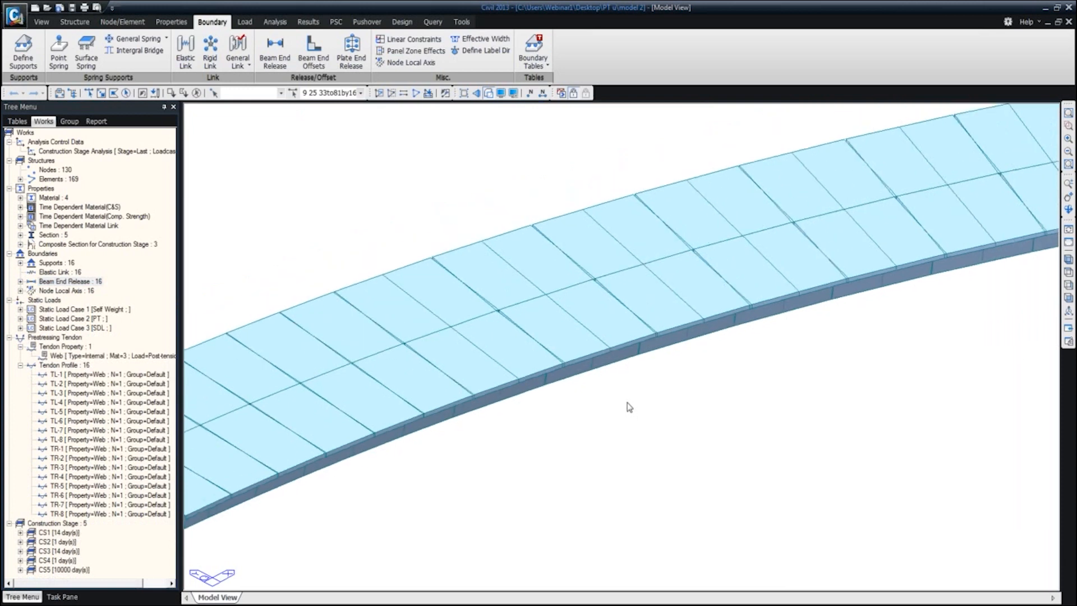
List the support types and display the Type 1 [011101] supports on the model.
scroll(617, 408, down, 5)
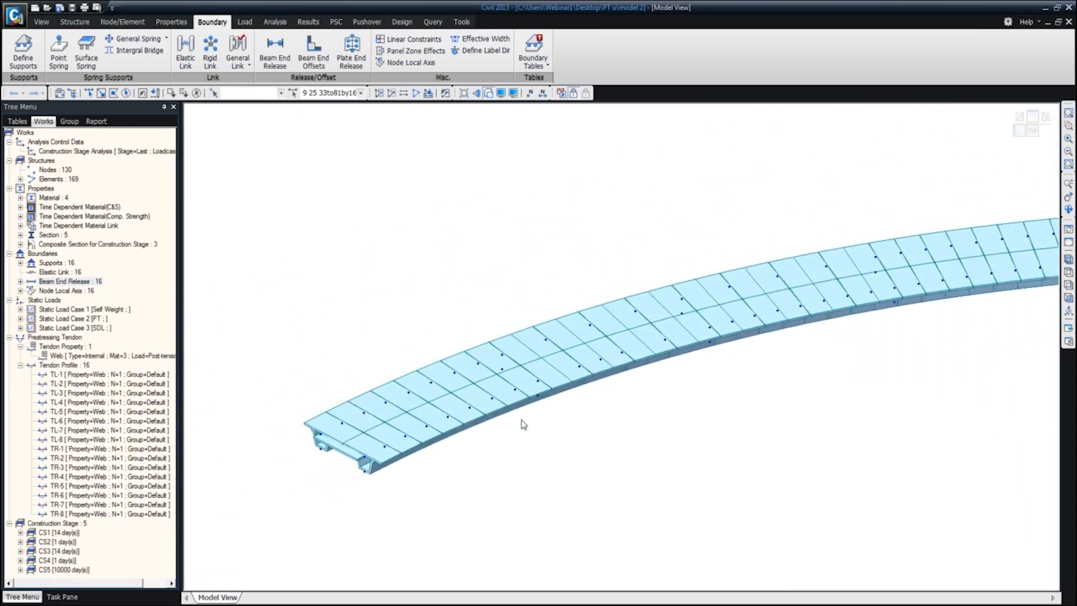
middle_drag(837, 373, 723, 381)
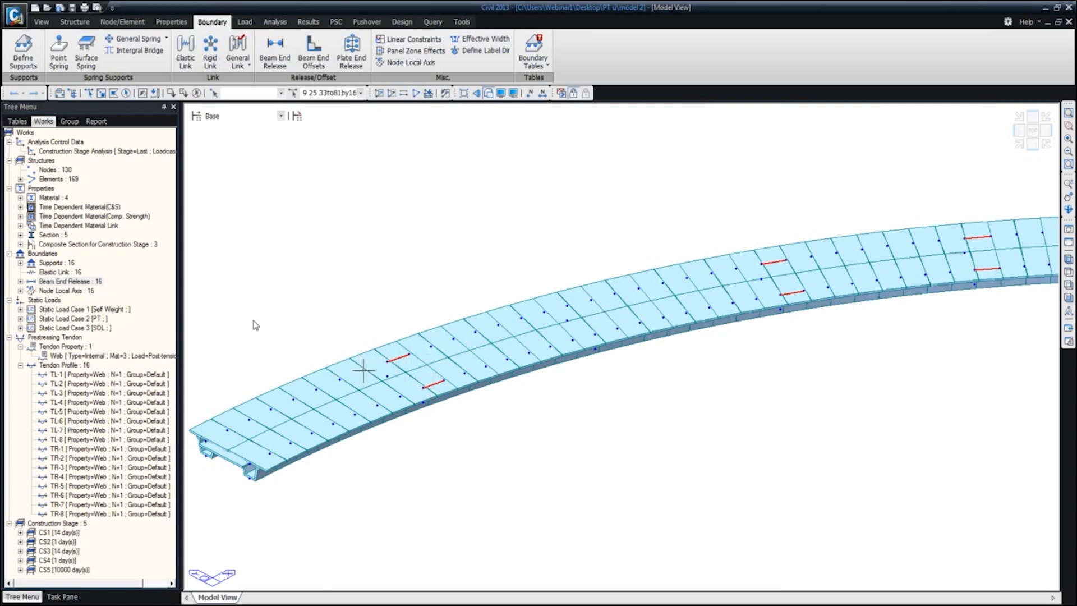
right_click(59, 264)
double_click(54, 265)
right_click(56, 272)
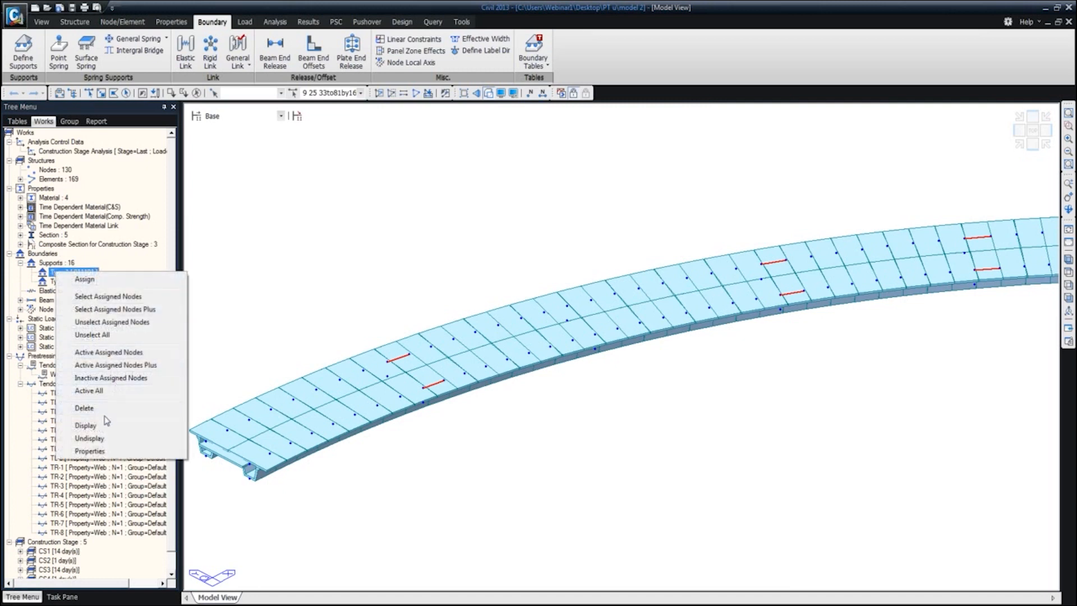
click(105, 425)
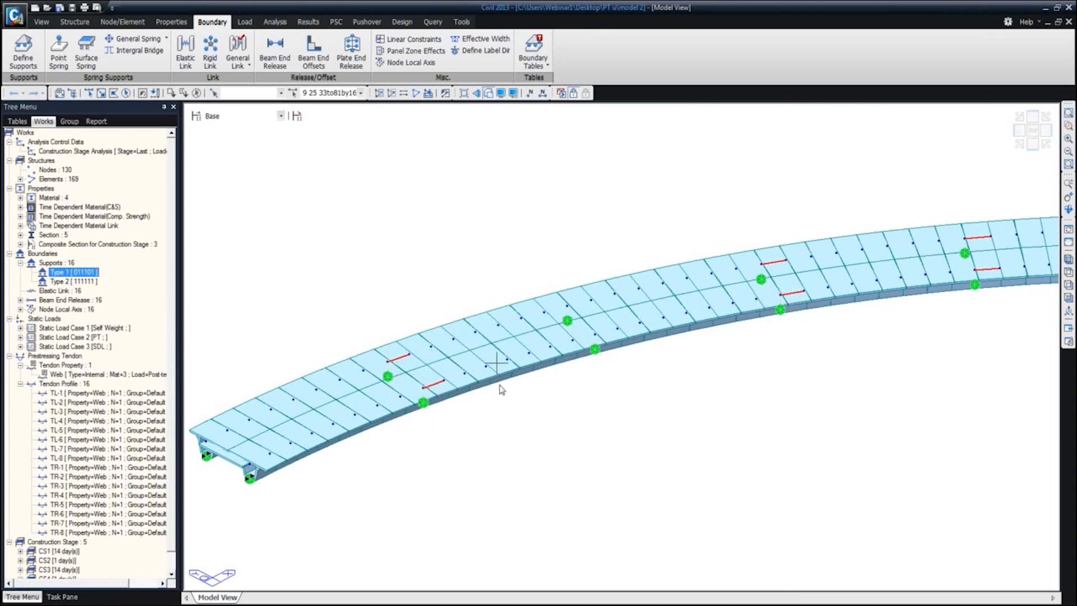
Examine the support locations along the bridge from the near abutment to the far end.
middle_drag(964, 319, 768, 357)
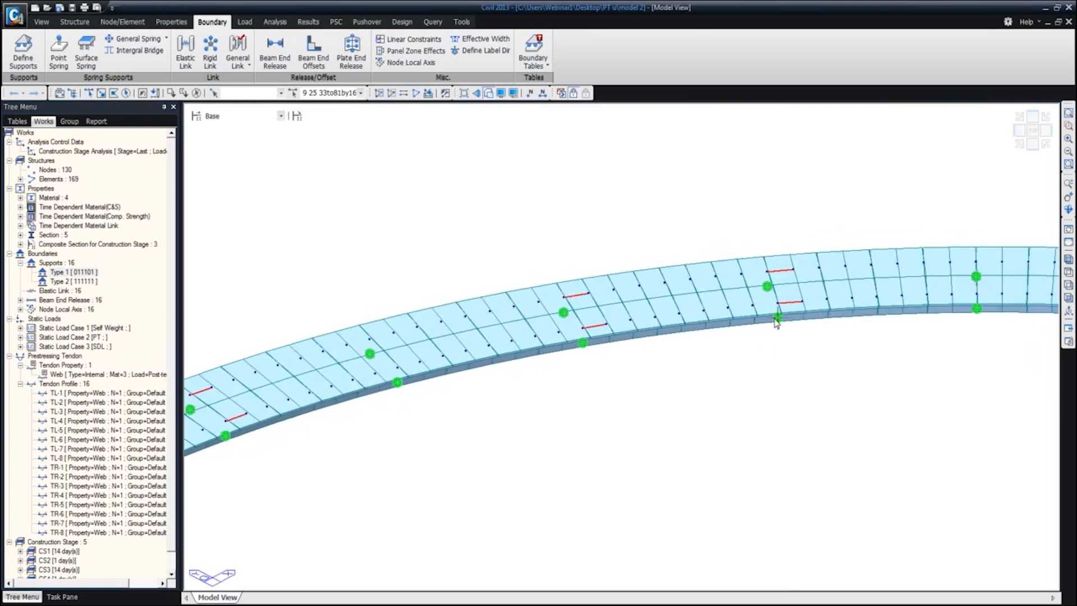
middle_drag(777, 351, 558, 337)
middle_drag(883, 393, 516, 312)
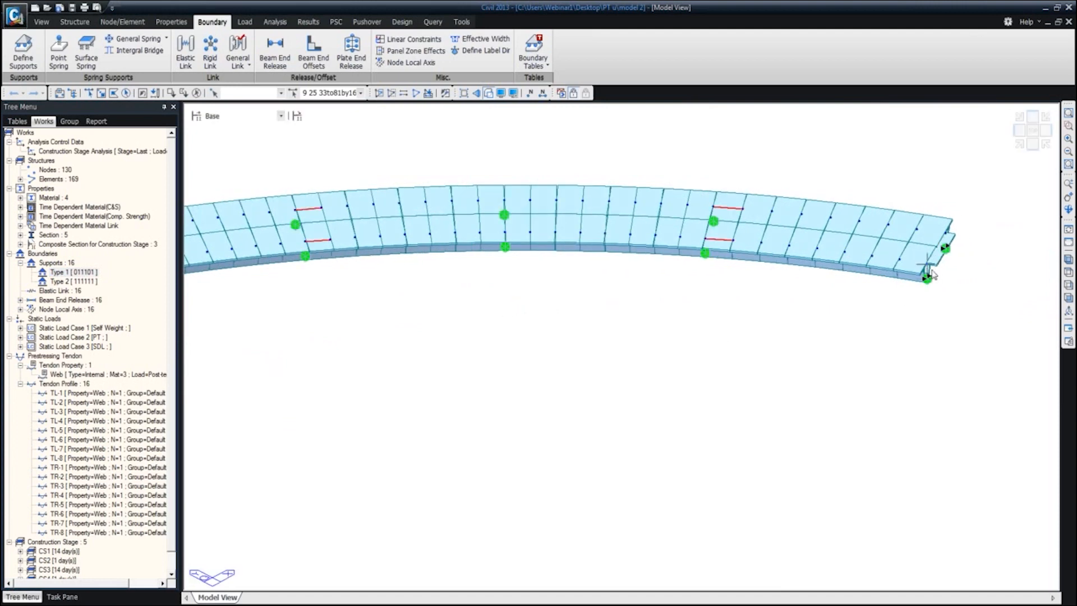
middle_drag(781, 296, 808, 313)
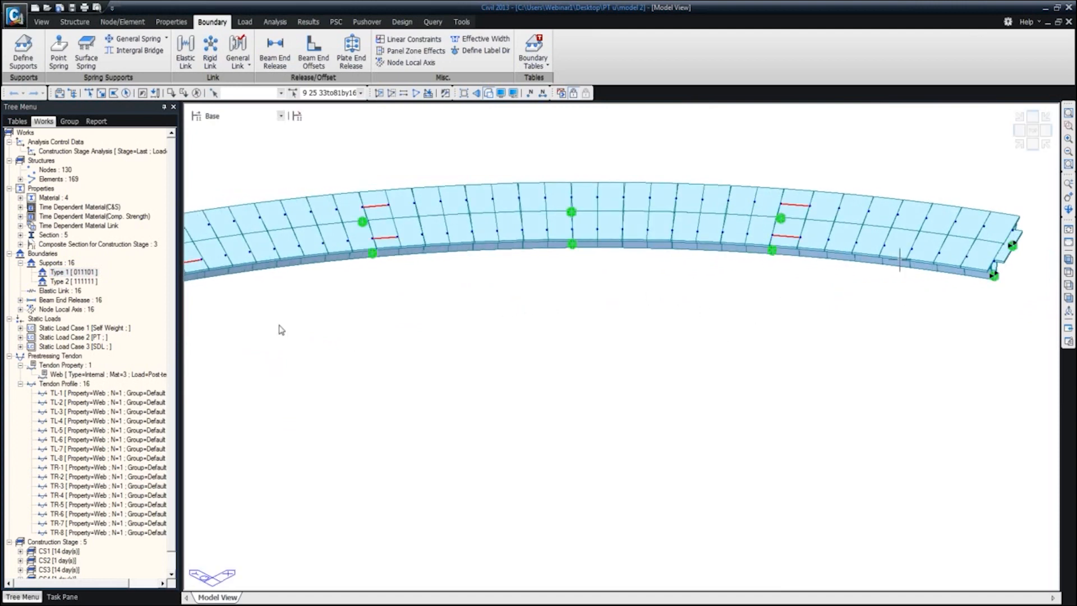
shift+middle_drag(356, 310, 372, 347)
ctrl+middle_drag(312, 349, 295, 351)
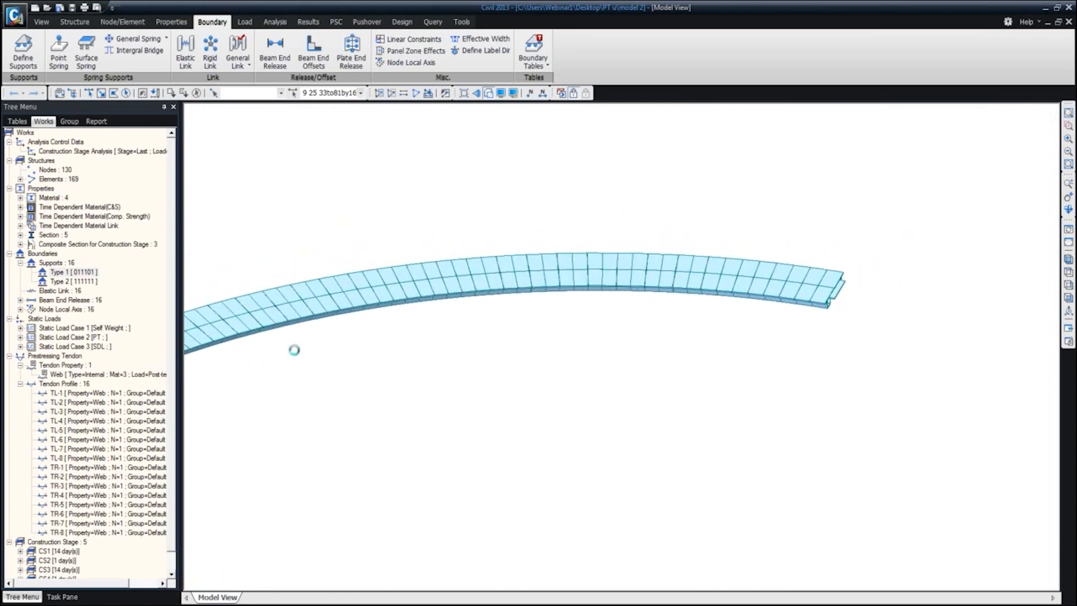
ctrl+middle_drag(298, 355, 419, 339)
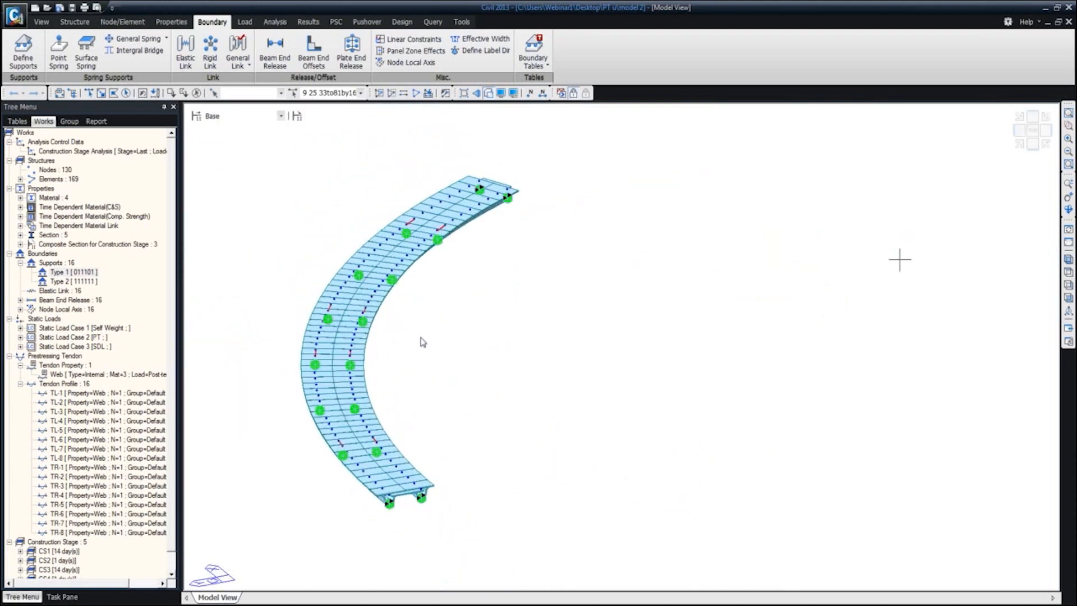
Return the bridge to isometric view and hide the Type 1 support symbols.
click(1020, 145)
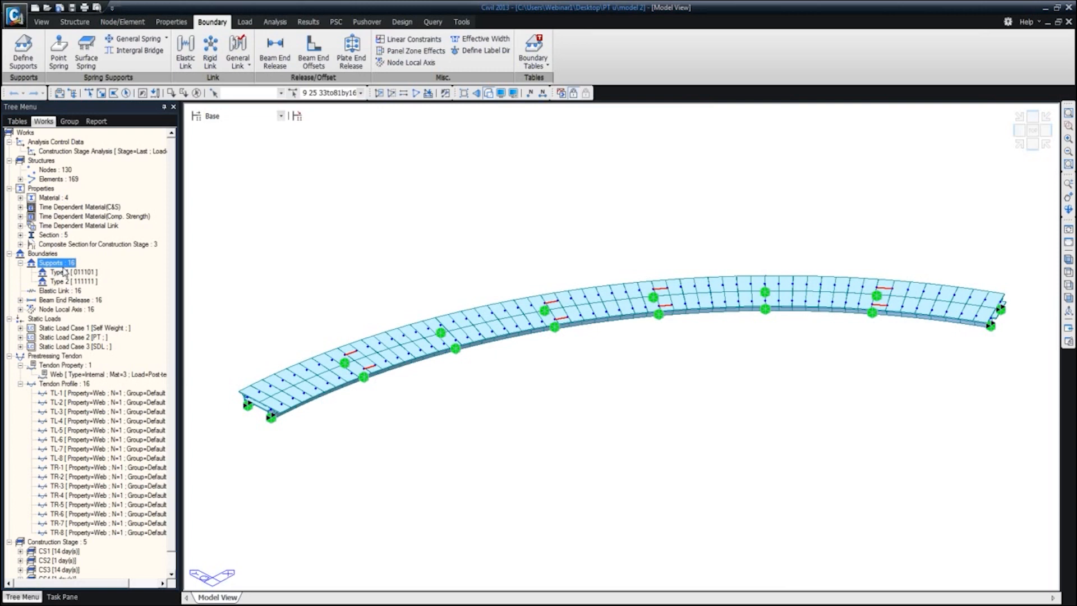
right_click(63, 271)
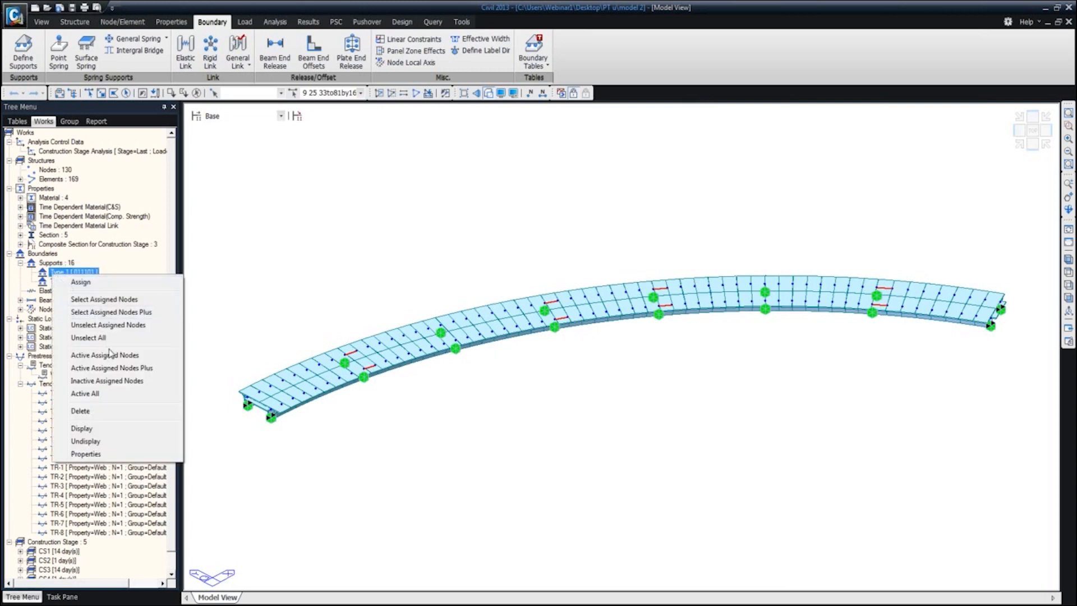
click(112, 441)
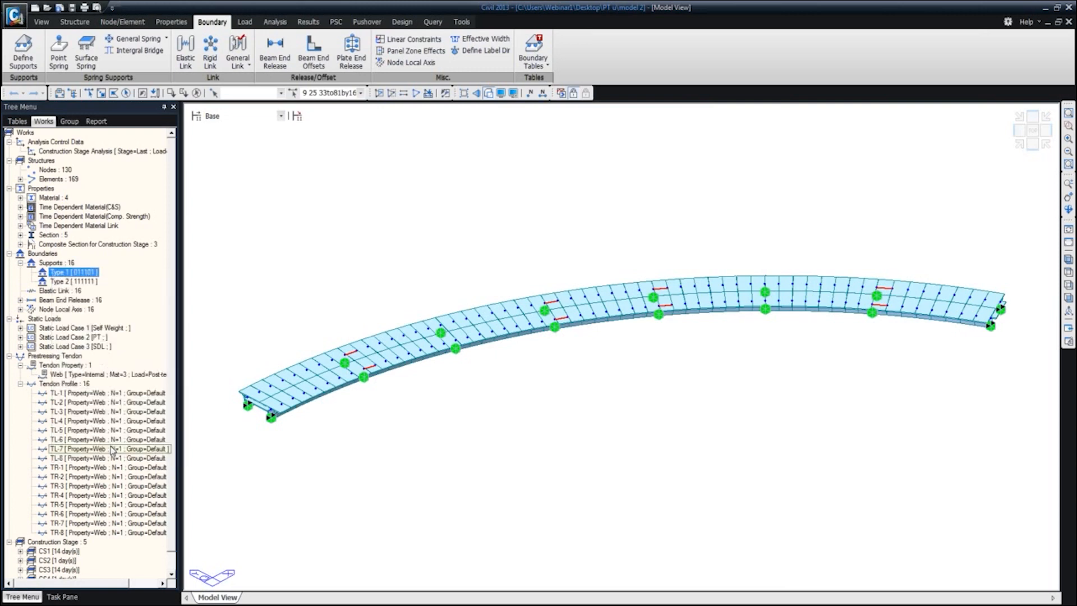
Open construction stage CS1 for composing and view its activated element groups and boundary groups.
click(245, 117)
click(197, 119)
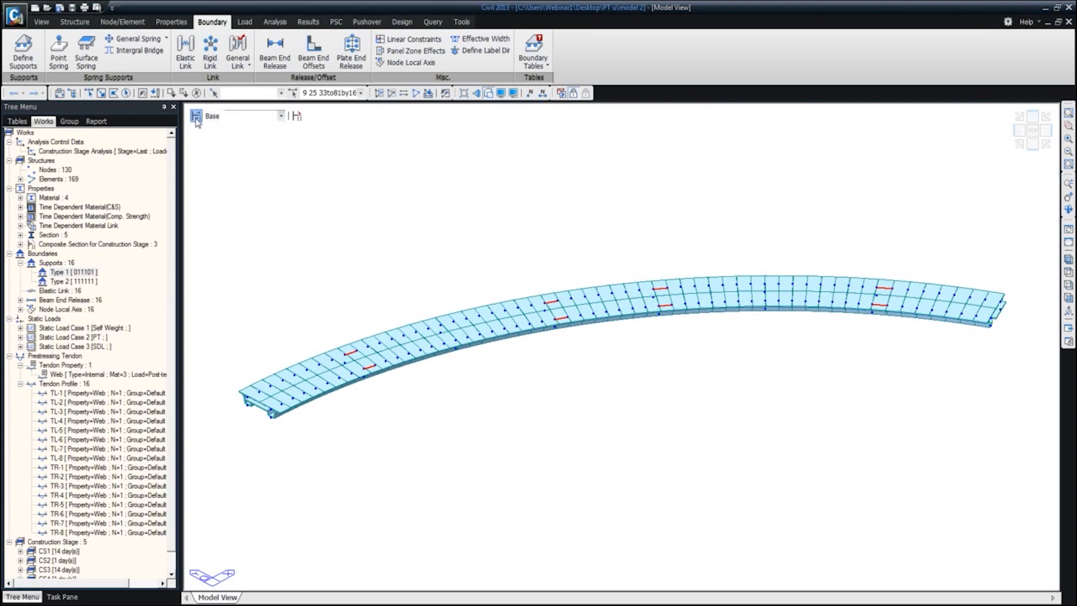
click(197, 119)
drag(460, 183, 446, 165)
double_click(435, 195)
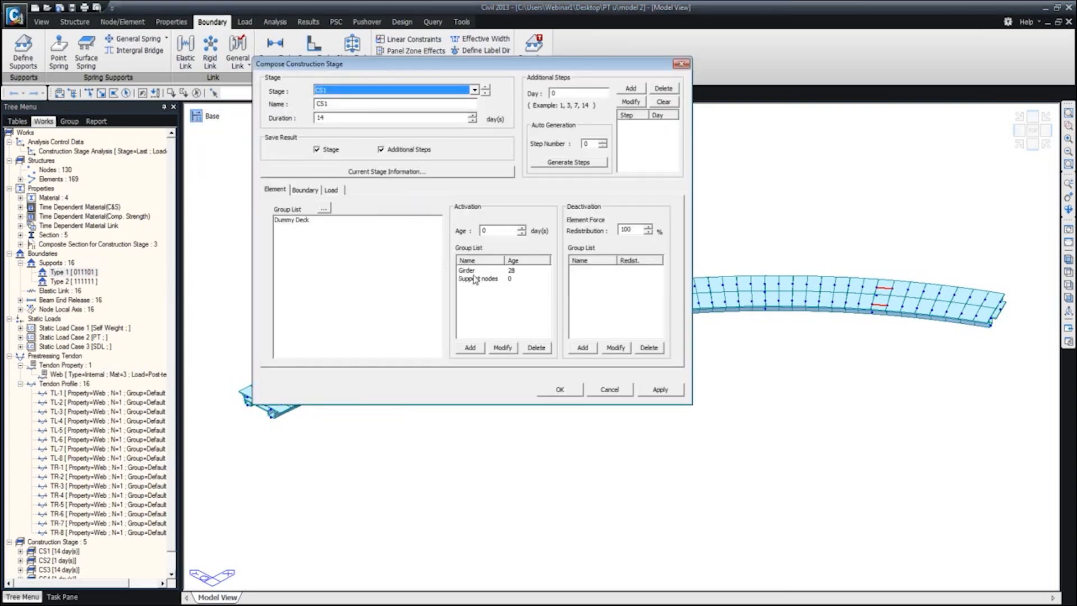
click(303, 191)
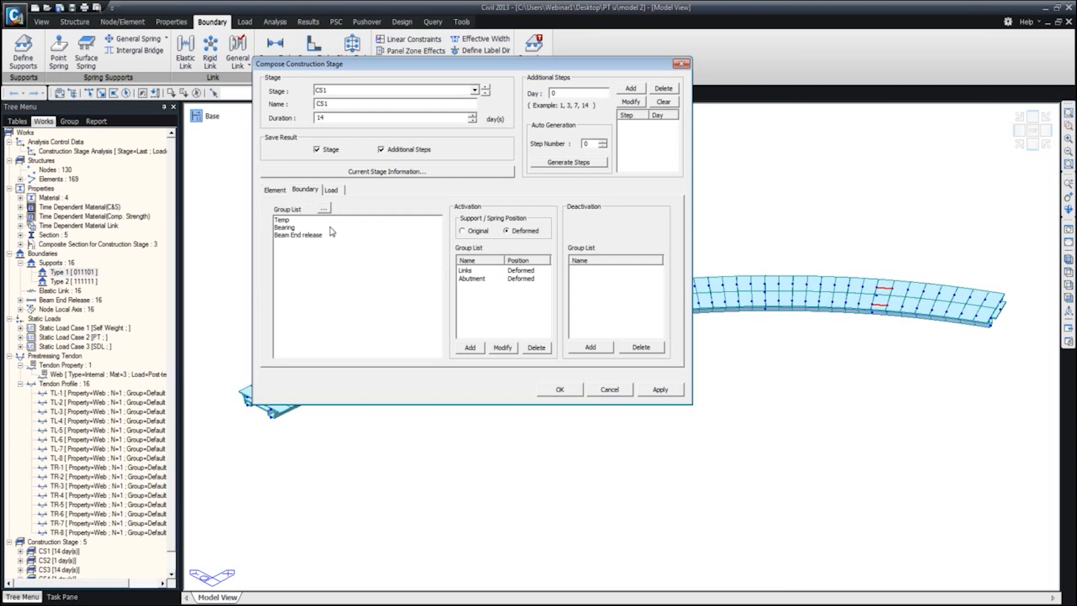
Try to activate the Temp, Bearing and Beam End release boundary groups at the deformed position in CS1.
click(297, 235)
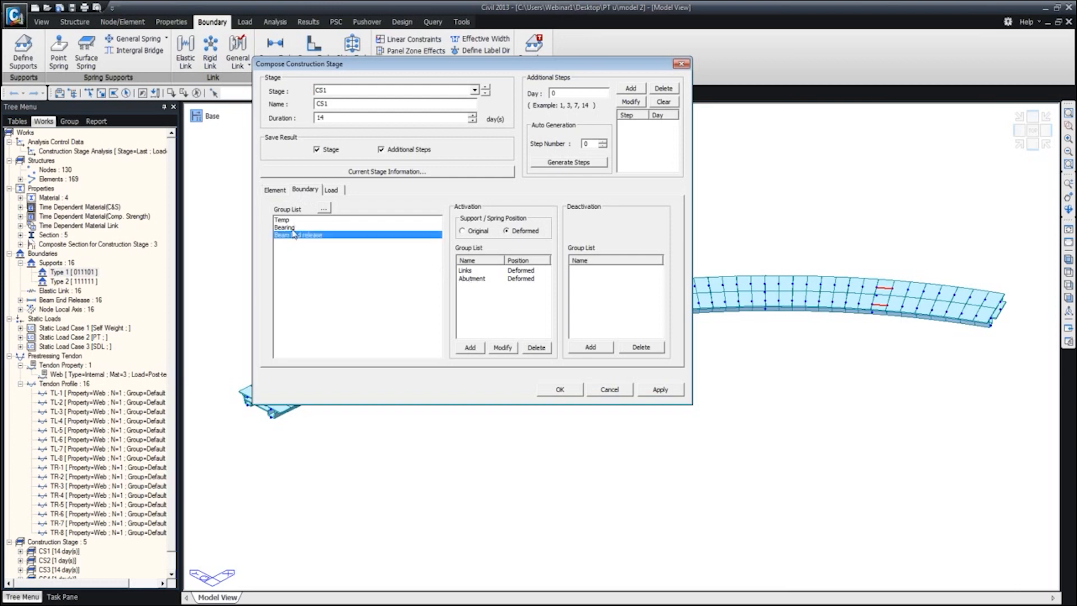
drag(292, 231, 289, 225)
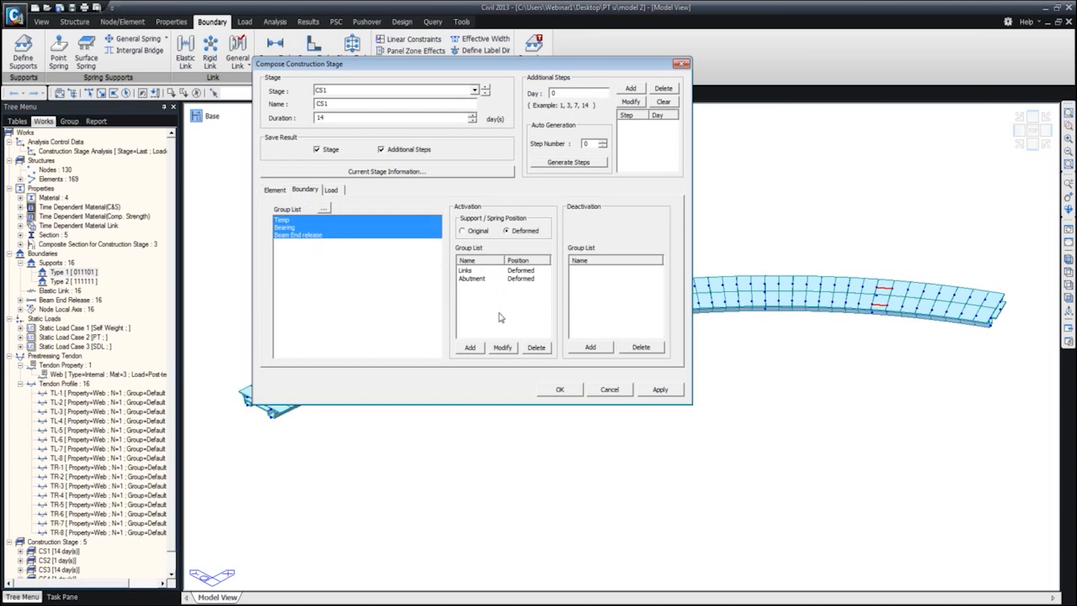
click(471, 348)
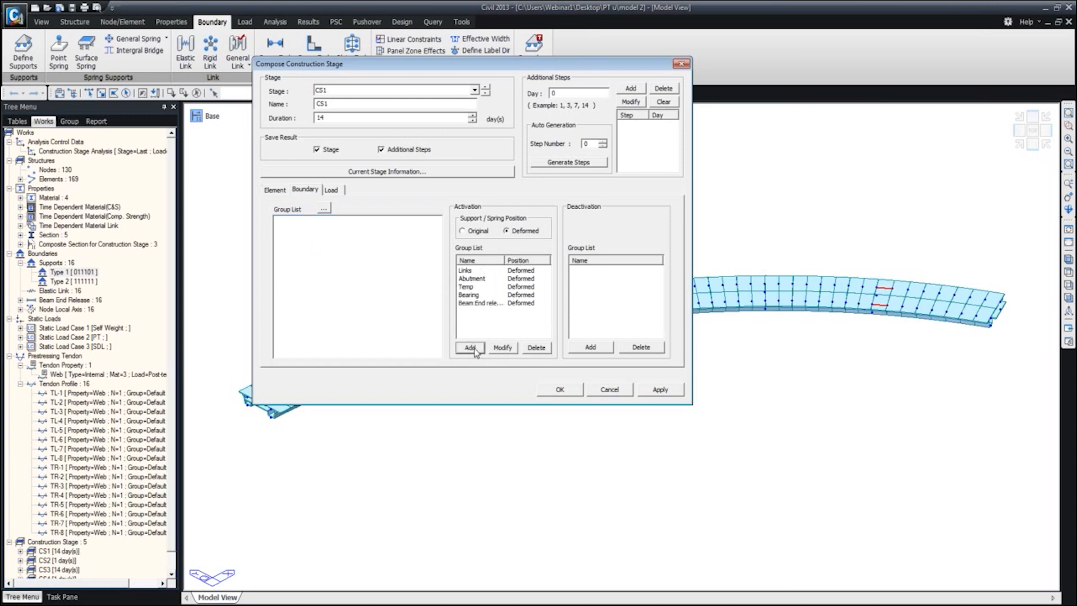
click(332, 191)
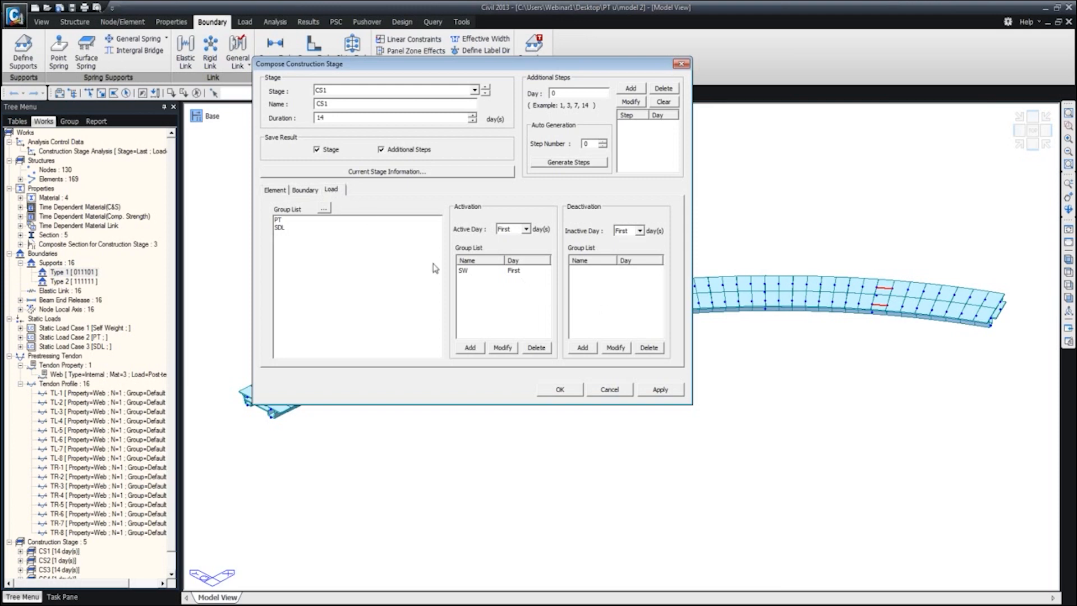
click(661, 390)
Remove the activated boundary group from construction stage CS3 and apply the change.
drag(617, 65, 687, 121)
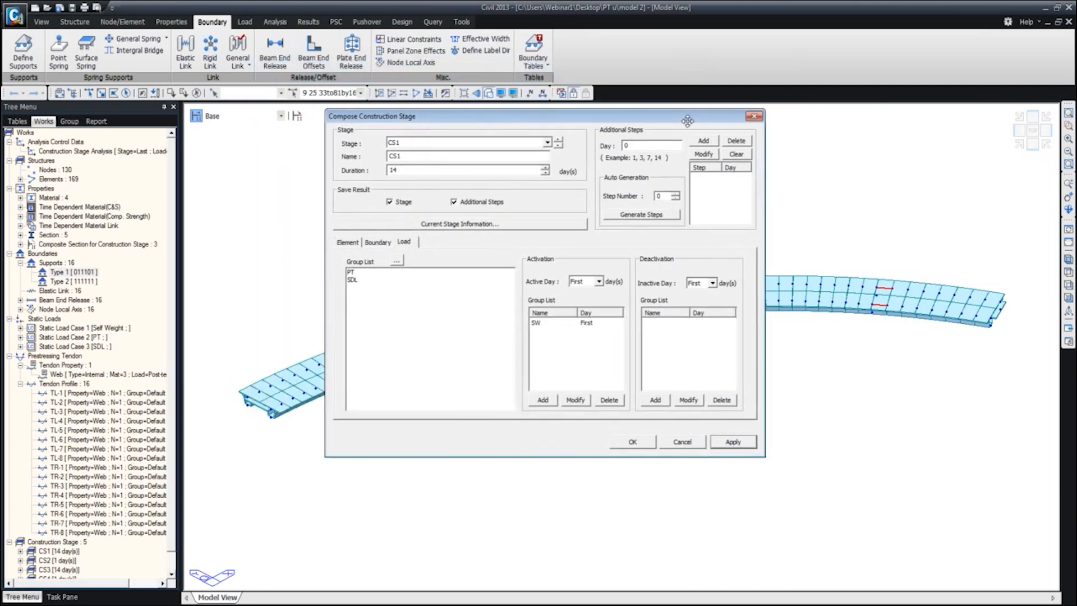
click(559, 146)
click(558, 146)
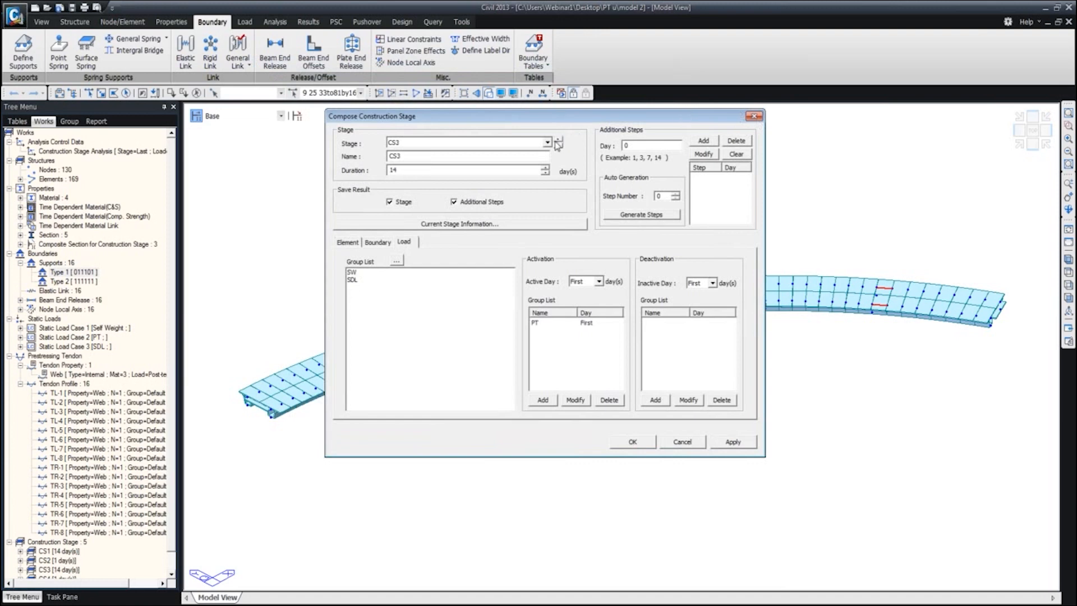
click(380, 242)
click(564, 323)
click(610, 400)
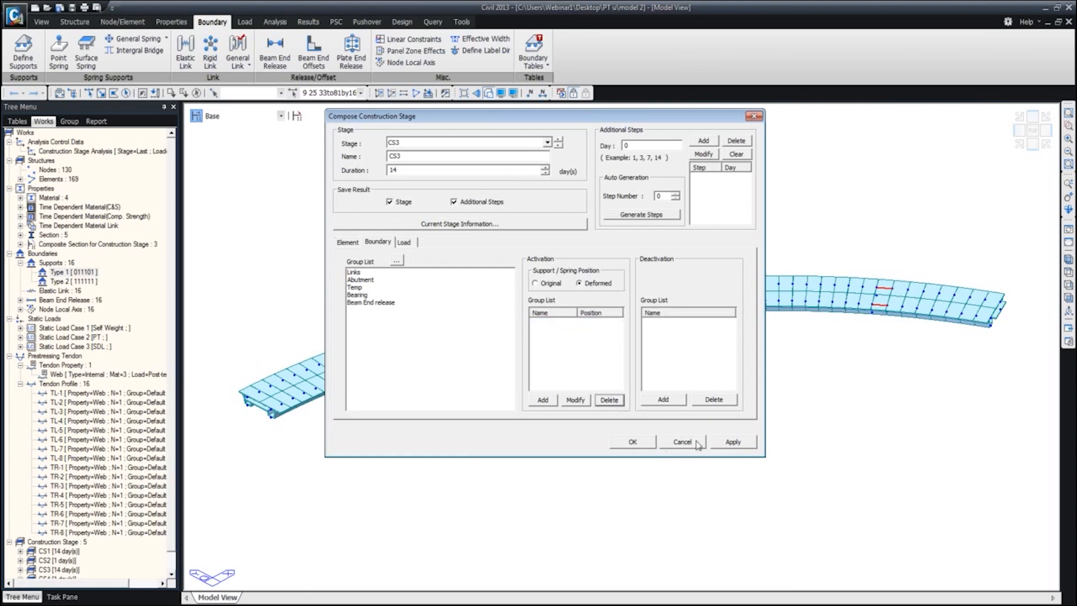
click(729, 442)
Activate the Temp, Bearing and Beam End release boundary groups in stage CS1 with their support position set to Deformed.
click(560, 147)
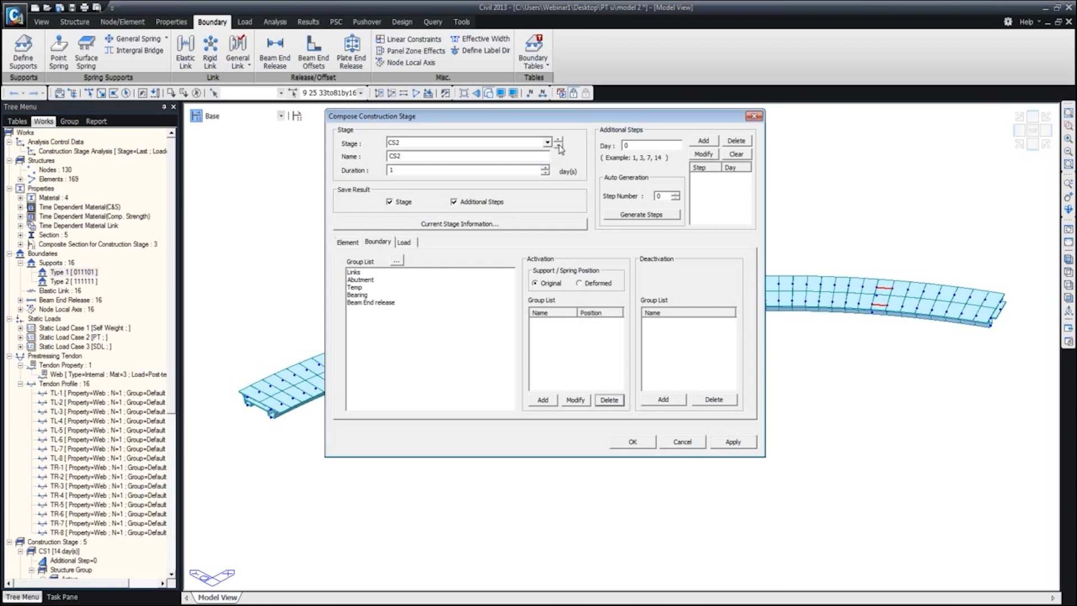
click(559, 148)
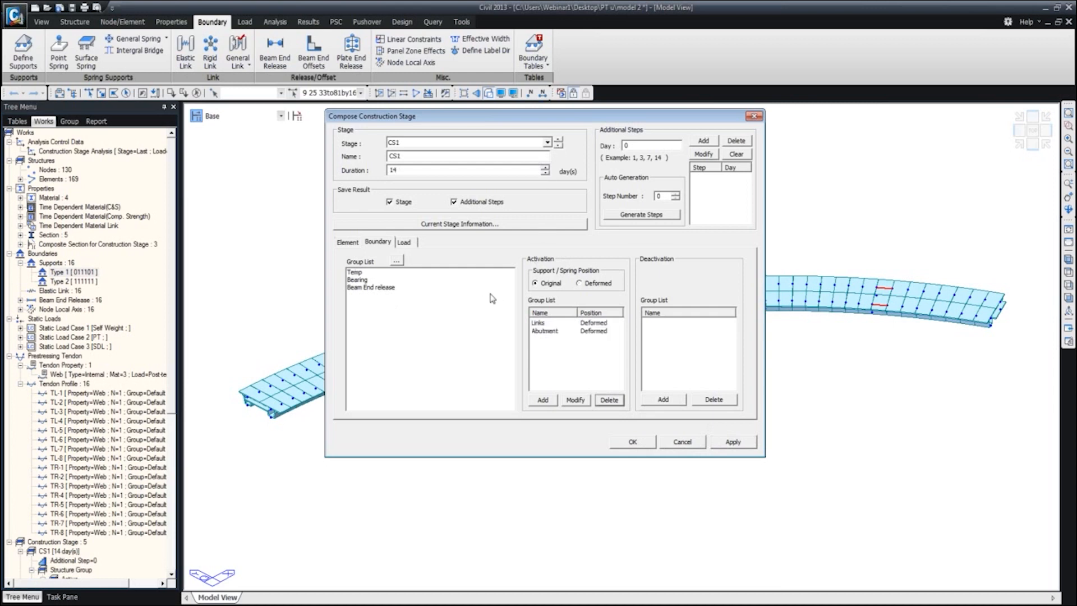
drag(375, 273, 373, 286)
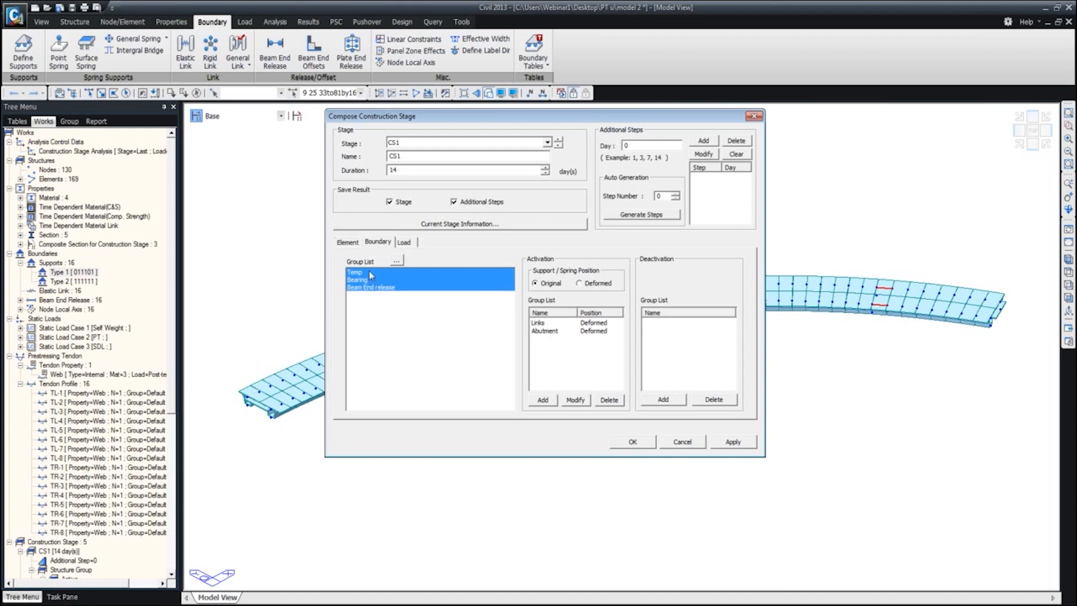
click(543, 400)
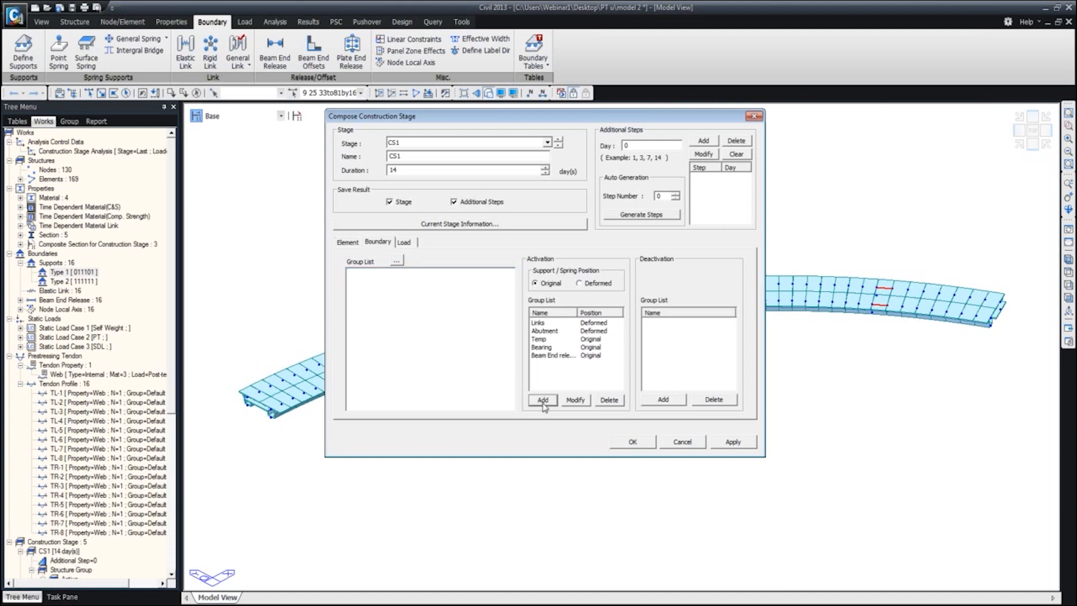
drag(572, 341, 572, 356)
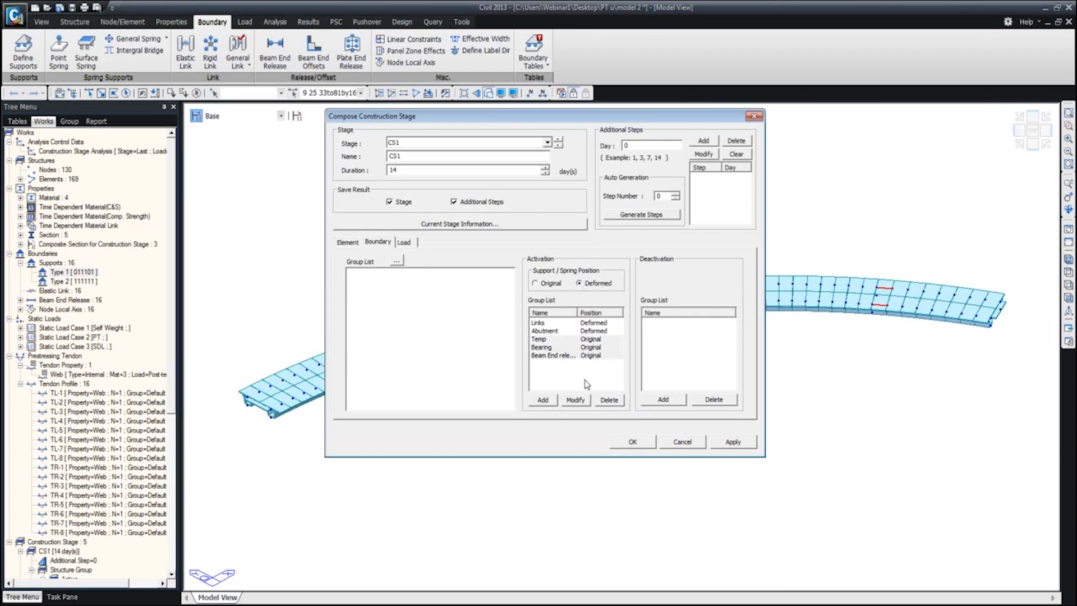
click(577, 400)
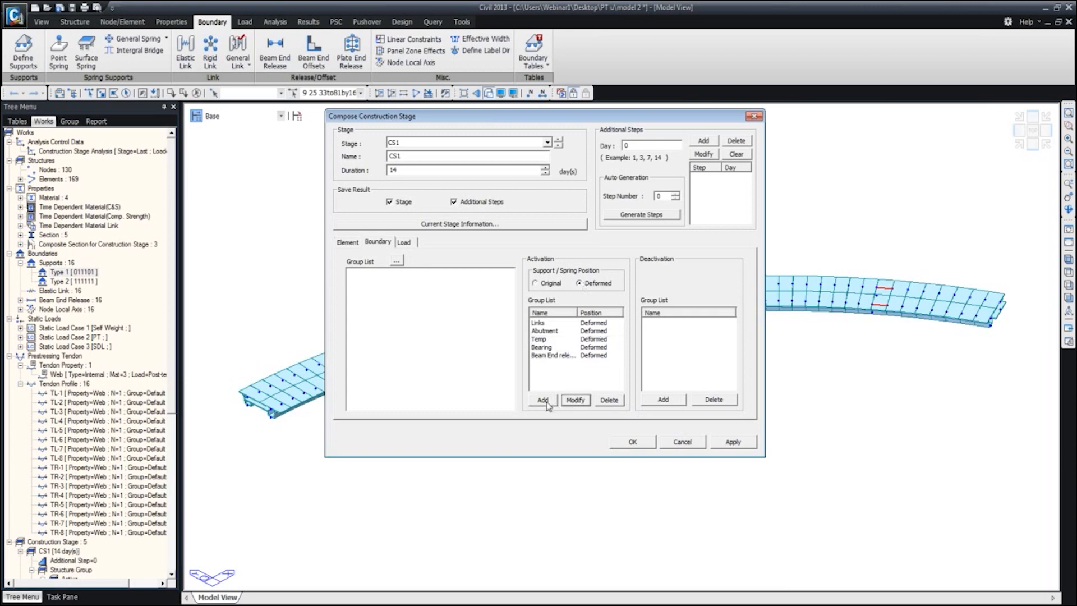
click(729, 443)
View the load and boundary group assignments of construction stage CS2.
click(559, 140)
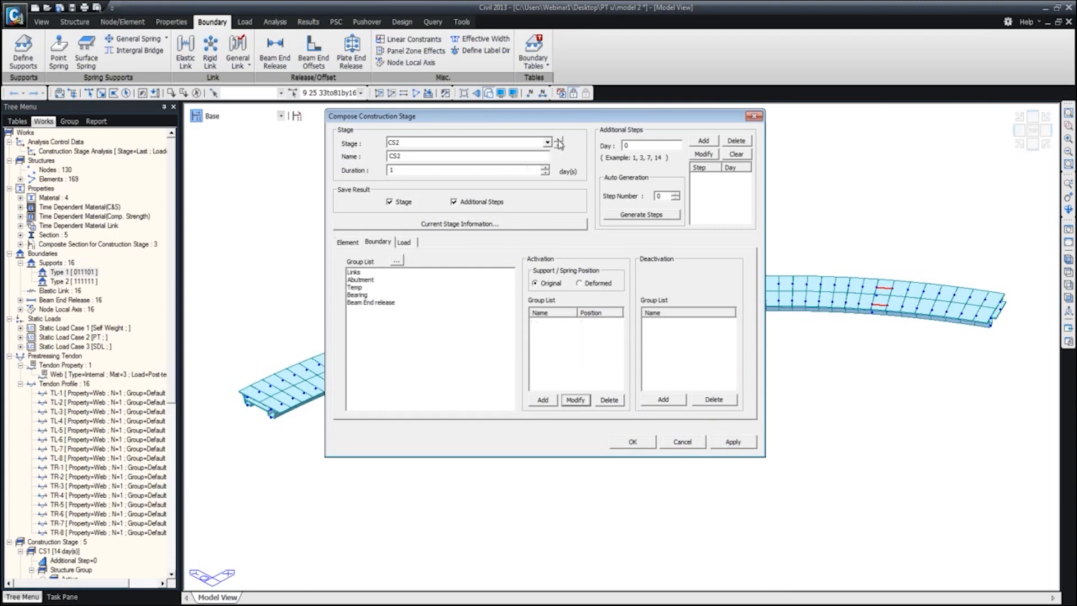
click(402, 244)
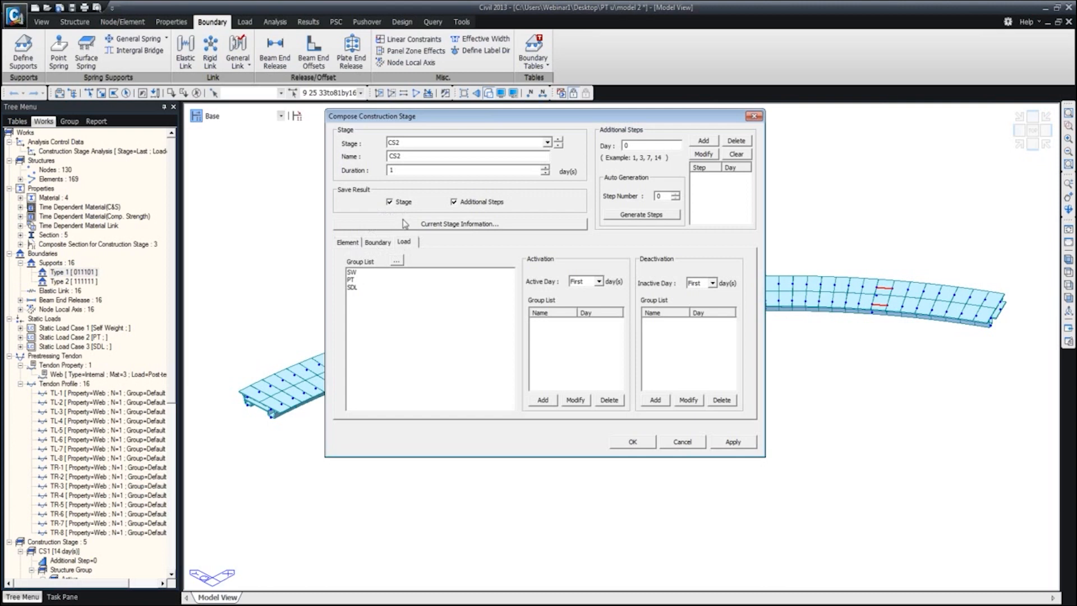
click(380, 244)
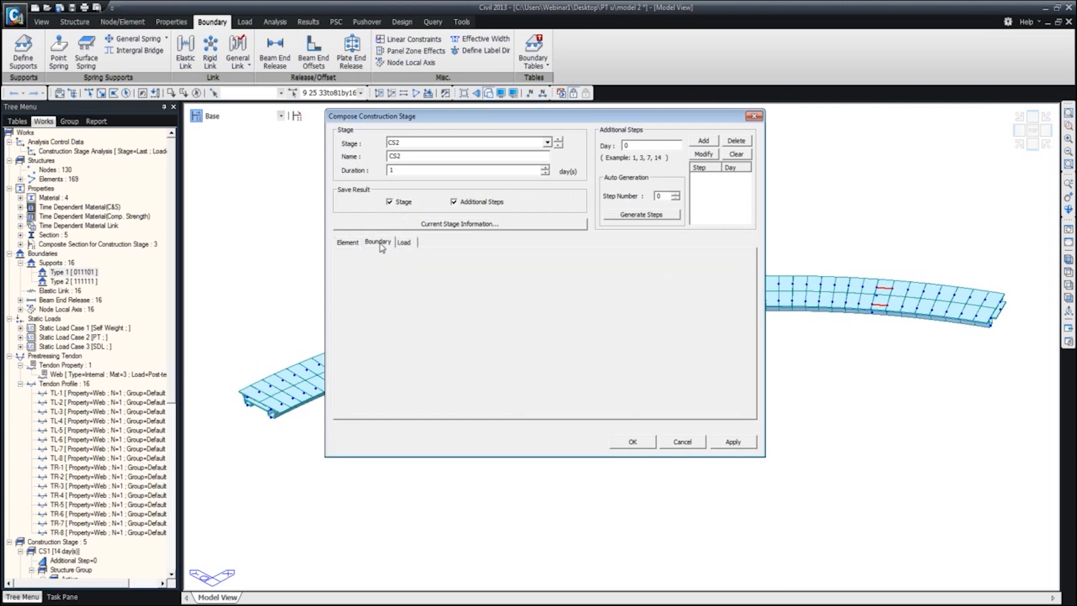
Deactivate the Temp and Beam End release boundary groups in construction stage CS3 and apply the change.
click(558, 144)
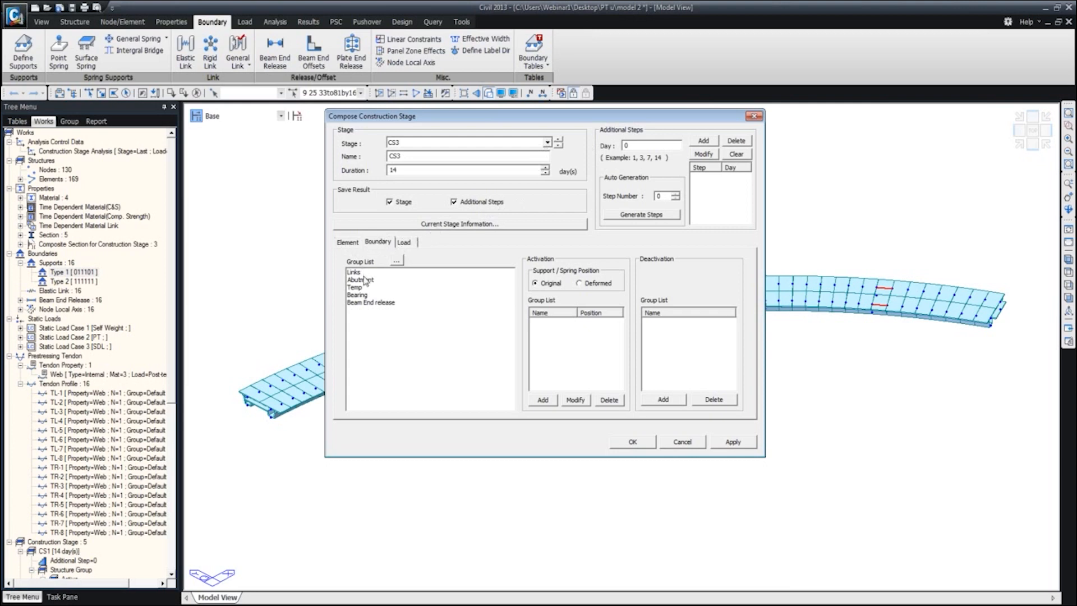
click(404, 243)
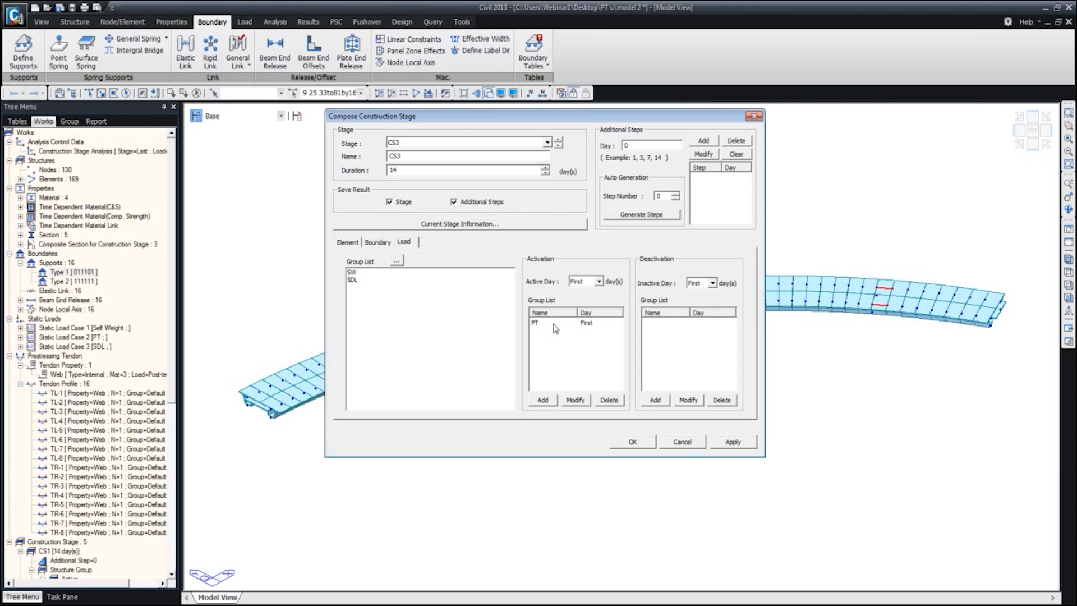
click(382, 244)
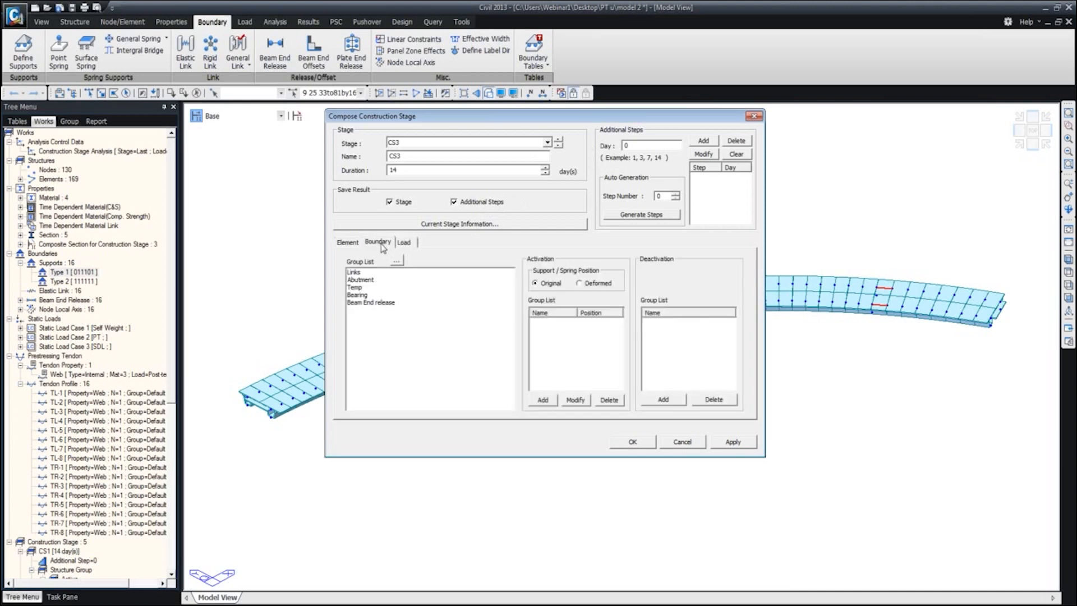
click(355, 287)
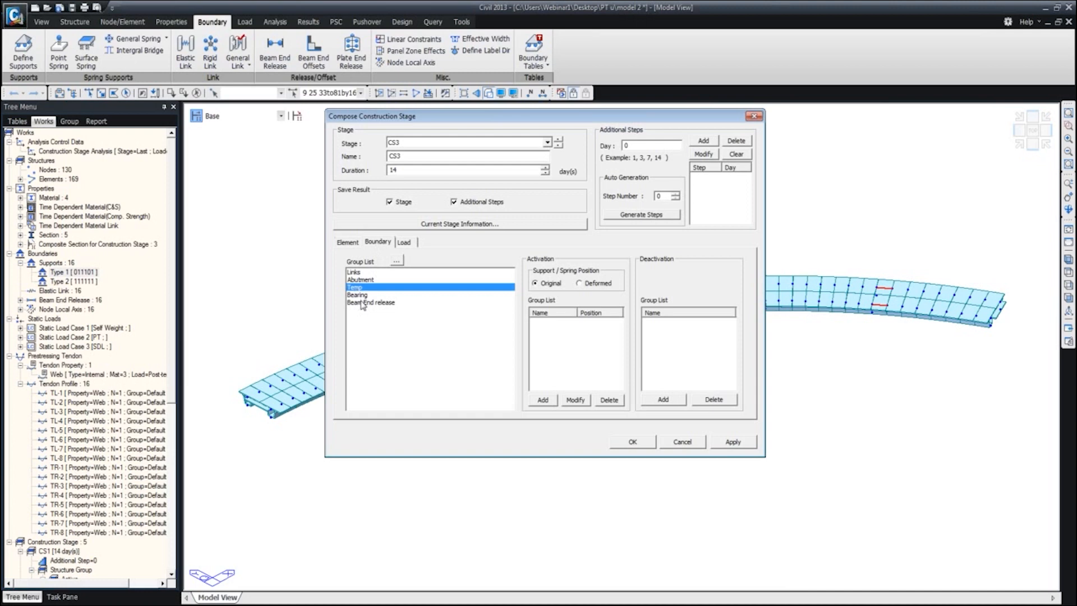
ctrl+click(361, 303)
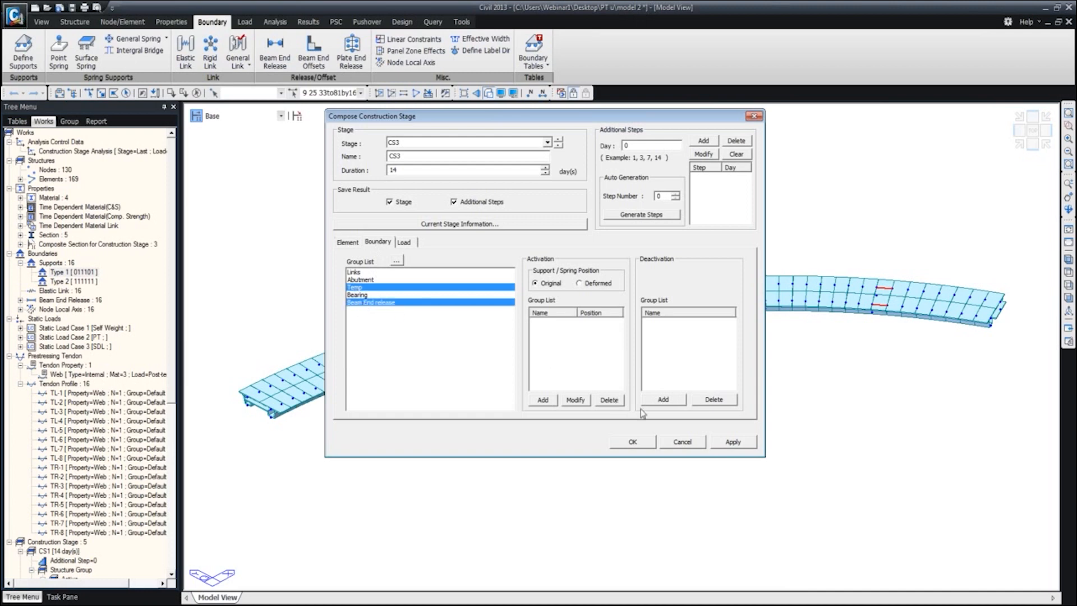
click(667, 402)
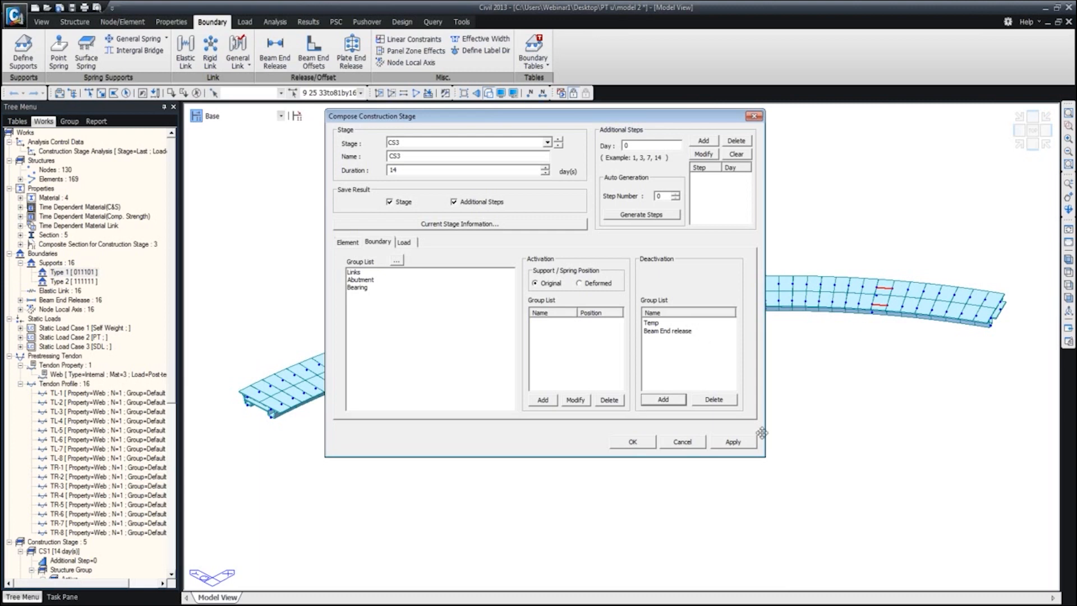
click(733, 441)
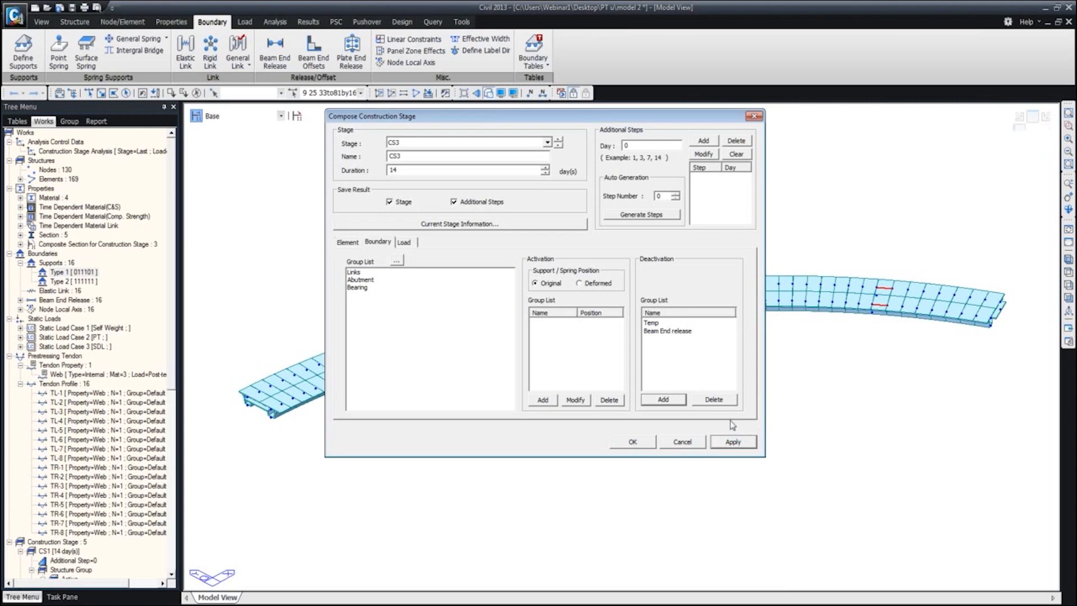
View the activated element groups of CS4 and load groups of CS5, and close the construction stage windows.
click(559, 140)
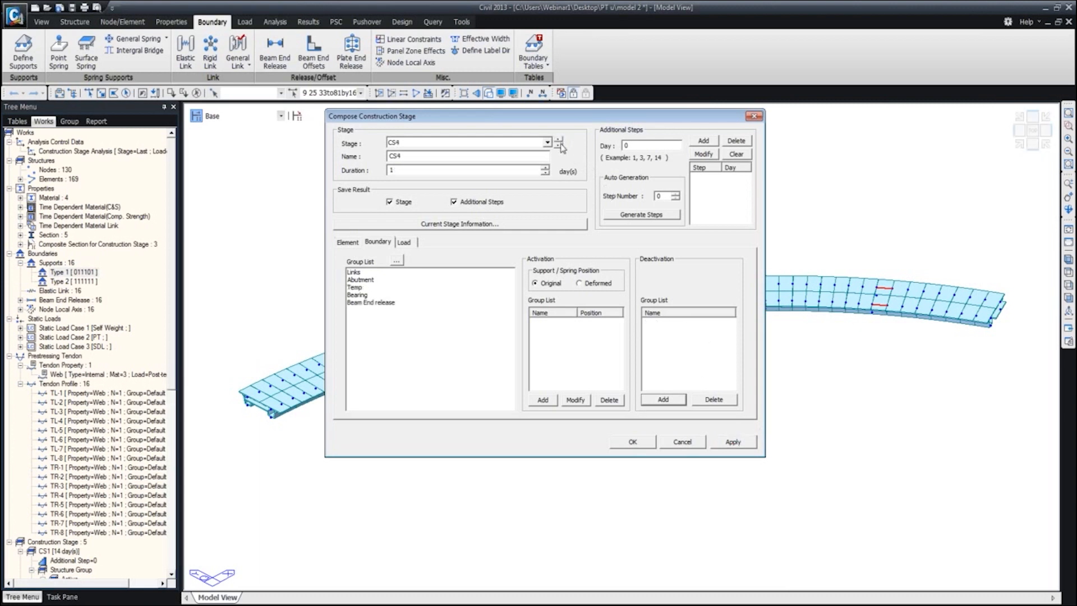
click(347, 244)
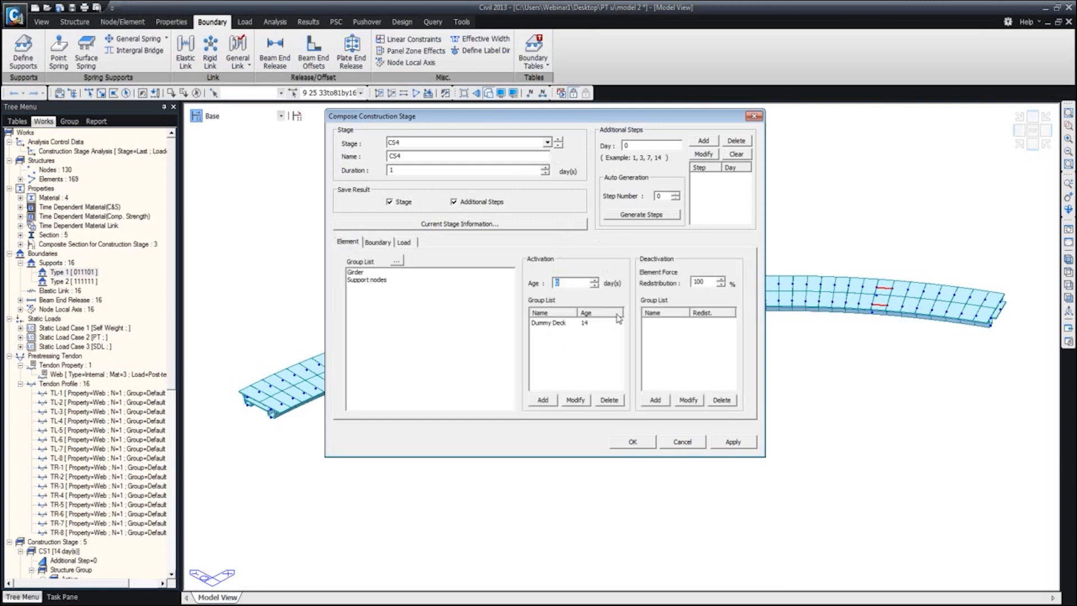
click(558, 139)
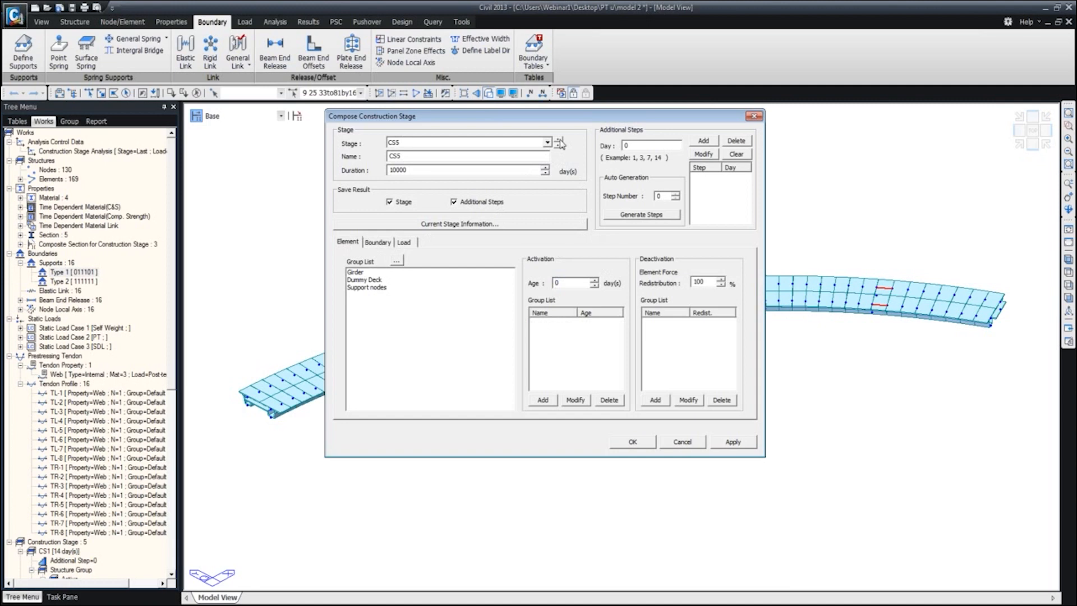
click(405, 240)
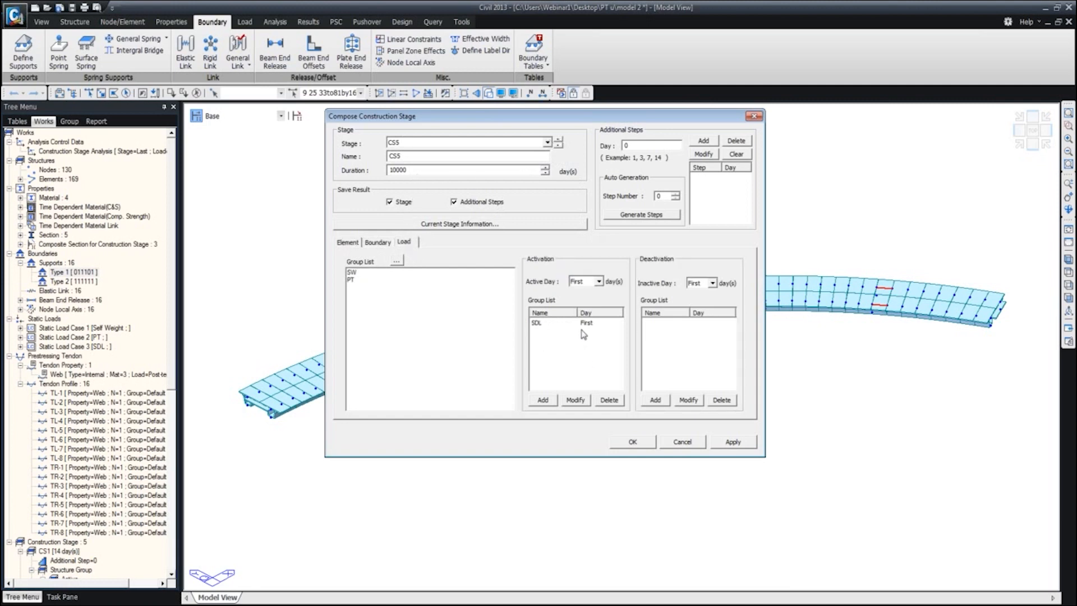
click(754, 116)
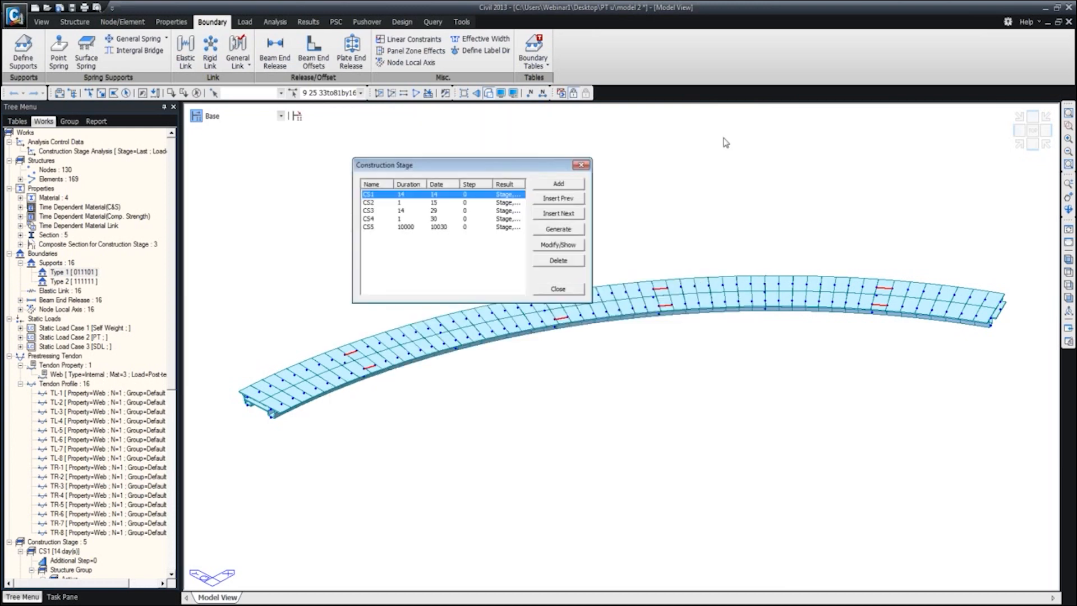
click(583, 167)
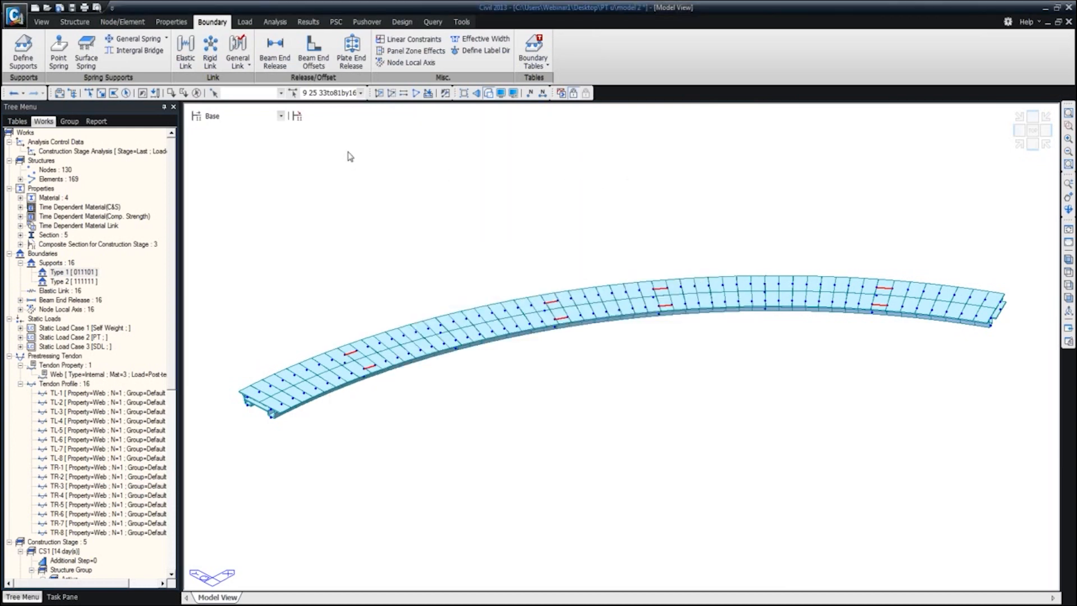
Clear the element selection and preview the first and third entries in the list of composite sections for construction stage.
click(196, 93)
click(298, 122)
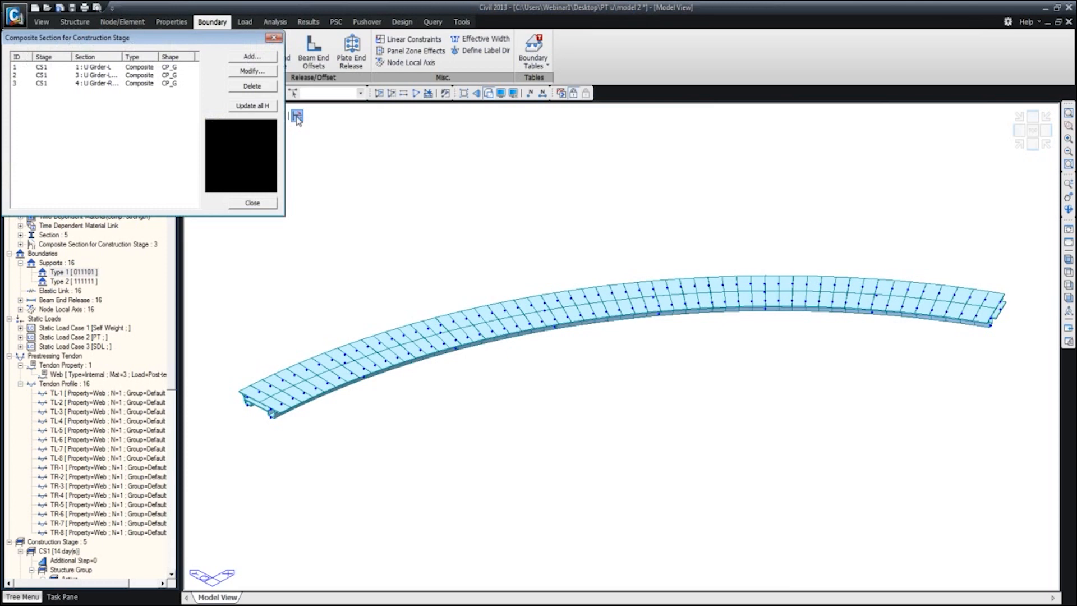
drag(240, 12, 298, 116)
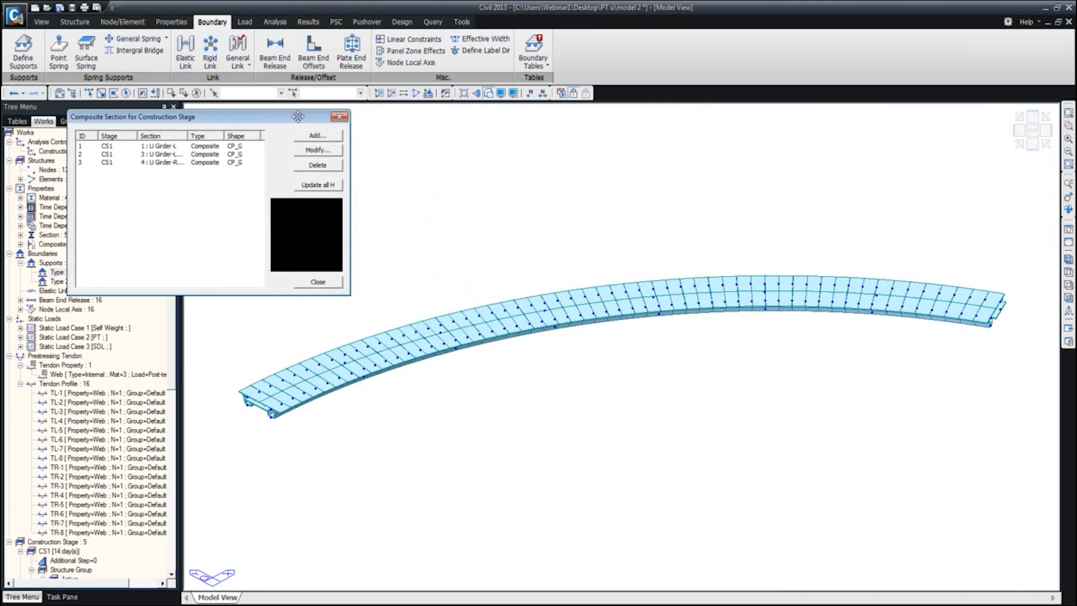
click(218, 146)
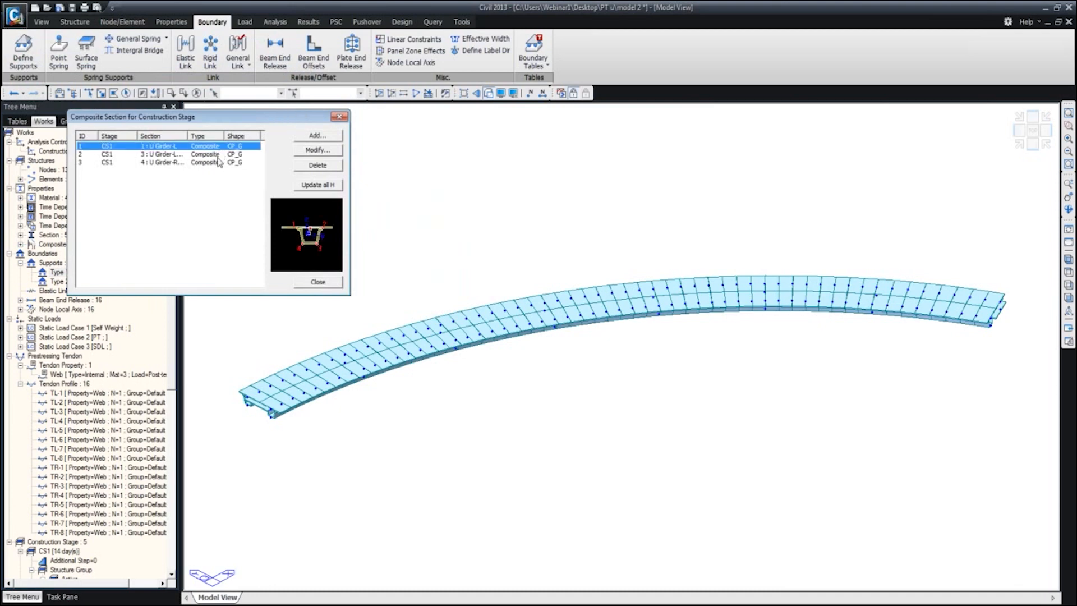
click(217, 163)
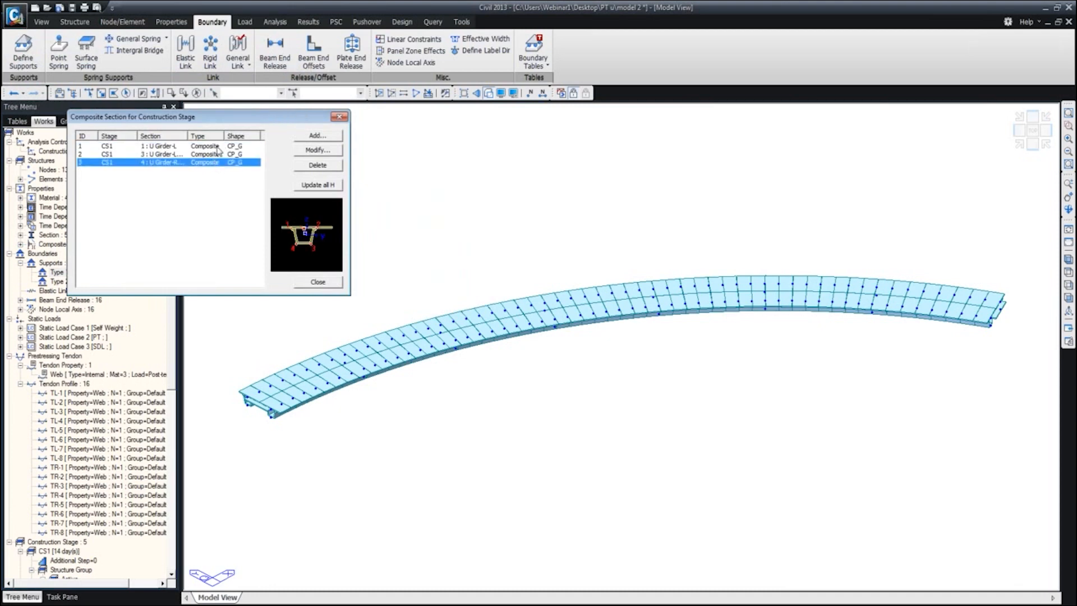
Start a new composite section for construction stage with active stage CS1 and section 2: U Girder-R.
click(312, 149)
drag(236, 306, 678, 352)
click(660, 382)
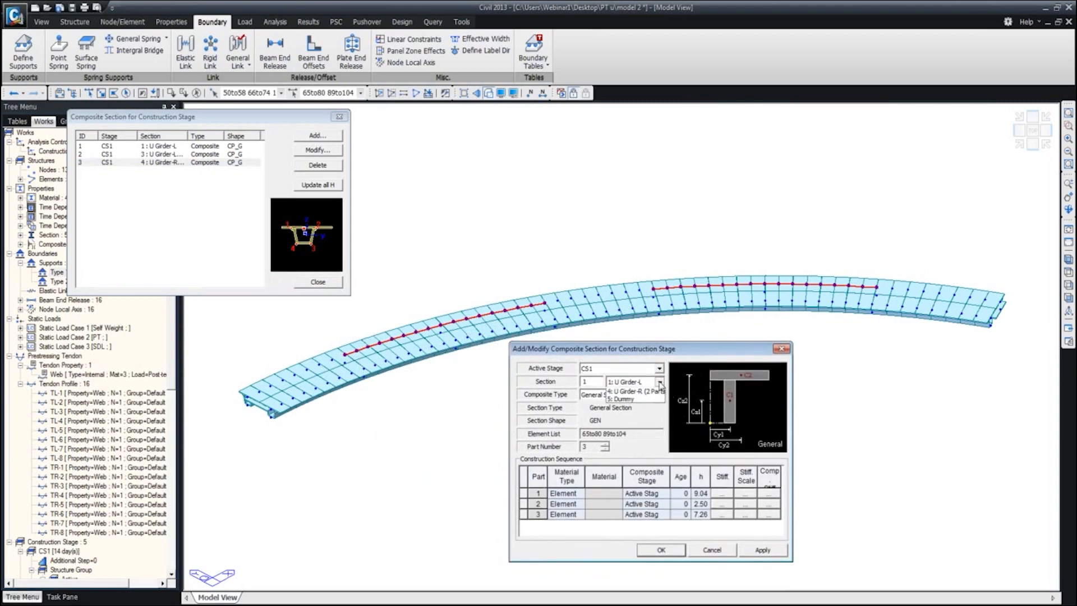
click(644, 401)
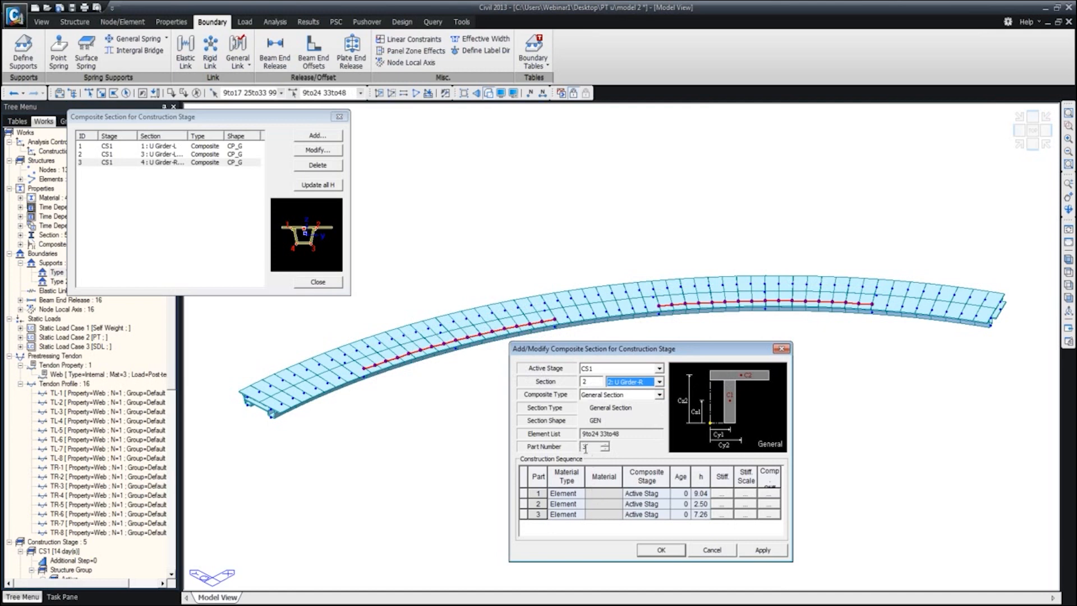
Define part 1 of the construction sequence with material type Material, Grade C9000, composite stage CS1 and age 28.
click(579, 494)
click(576, 513)
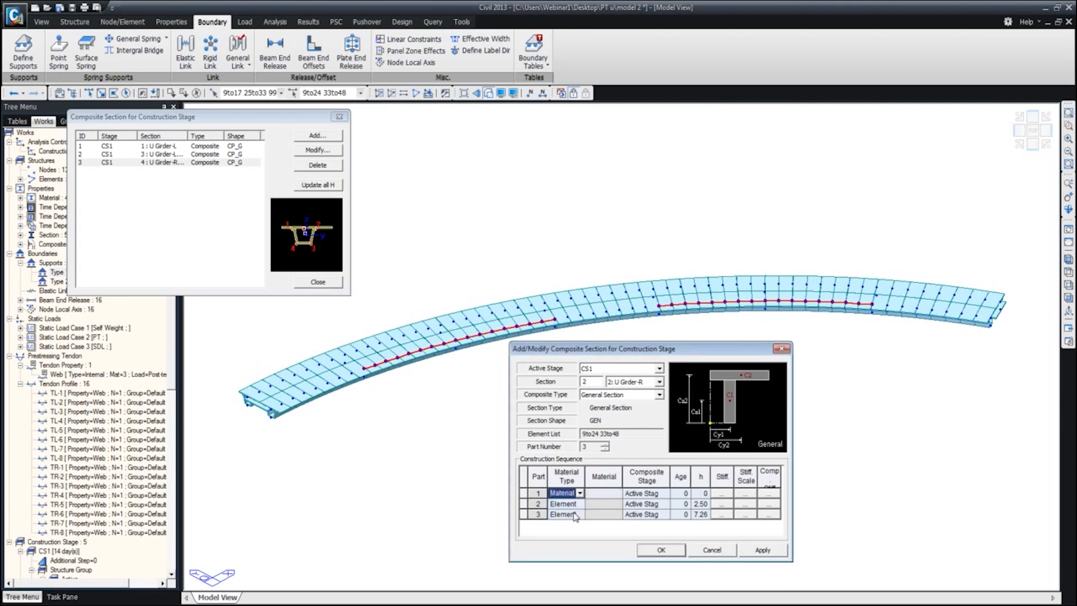
click(619, 494)
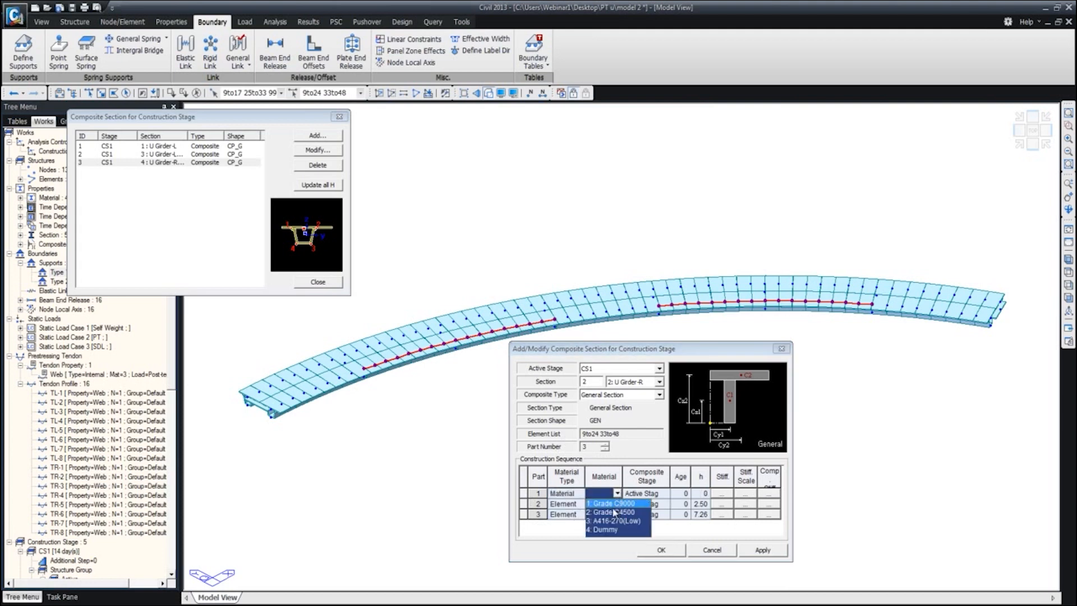
click(614, 507)
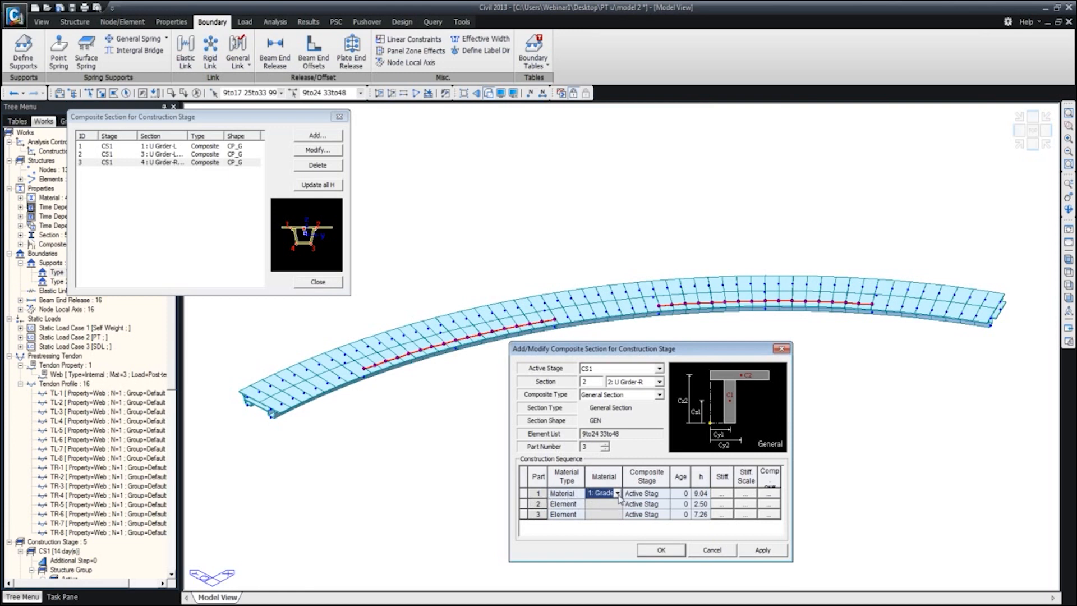
drag(632, 481, 646, 480)
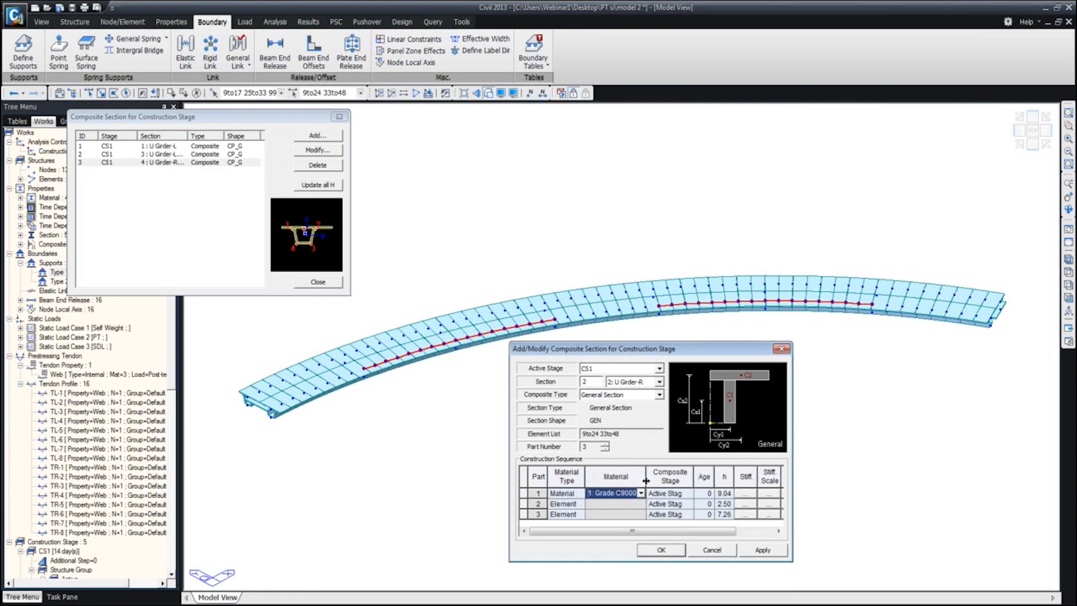
click(689, 498)
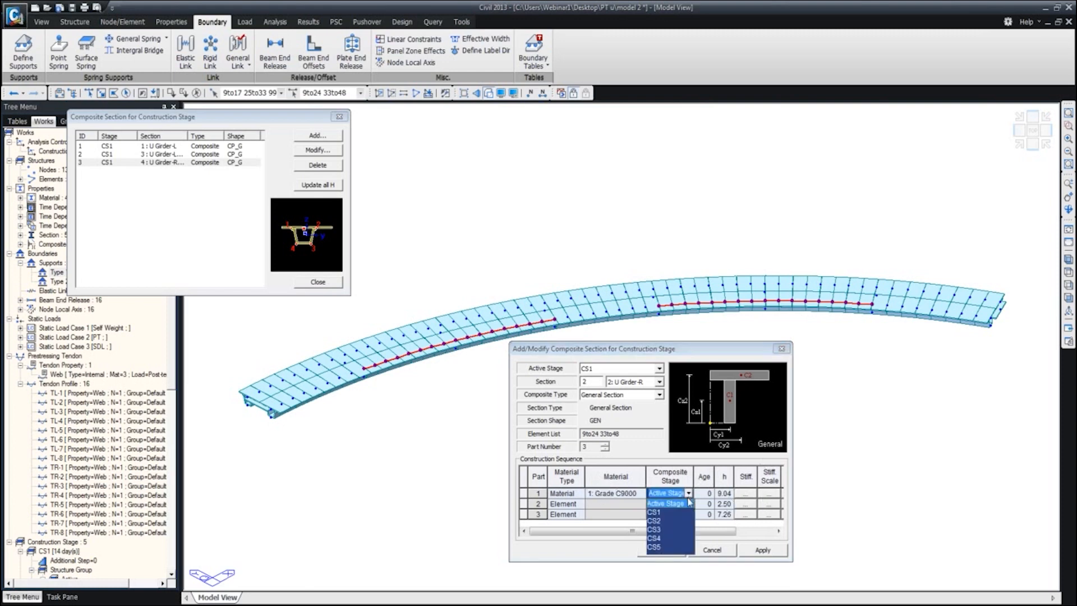
click(662, 513)
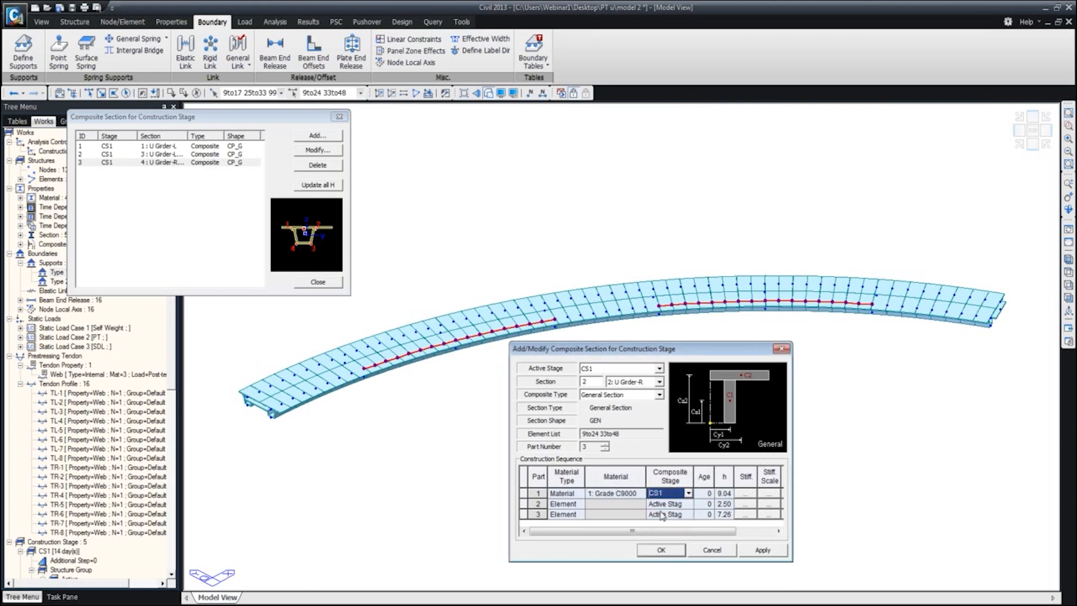
click(705, 494)
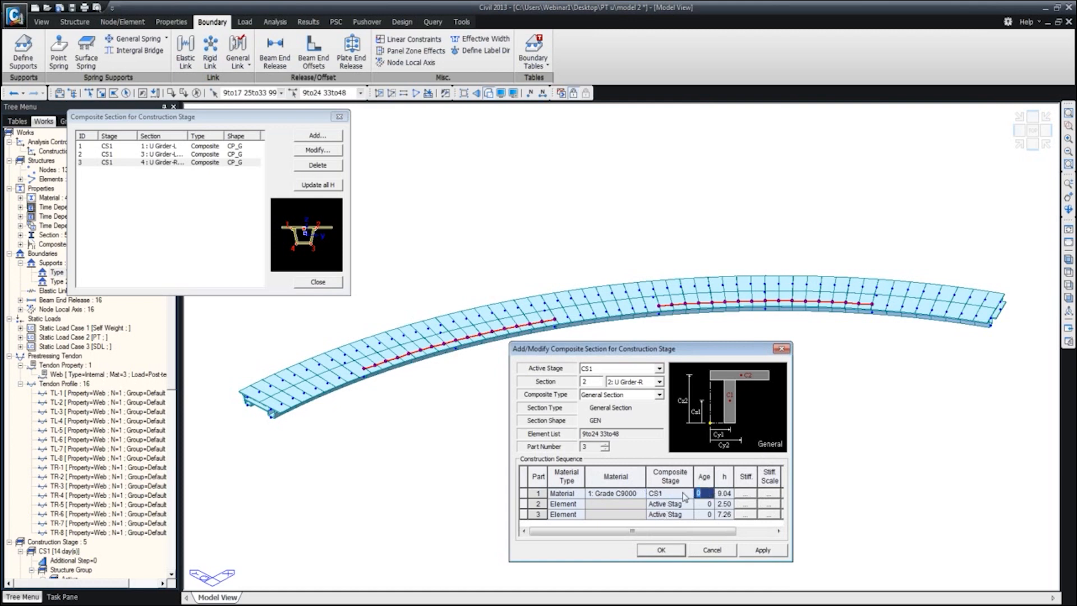
text(28)
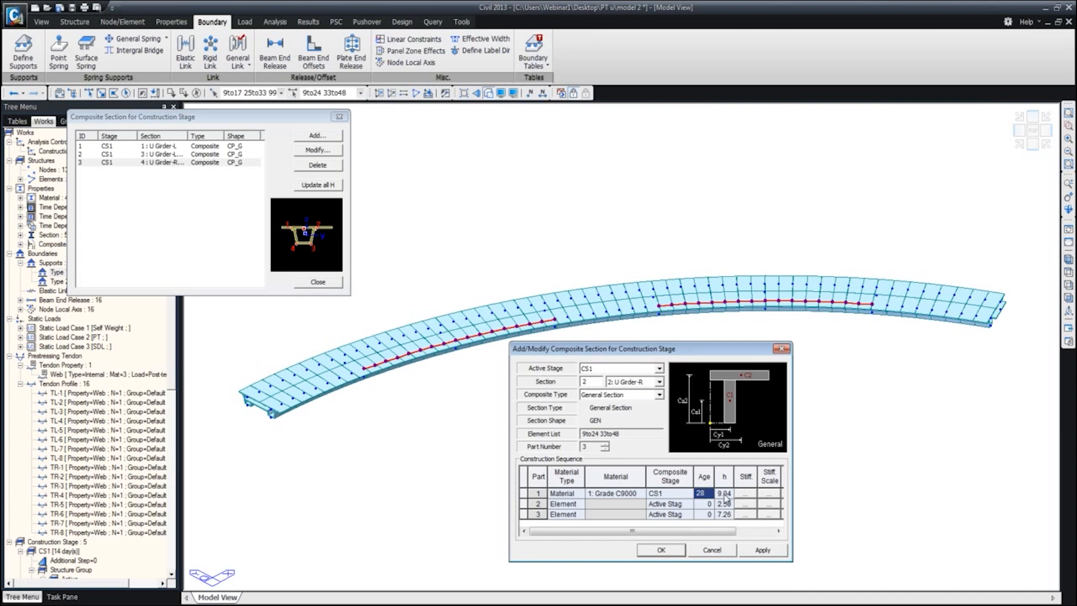
Define part 2 of the construction sequence with material type Material, Grade C4500, composite stage CS2 and age 14.
click(580, 505)
click(561, 523)
click(640, 504)
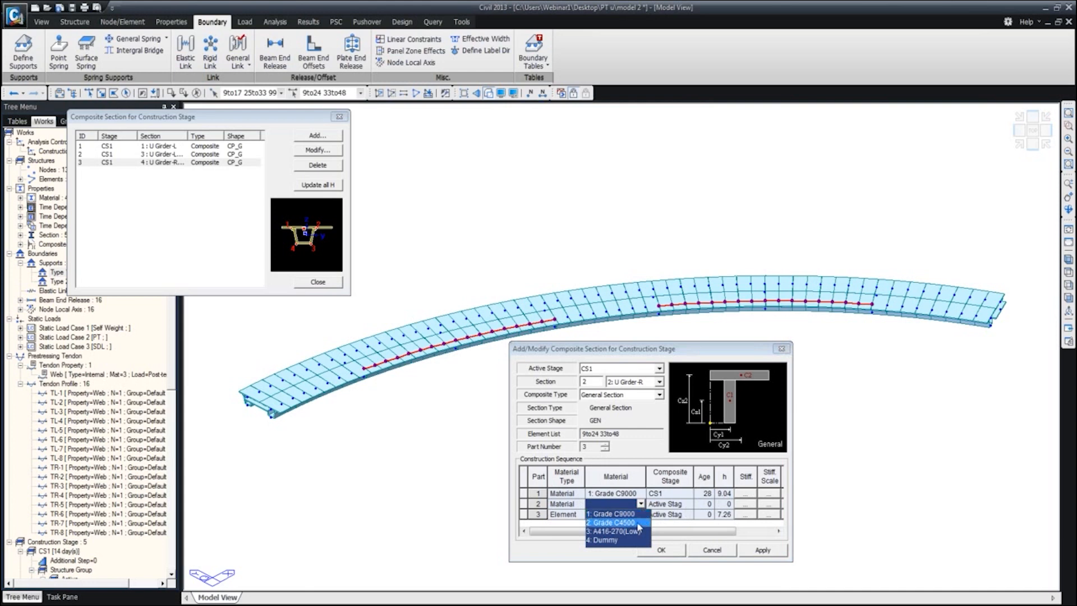
click(639, 524)
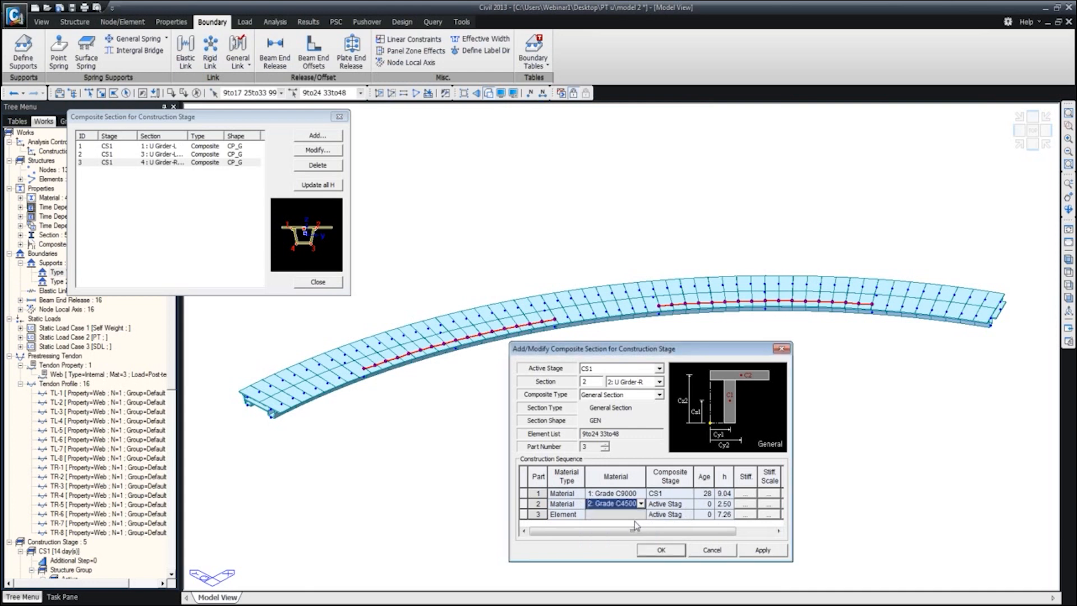
click(689, 504)
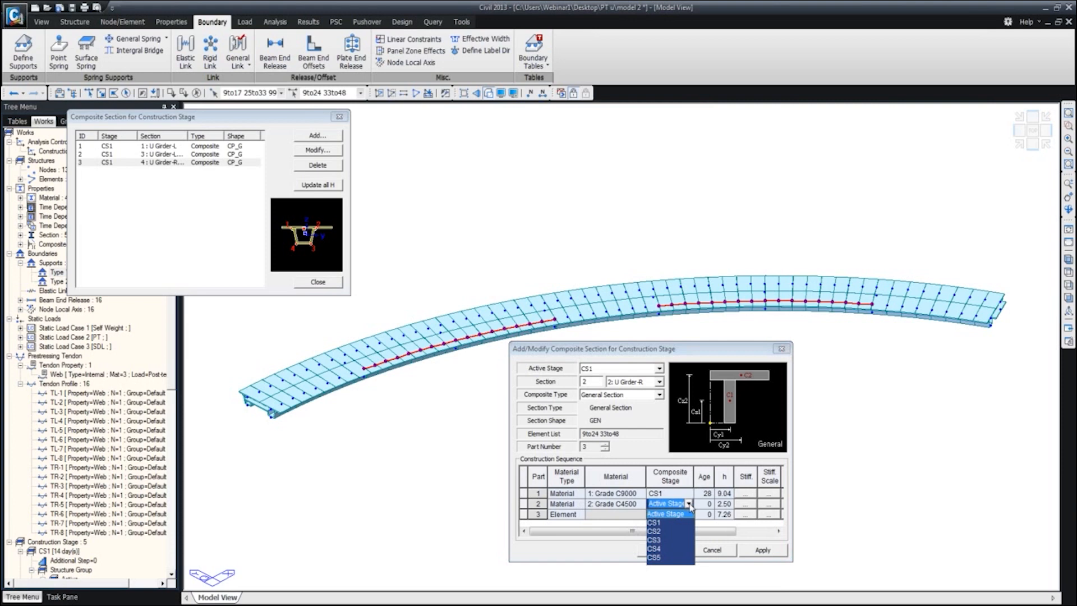
click(672, 532)
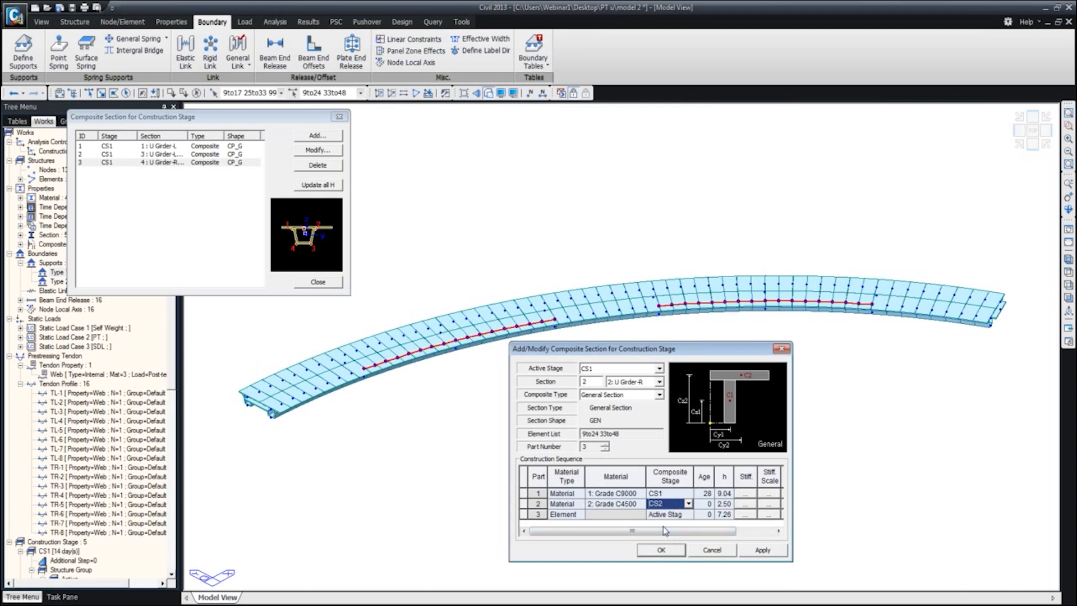
click(708, 504)
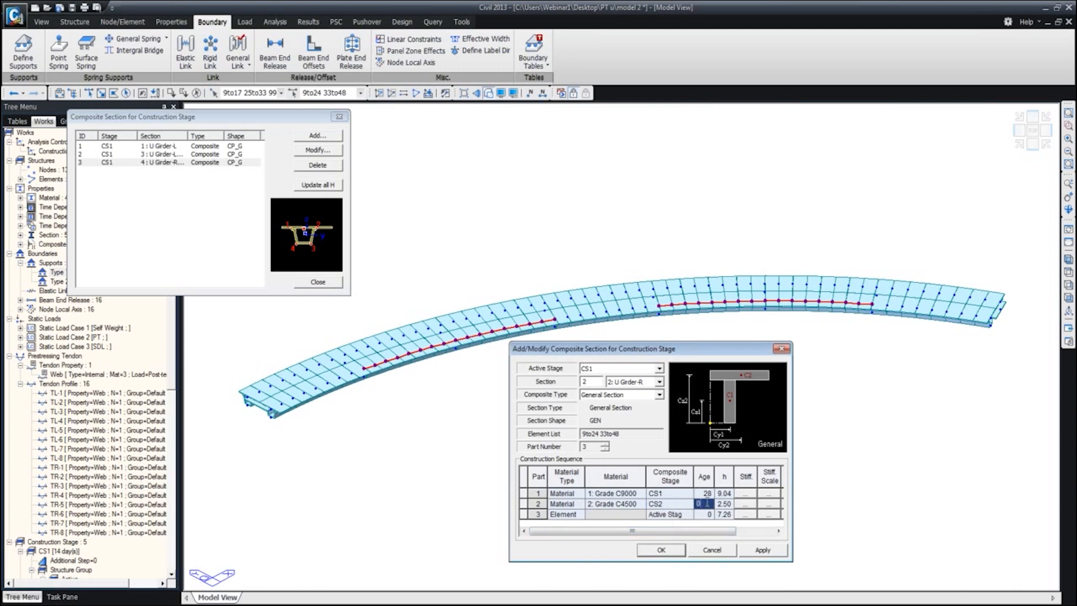
text(14)
Define part 3 with material type Material, Grade C4500, composite stage CS4 and age 14, and confirm the composite section.
click(579, 515)
click(579, 515)
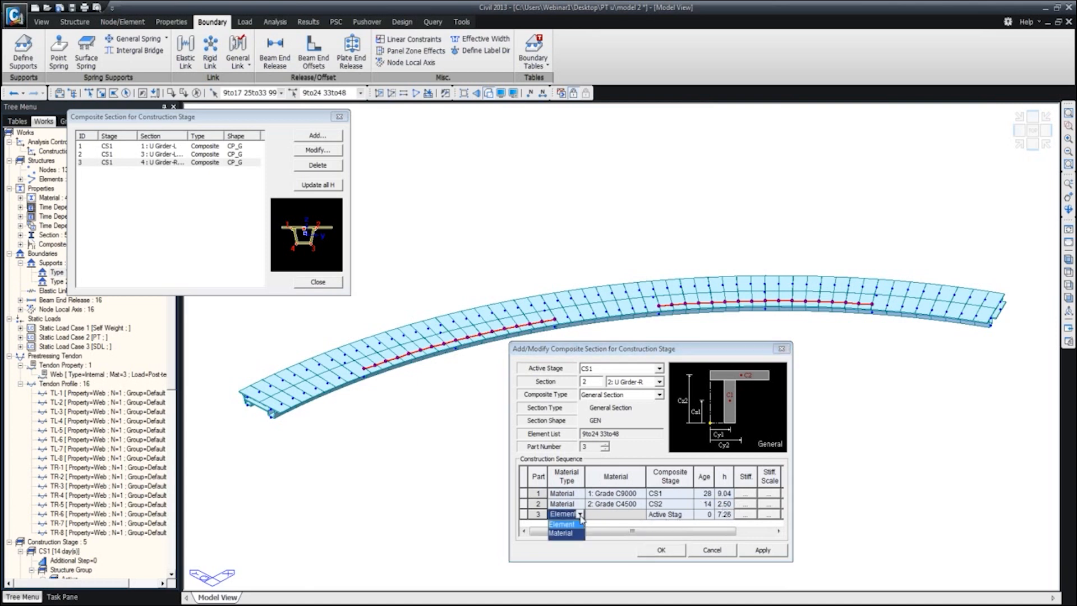
click(566, 533)
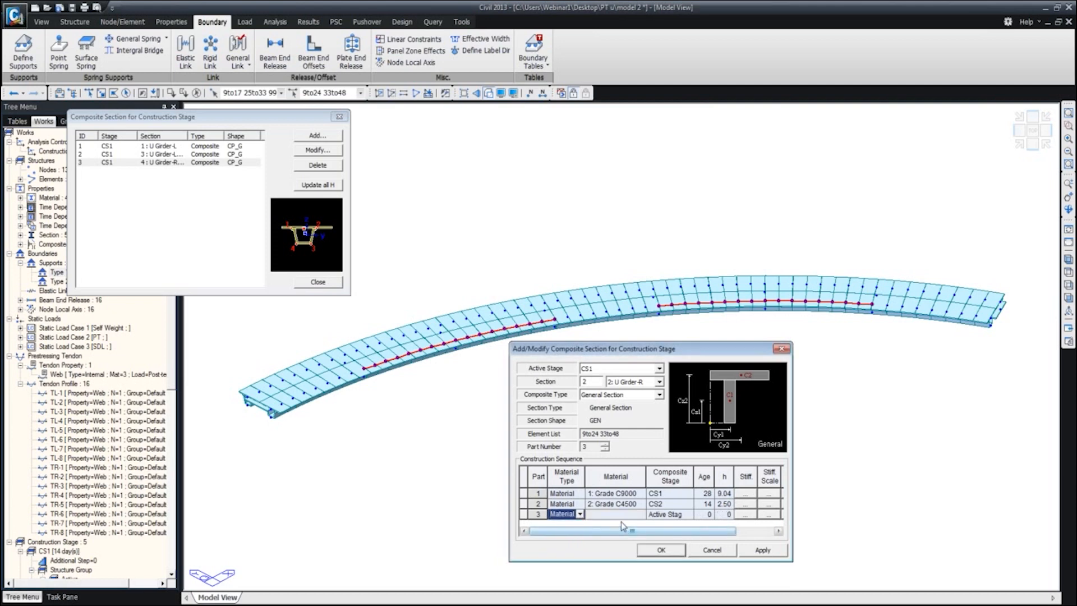
click(638, 518)
click(641, 514)
click(626, 539)
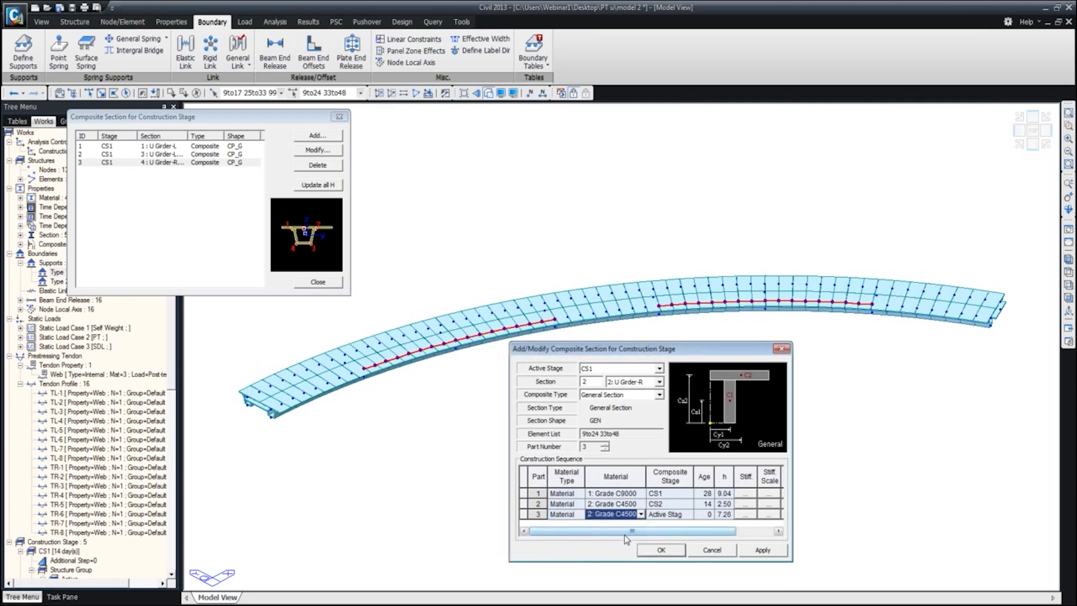
click(689, 515)
click(689, 515)
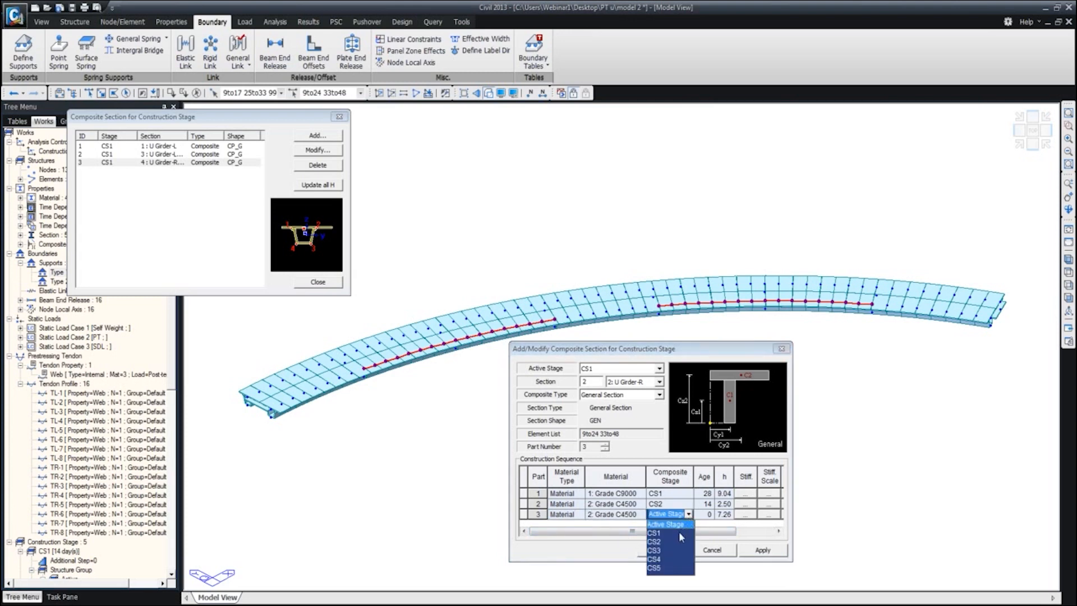
click(662, 559)
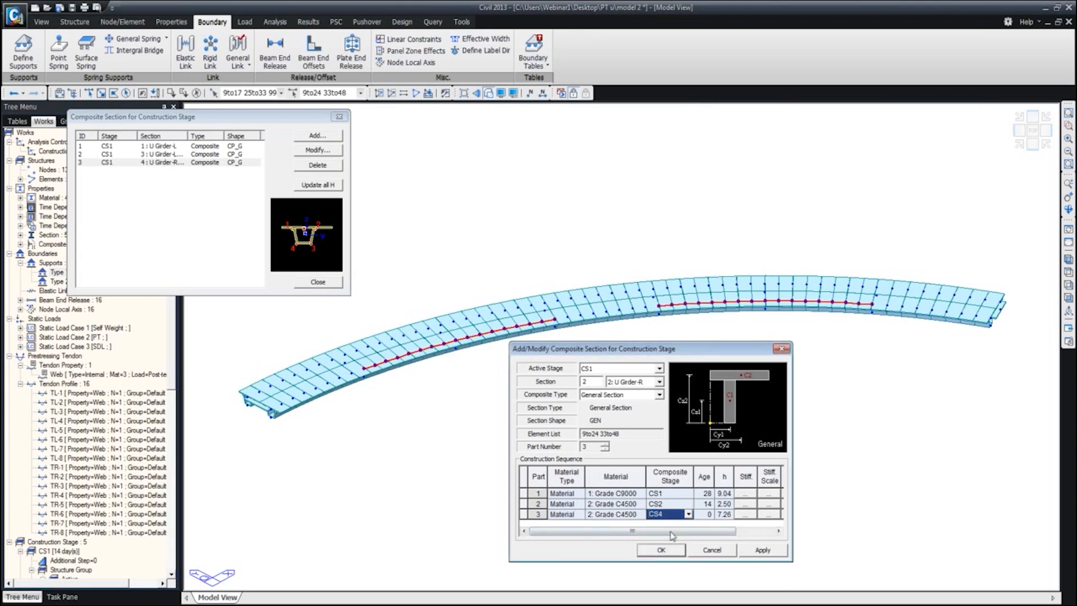
click(701, 514)
click(701, 514)
text(14)
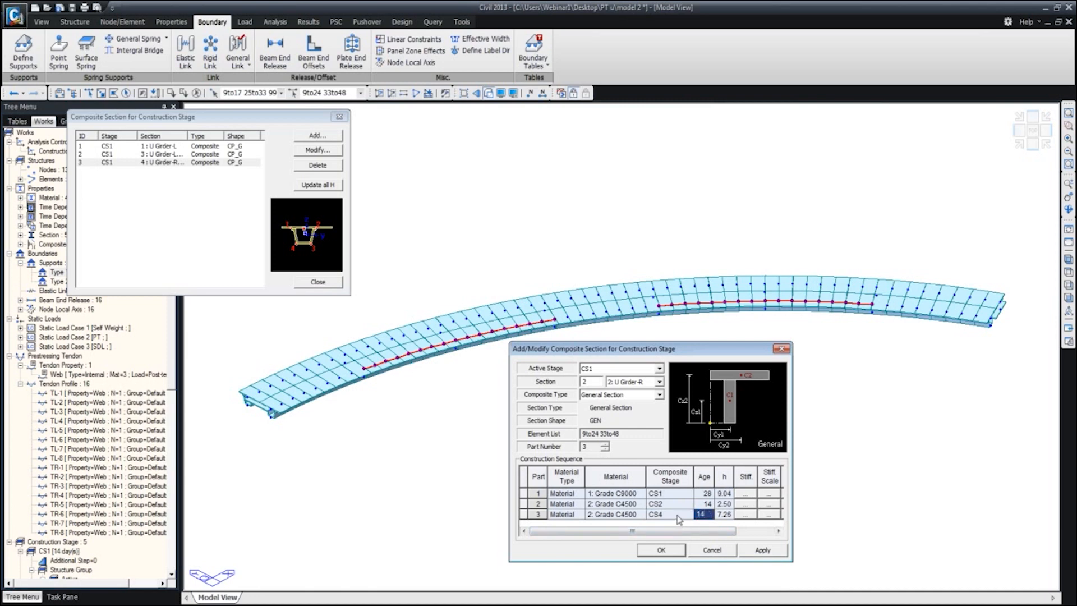
click(667, 551)
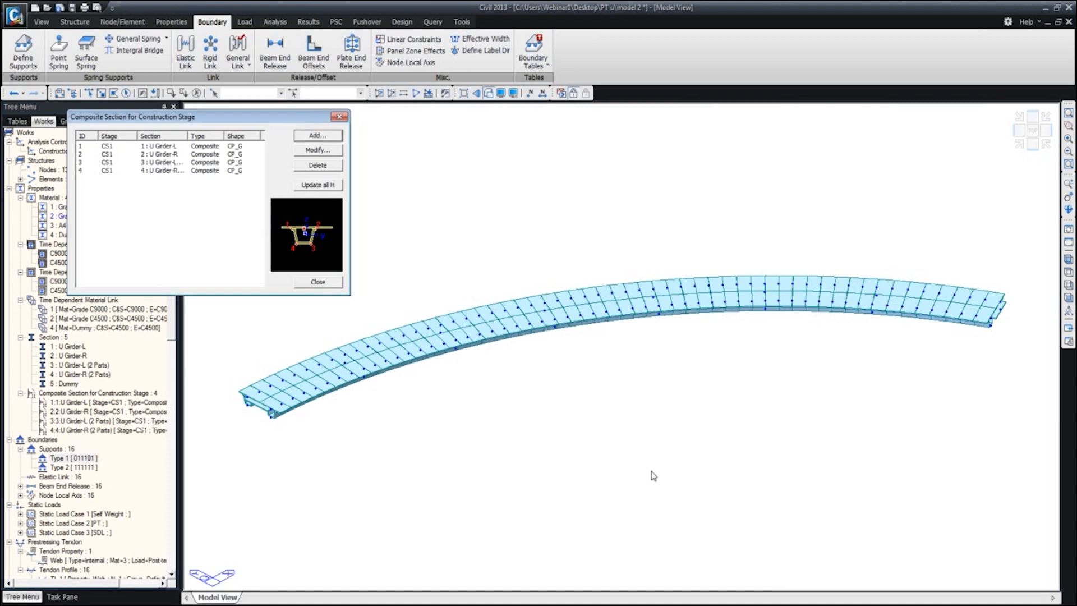
Update the notational size h for all composite sections and close the composite section list.
click(316, 186)
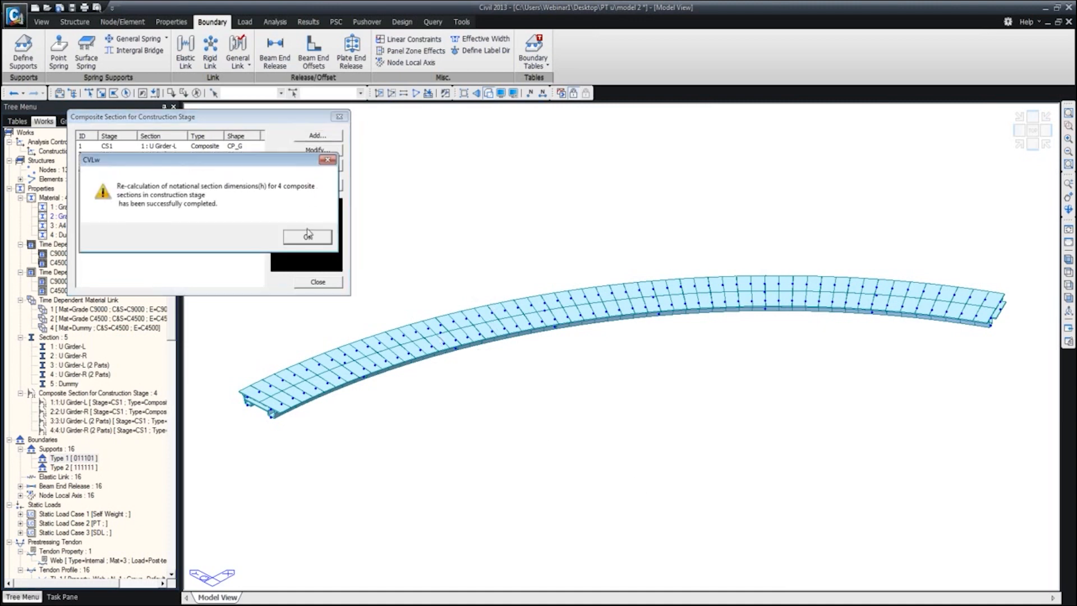
click(308, 238)
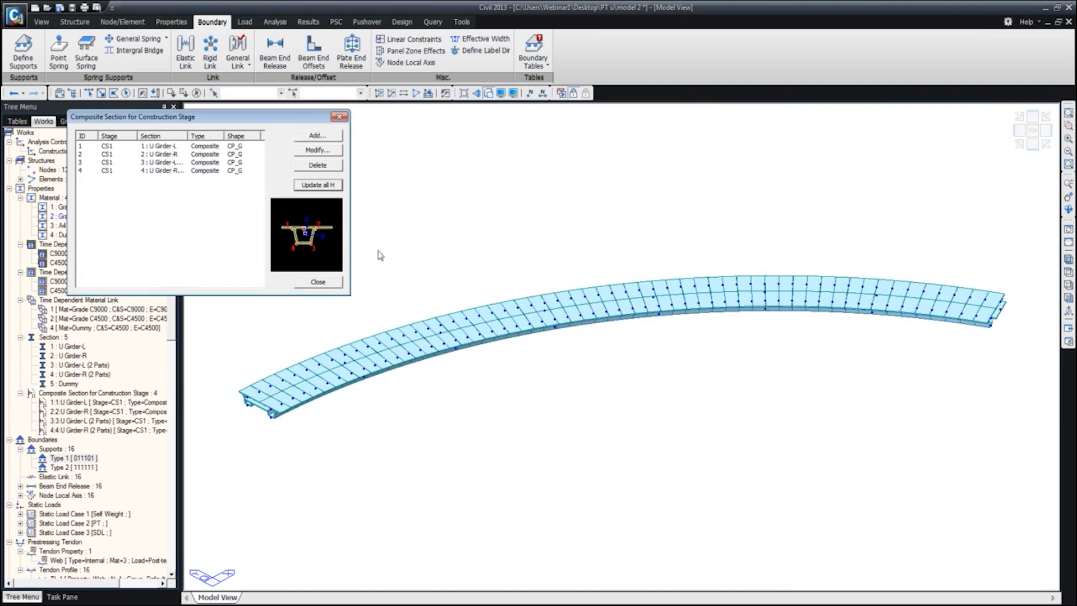
click(340, 118)
click(340, 118)
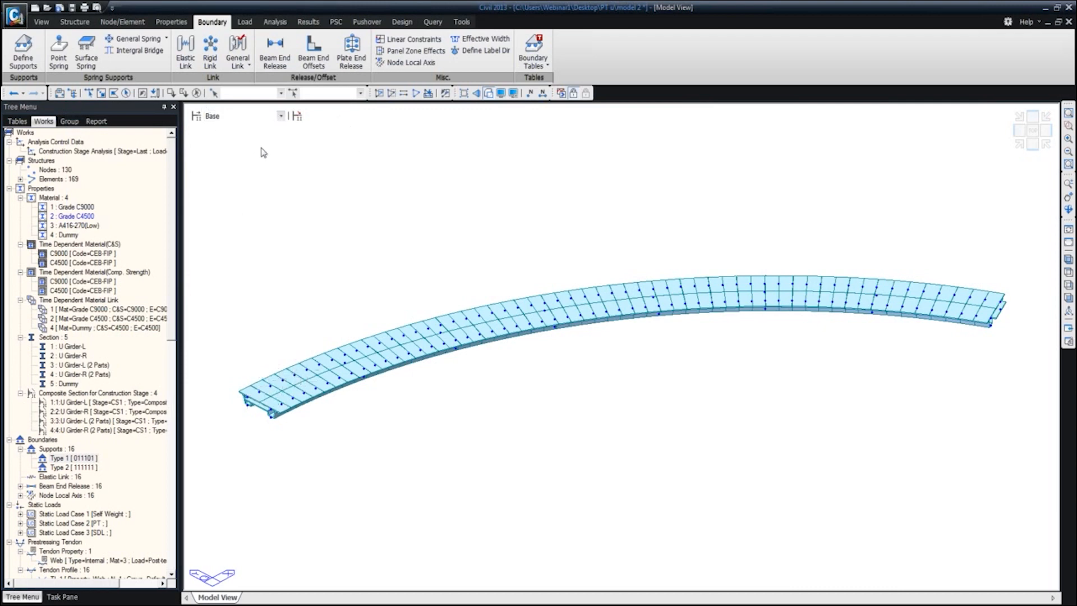
Assign an auto-calculated notational size of member by the CEB-FIP code, a = 0.5, to the elements with the Dummy material.
click(72, 235)
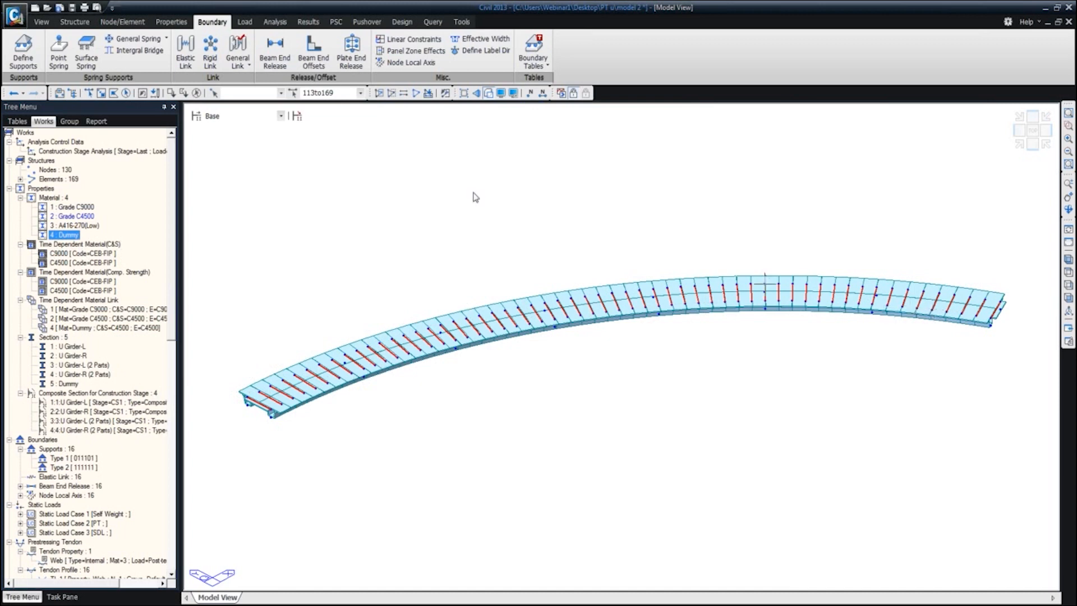
click(167, 23)
click(150, 40)
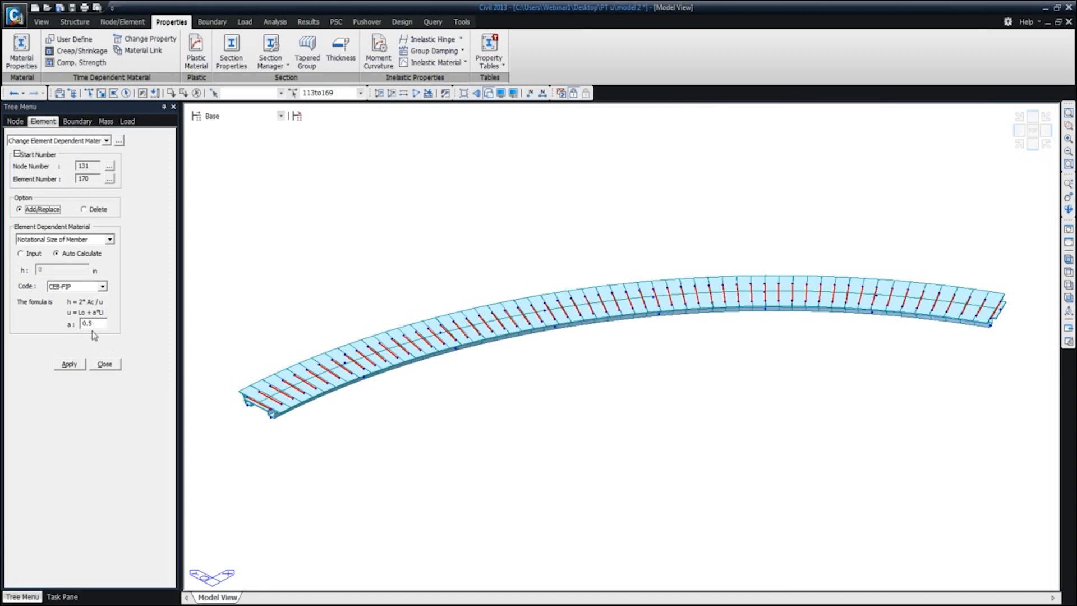
click(80, 367)
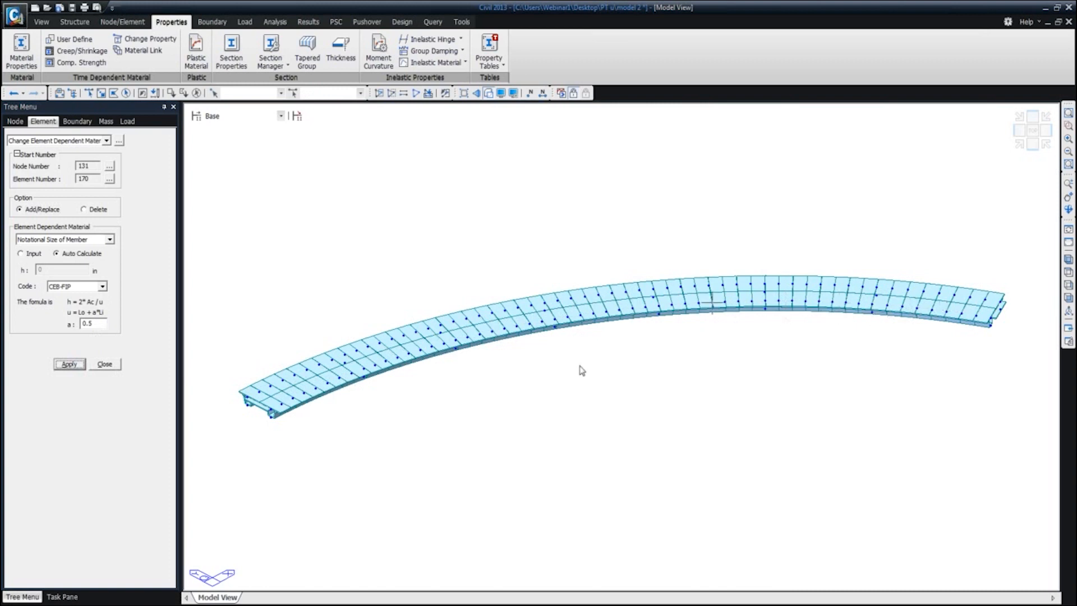
click(115, 366)
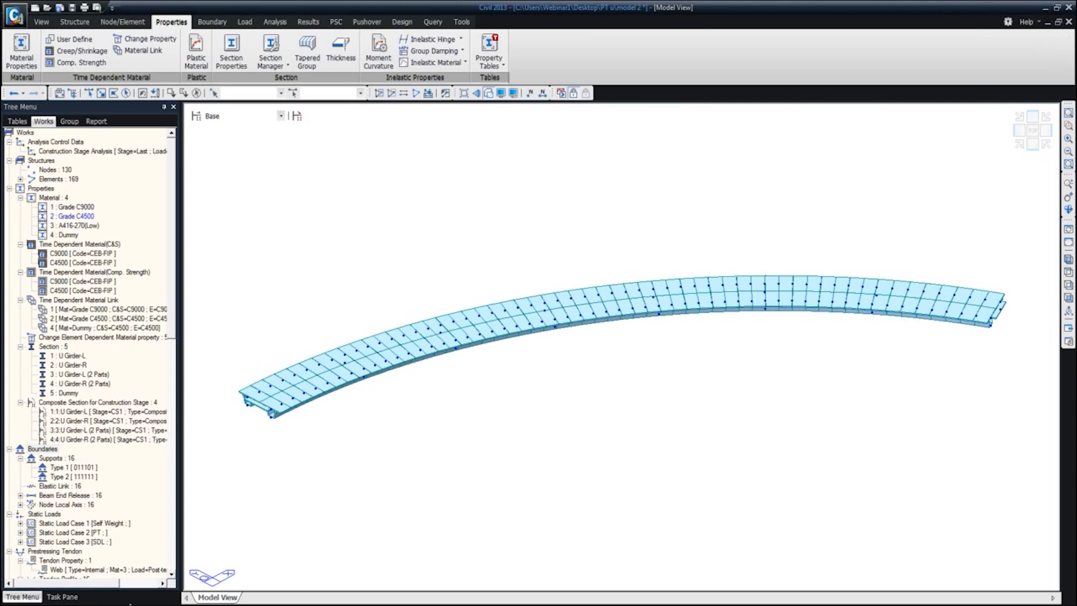
Switch to the model 3 window and display the bridge with hidden-surface rendering.
click(33, 604)
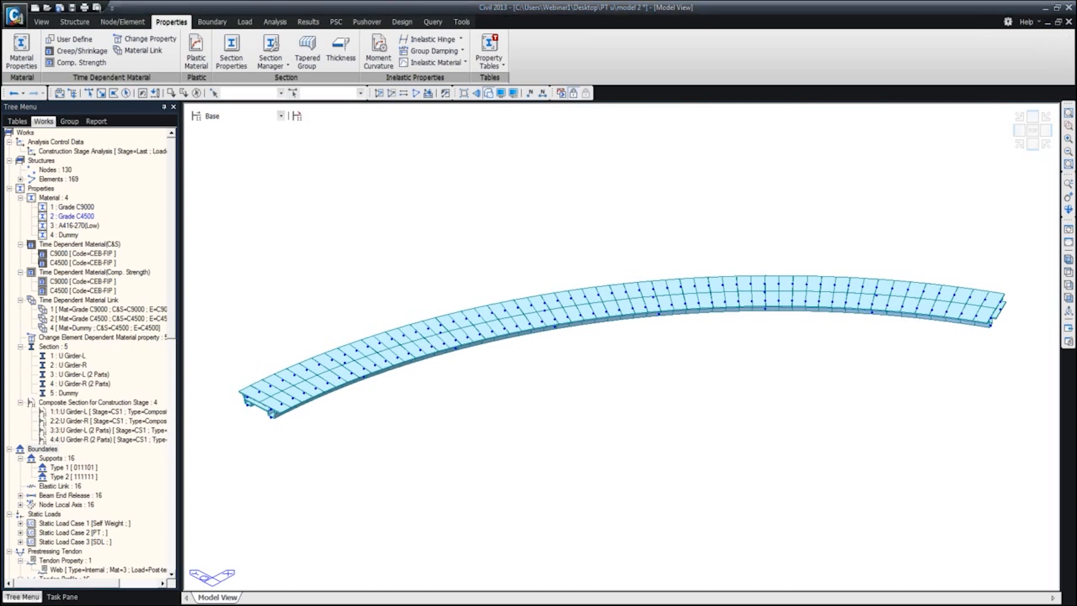
mouse_move(154, 604)
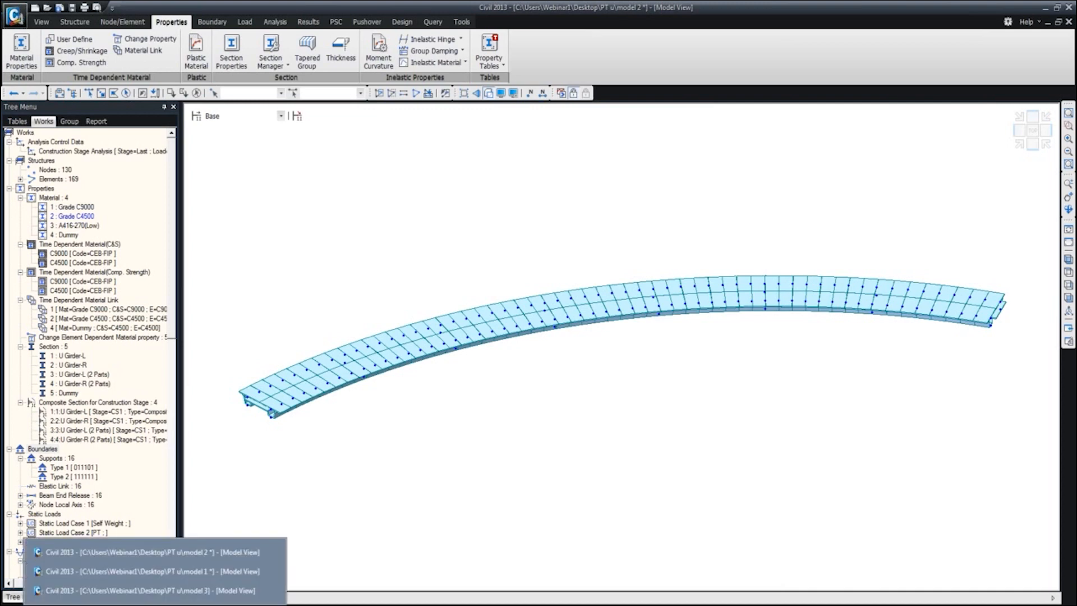
click(203, 592)
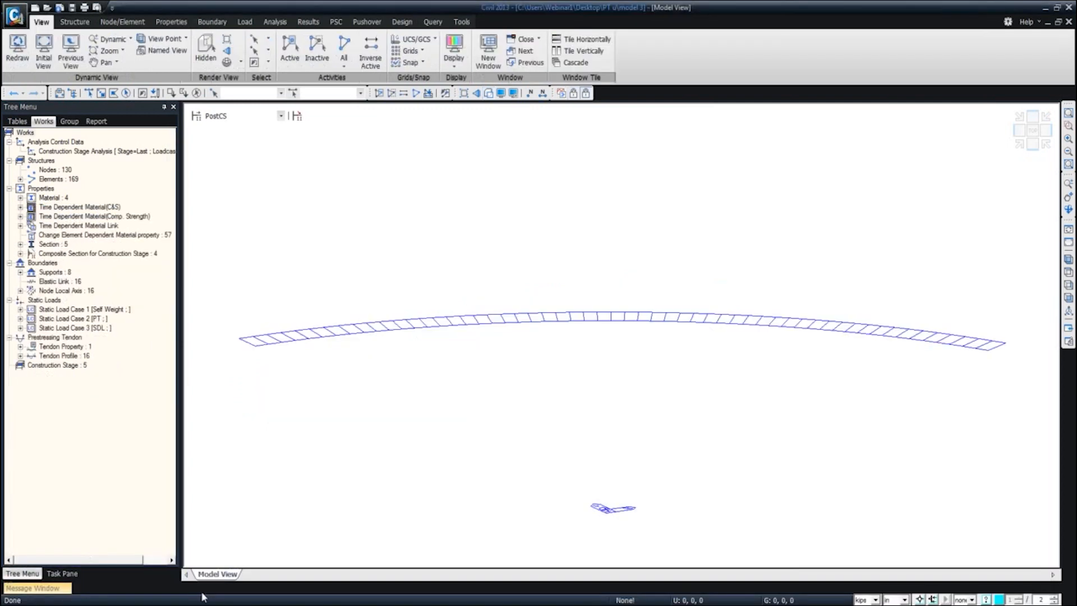
click(206, 48)
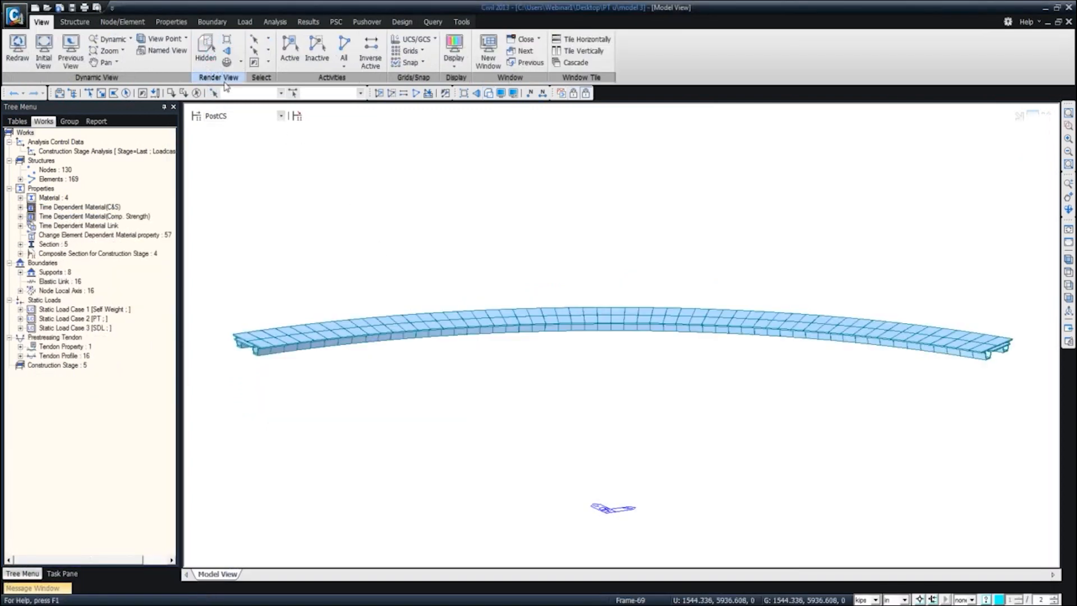
middle_drag(354, 403, 414, 421)
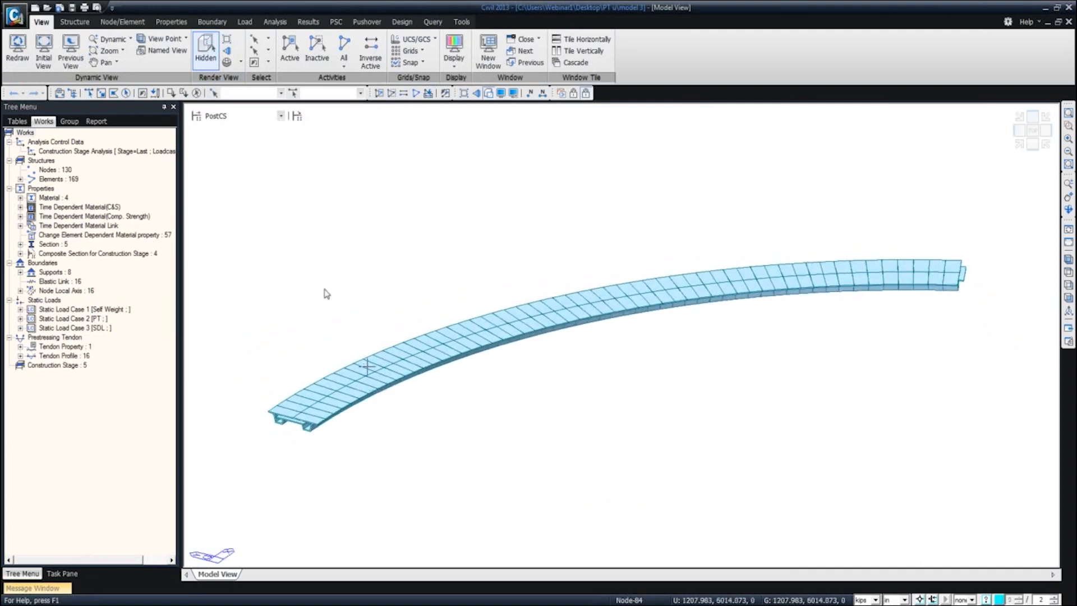
Display the My beam diagram for construction stage CS1, using the CS: Summation load case at the last step.
click(281, 116)
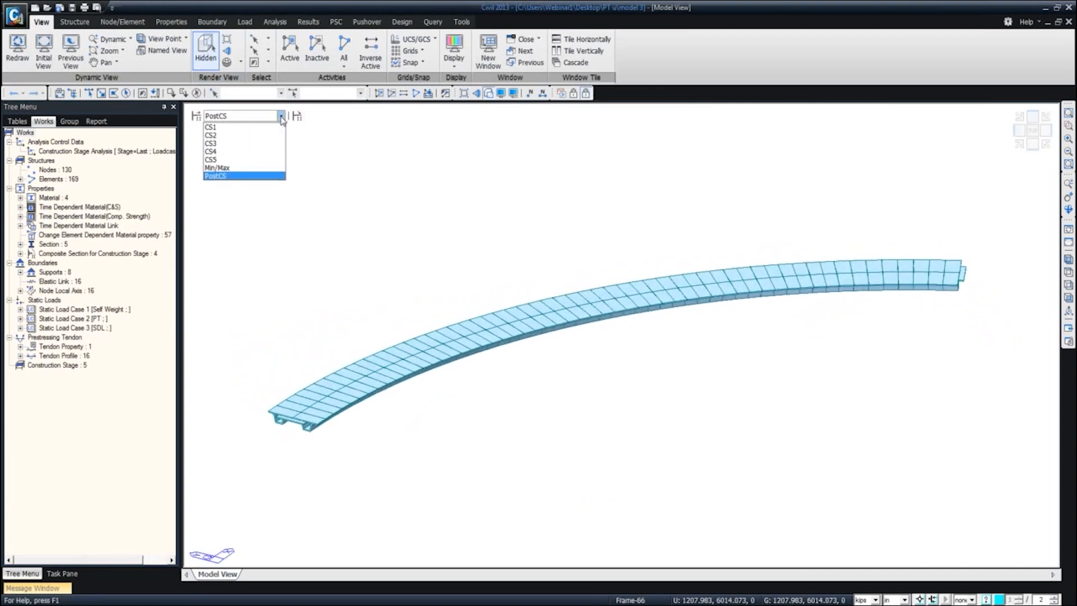
click(266, 127)
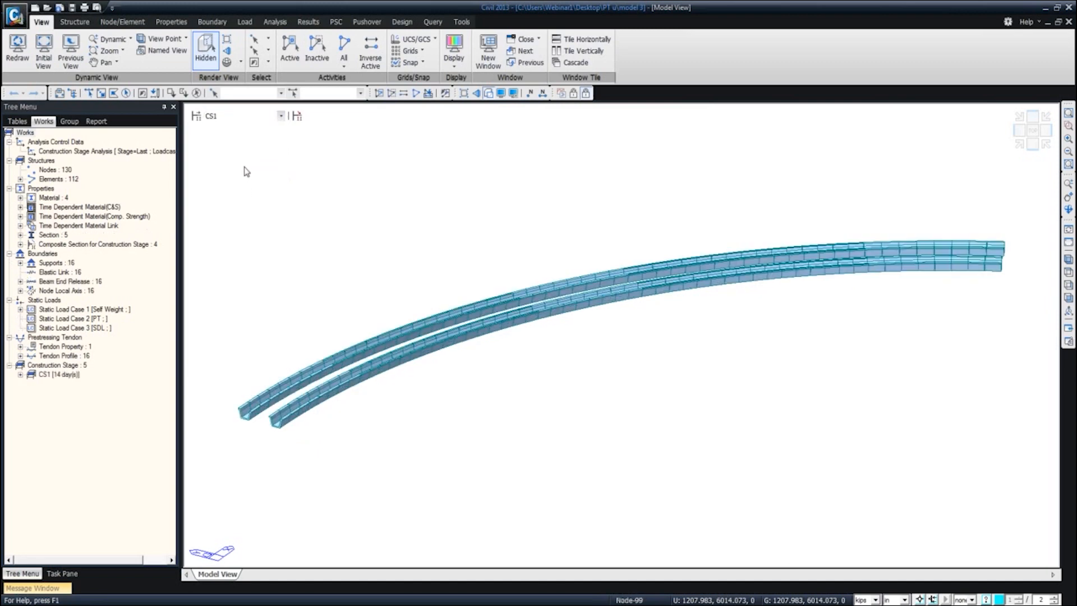
click(308, 22)
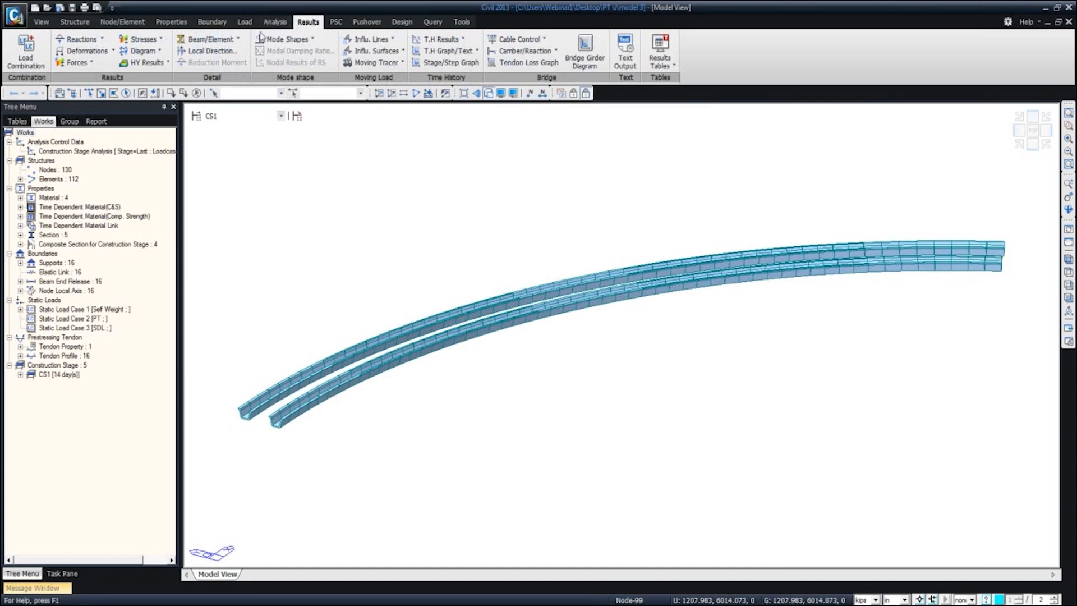
click(79, 62)
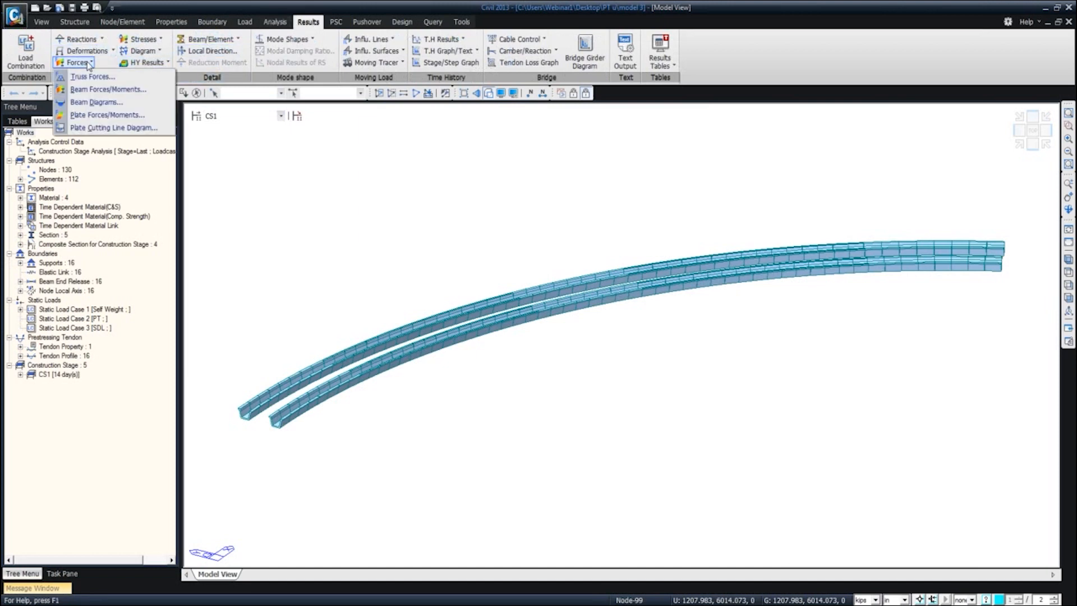
click(96, 102)
click(103, 181)
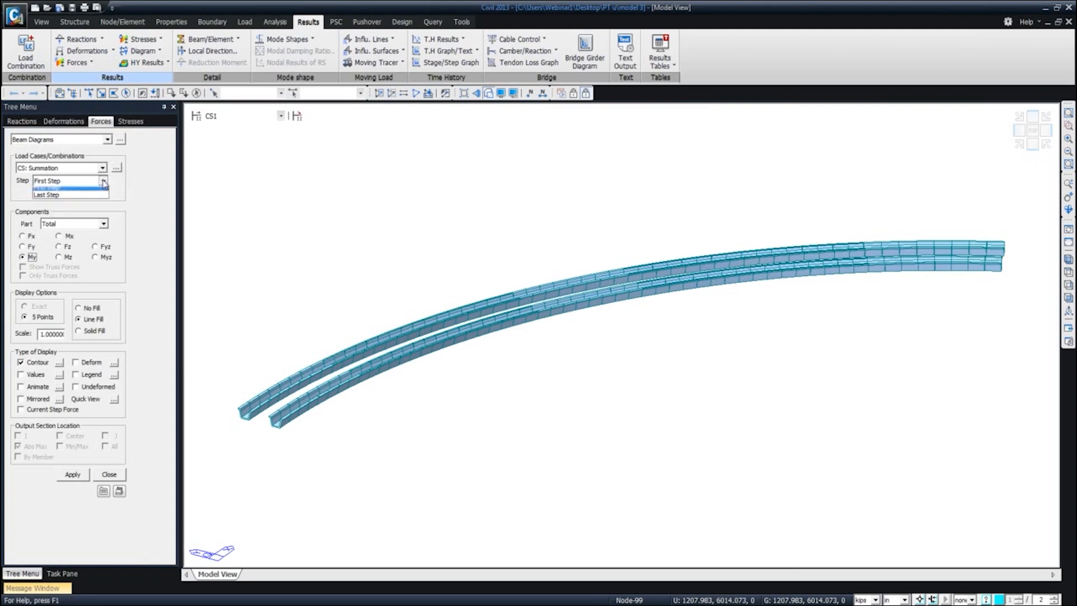
click(101, 195)
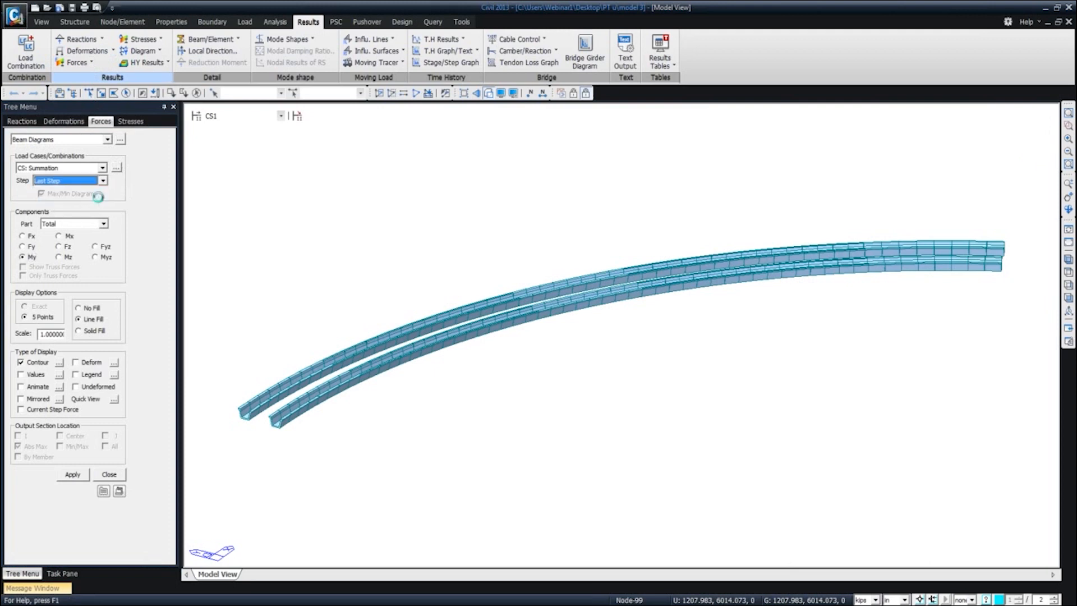
Apply solid fill and a legend to the moment diagram, and set the length unit to ft.
click(92, 331)
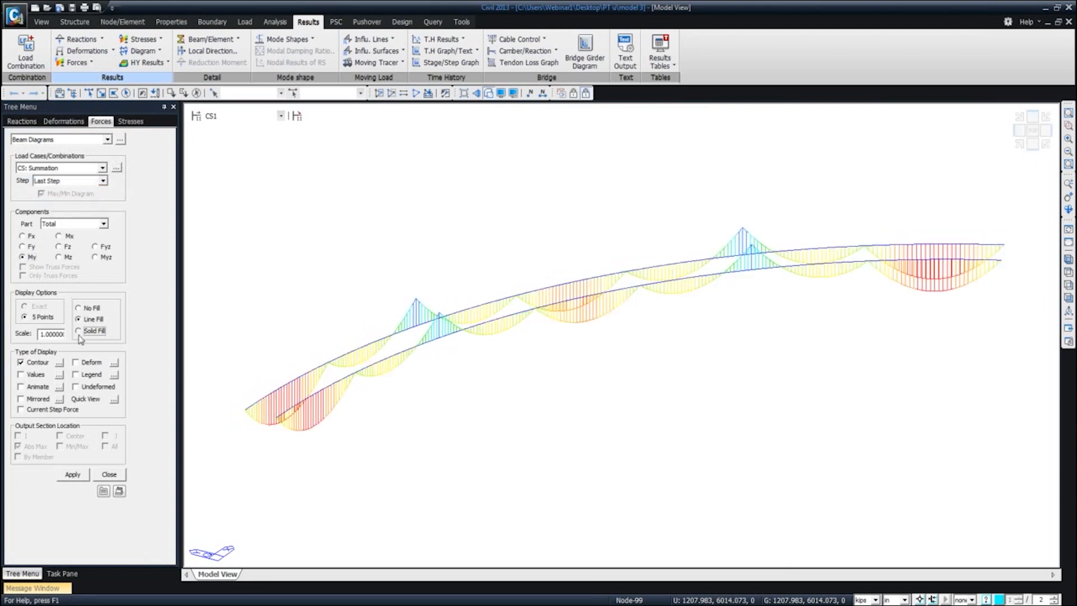
click(76, 375)
click(73, 474)
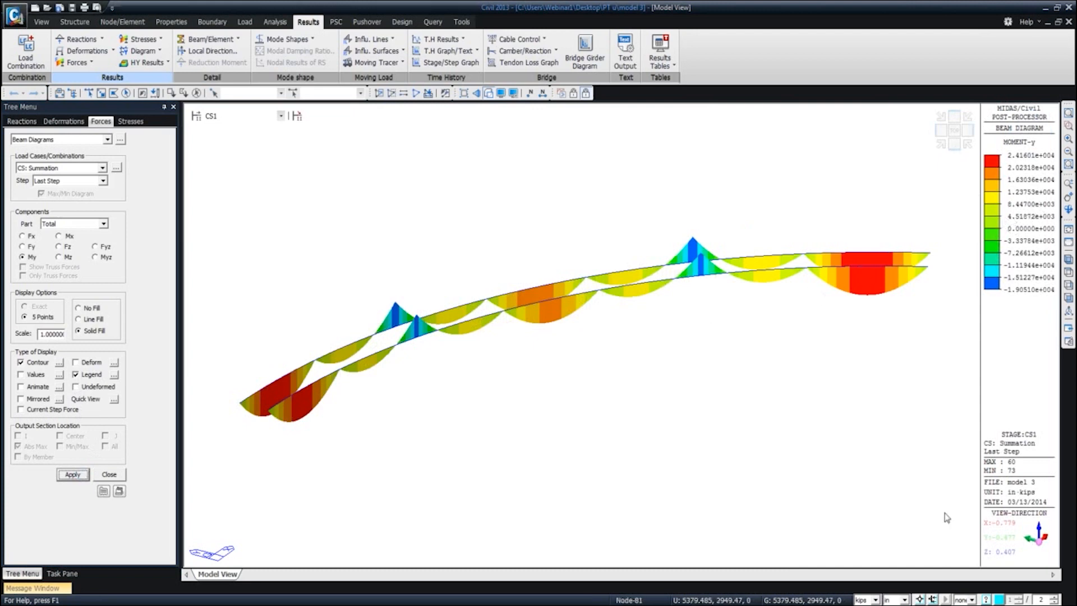
click(904, 601)
click(897, 584)
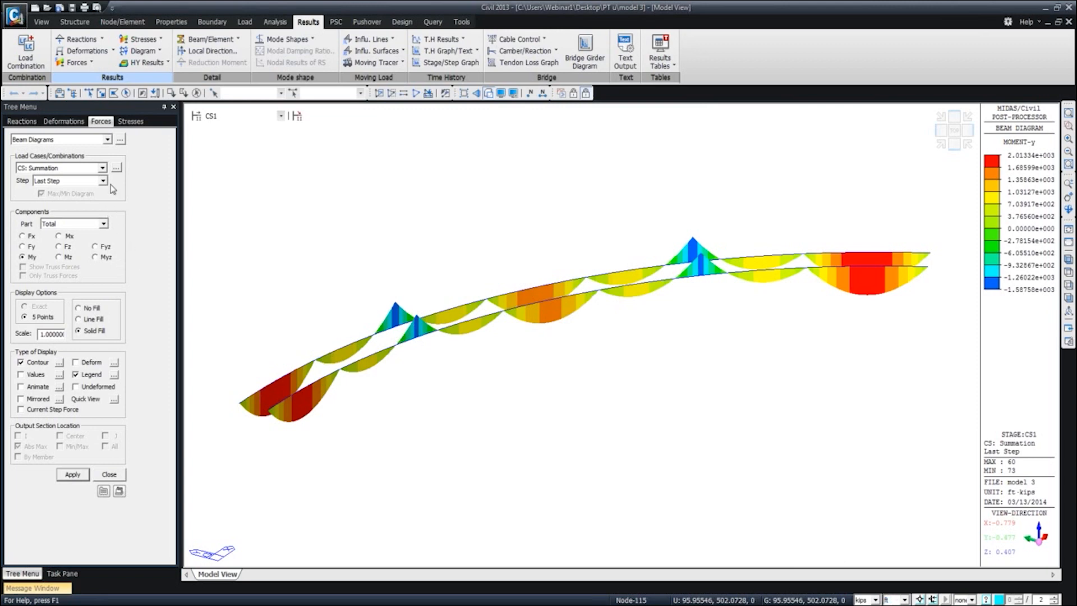
Review the My diagram of construction stage CS2 at its first and last steps.
click(219, 116)
click(223, 133)
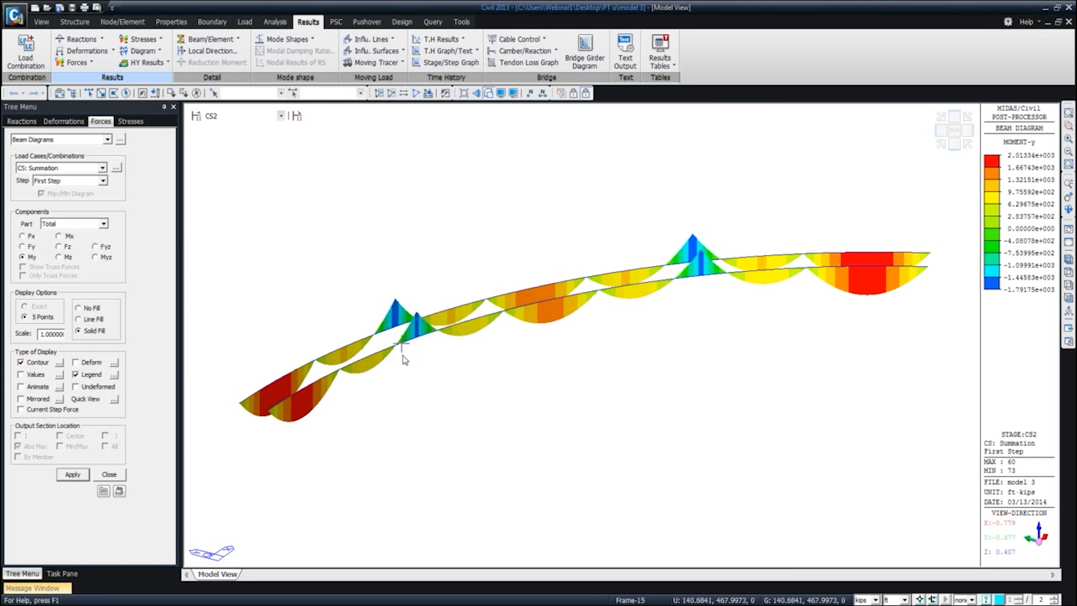
click(103, 180)
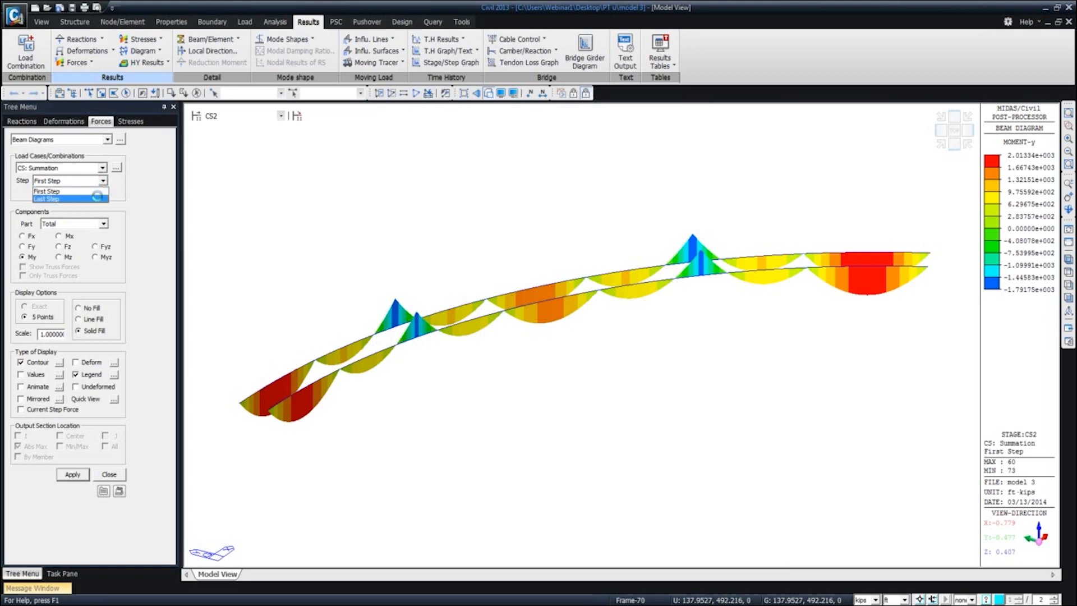
click(98, 198)
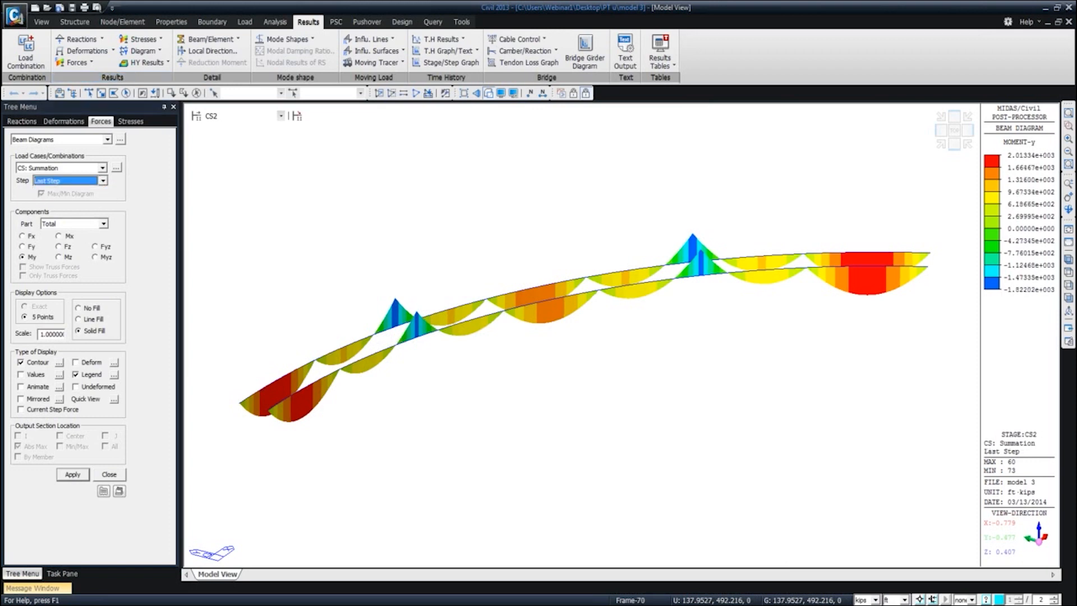
Review the My diagram of construction stage CS3 at its first and last steps.
click(281, 116)
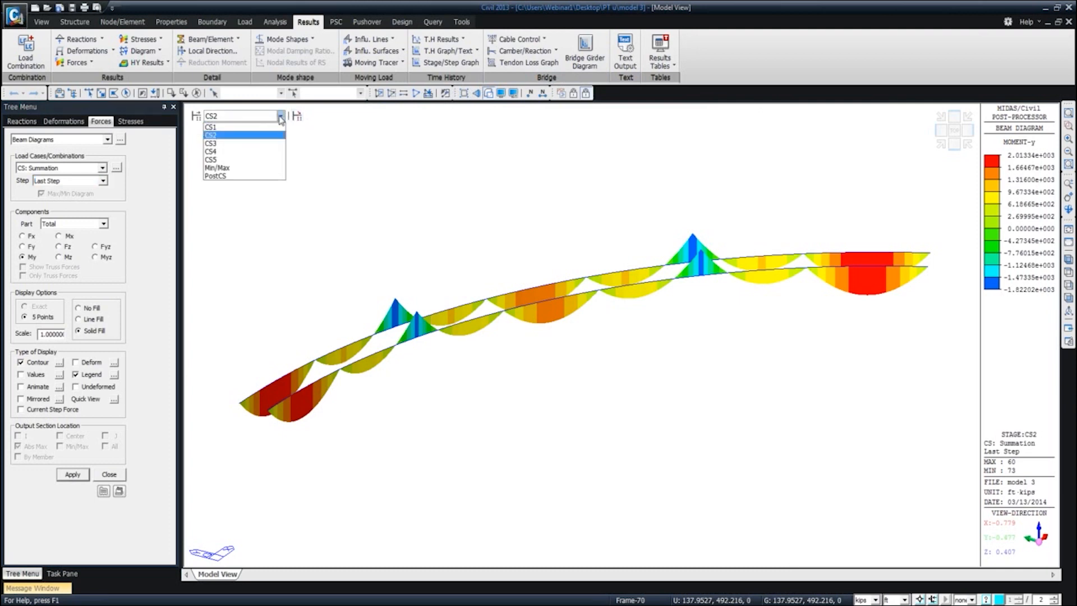
click(262, 145)
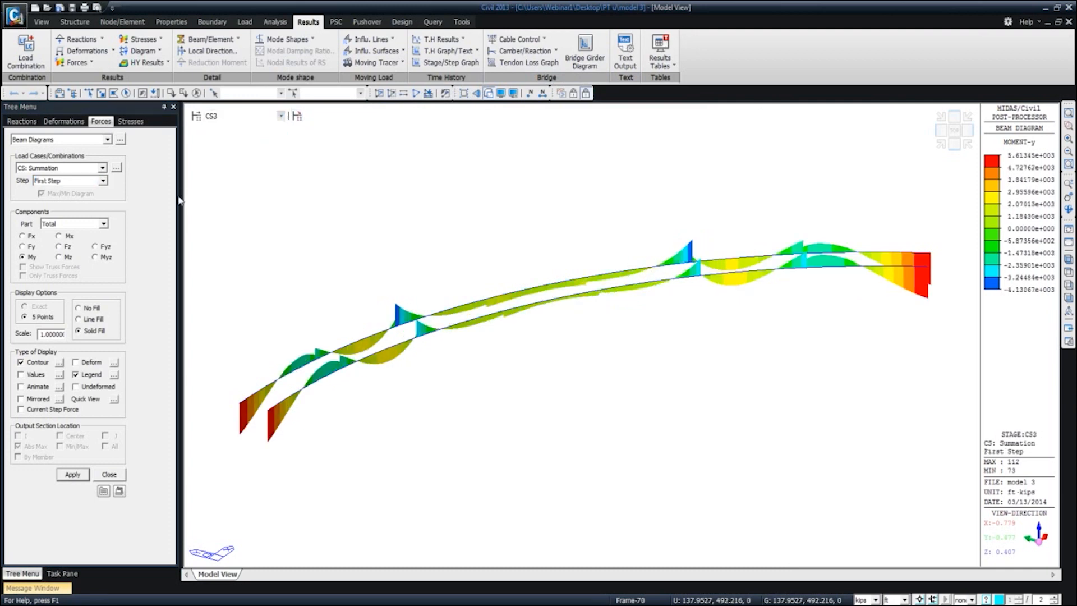
click(102, 184)
click(93, 203)
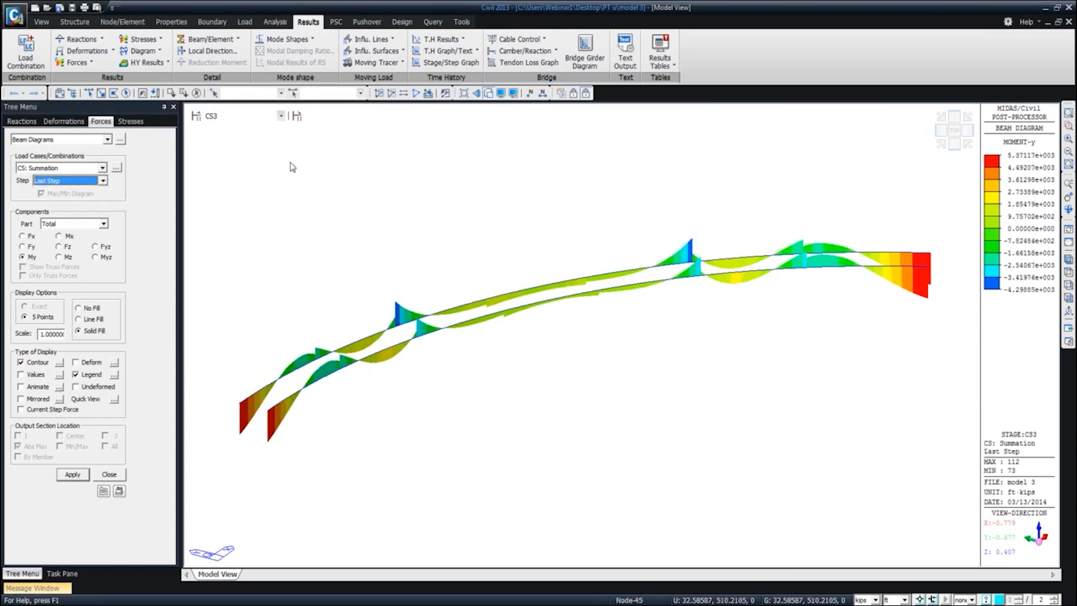
Examine the My diagram of construction stage CS4 at its first step and compare it with the last step.
click(267, 124)
click(262, 154)
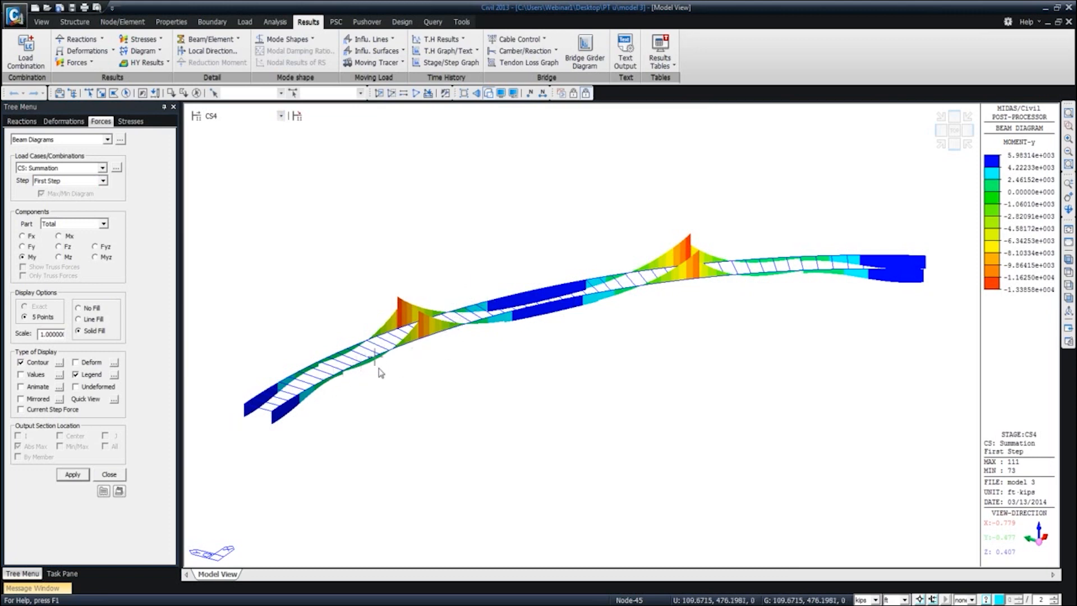
mouse_move(437, 329)
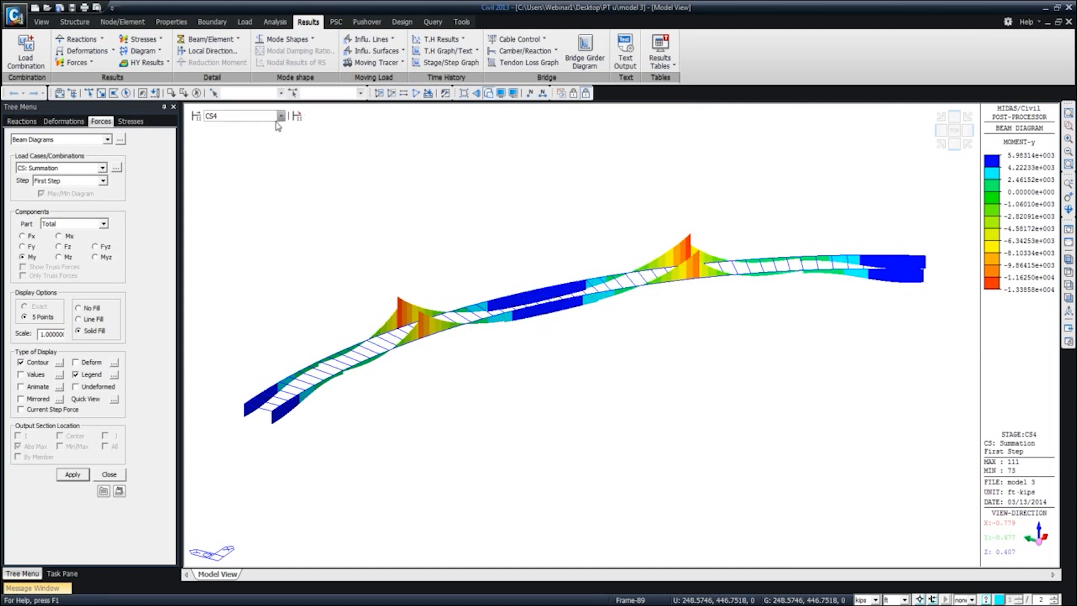
click(103, 181)
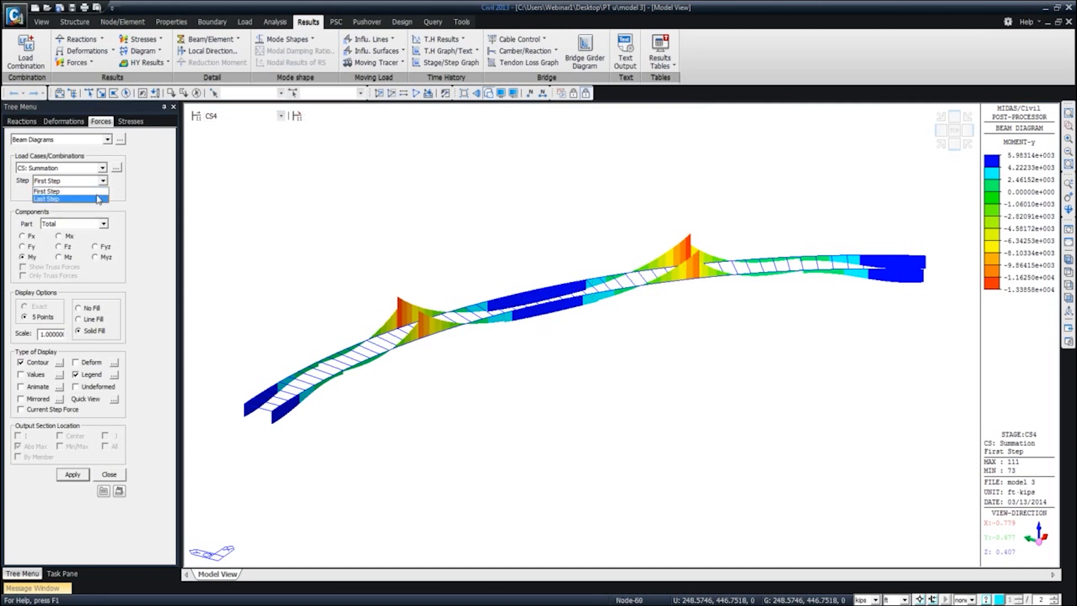
click(95, 198)
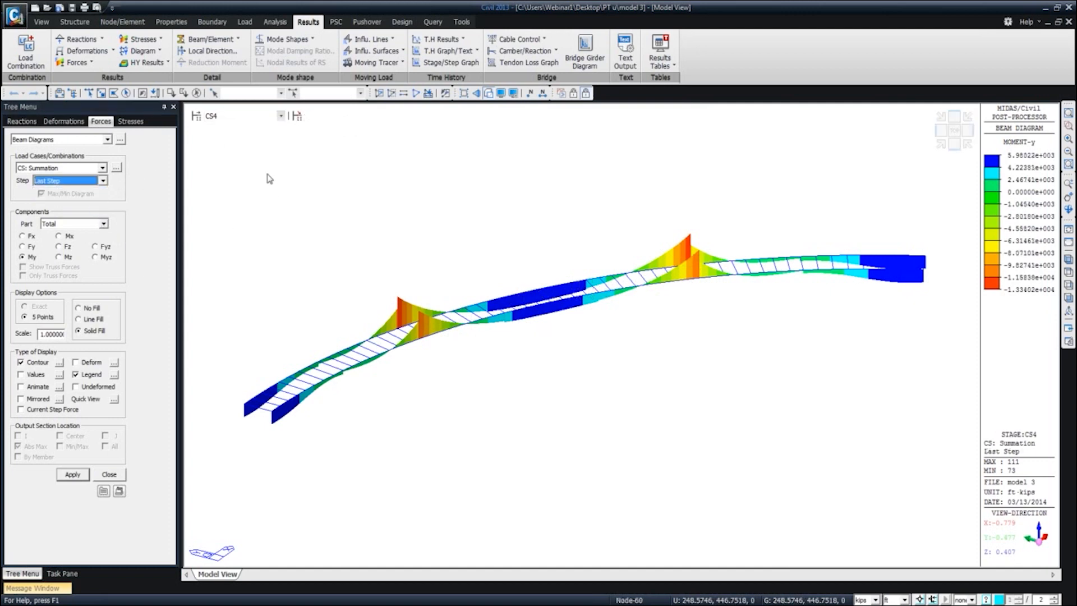
Examine the My diagram of construction stage CS5 at its first and last steps, including the midspan region.
click(280, 116)
click(249, 166)
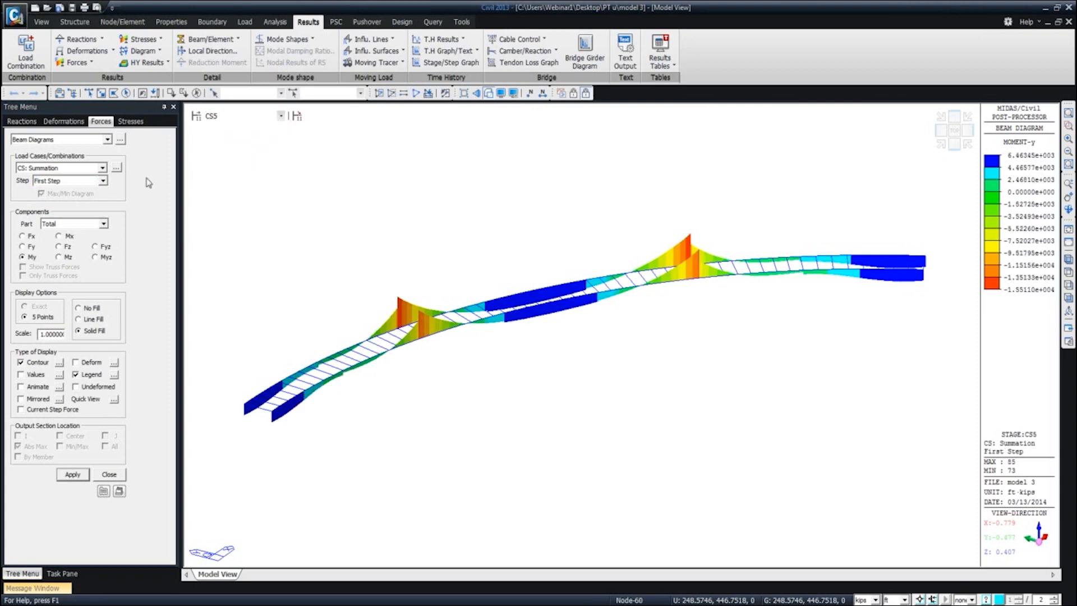
click(103, 182)
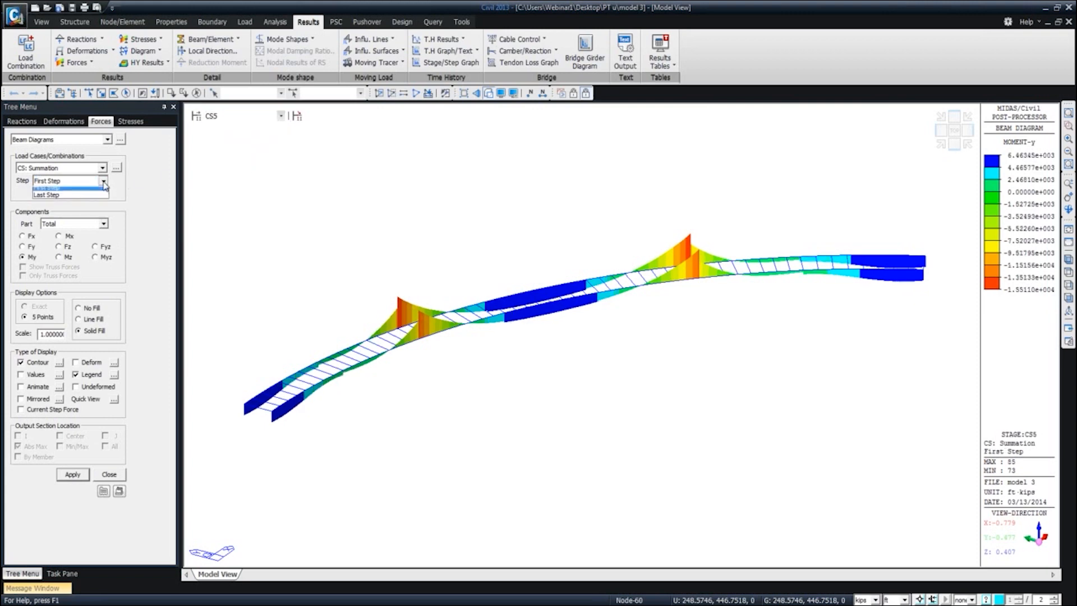
click(102, 203)
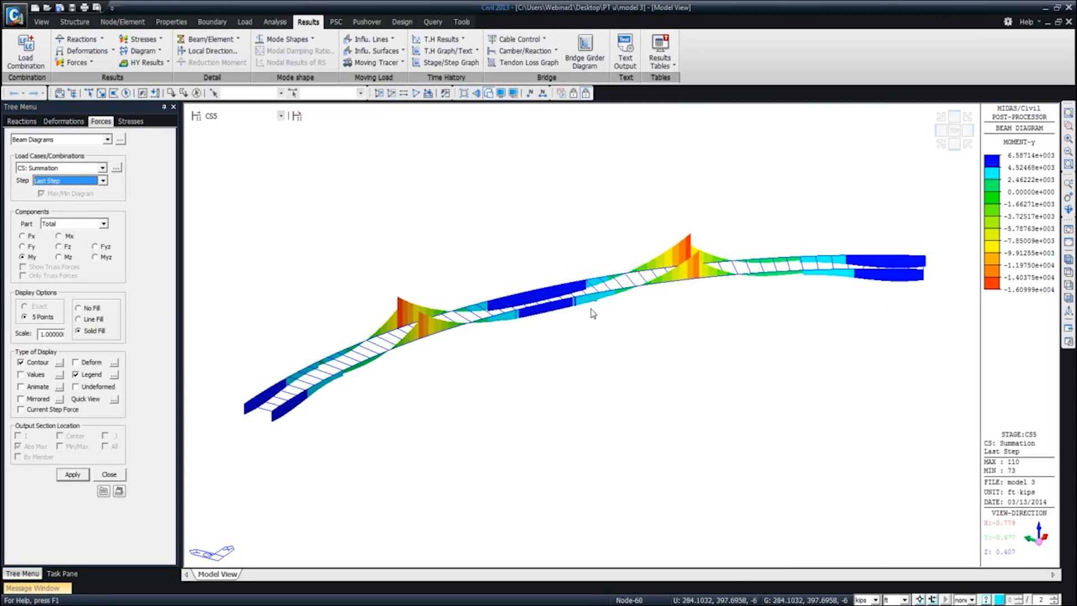
mouse_move(598, 305)
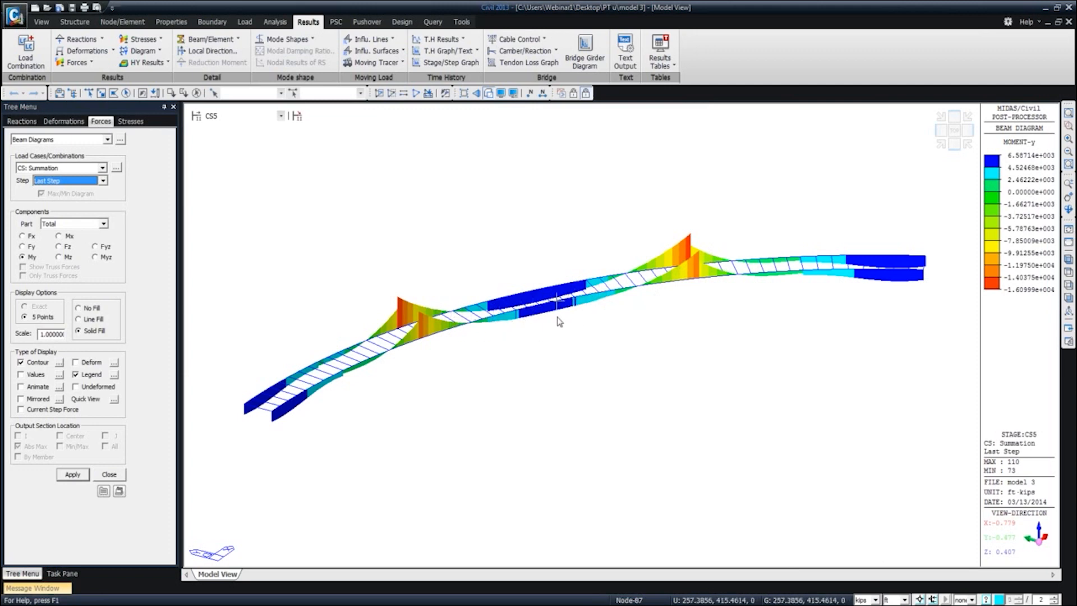
Display the My diagram for Part 1 of the composite section at the last step of CS5.
click(103, 224)
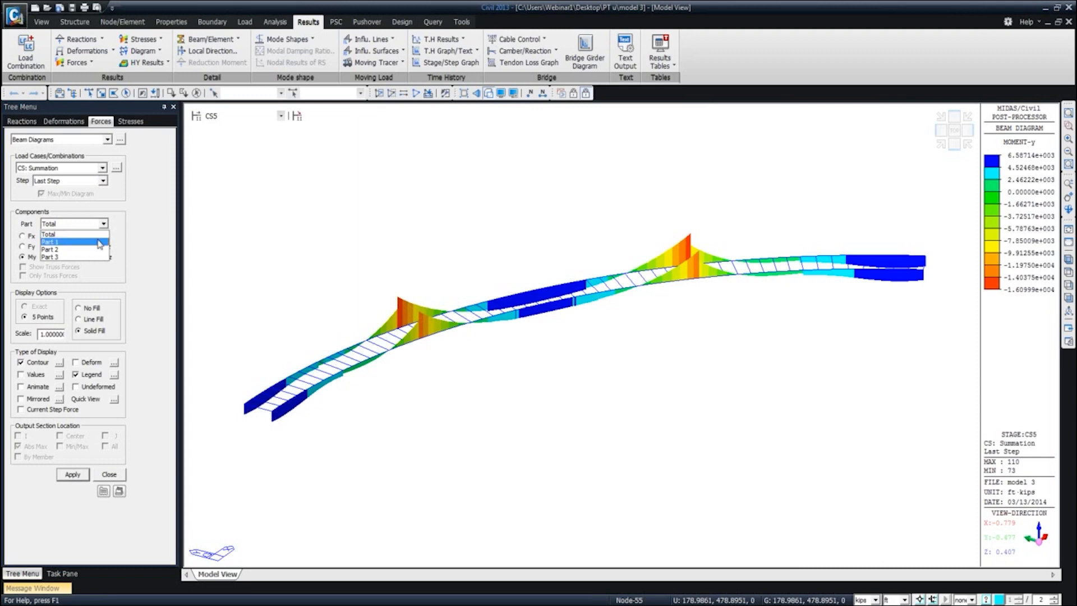
click(98, 243)
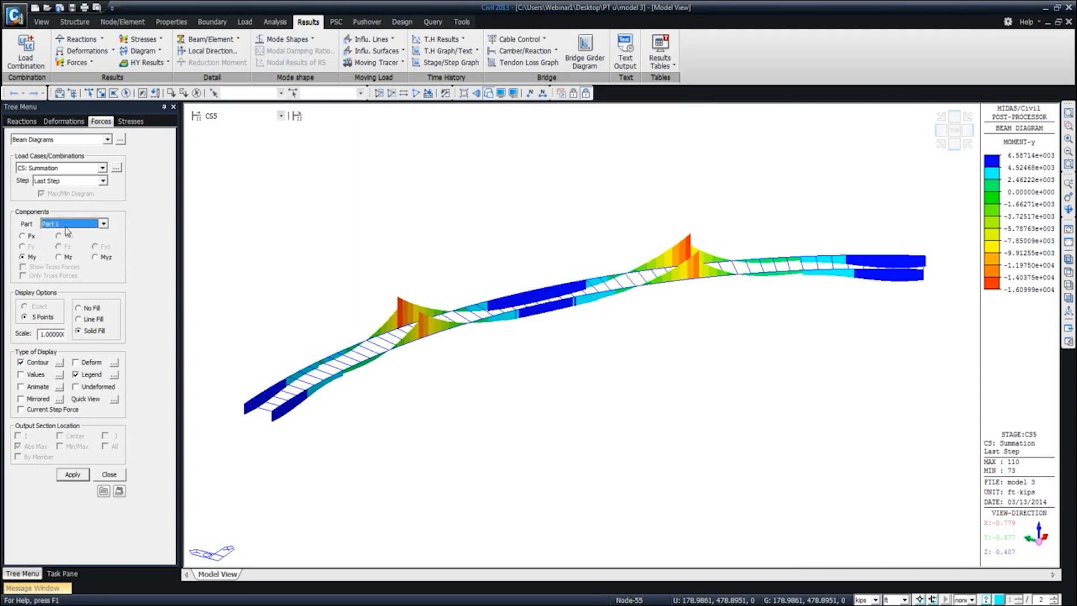
click(73, 475)
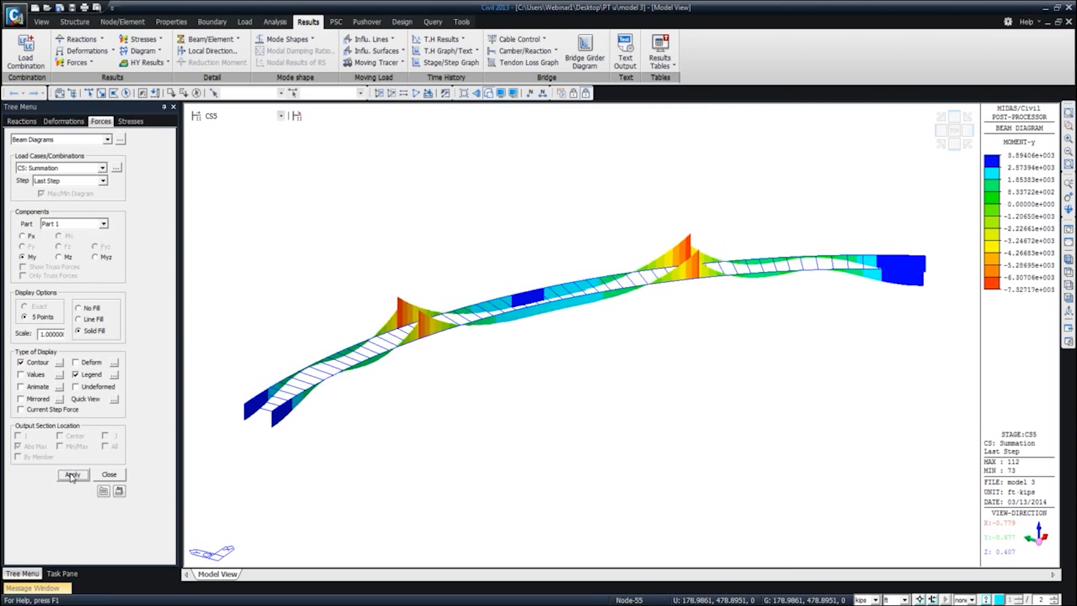
mouse_move(724, 279)
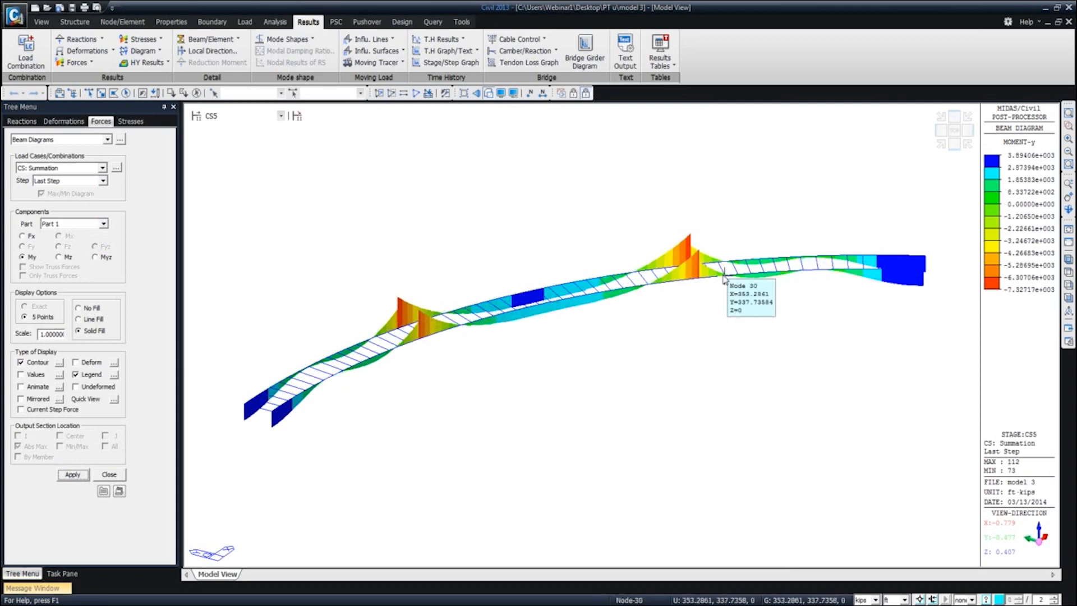
Display the My diagram for Part 2 of the composite section at the last step of CS5.
click(104, 225)
click(99, 245)
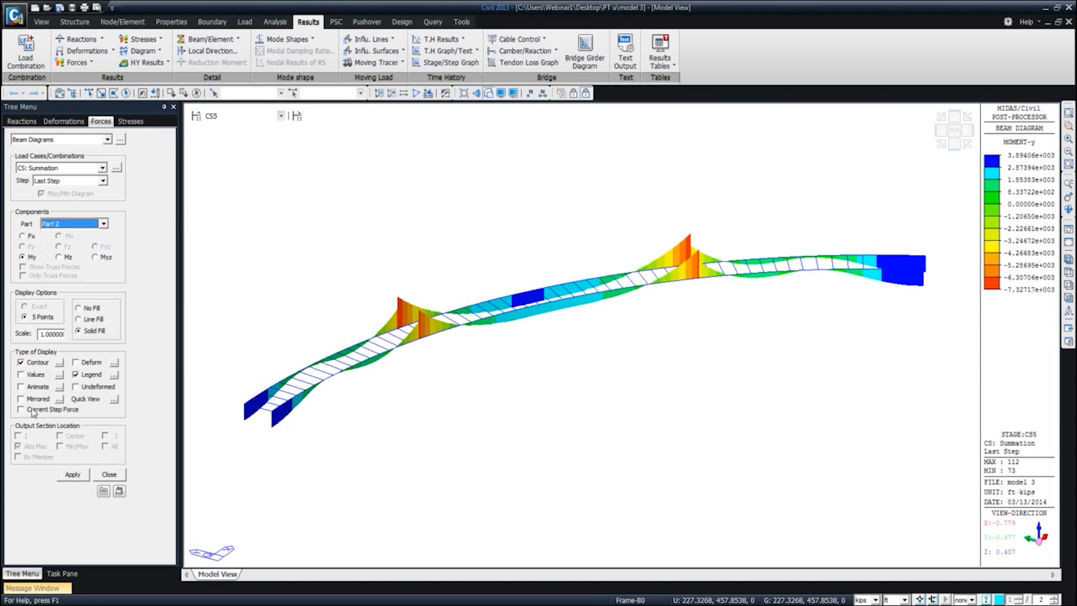
click(73, 474)
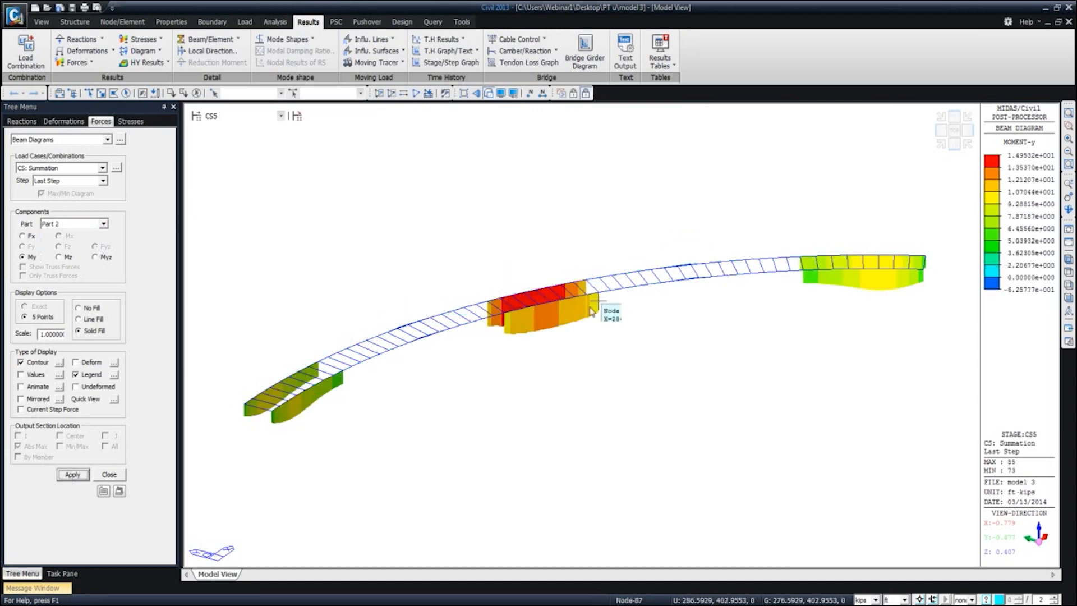
Display the My diagram for Part 3 of the composite section at the last step of CS5.
click(104, 225)
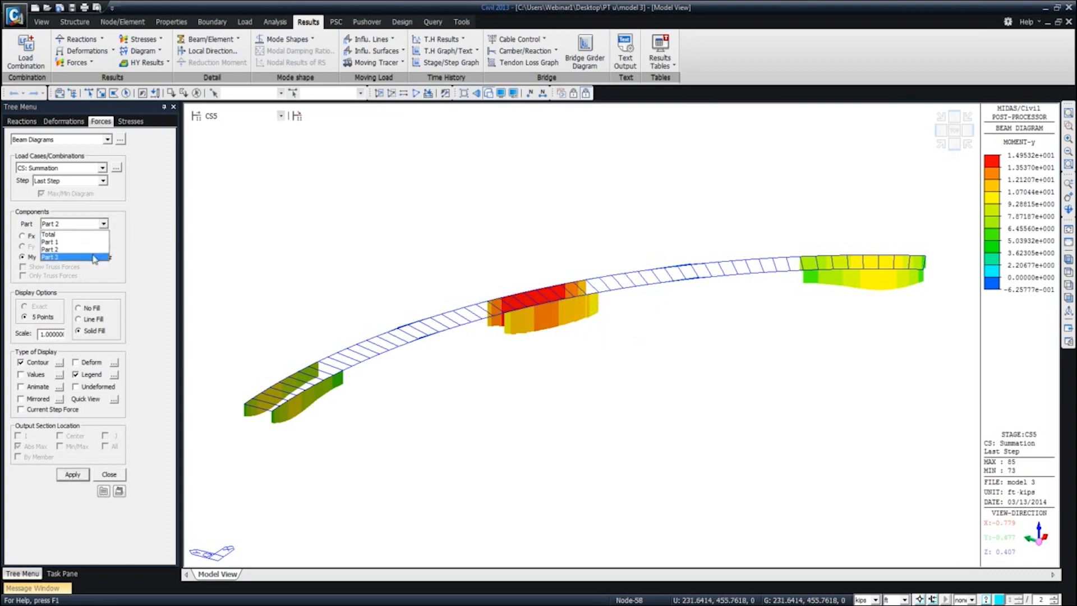
click(95, 259)
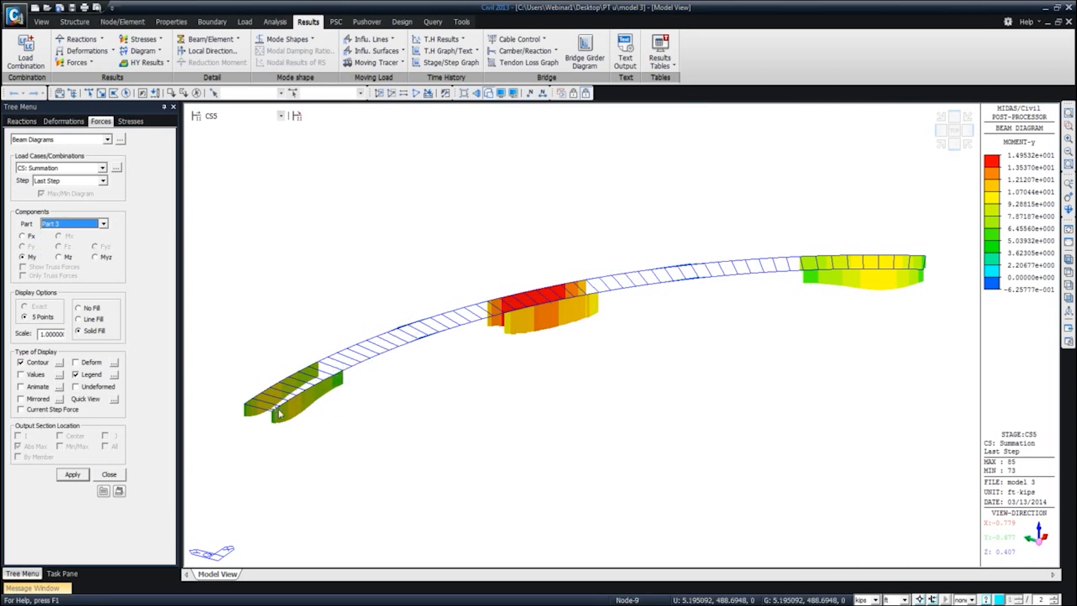
mouse_move(339, 374)
click(72, 474)
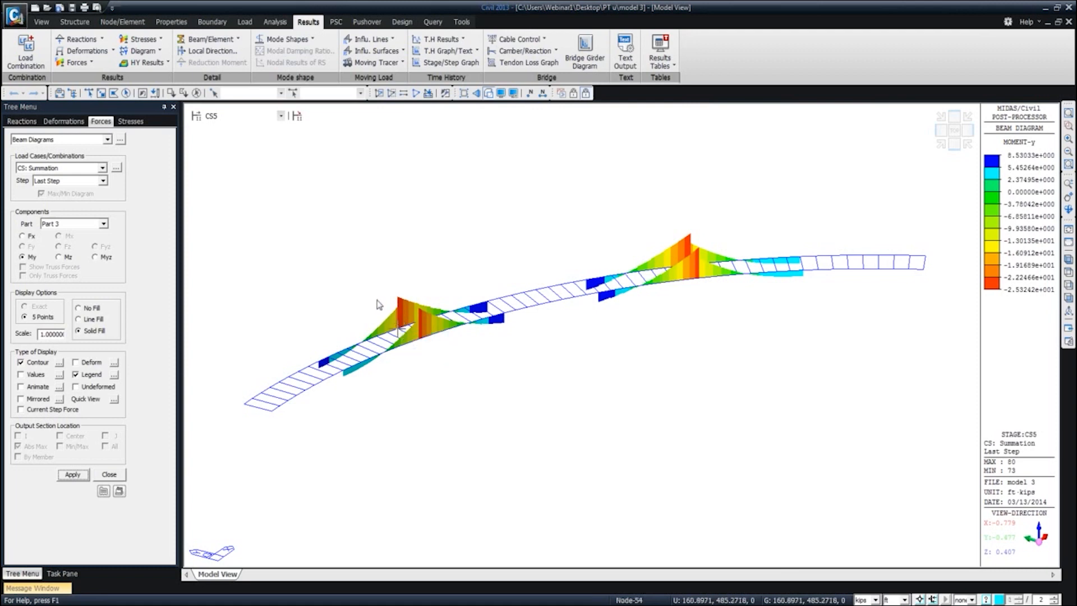
Display the My diagram for the Total composite section at the last step of CS5.
click(104, 224)
click(95, 238)
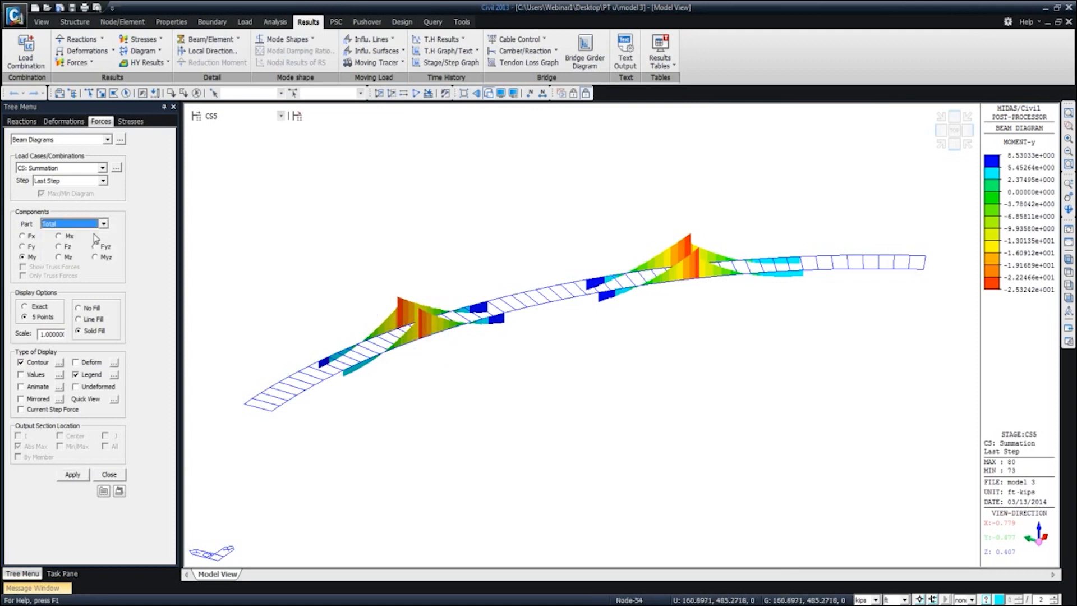
click(73, 474)
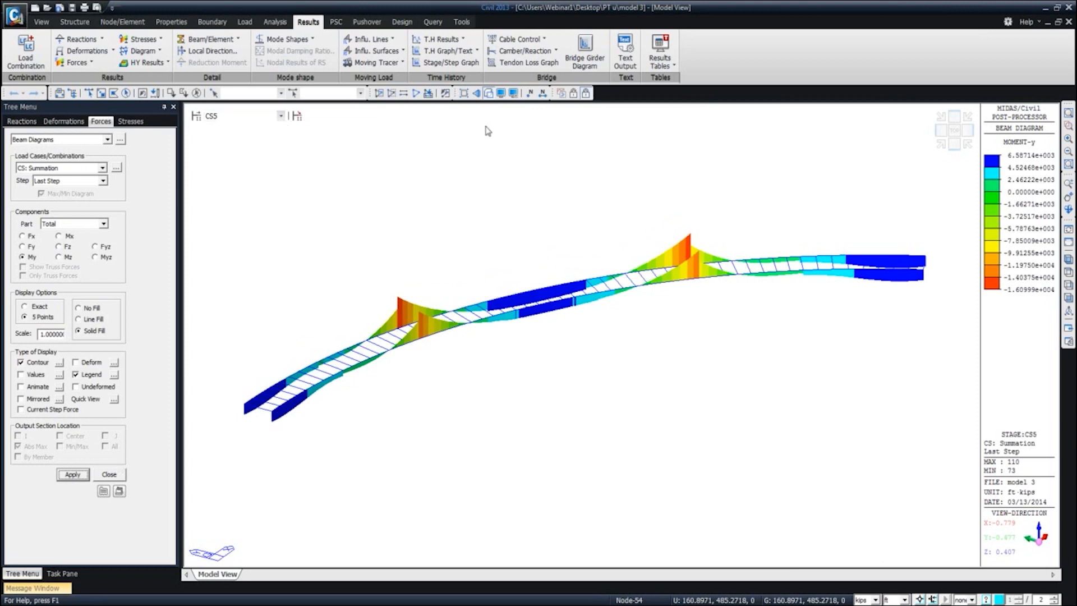
Set the stage to PostCS, switch the model to pre-processing mode and show the girders of construction stage CS1.
click(282, 120)
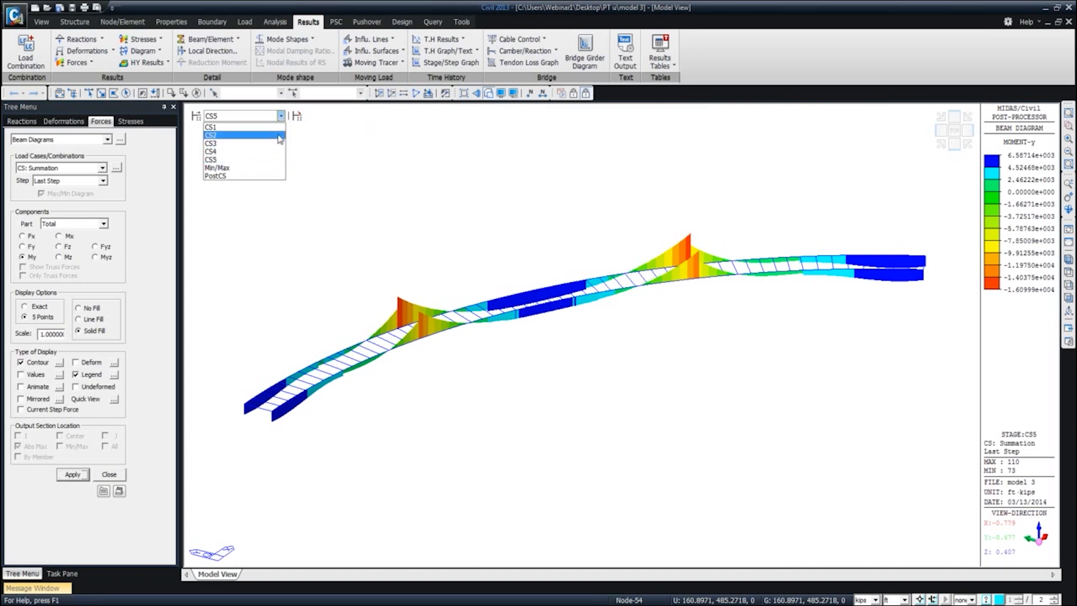
click(264, 177)
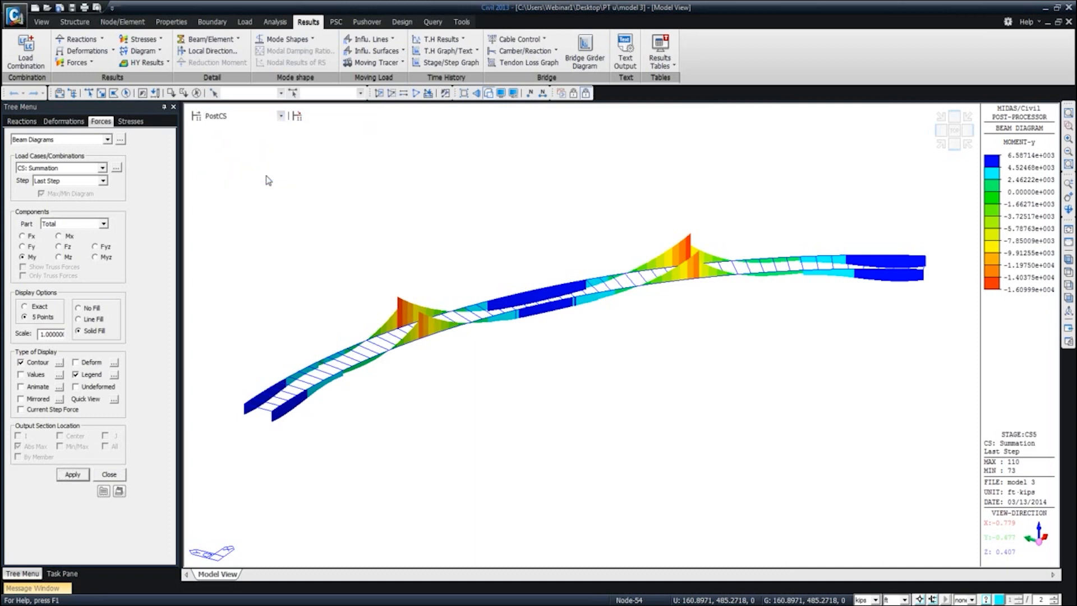
click(572, 92)
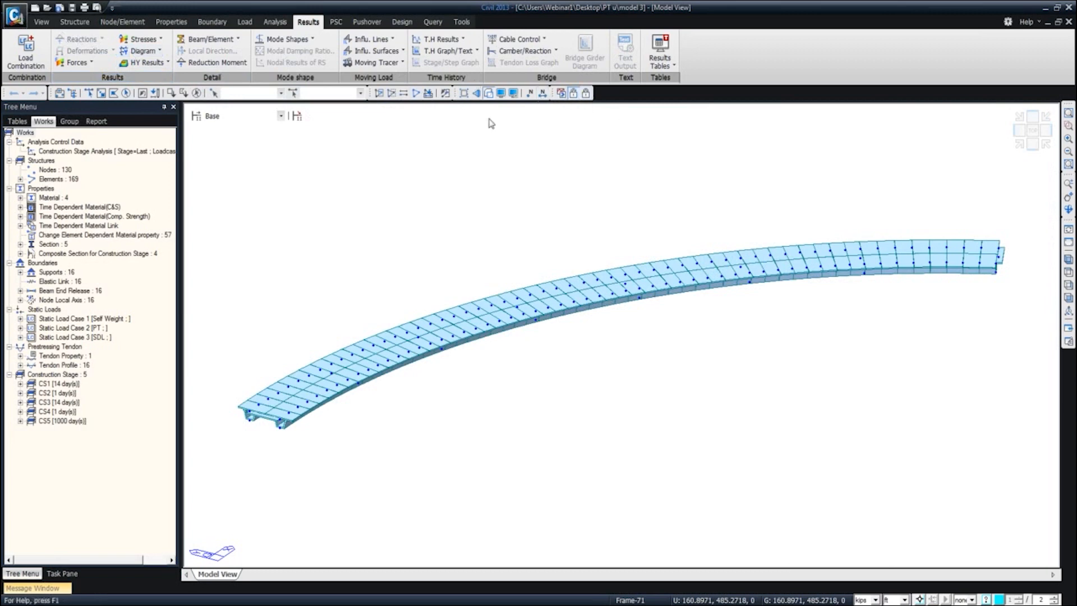
click(280, 116)
click(270, 133)
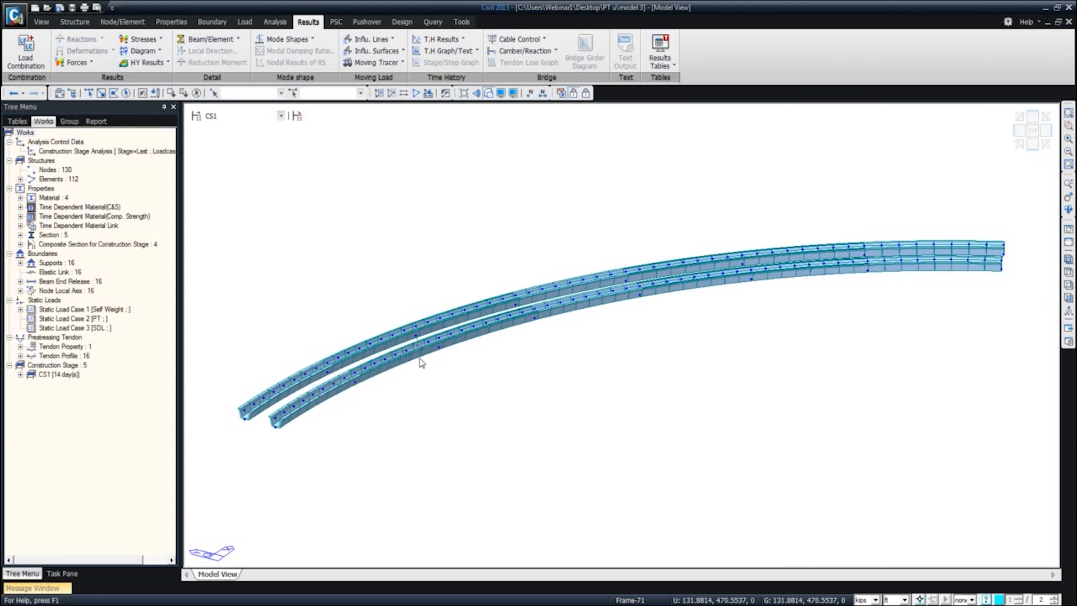
Return to post-processing mode and examine the girder geometry of construction stage CS1.
click(586, 93)
click(241, 117)
click(241, 124)
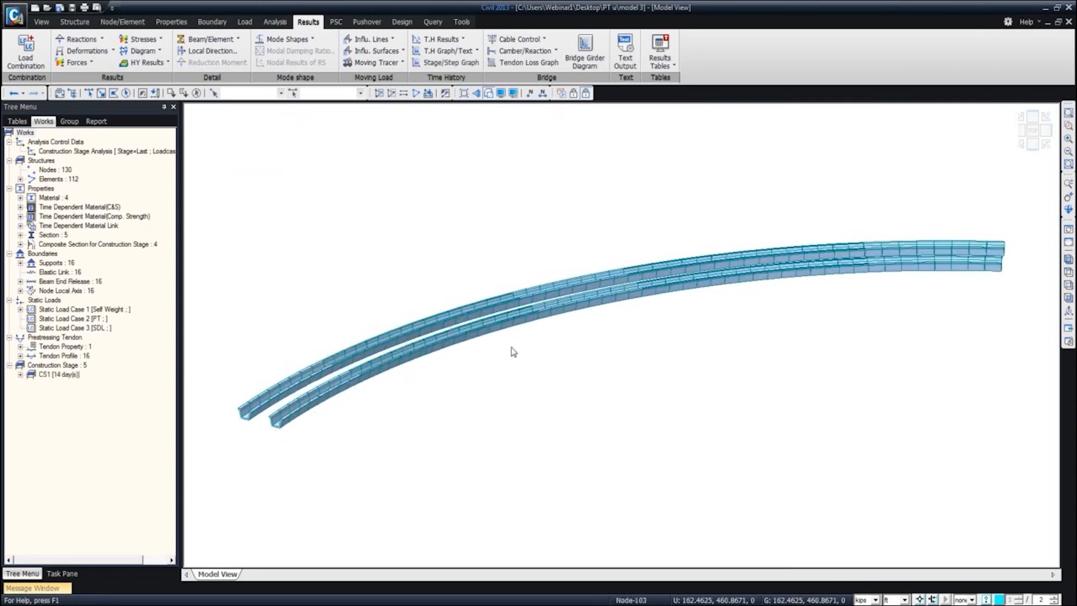
scroll(512, 362, down, 2)
scroll(507, 353, down, 1)
scroll(506, 355, down, 1)
mouse_move(507, 335)
shift+middle_down()
mouse_move(511, 352)
mouse_move(512, 323)
shift+middle_up()
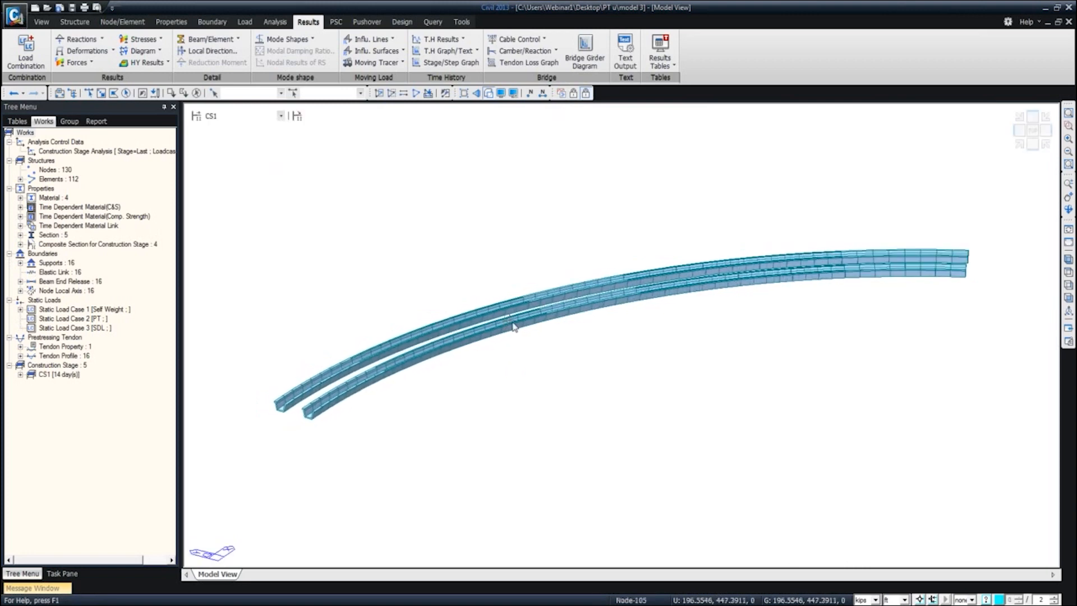
Examine the bridge geometry at construction stages CS2, CS4 and CS5.
click(264, 120)
click(259, 138)
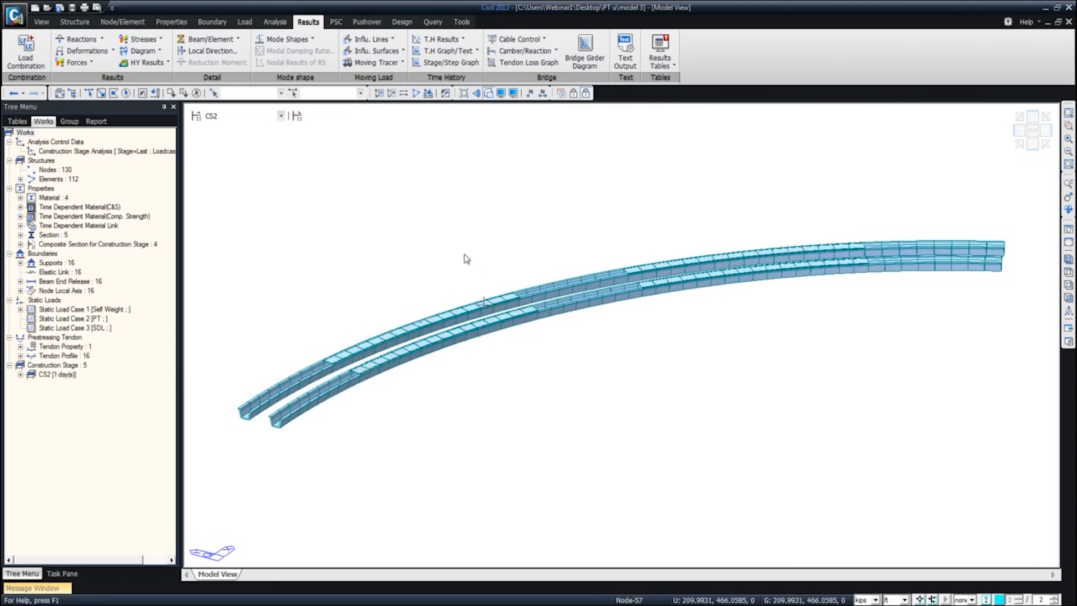
click(280, 116)
click(263, 151)
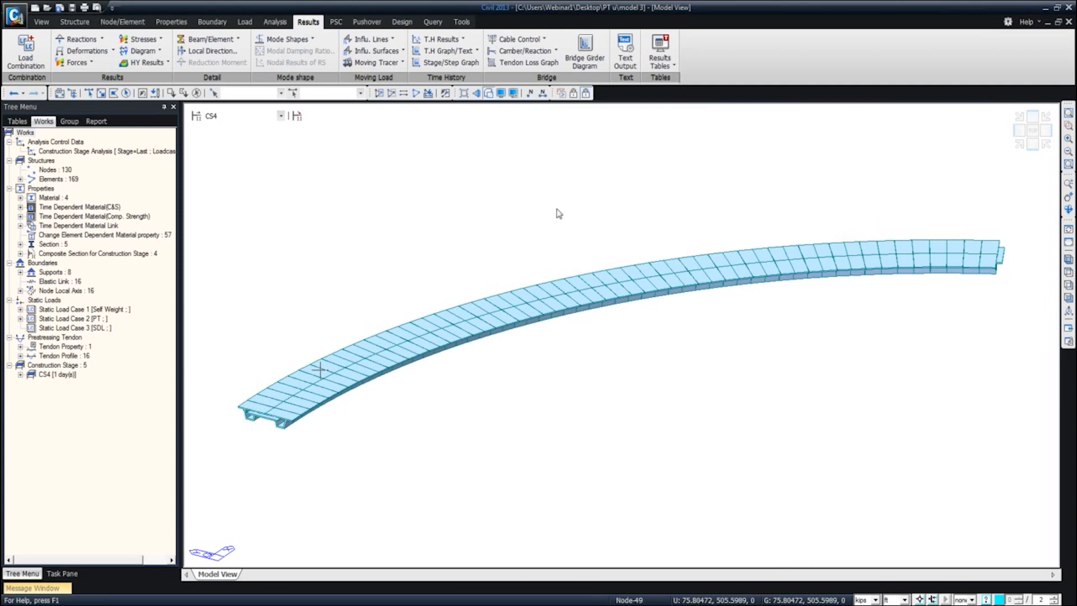
click(281, 115)
click(273, 160)
Display the Type 1 supports on the bridge model.
click(20, 272)
right_click(65, 281)
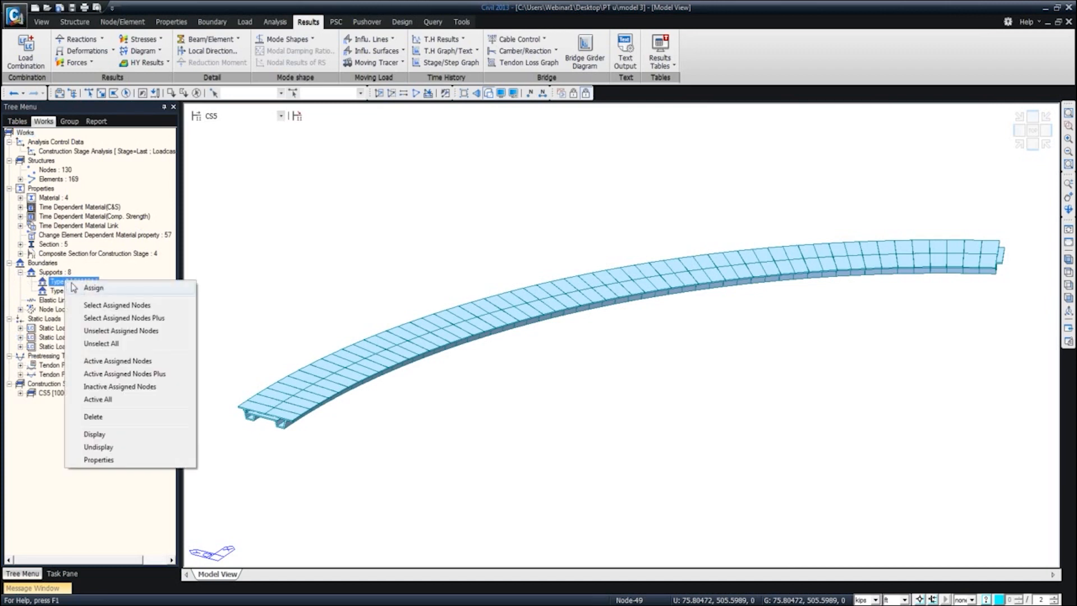
click(113, 435)
Compare the support locations and active elements across construction stages CS1, CS2, CS3, CS4 and CS5.
click(281, 115)
click(269, 127)
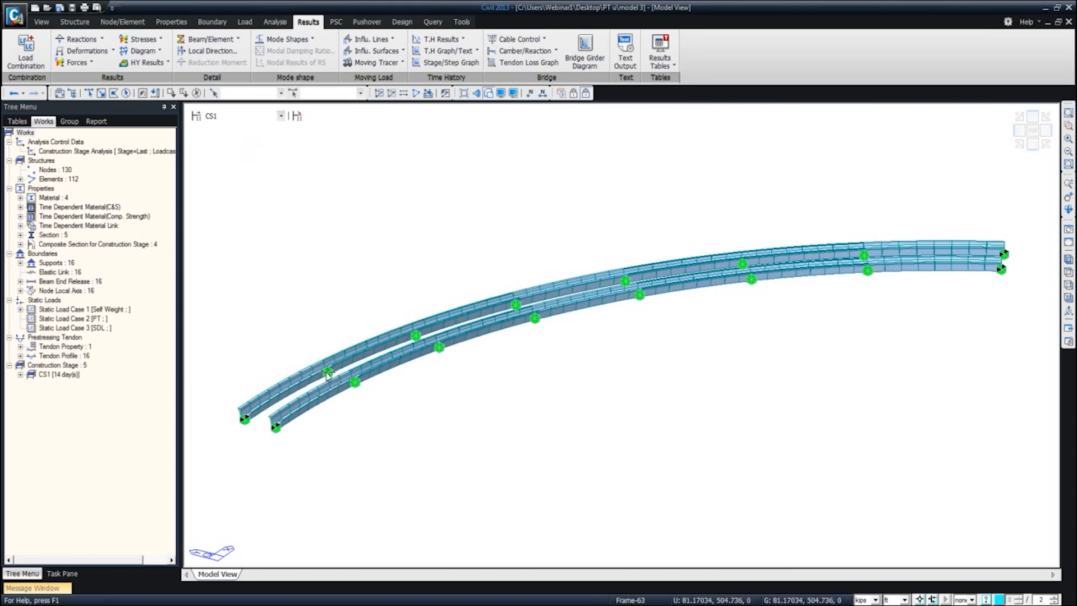
click(281, 115)
click(266, 134)
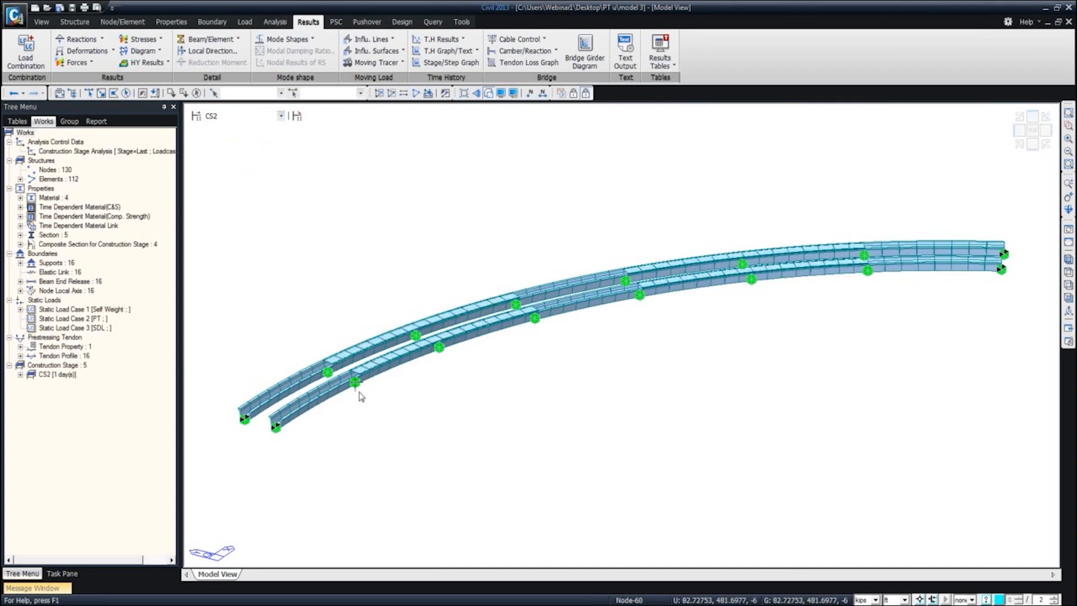
click(227, 116)
click(226, 145)
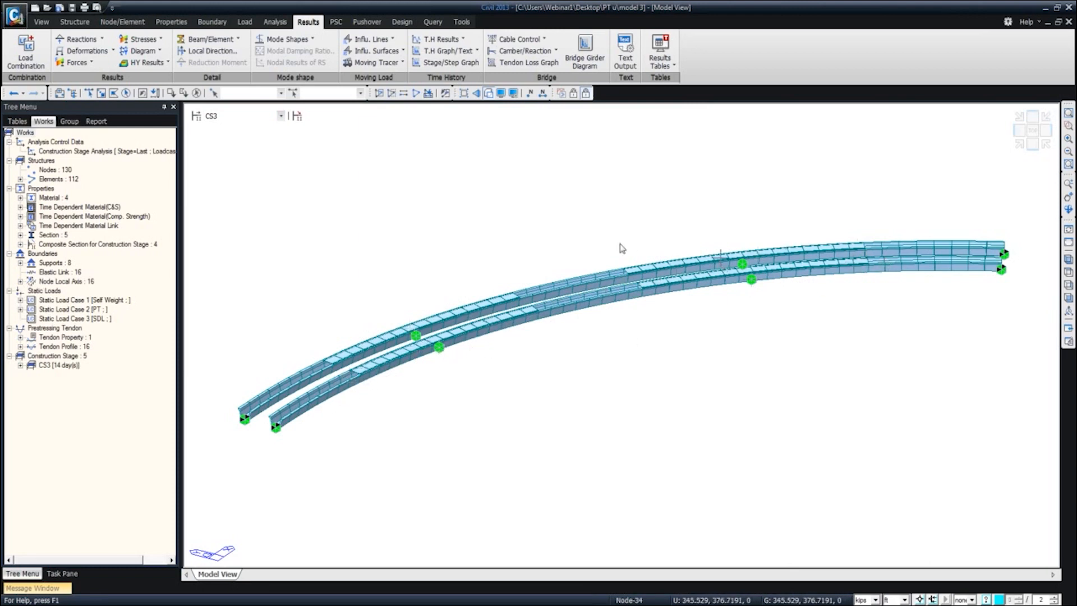
click(280, 116)
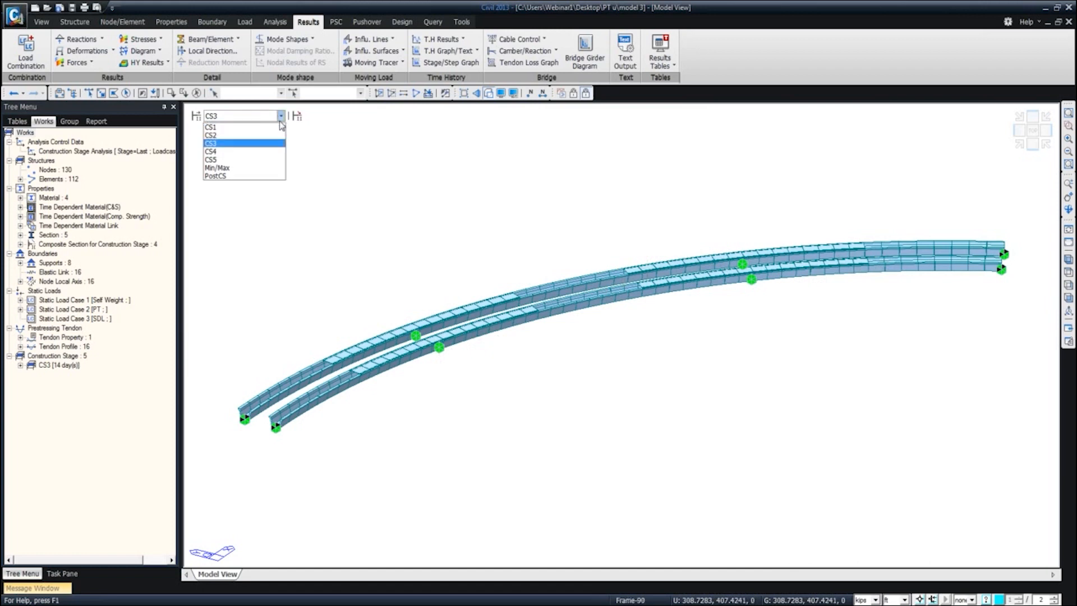
click(279, 151)
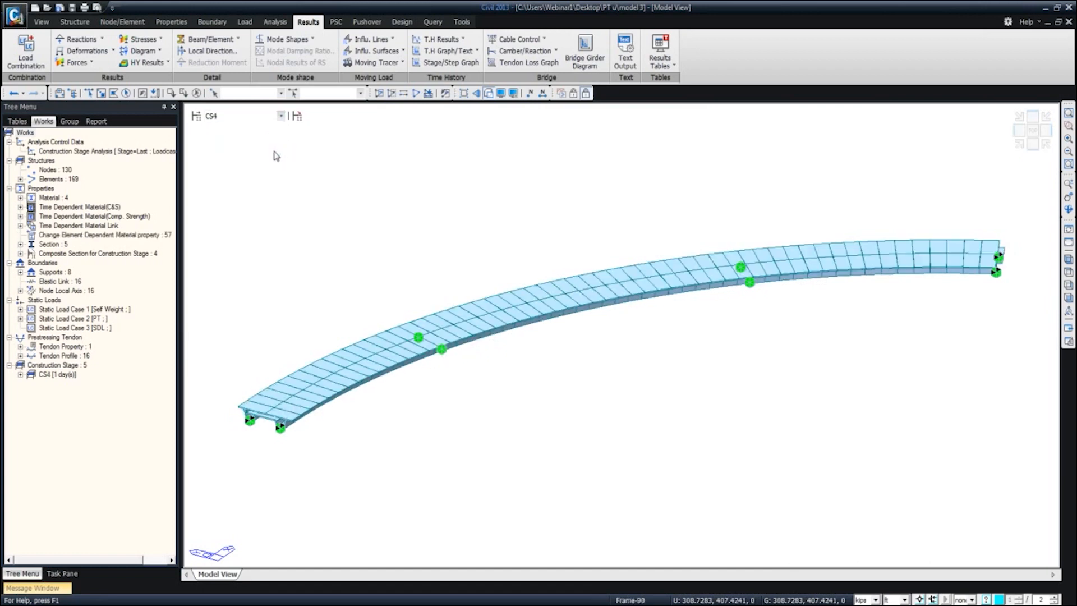
click(280, 116)
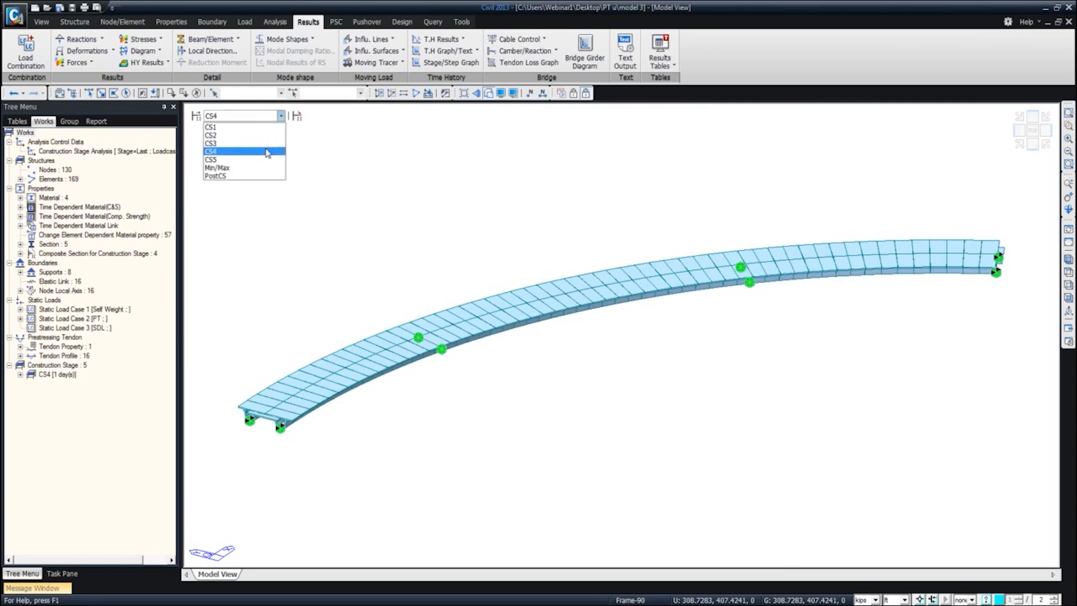
click(266, 160)
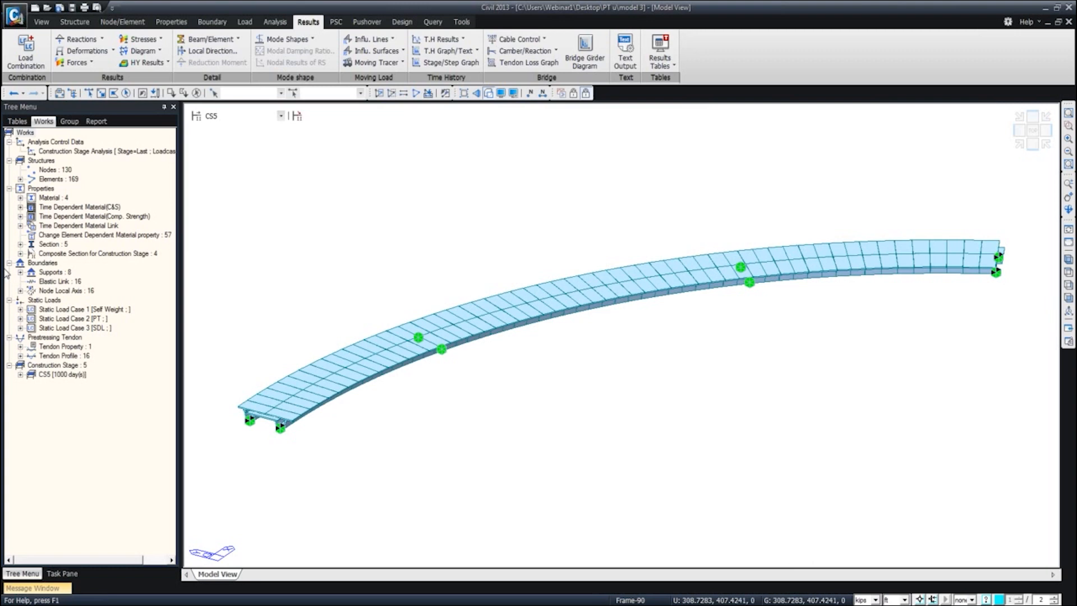
Minimise the model 3 window and switch to the PowerPoint presentation on U-beam sections for spliced girder bridges.
click(1048, 9)
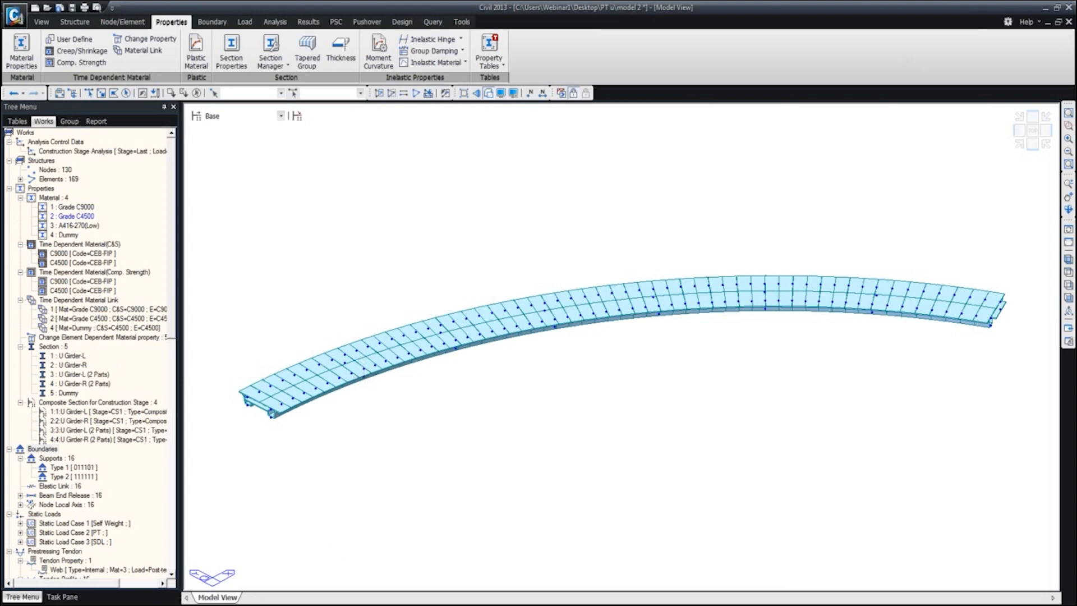
mouse_move(204, 604)
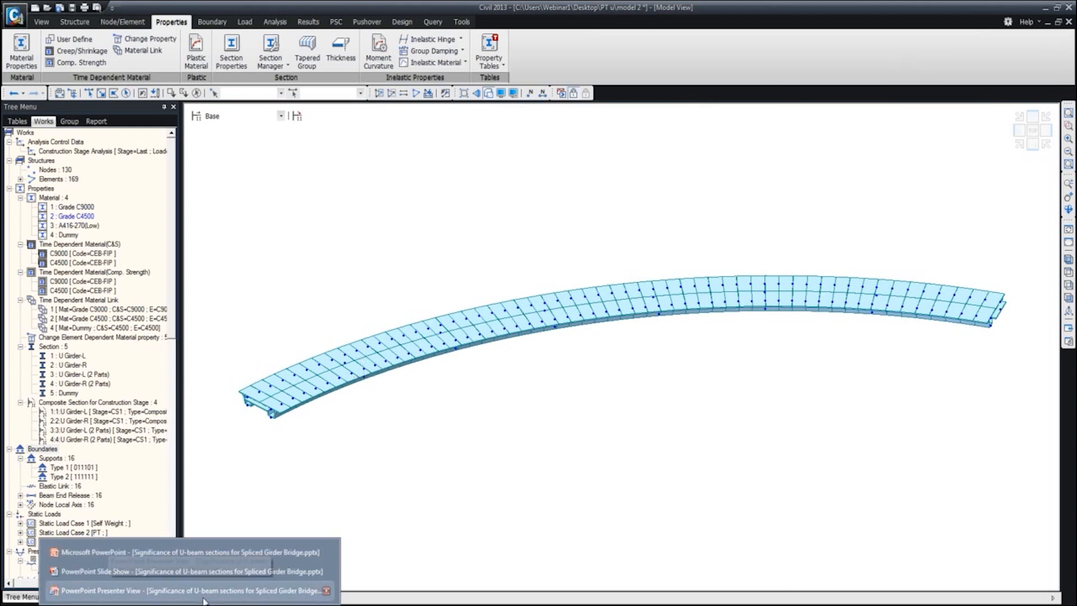
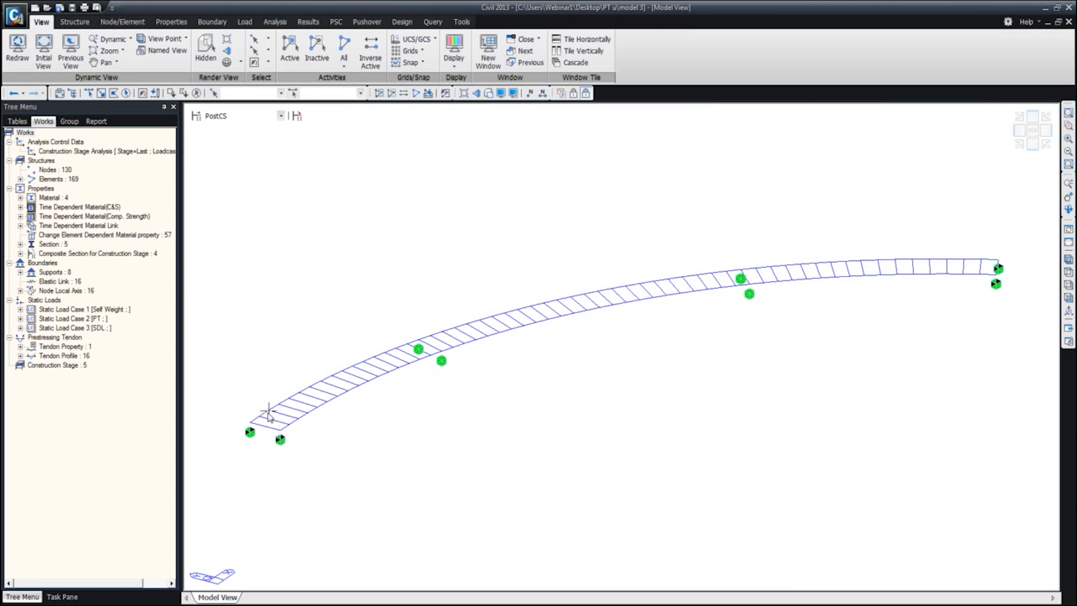
Open the properties of the Dummy section, review its shape and dimensions, and close them without changes.
click(21, 244)
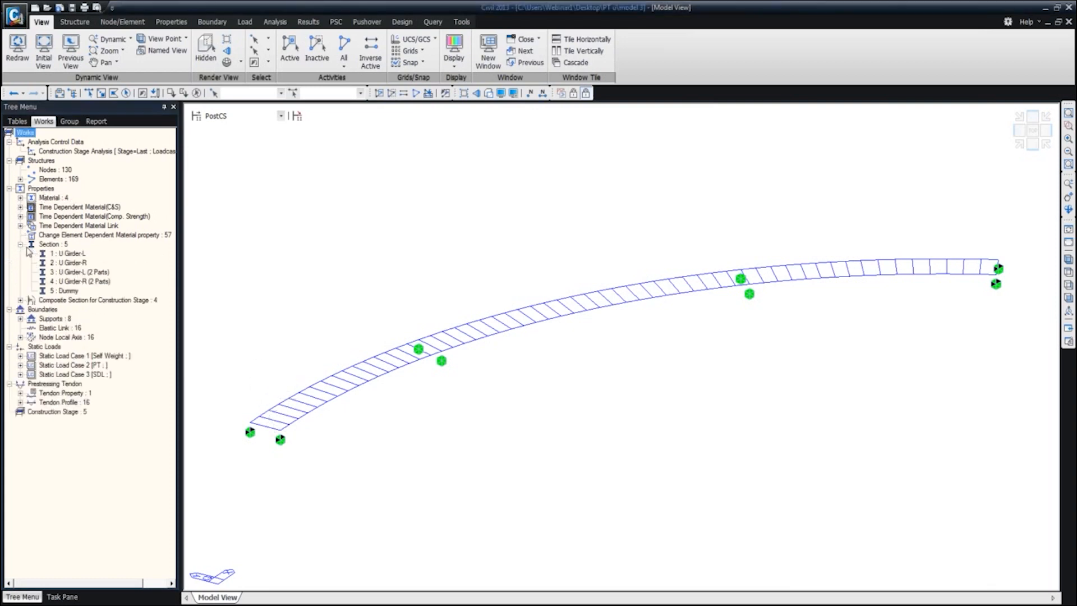
right_click(66, 290)
click(124, 456)
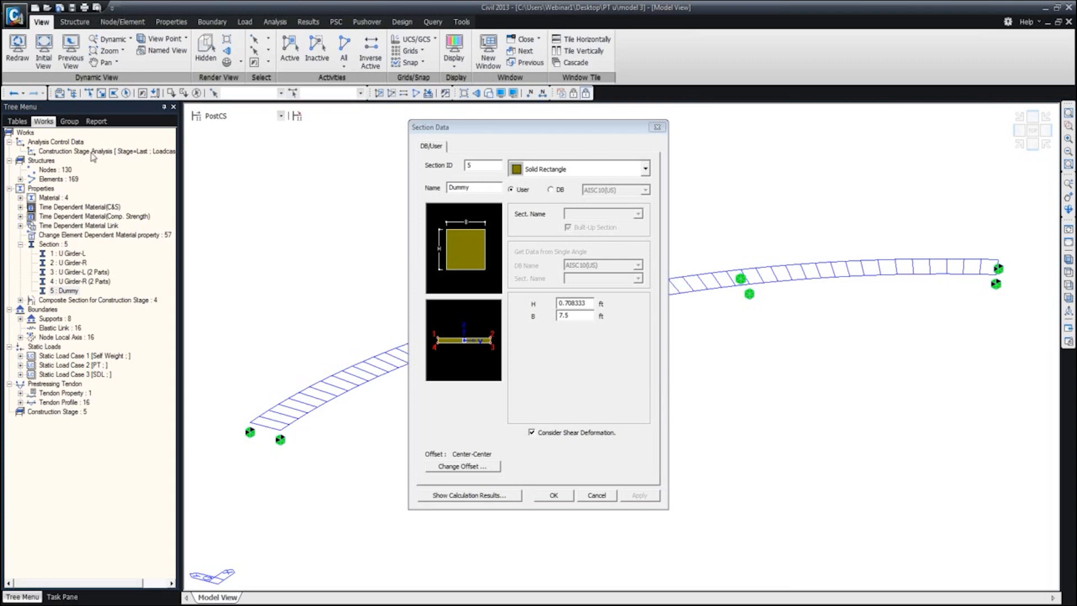
click(658, 127)
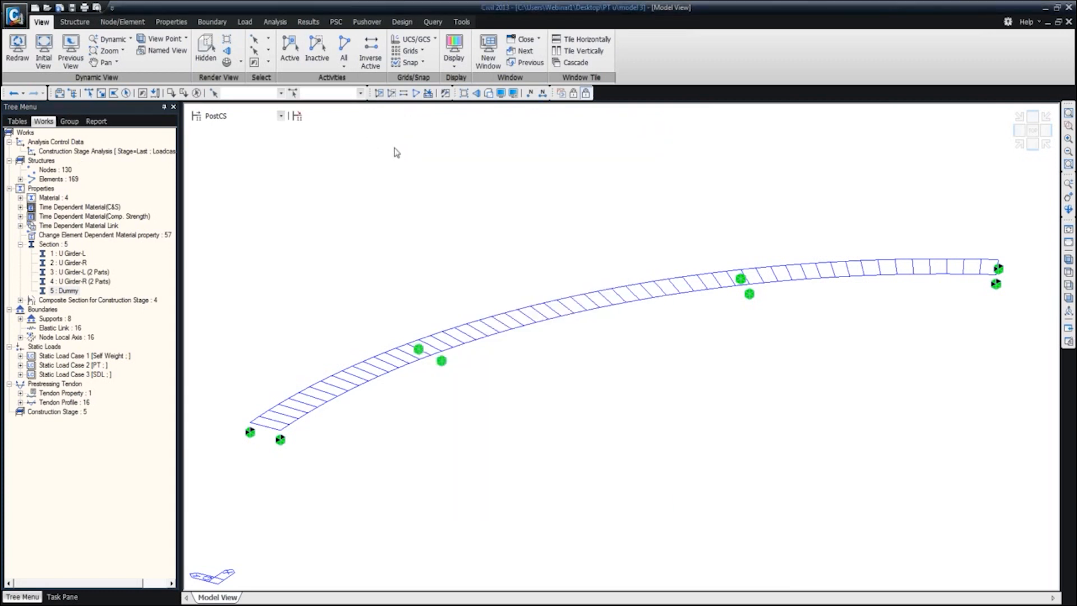
Return the bridge model to preprocessing mode and display the moving load settings.
click(245, 21)
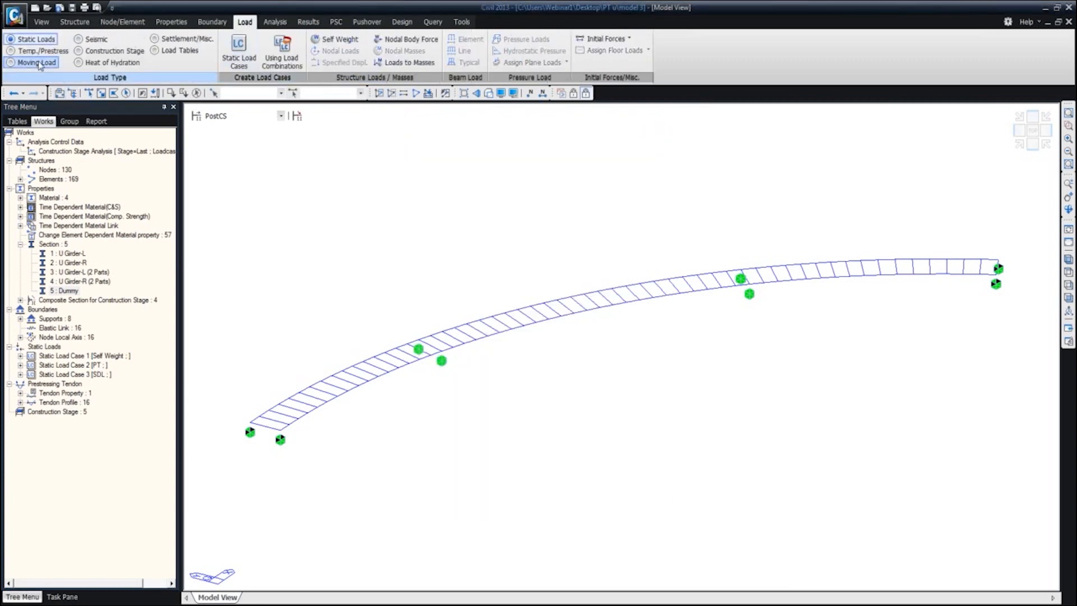
click(568, 95)
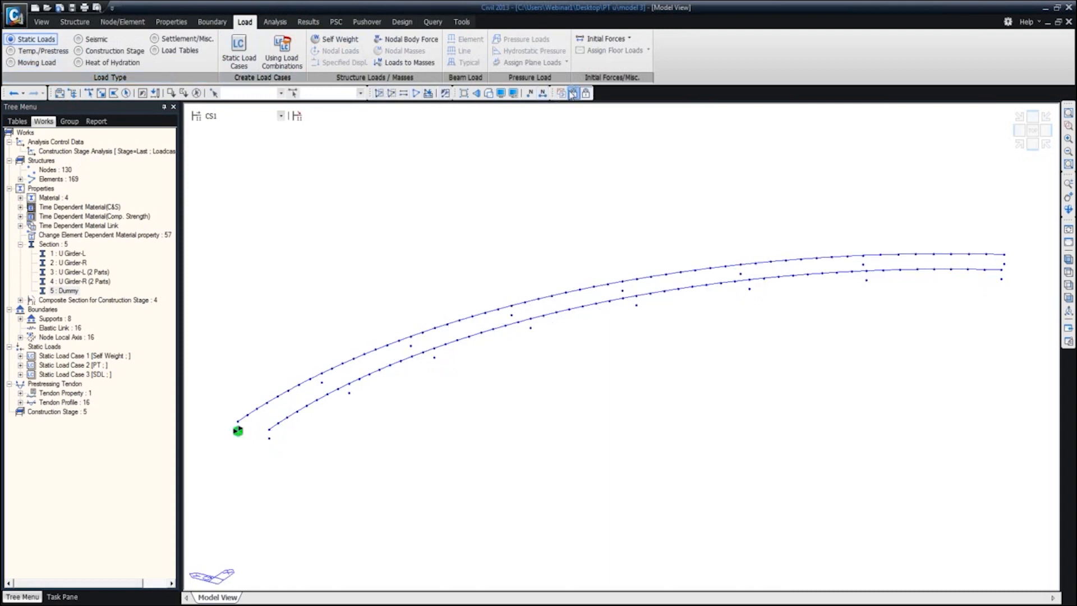
click(37, 62)
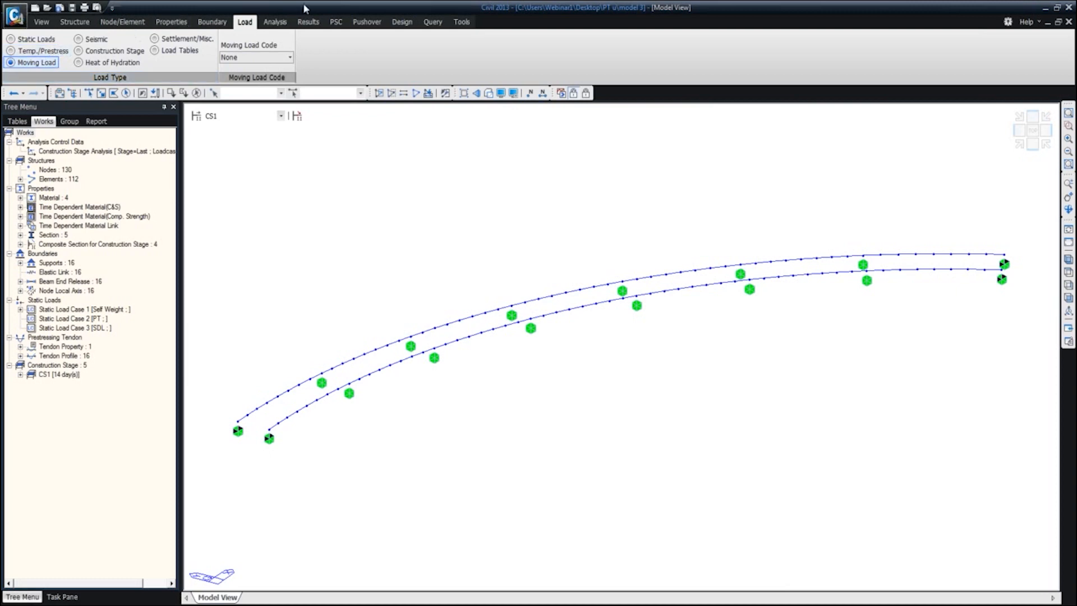
Review the options for the static, temperature/prestress, moving, seismic, construction stage, heat of hydration, settlement and load table types.
click(38, 39)
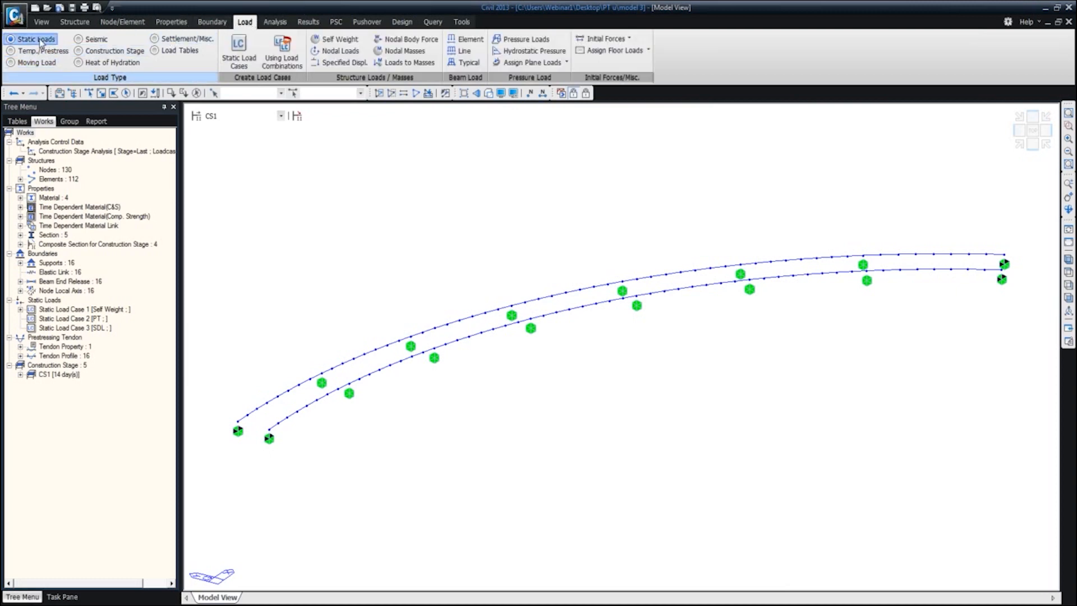
click(42, 51)
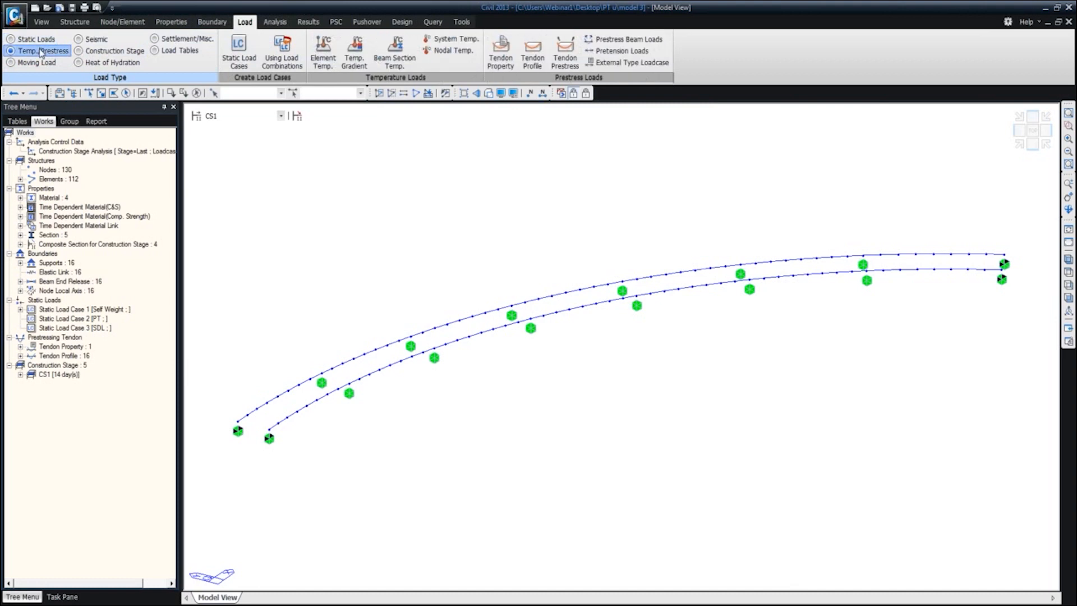
click(38, 63)
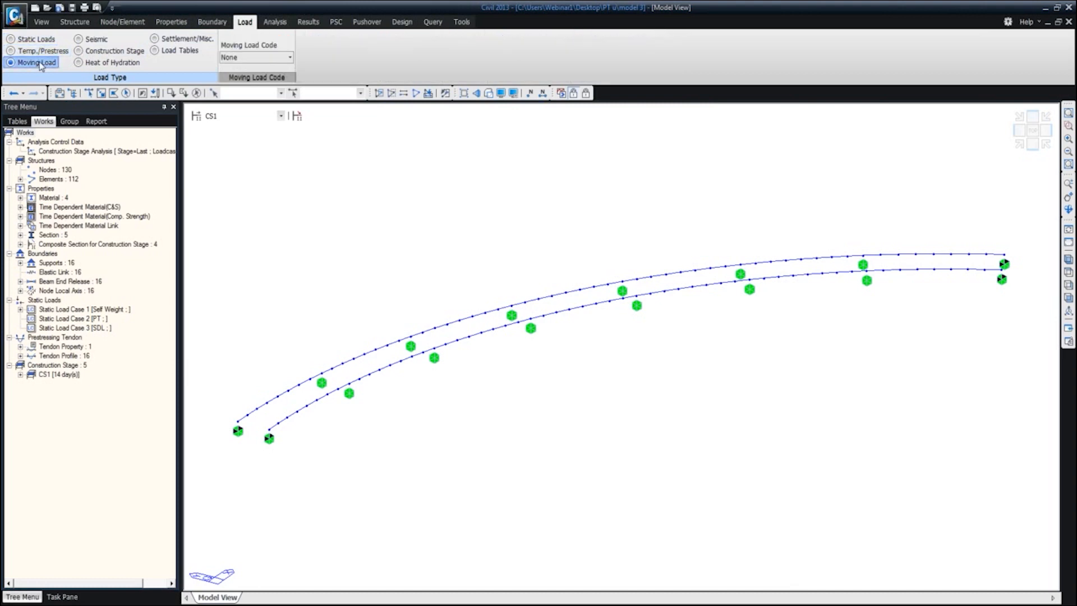
click(93, 39)
click(111, 51)
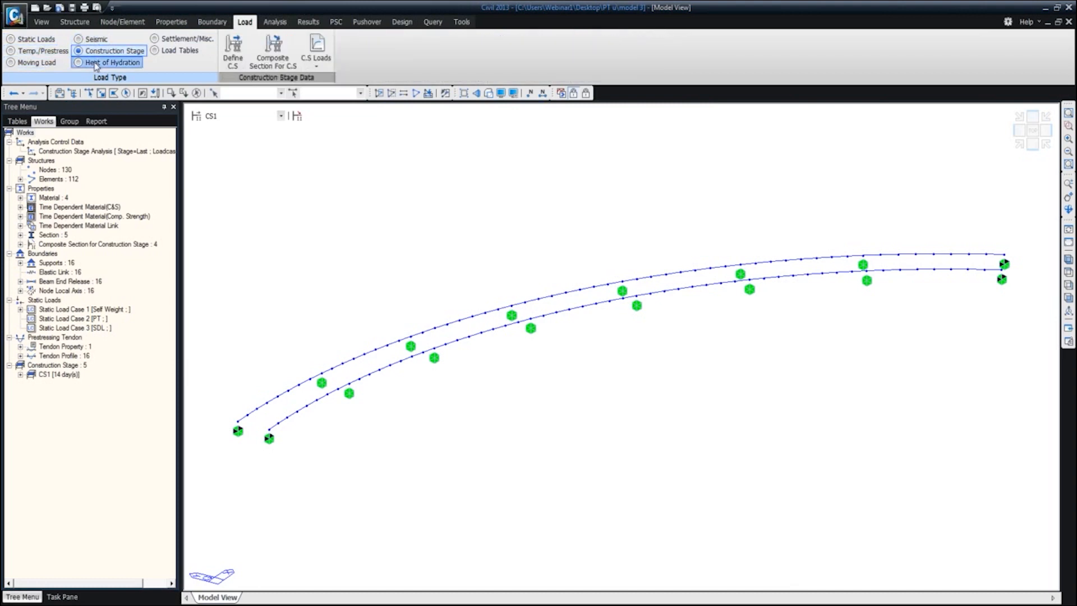
click(97, 64)
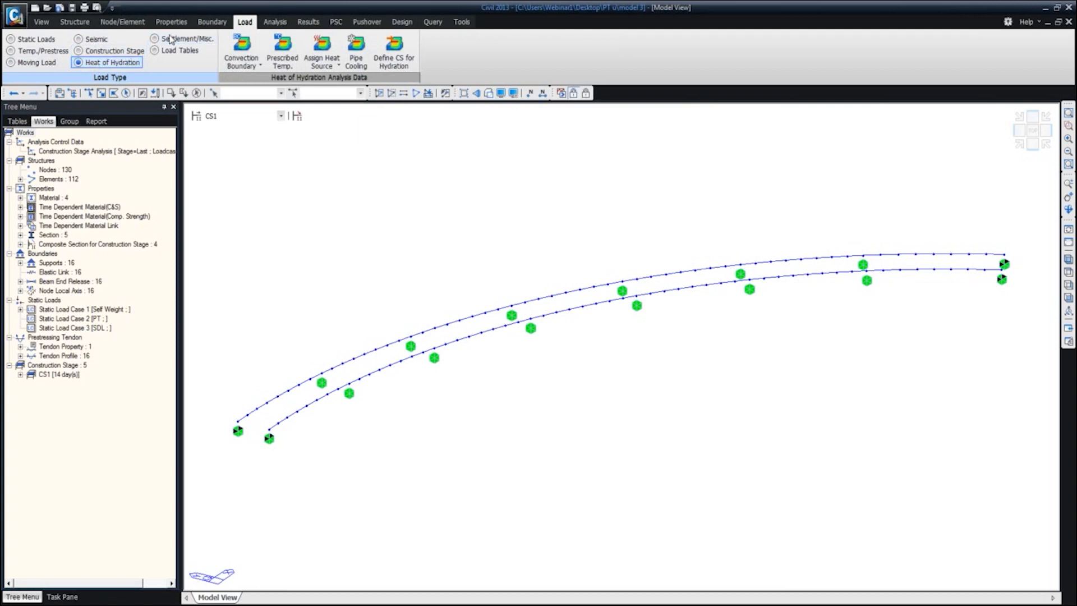
click(172, 40)
click(168, 51)
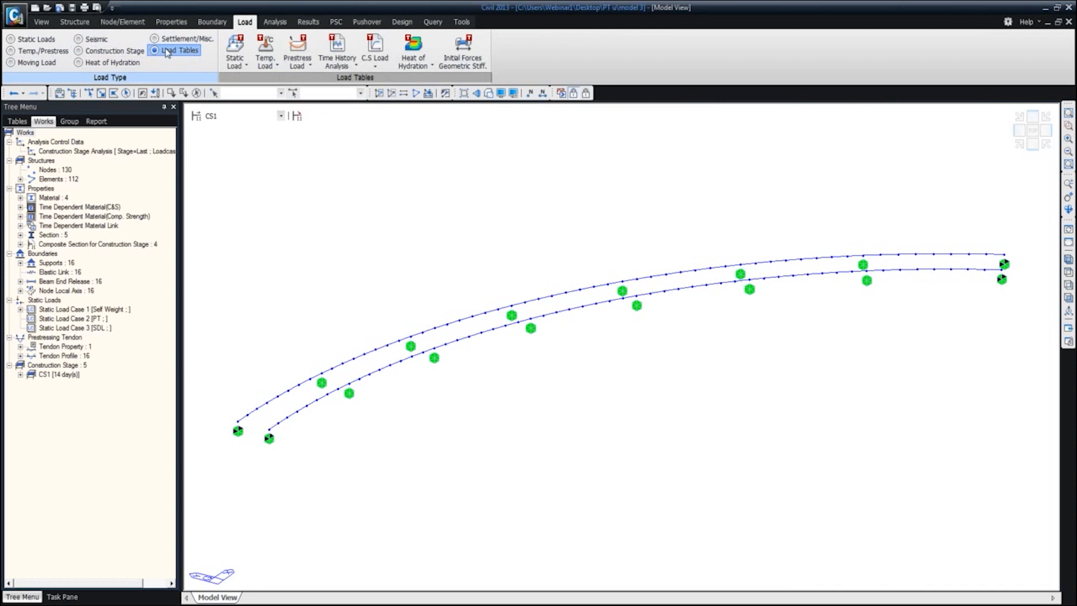
Try to set the moving load code to AASHTO LRFD while construction stage CS1 is active.
click(50, 64)
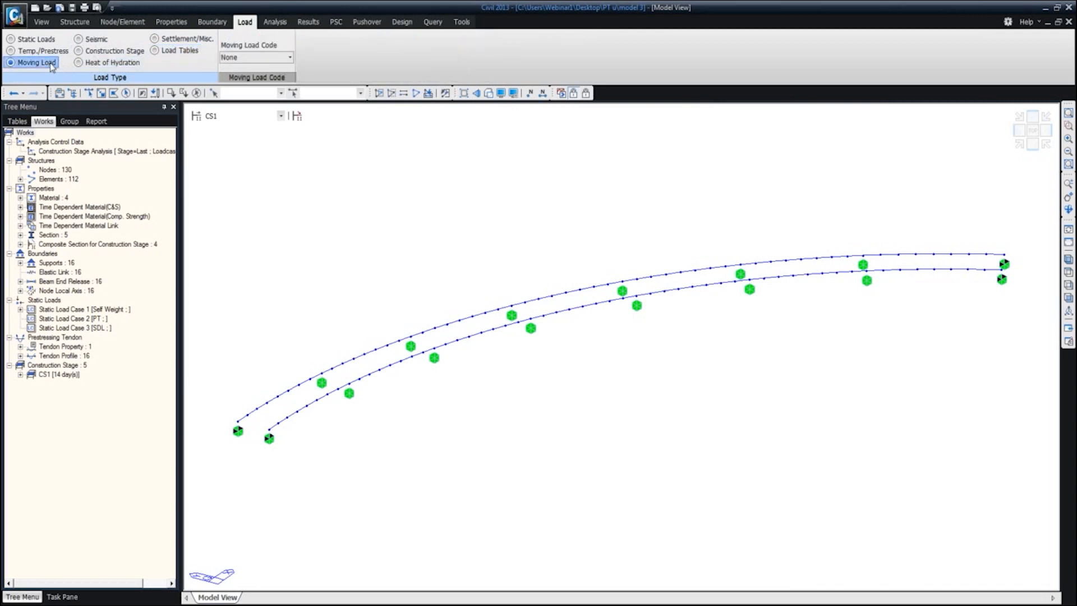
click(290, 58)
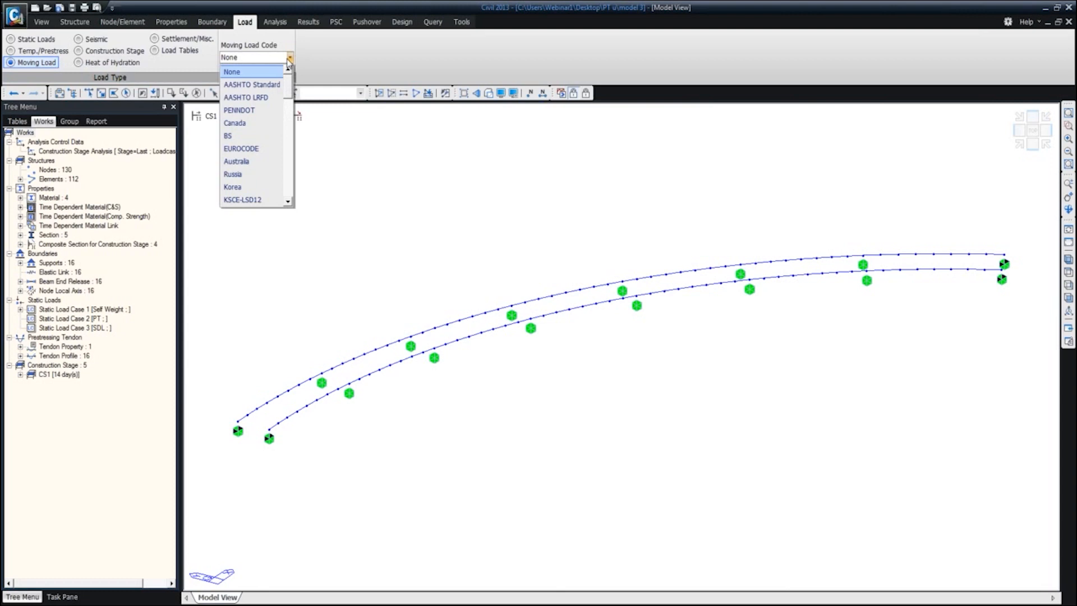
click(272, 98)
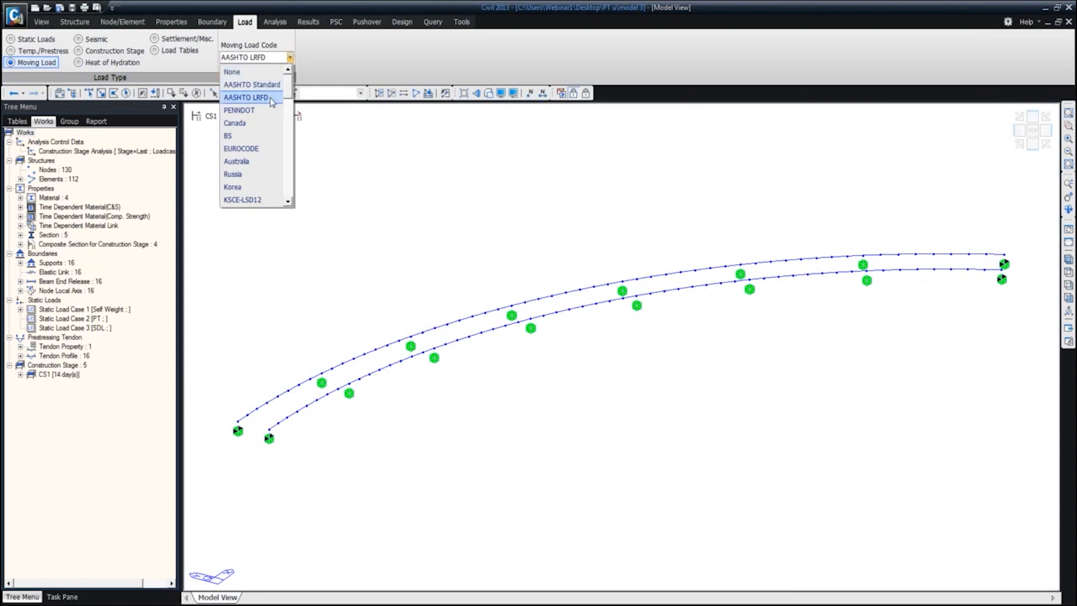
click(549, 338)
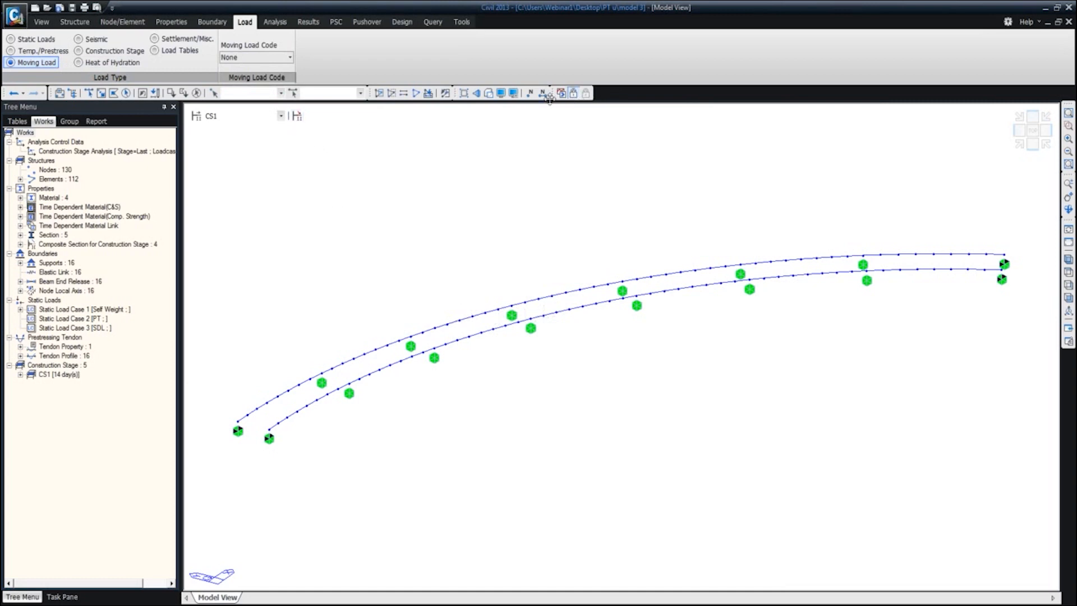
Switch the model to the Base stage and set the moving load code to AASHTO LRFD.
click(281, 116)
click(264, 128)
click(289, 57)
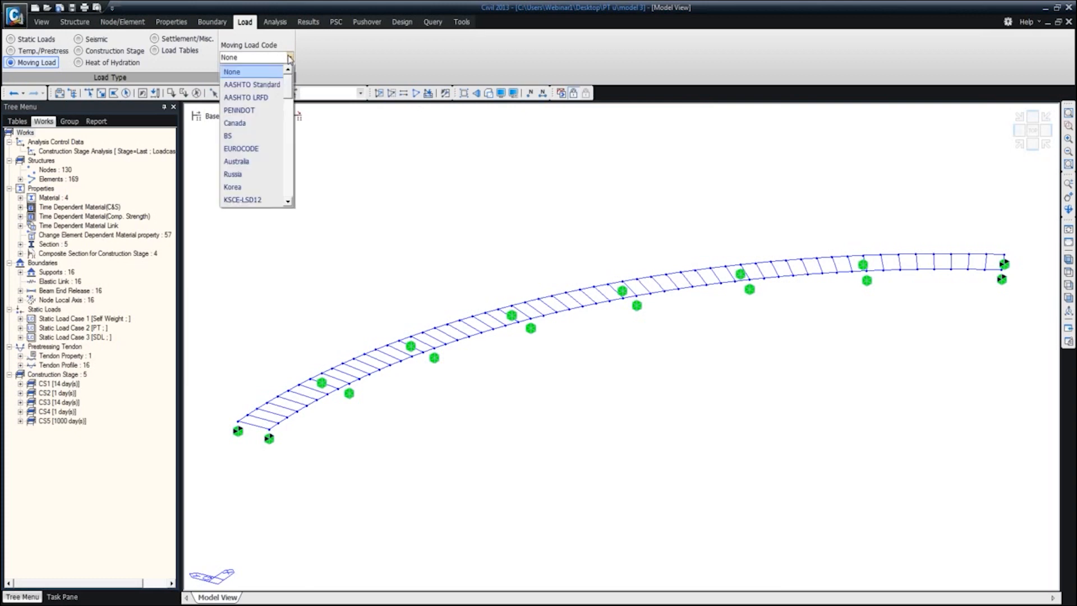
click(247, 98)
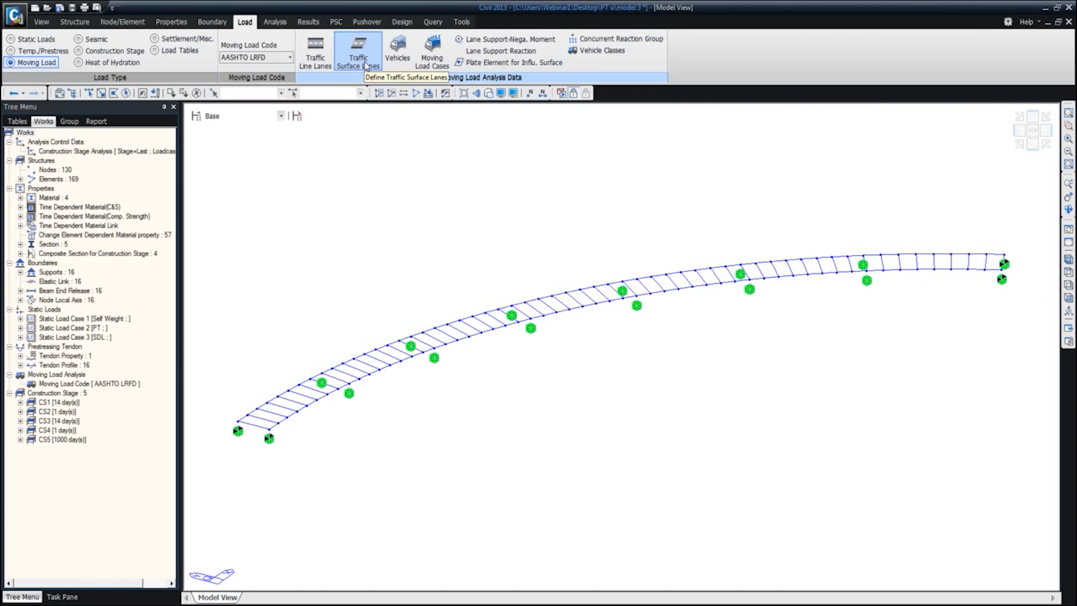
Start a standard vehicle definition and review the AASHTO LRFD load with vehicle type HL-93TRK.
click(397, 53)
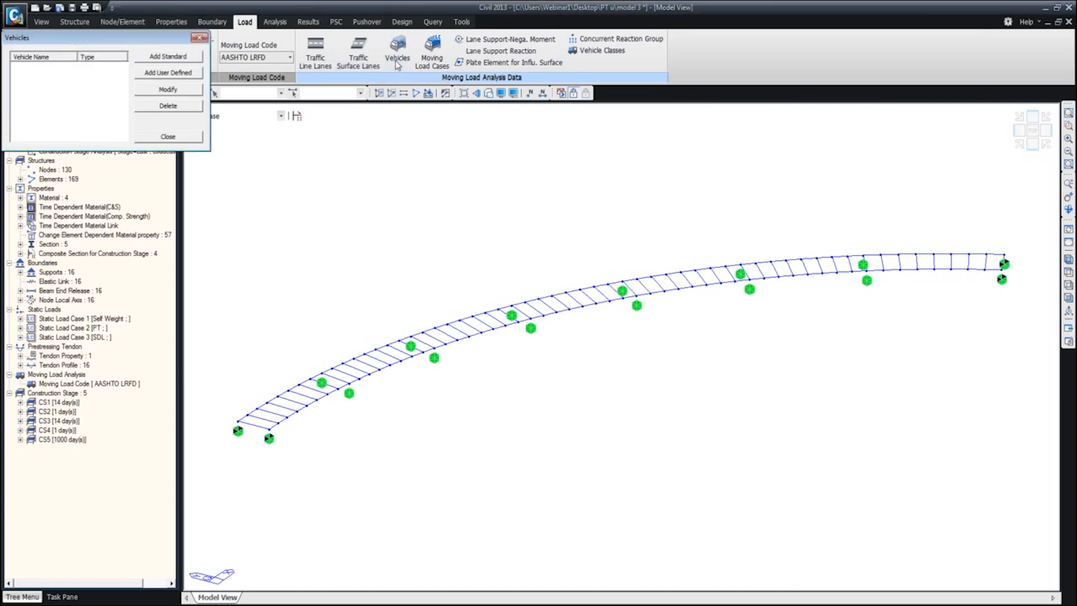
click(168, 57)
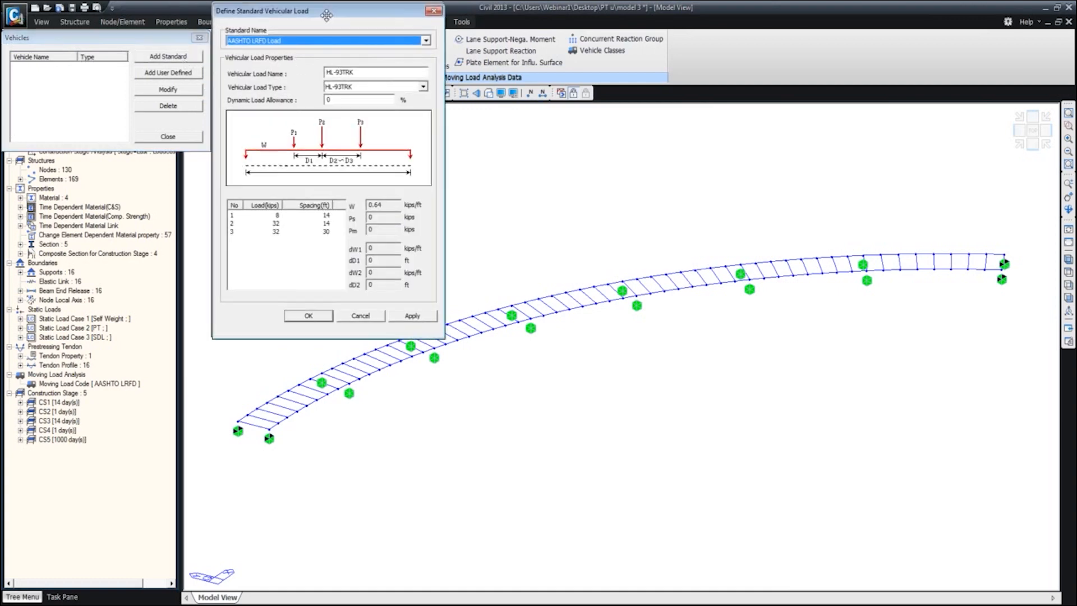
drag(323, 15, 357, 72)
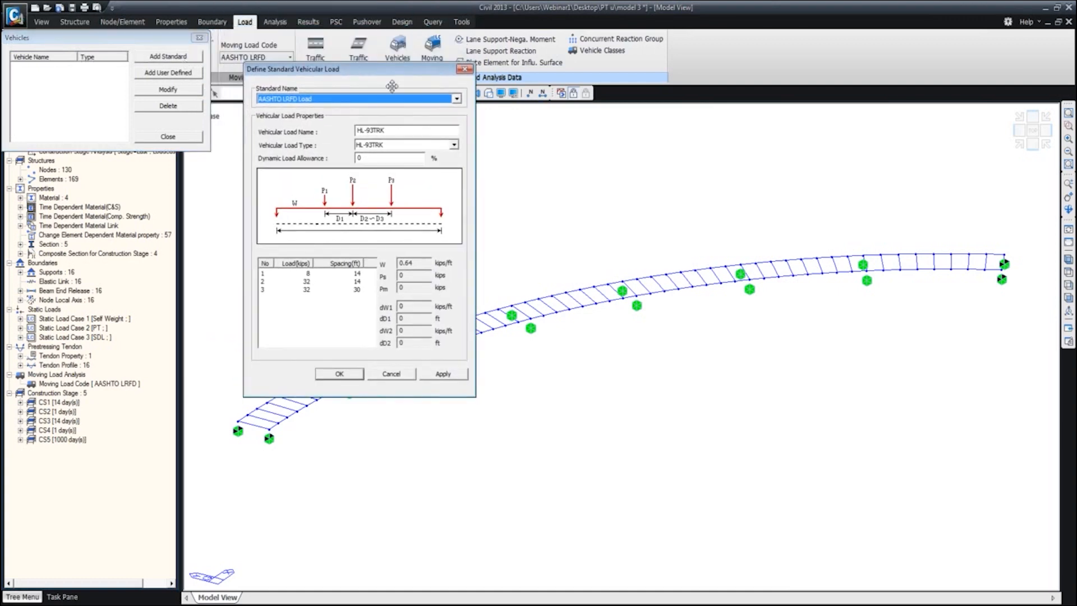
click(454, 145)
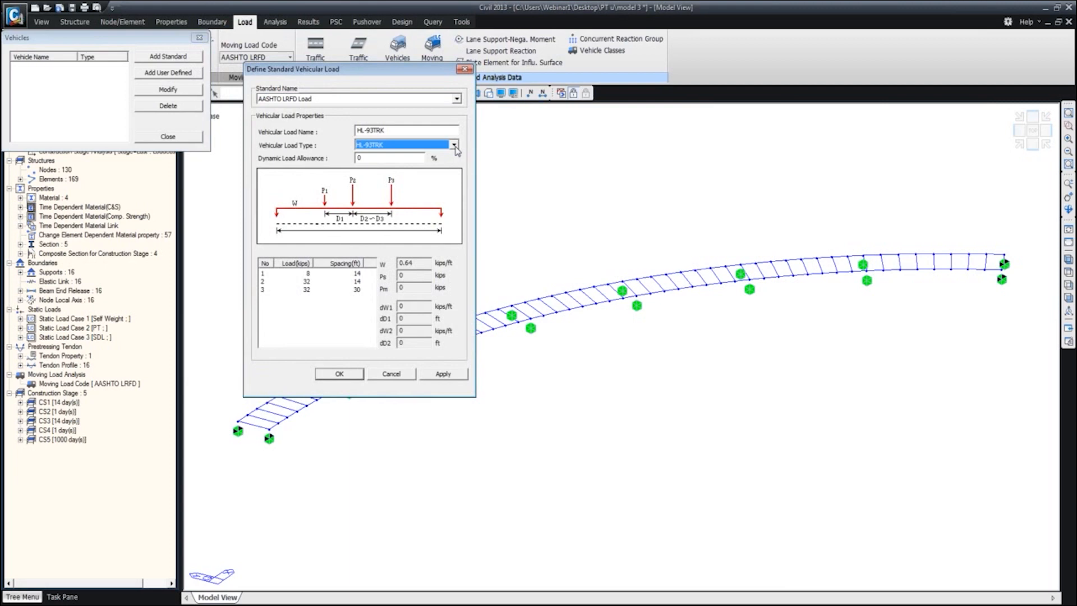
key(Tab)
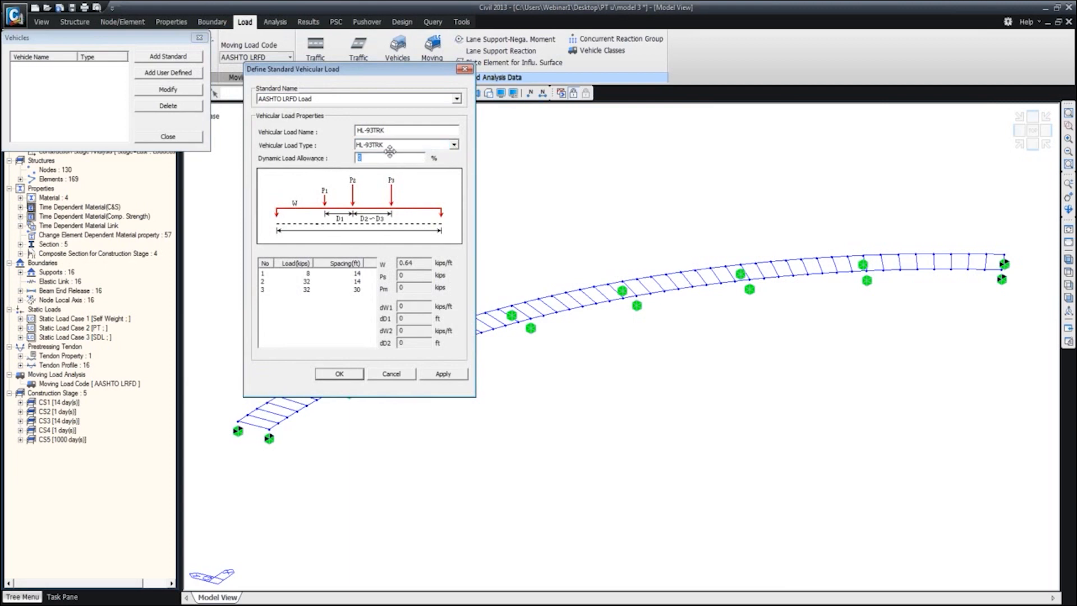
Review the AASHTO Standard Load and Caltrans Standard Load vehicles, and close the standard vehicle definition without adding one.
click(458, 99)
click(453, 116)
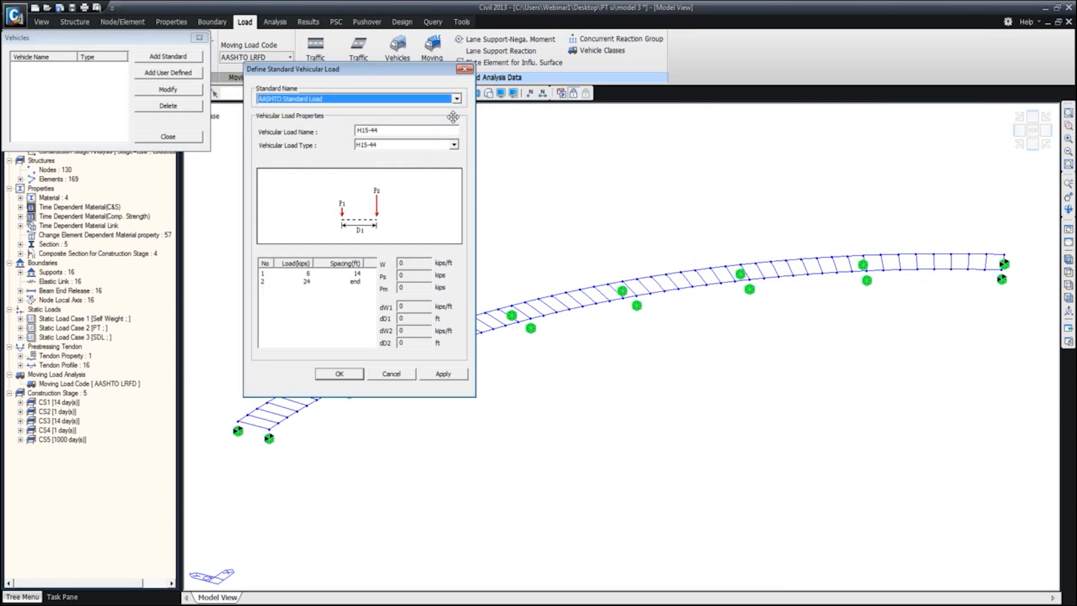
click(455, 145)
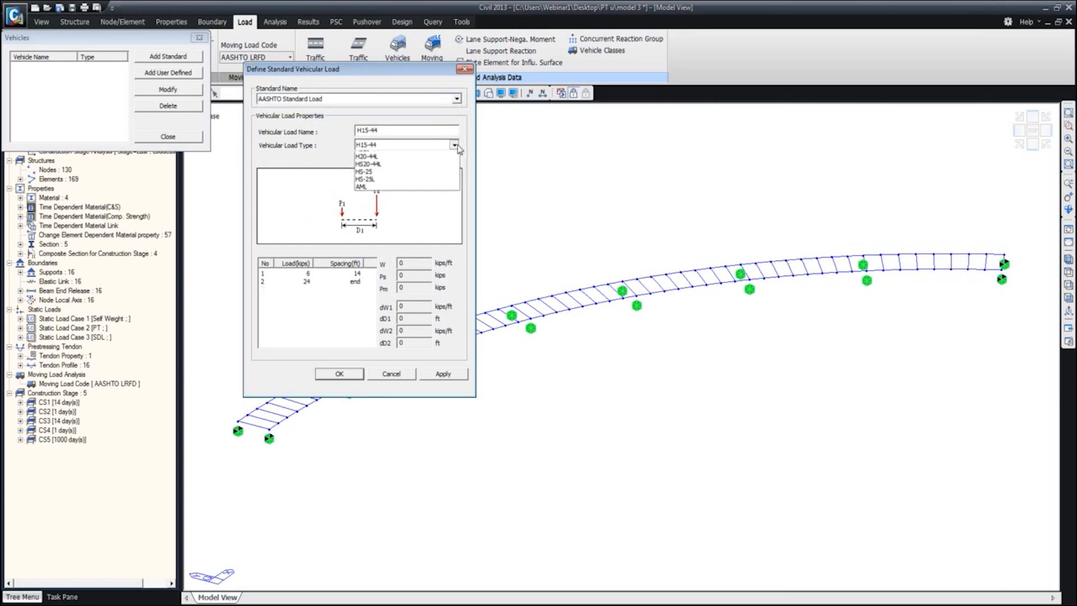
click(456, 146)
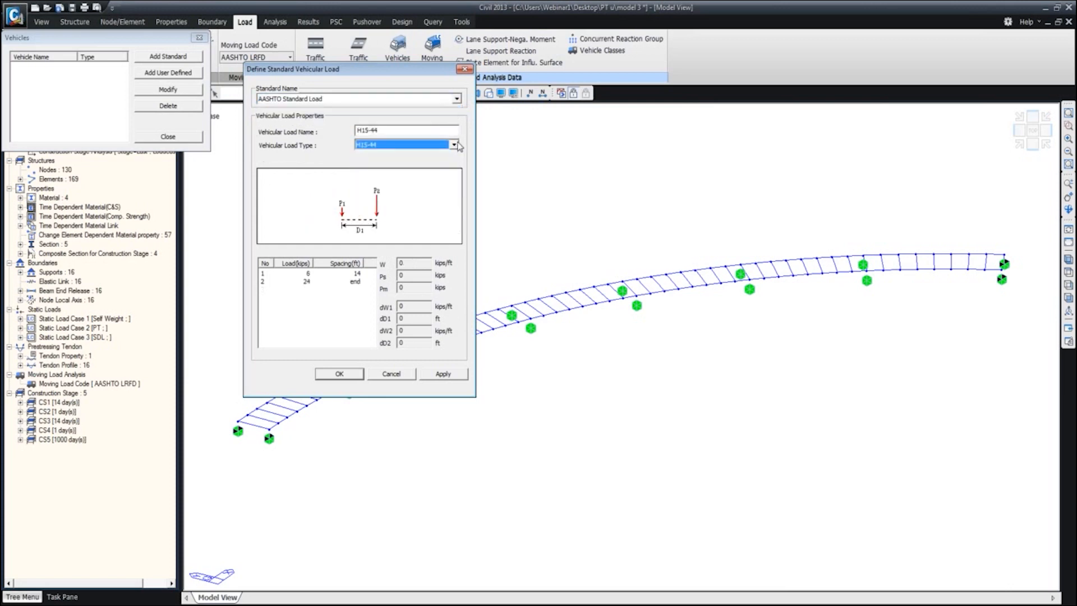
click(457, 99)
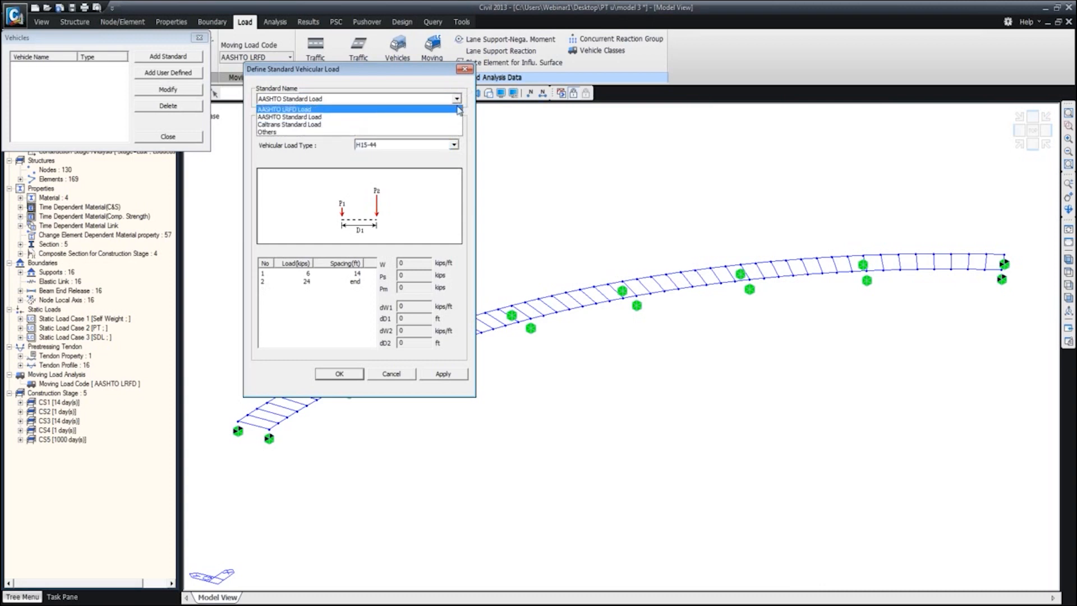
click(455, 124)
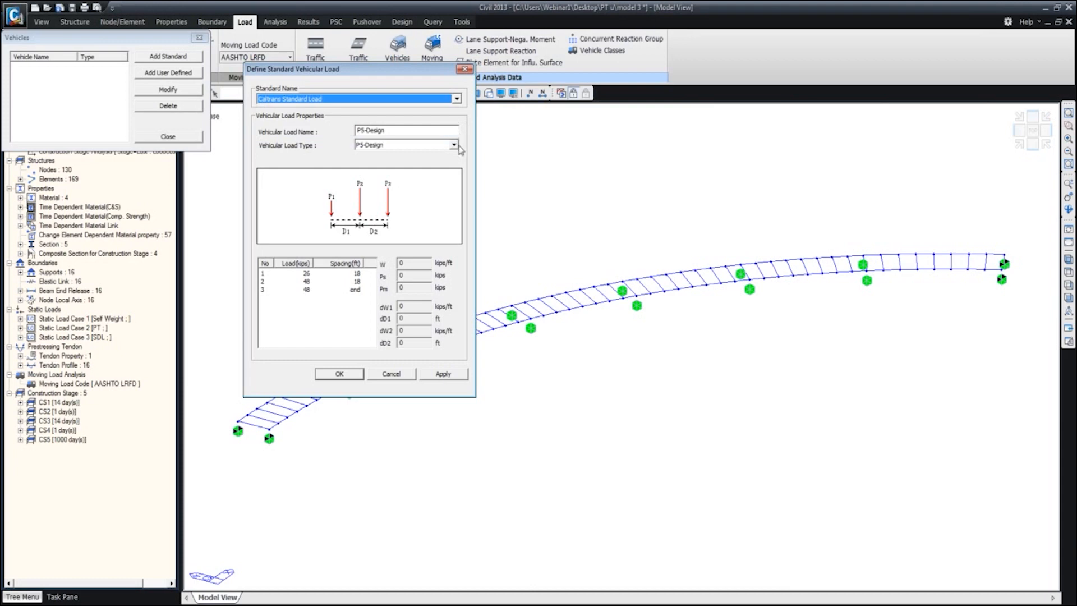
click(465, 69)
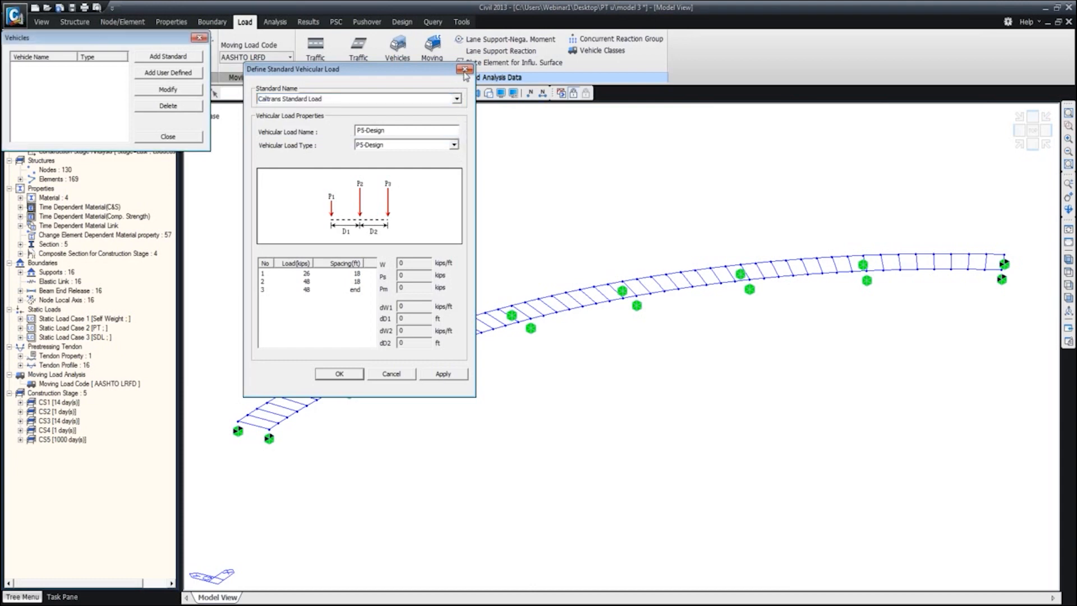
Review the Truck/Lane and Permit Truck settings for a user-defined vehicle, and close the vehicle definitions without adding one.
click(183, 72)
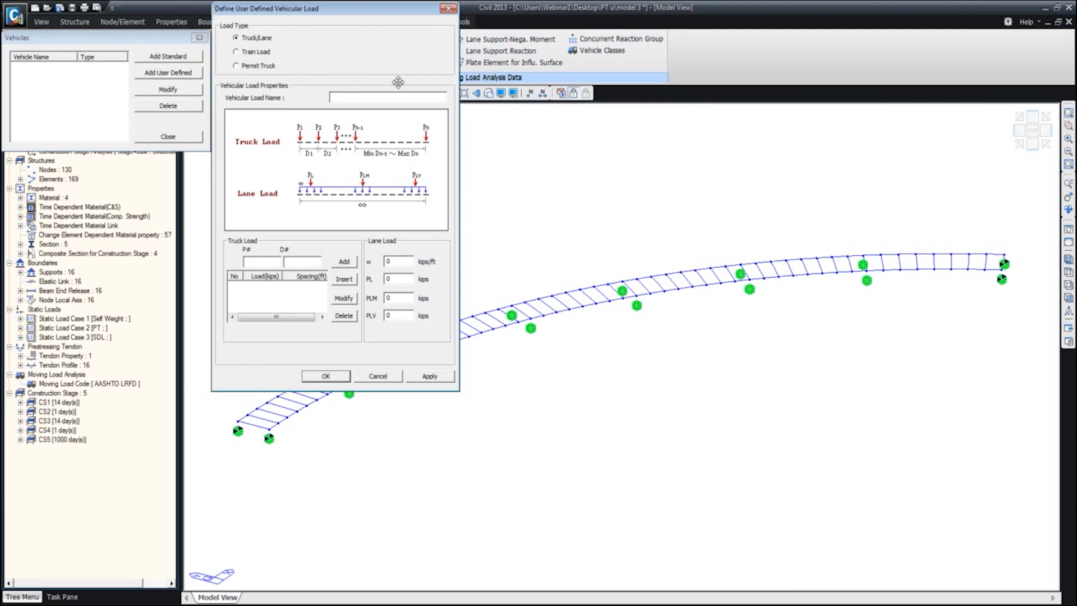
drag(366, 11, 404, 52)
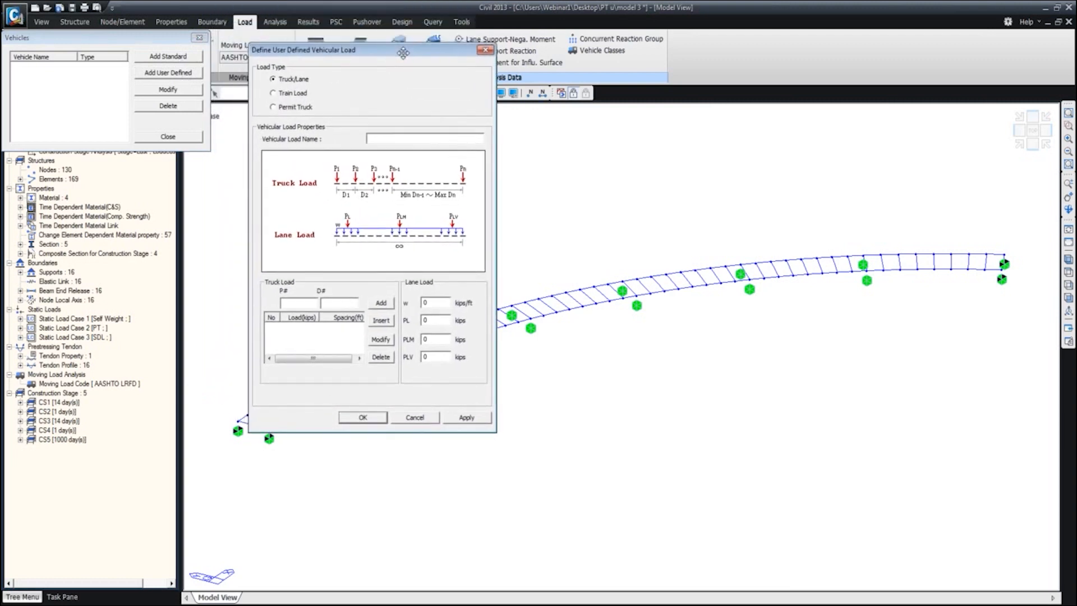
click(305, 108)
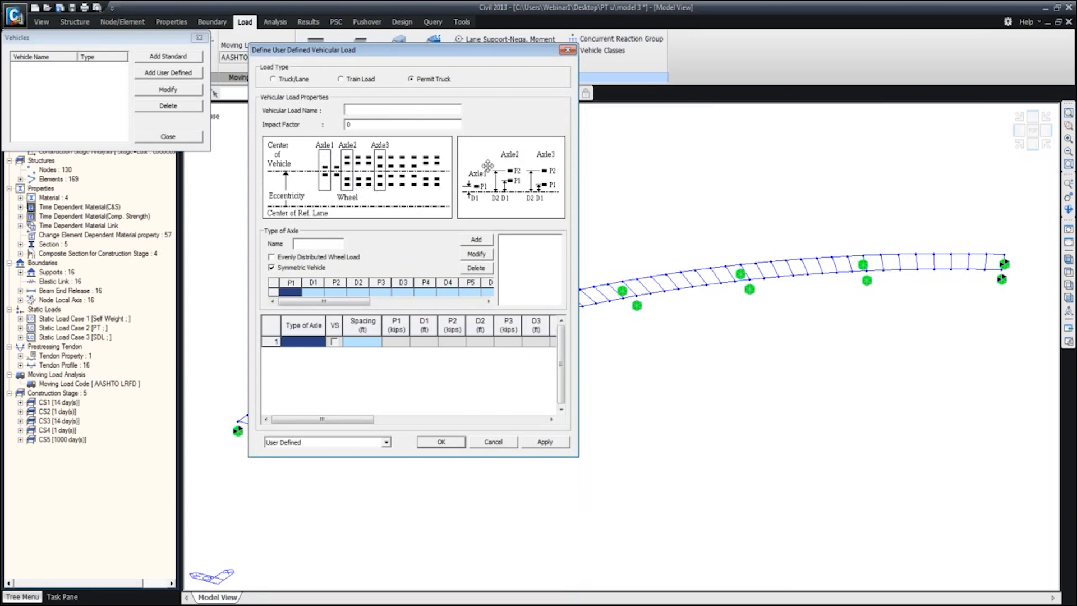
drag(459, 56, 453, 45)
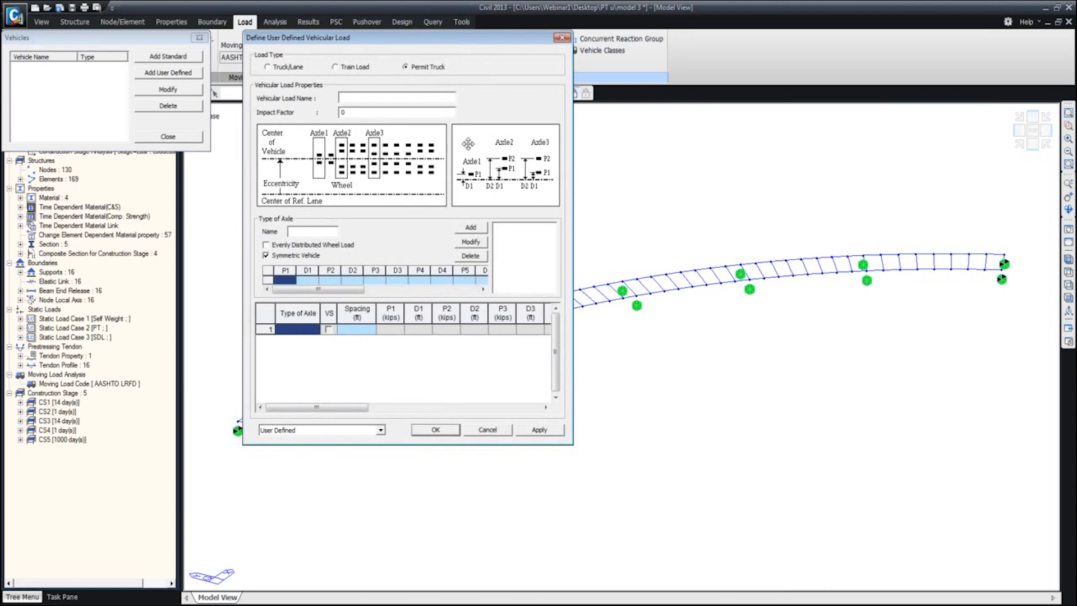
click(562, 39)
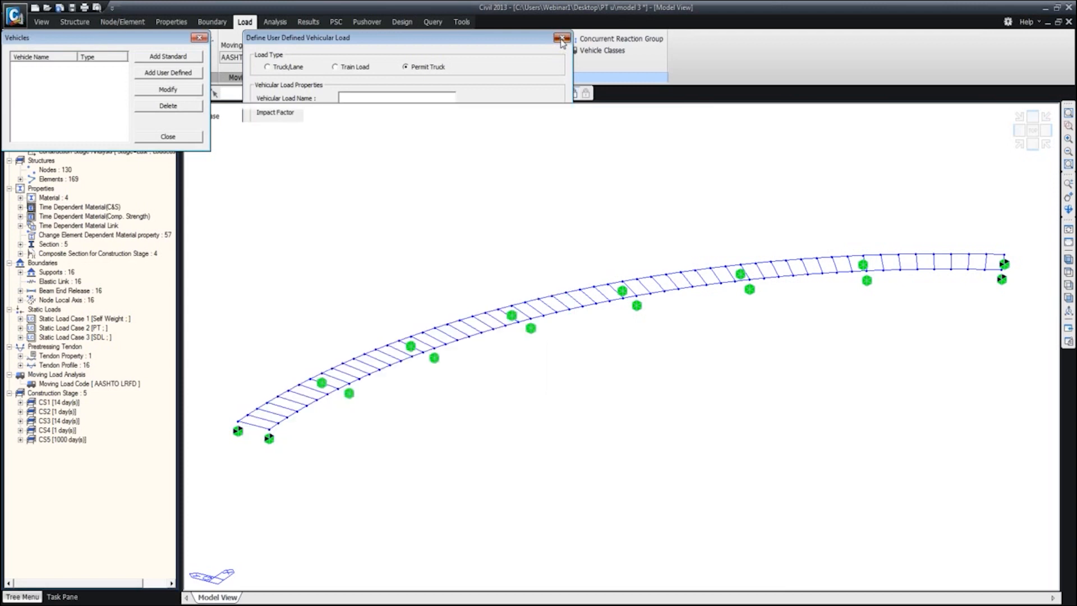
click(201, 39)
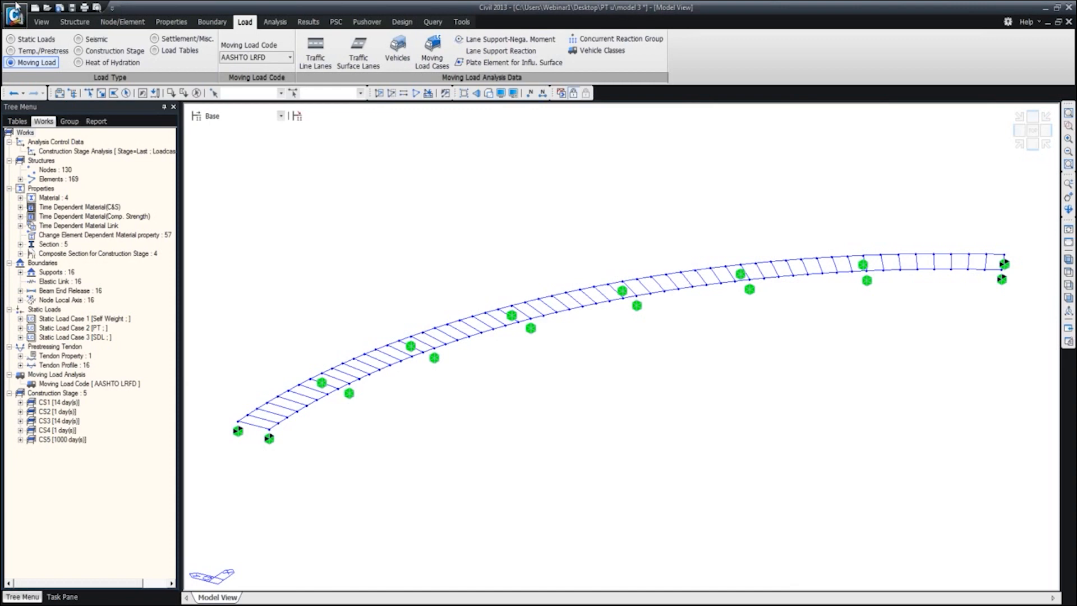
Display the bridge model as solid sections in the Hidden view.
click(41, 21)
click(206, 52)
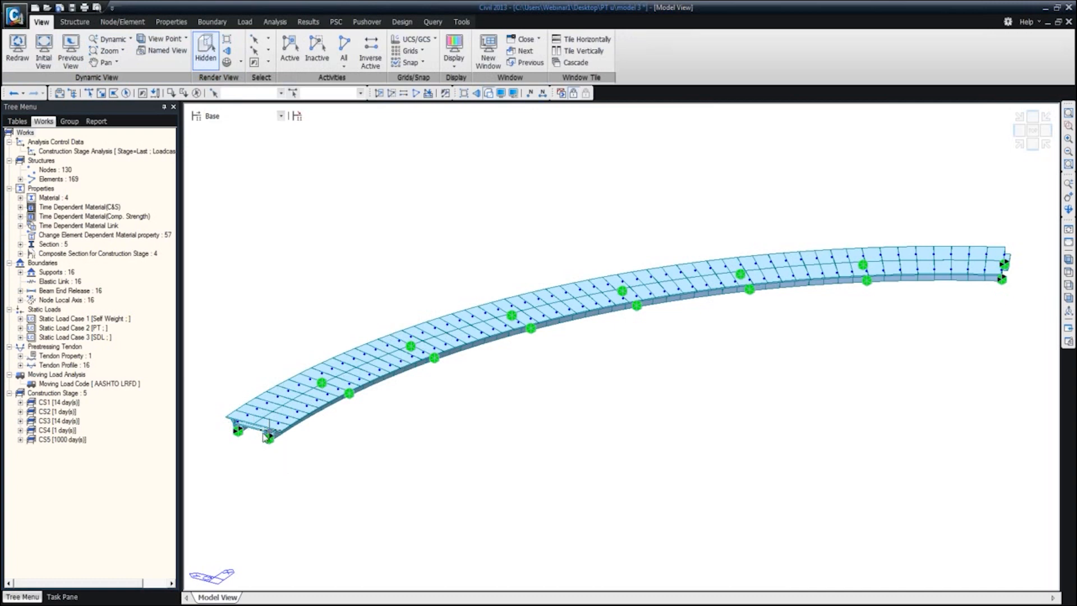
mouse_move(269, 438)
mouse_move(266, 413)
mouse_move(281, 436)
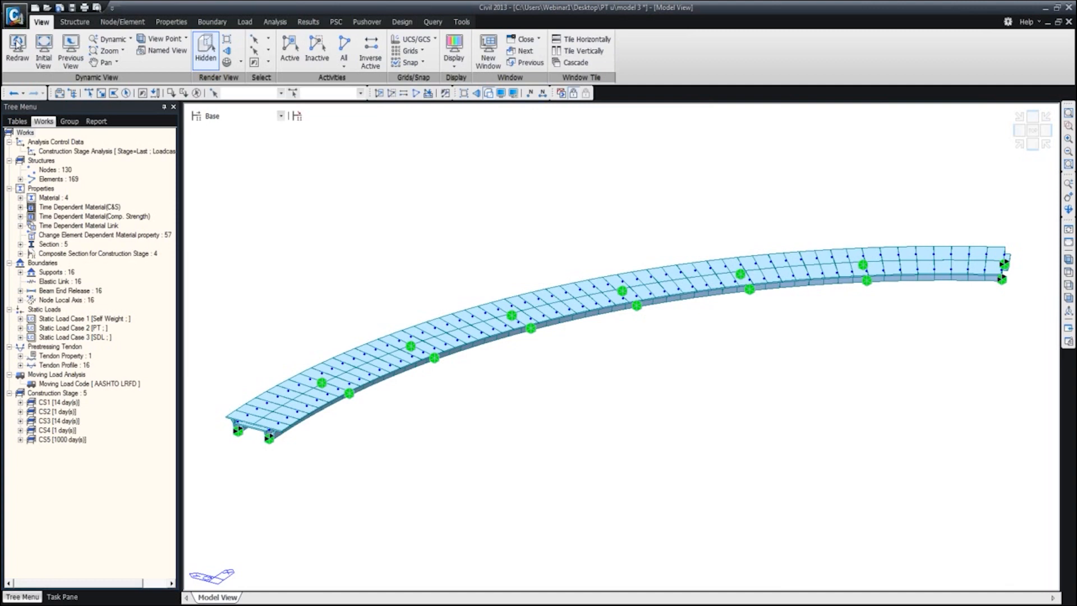
Open the Sectional Property Calculator, look over its empty workspace and close it.
click(461, 22)
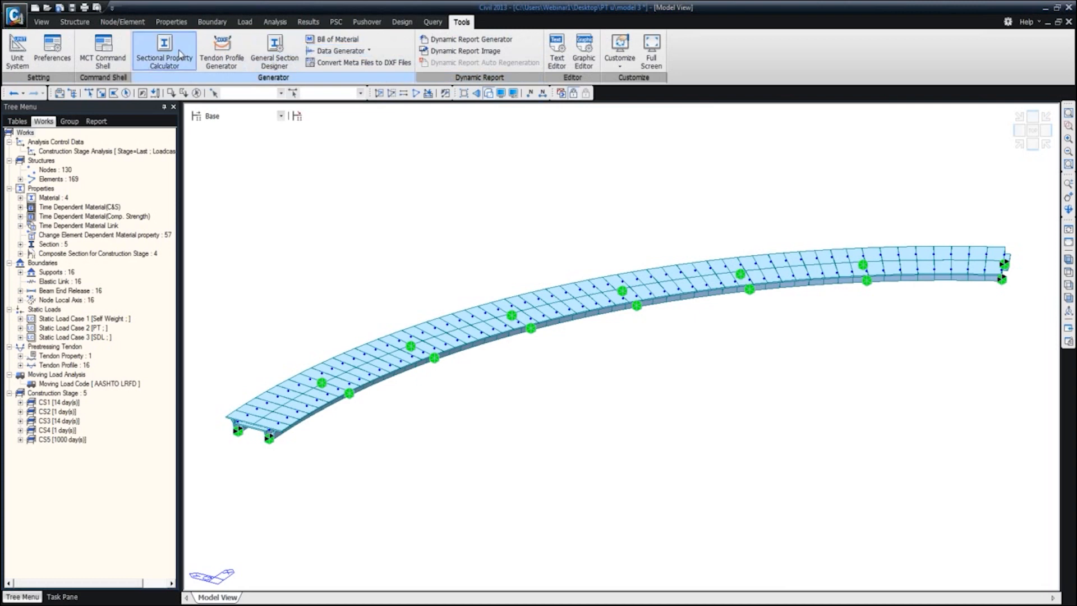
click(180, 55)
click(600, 175)
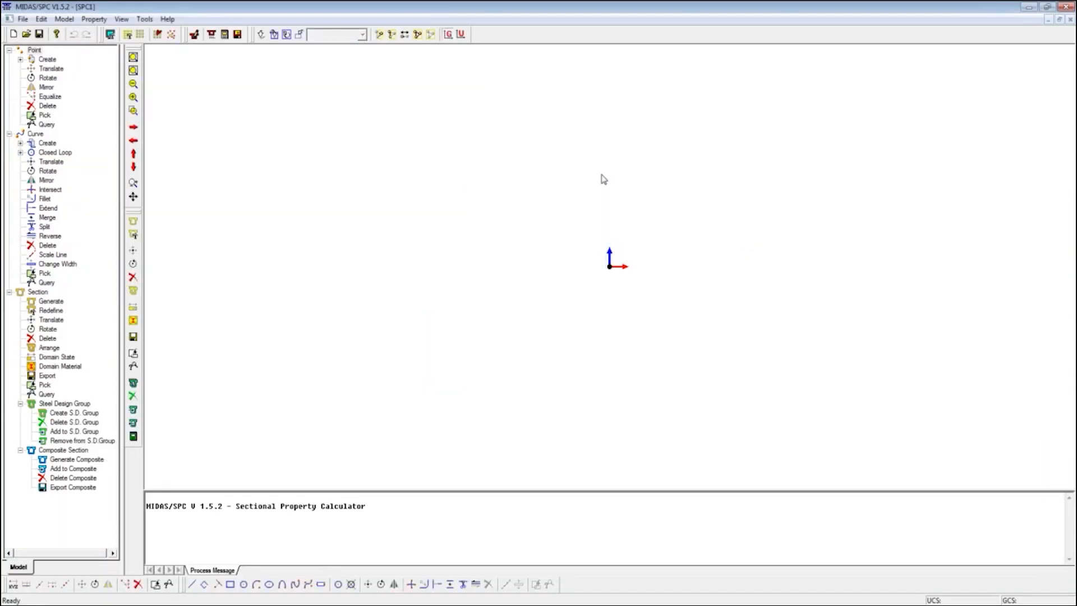
click(1066, 7)
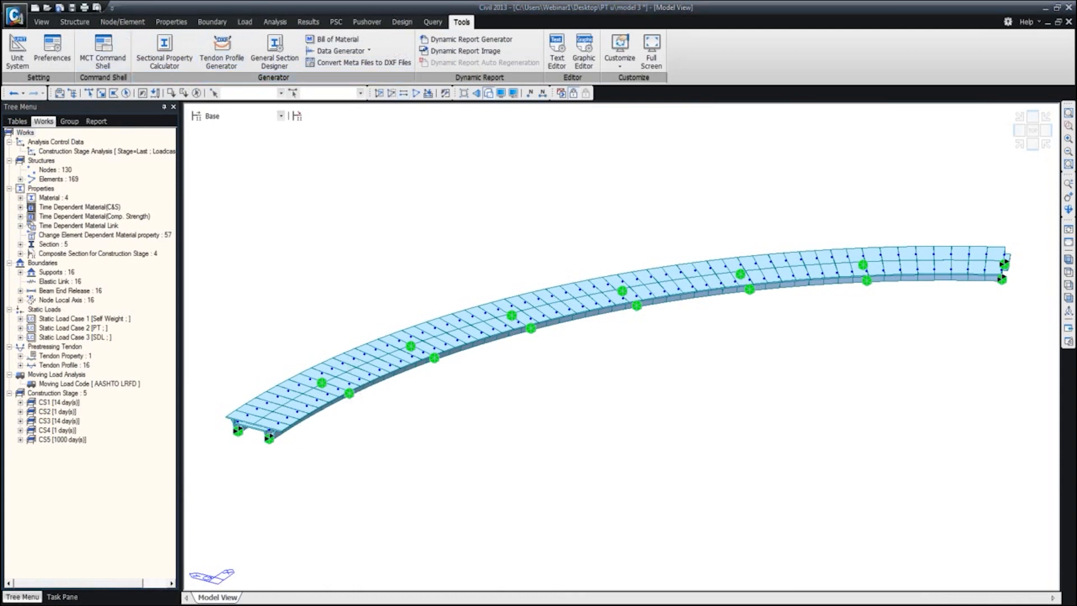
View the composite U-girder section in the Sectional Property Calculator, and minimise both the calculator and the bridge model to return to the presentation.
click(319, 604)
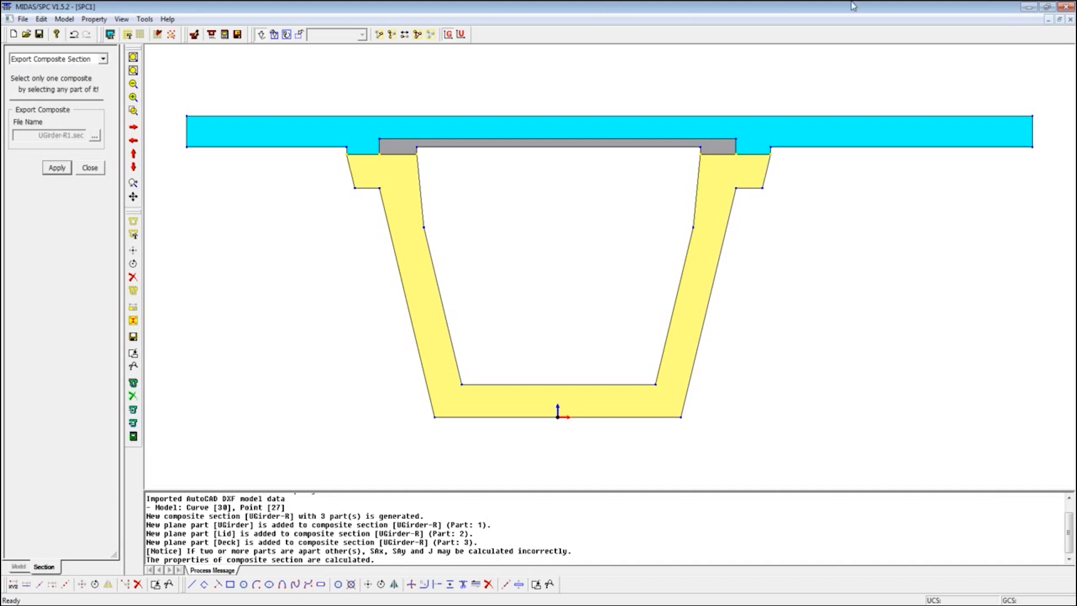
click(1029, 8)
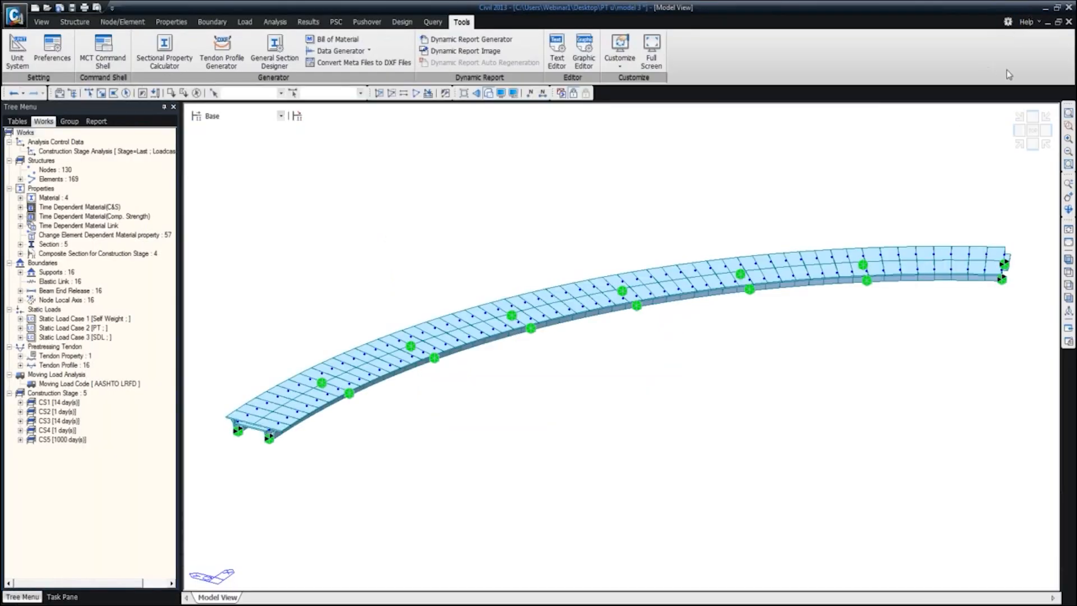
click(1043, 8)
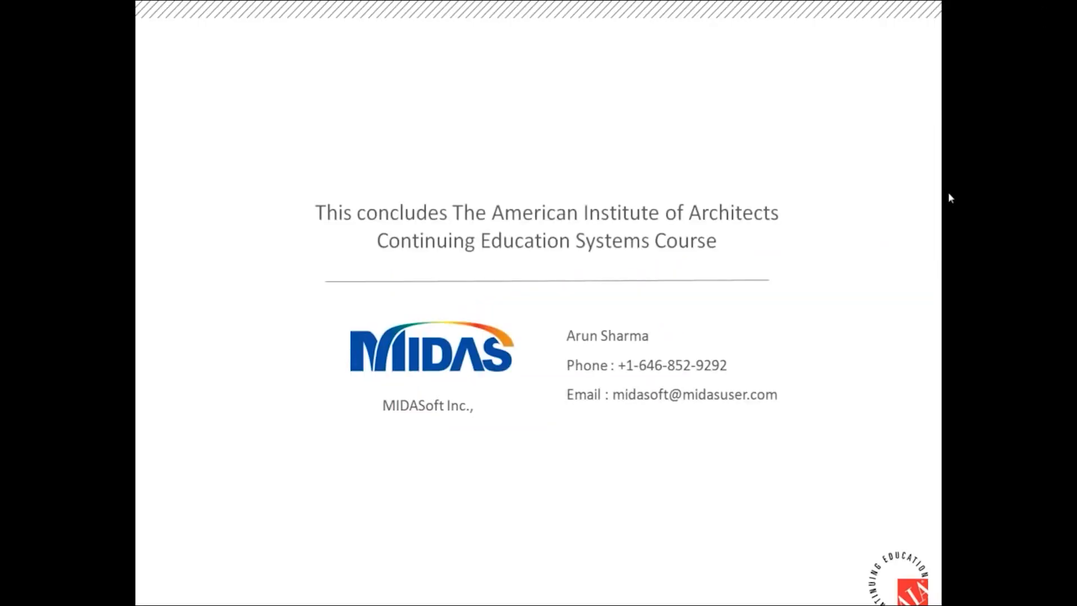